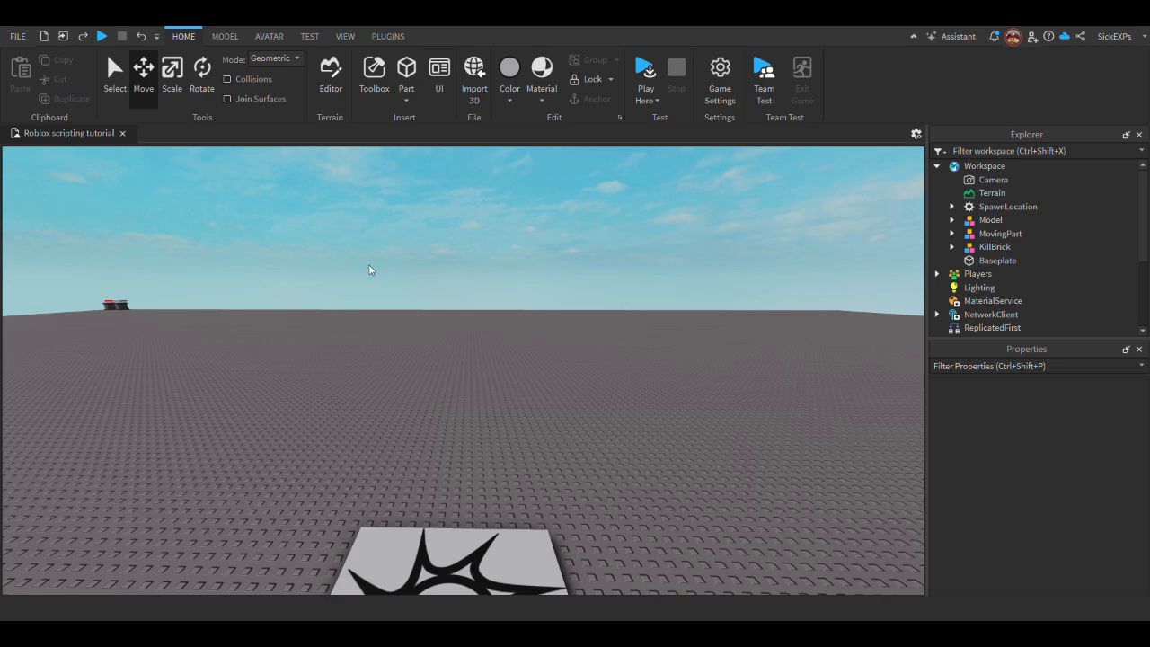
Insert the PDS' Particles & Models Kit into the workspace from My Models in the Toolbox inventory
left_click(372, 77)
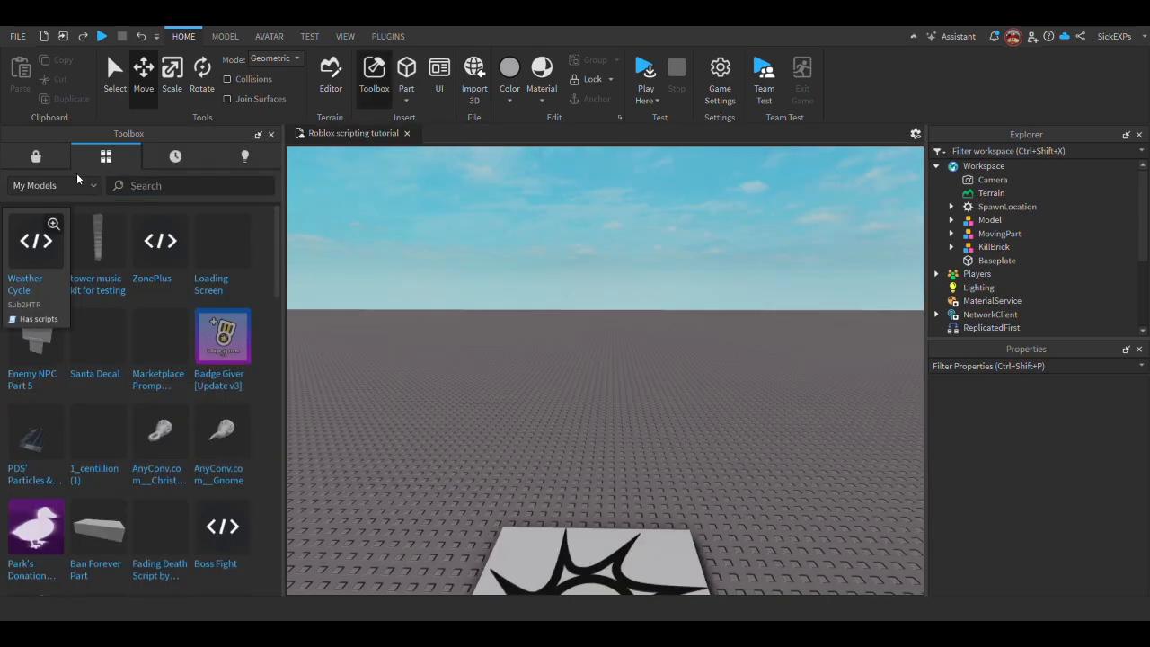
left_click(36, 160)
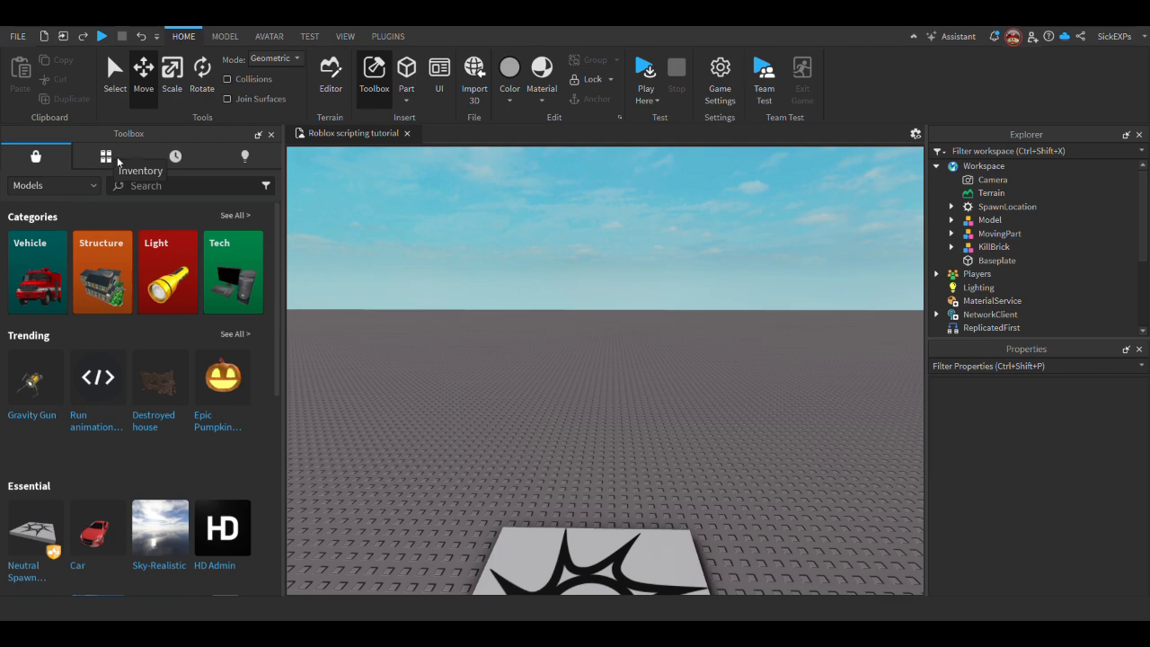
left_click(109, 160)
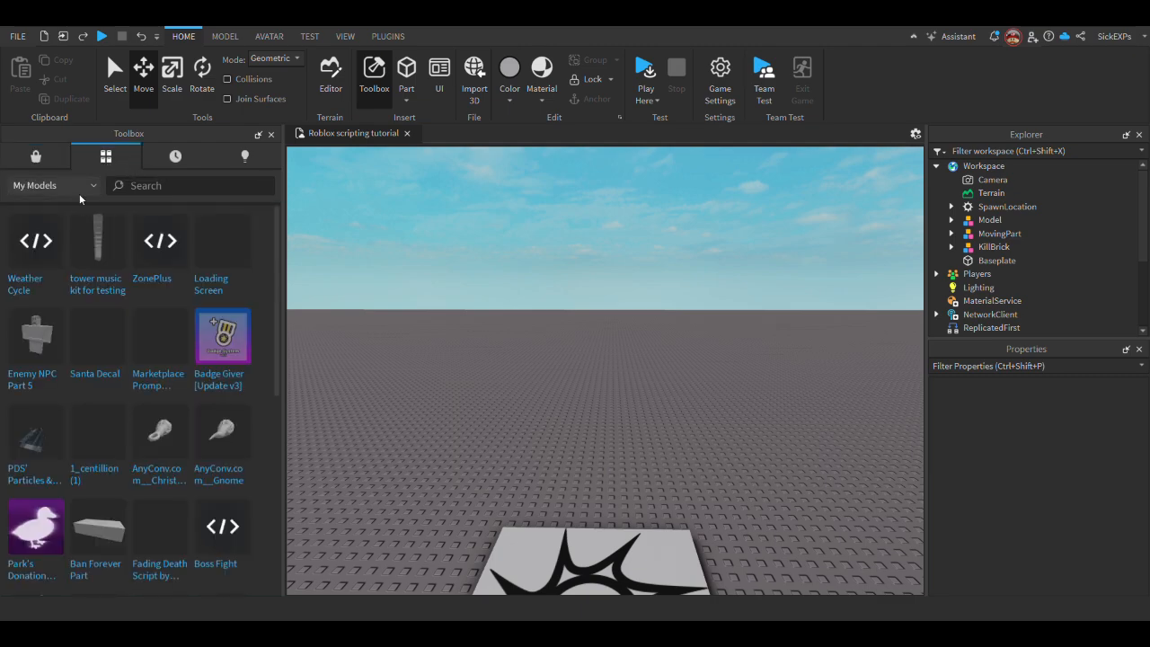
left_click(30, 446)
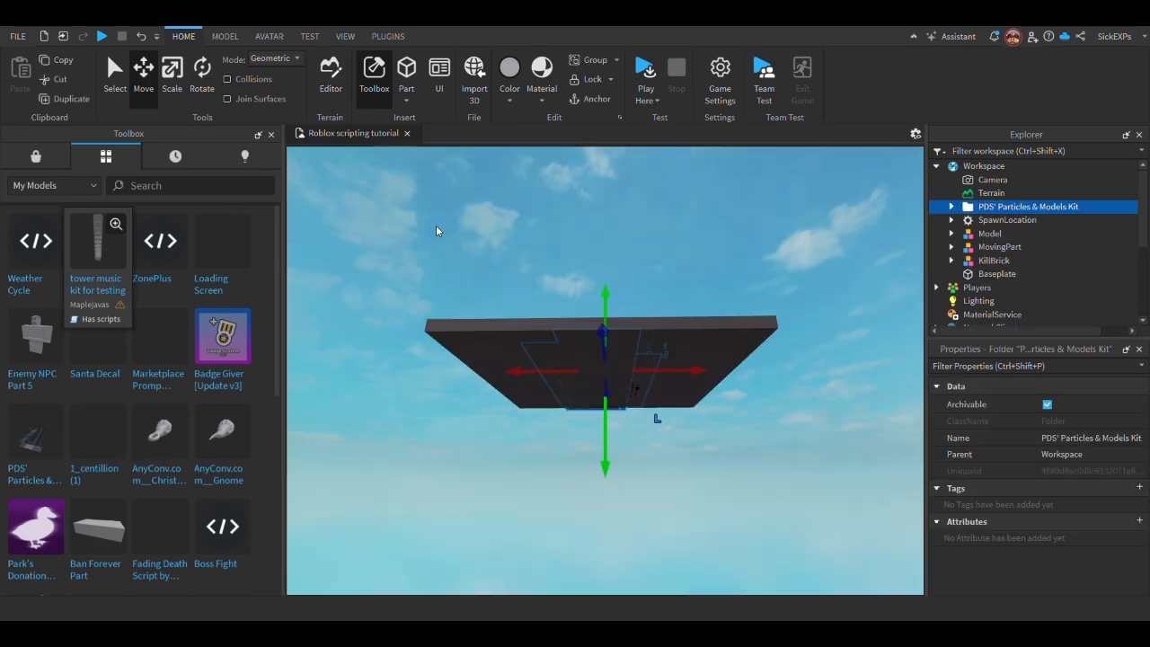
Move the inserted kit about 209 studs along the red axis toward the side of the baseplate
right_click_drag(435, 231, 409, 280)
scroll(620, 324, "up", 7)
left_click_drag(670, 381, 559, 382)
scroll(627, 378, "up", 5)
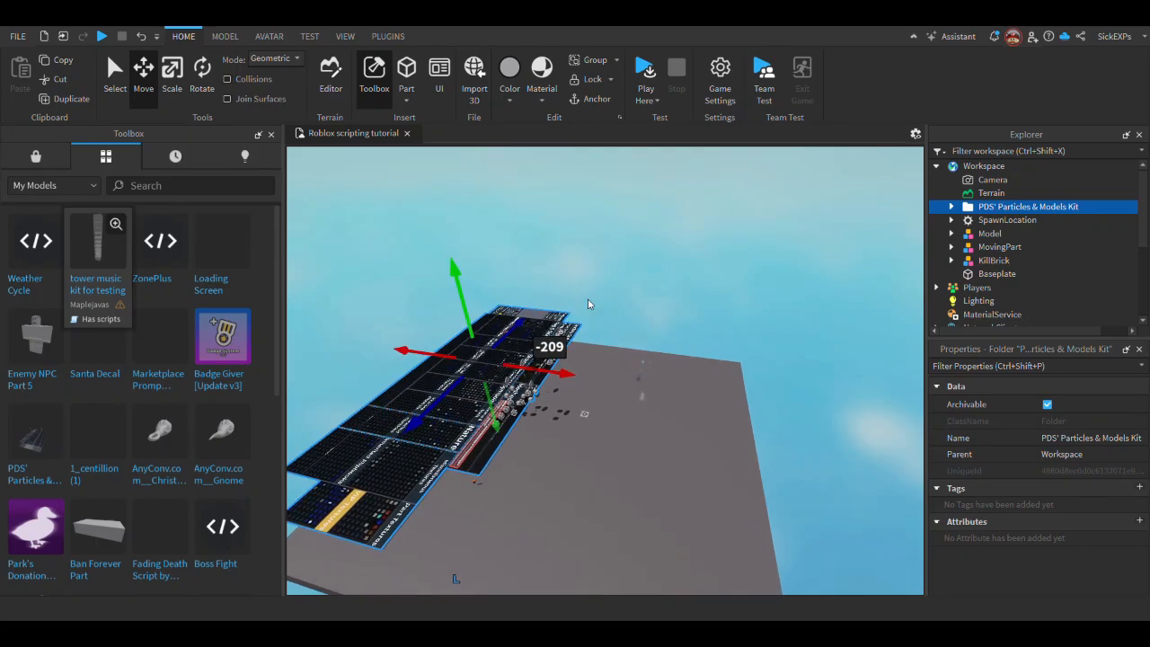
Examine the kit's particle, mesh and constraint samples up close, and close the Toolbox
scroll(616, 418, "up", 6)
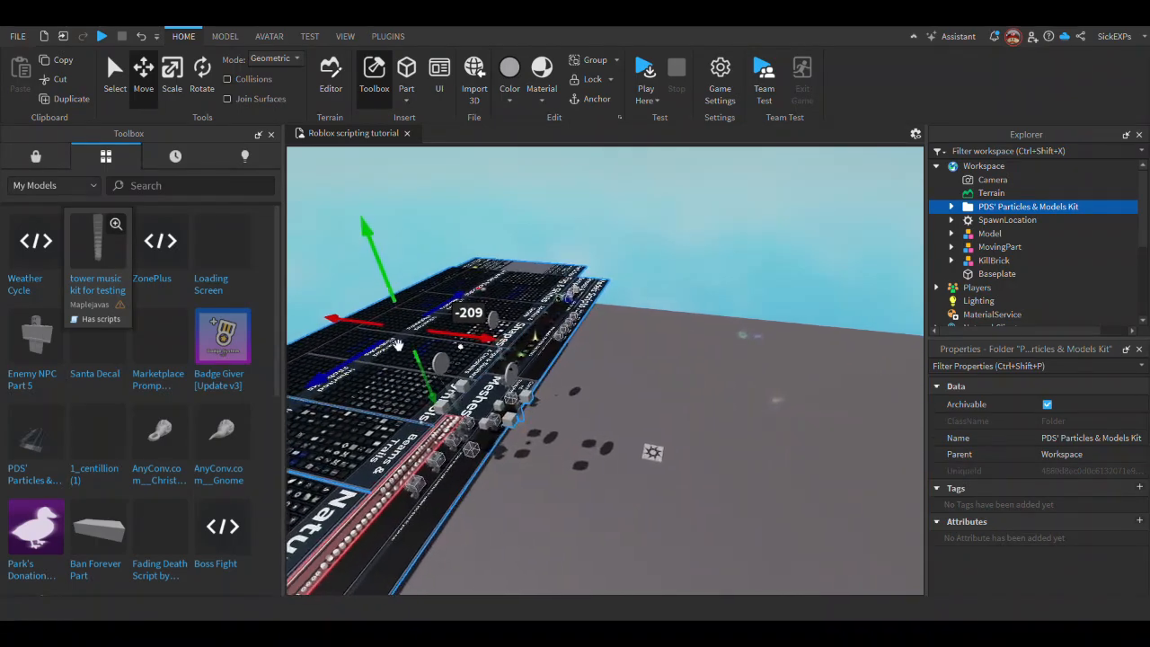
scroll(700, 295, "up", 8)
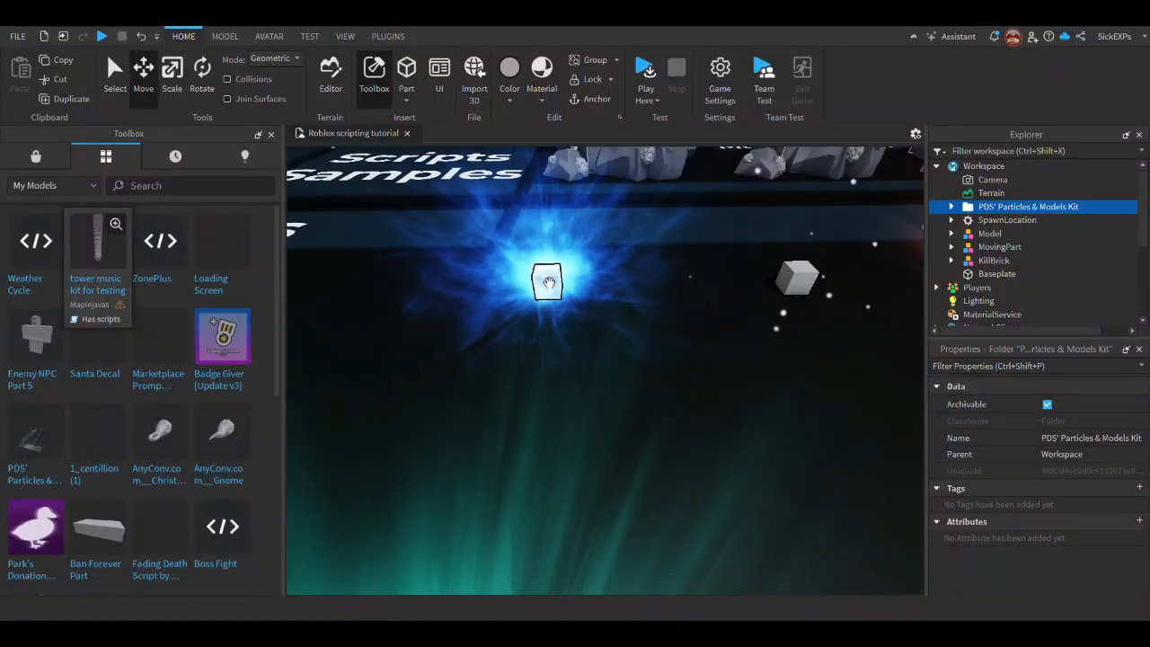
scroll(569, 301, "down", 3)
right_click_drag(550, 284, 665, 261)
scroll(465, 363, "down", 4)
right_click_drag(464, 363, 525, 263)
scroll(531, 261, "up", 4)
left_click(525, 262)
scroll(525, 262, "up", 5)
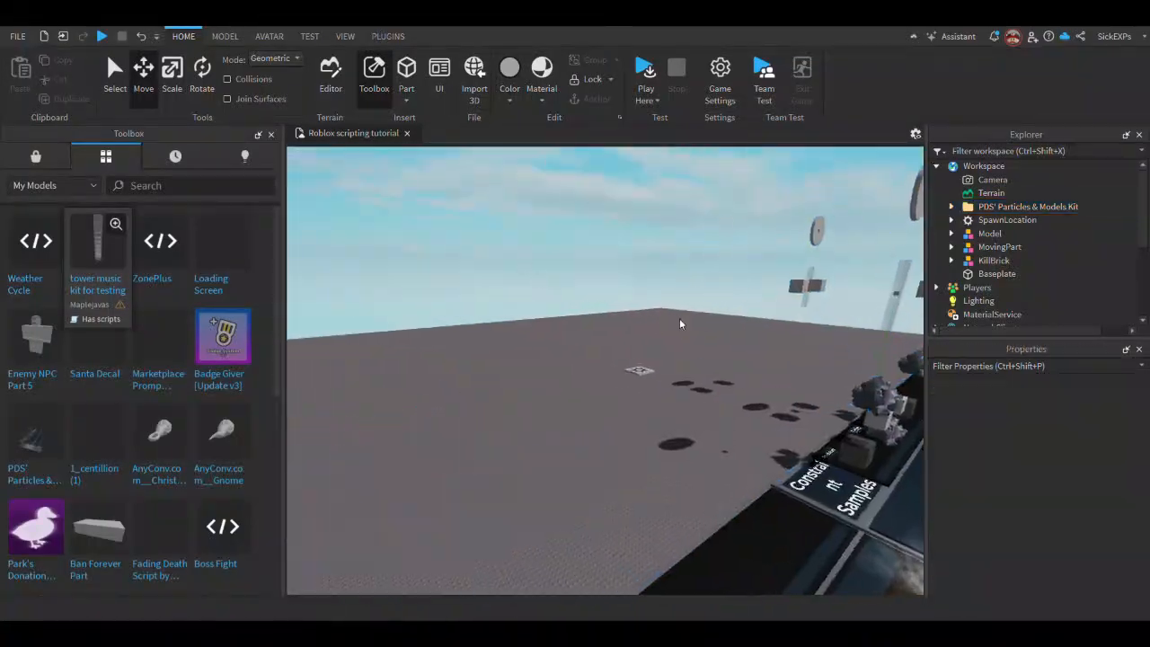
right_click_drag(670, 326, 279, 143)
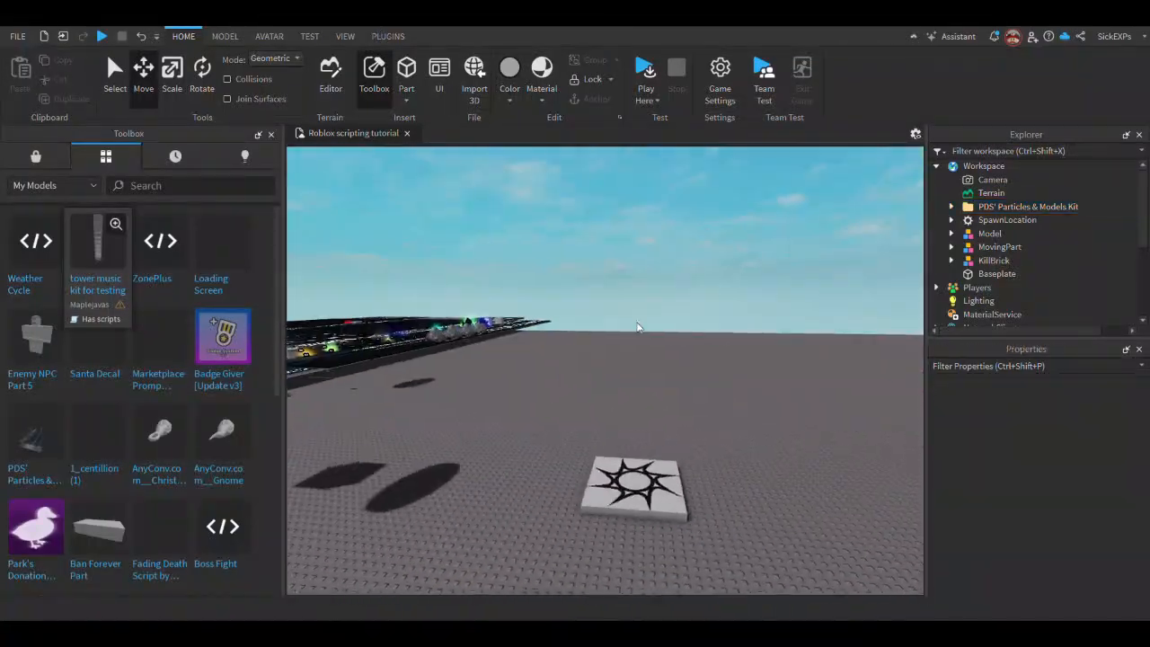
left_click(272, 134)
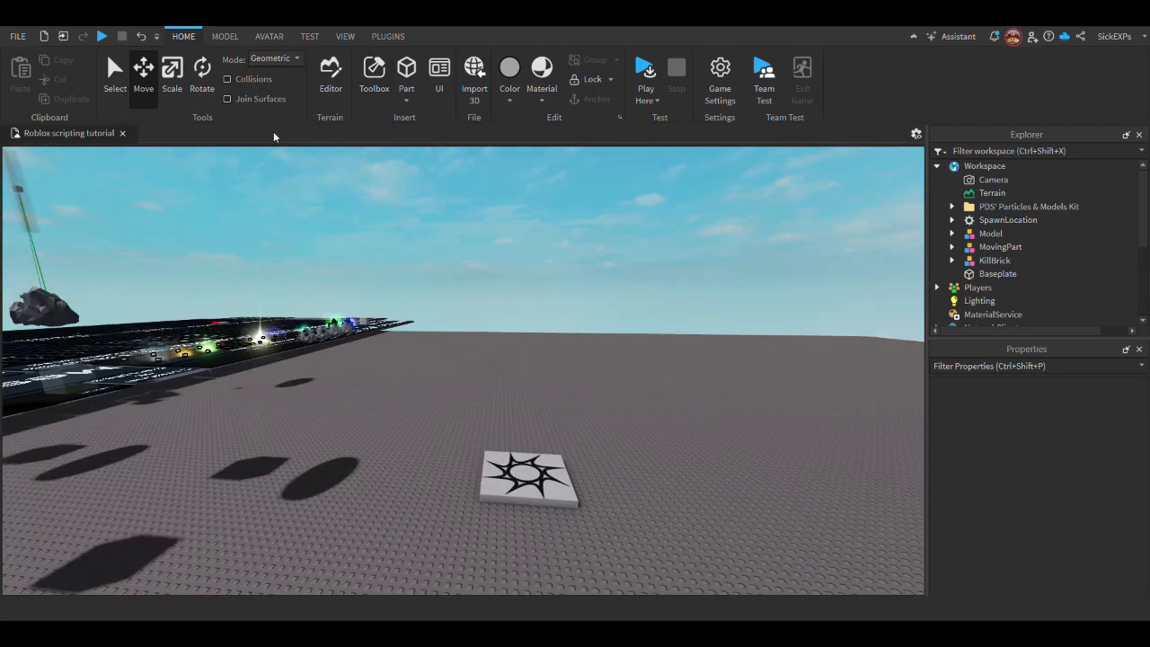
Generate a masculine R6 Block Avatar rig with the Rig Builder
left_click(346, 36)
left_click(309, 36)
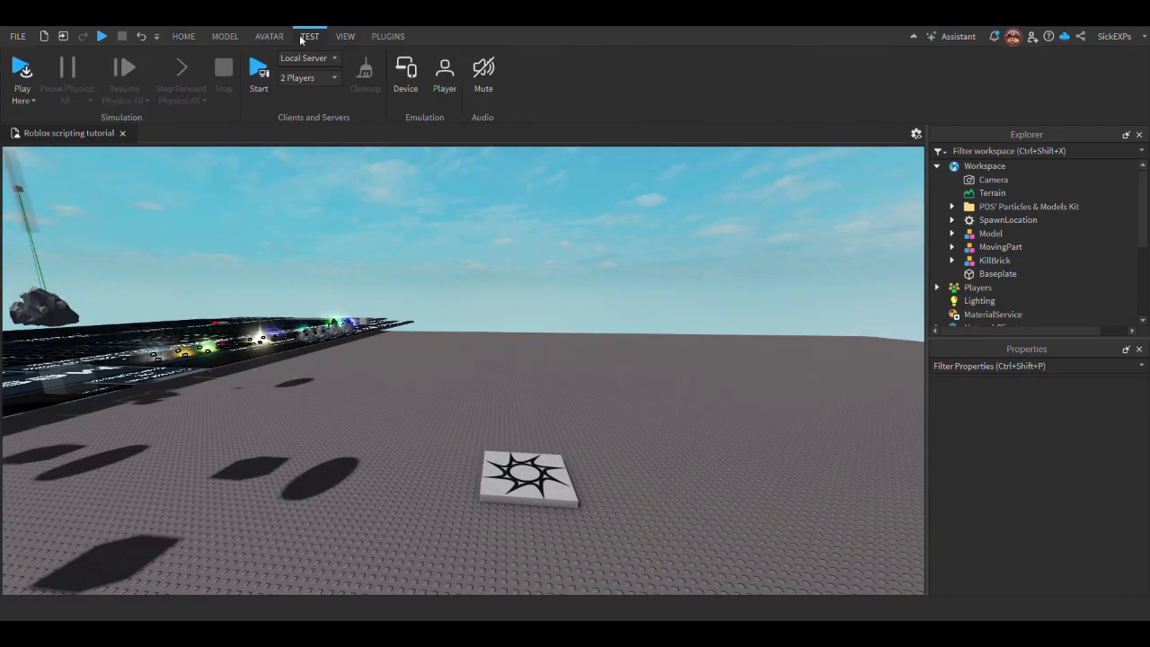
left_click(275, 37)
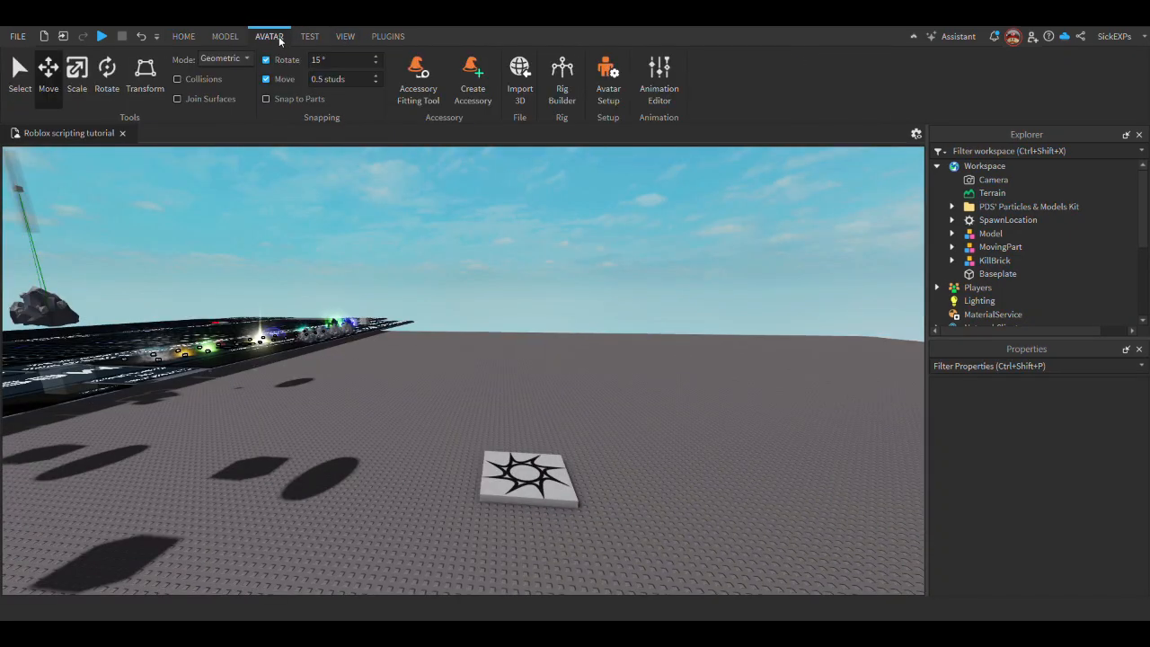
left_click(562, 97)
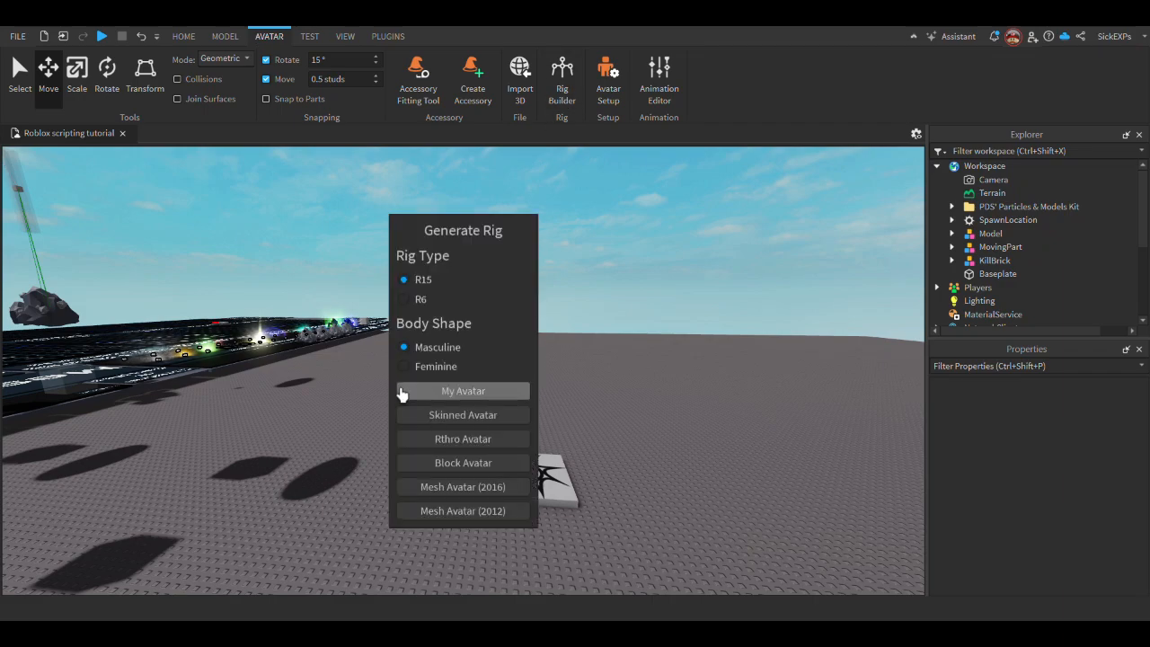
left_click(406, 300)
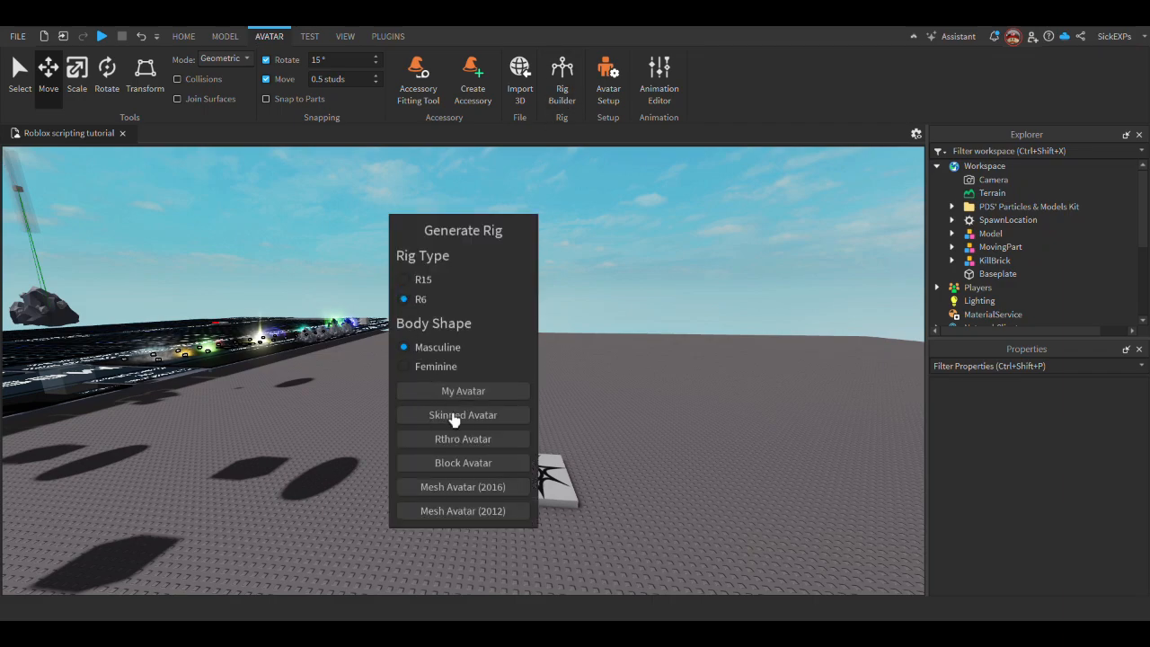
left_click(452, 468)
Place the new rig on the open baseplate near the spawn location, at position 1, 0, -19.5
key("w")
right_click_drag(525, 426, 521, 405)
key("f")
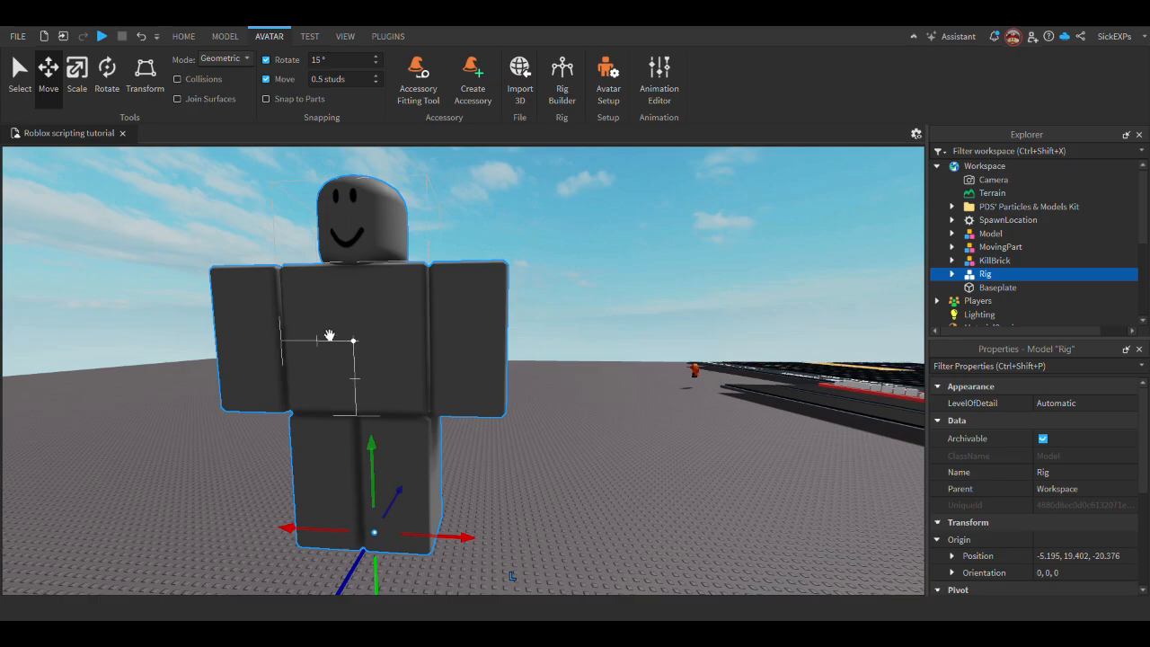
left_click_drag(367, 331, 365, 342)
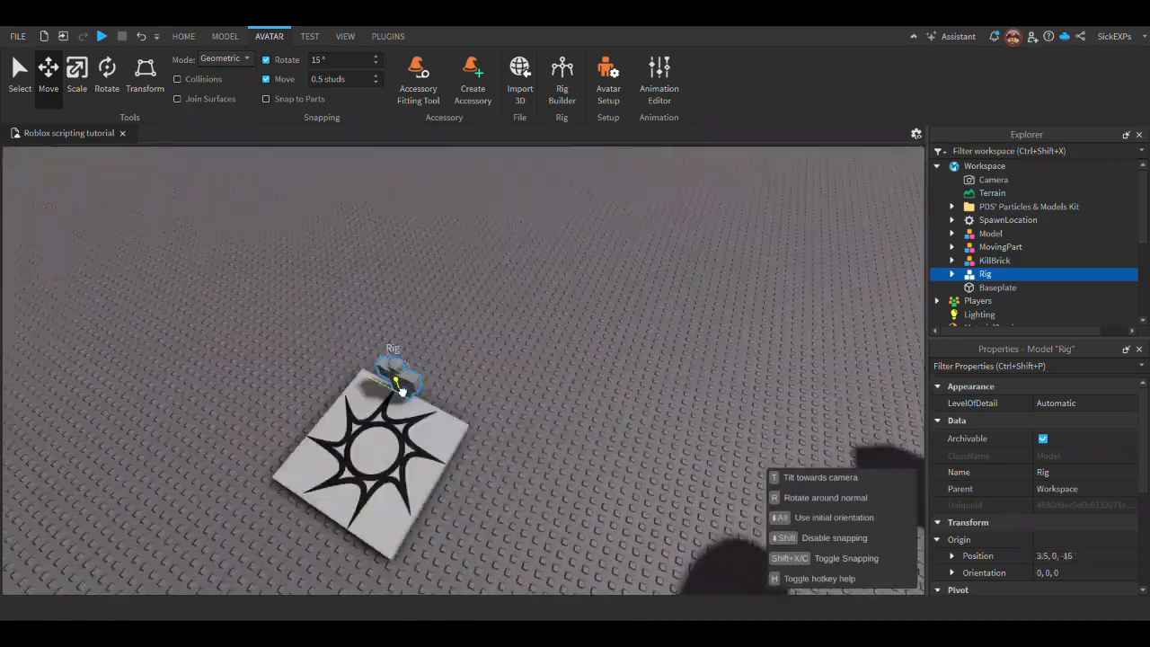
left_click_drag(402, 391, 434, 374)
key("f")
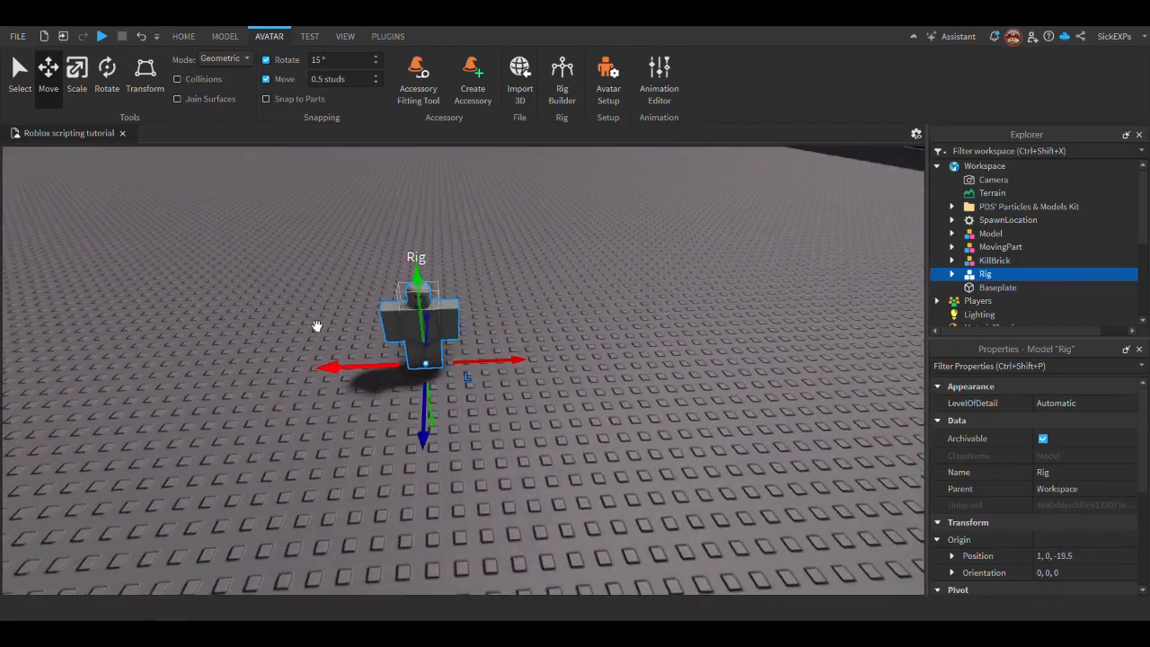
Add a BillboardGui inside the rig's Head
scroll(945, 257, "down", 1)
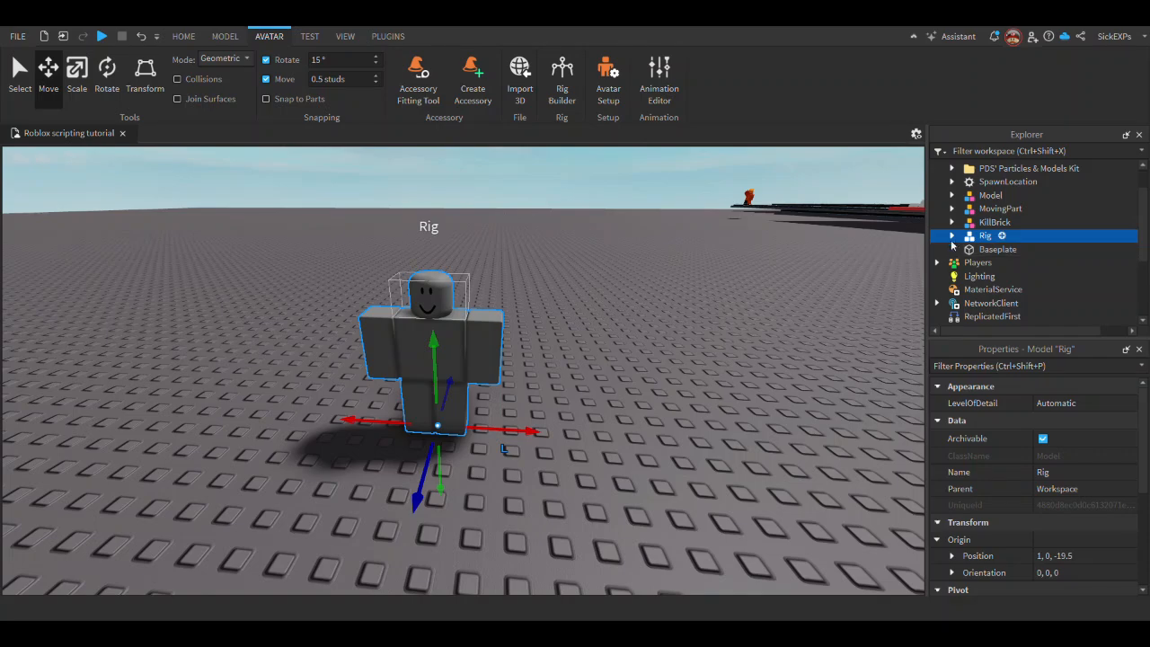
left_click(952, 236)
scroll(958, 239, "down", 2)
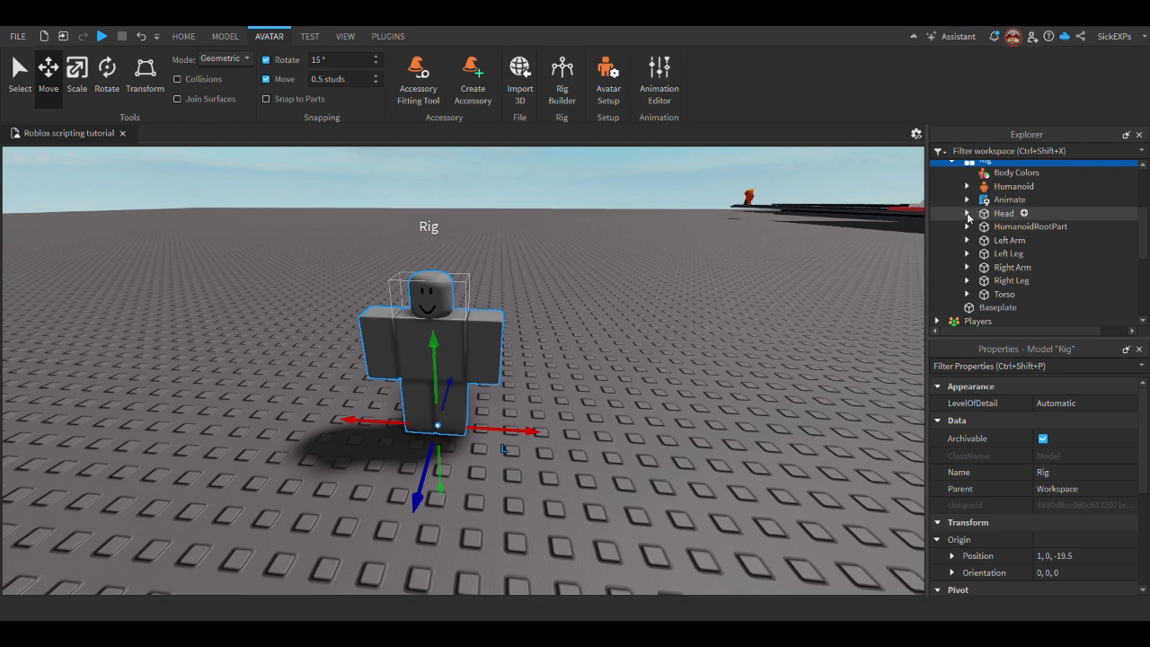
left_click(1024, 214)
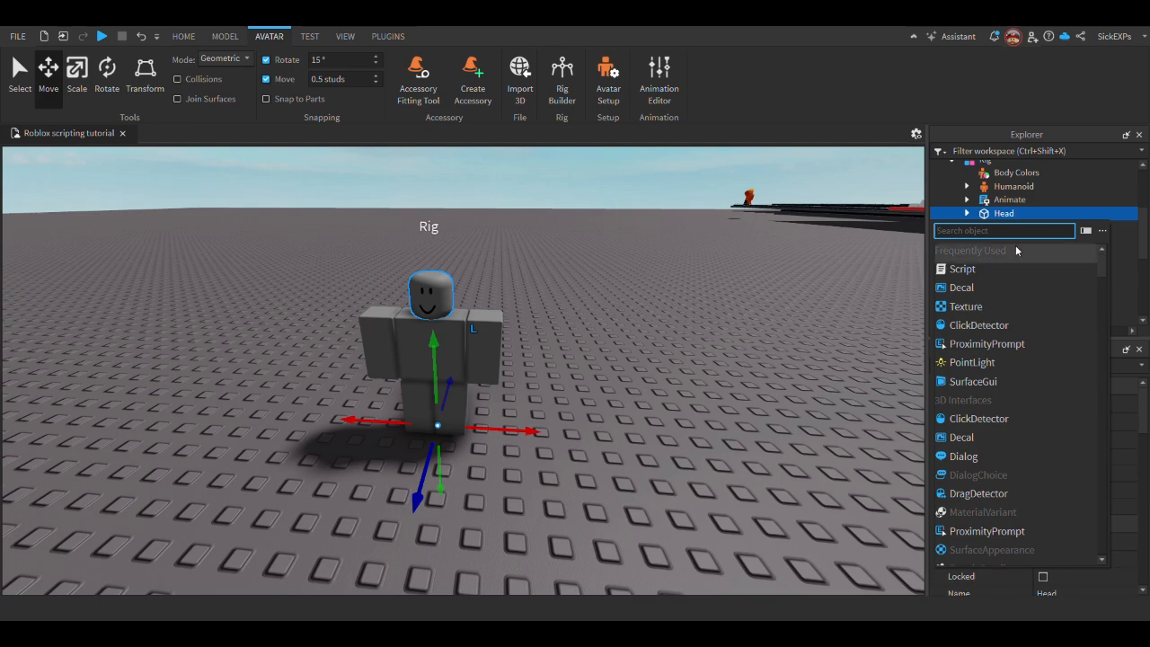
type("billbp")
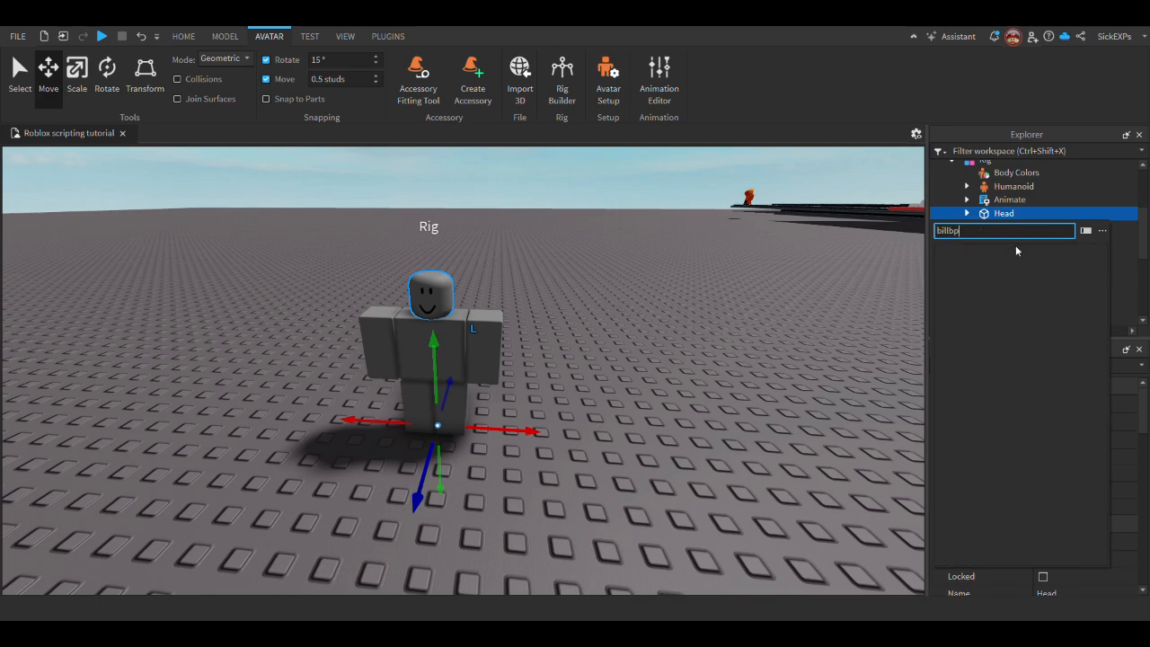
key("BackSpace")
type("p")
key("BackSpace")
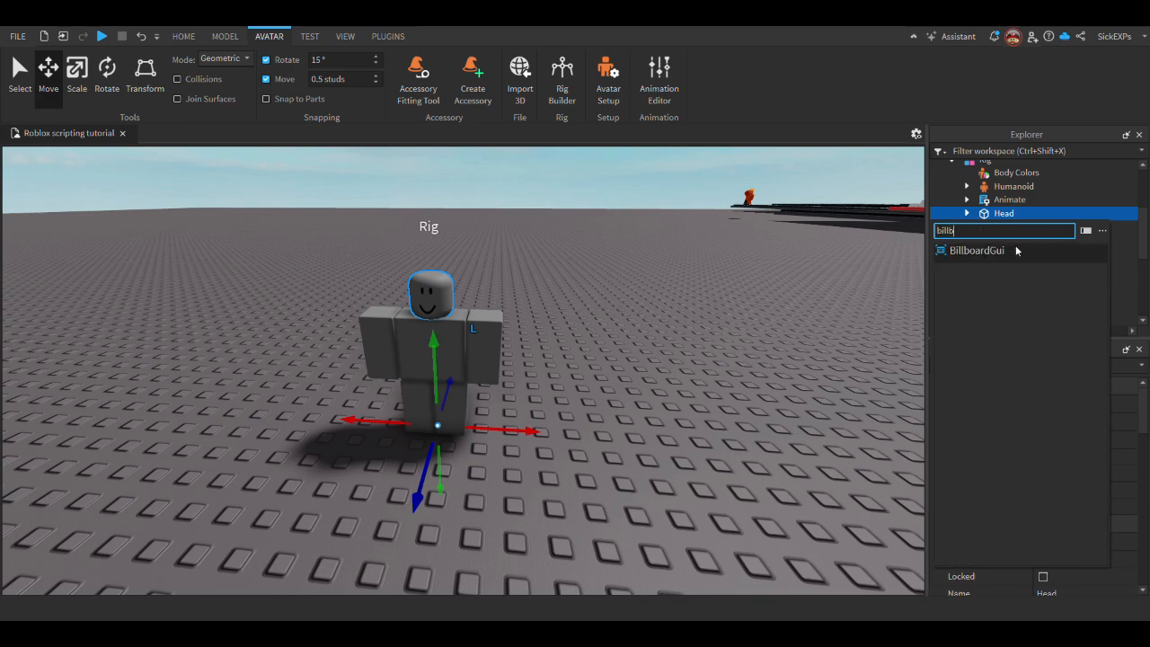
left_click(1017, 250)
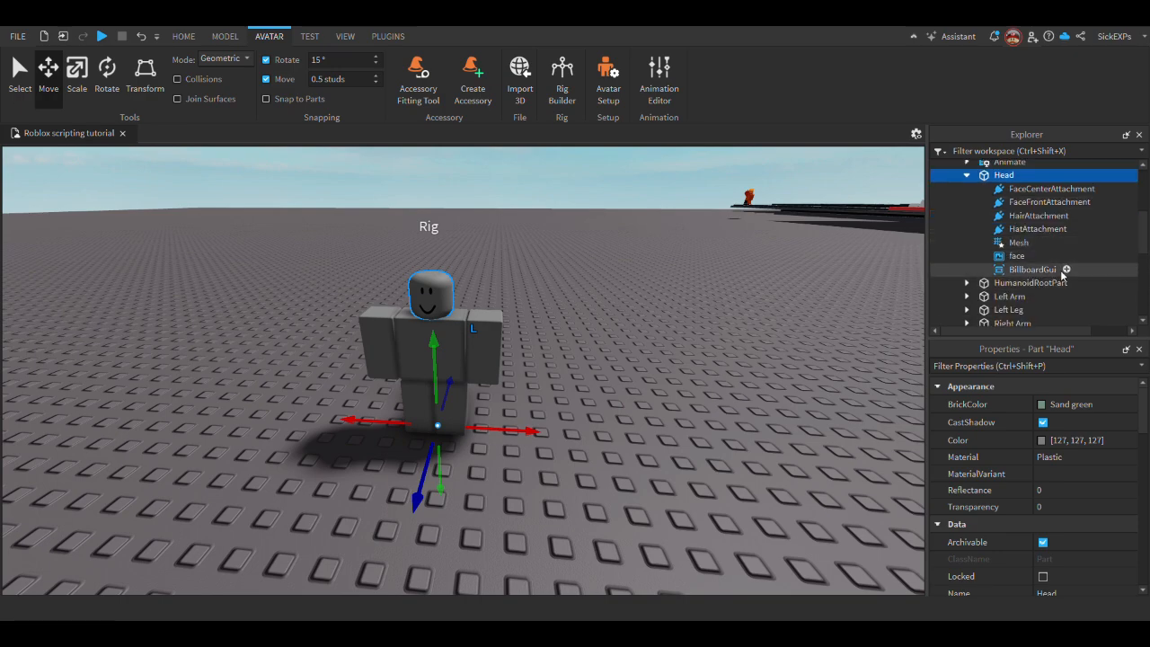
Add a TextLabel inside the BillboardGui on the rig's Head
left_click(1067, 269)
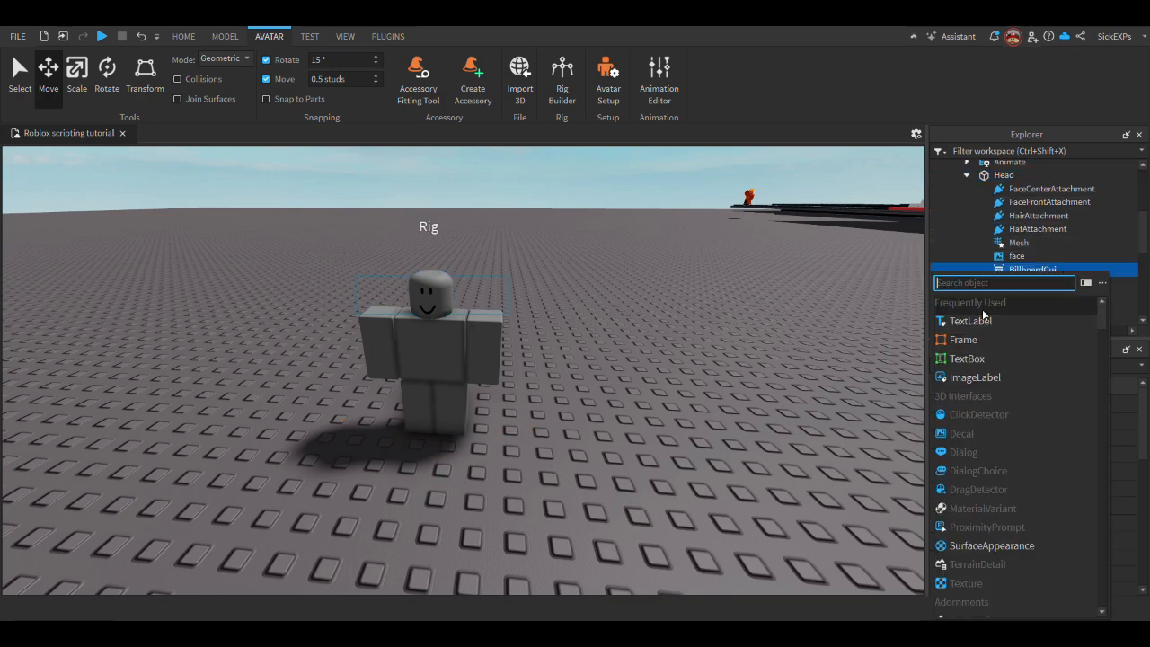
key("Escape")
right_click_drag(609, 376, 609, 370)
scroll(609, 370, "up", 3)
scroll(608, 372, "down", 3)
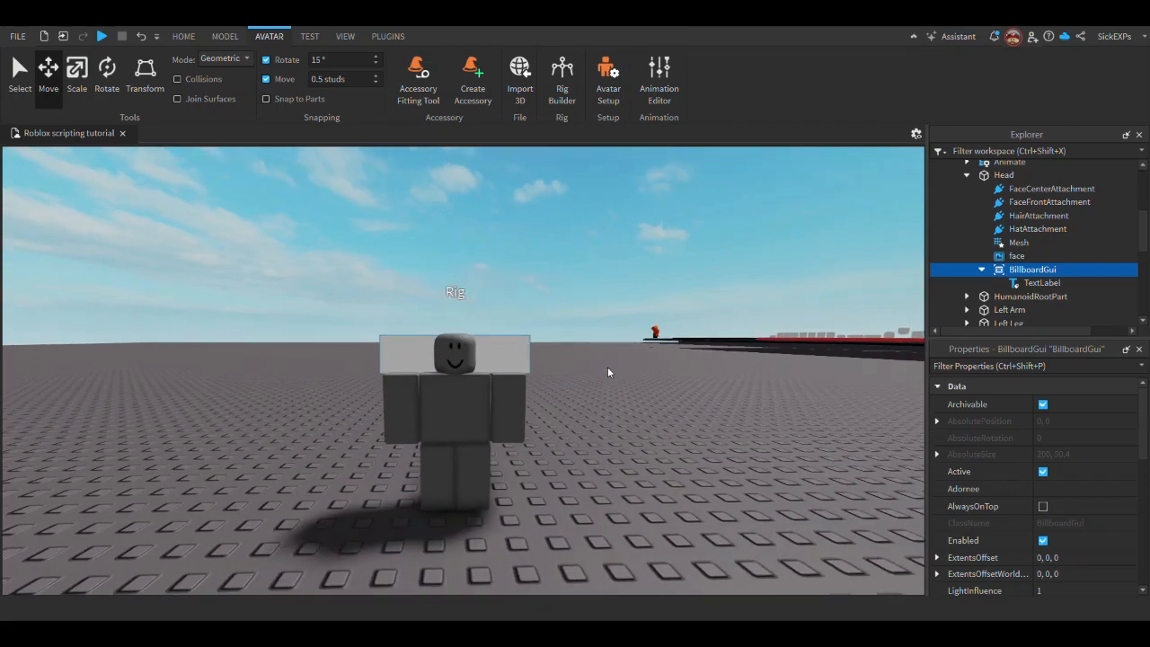
Set the BillboardGui's Size to {2, 0},{5, 0}
scroll(1087, 485, "down", 4)
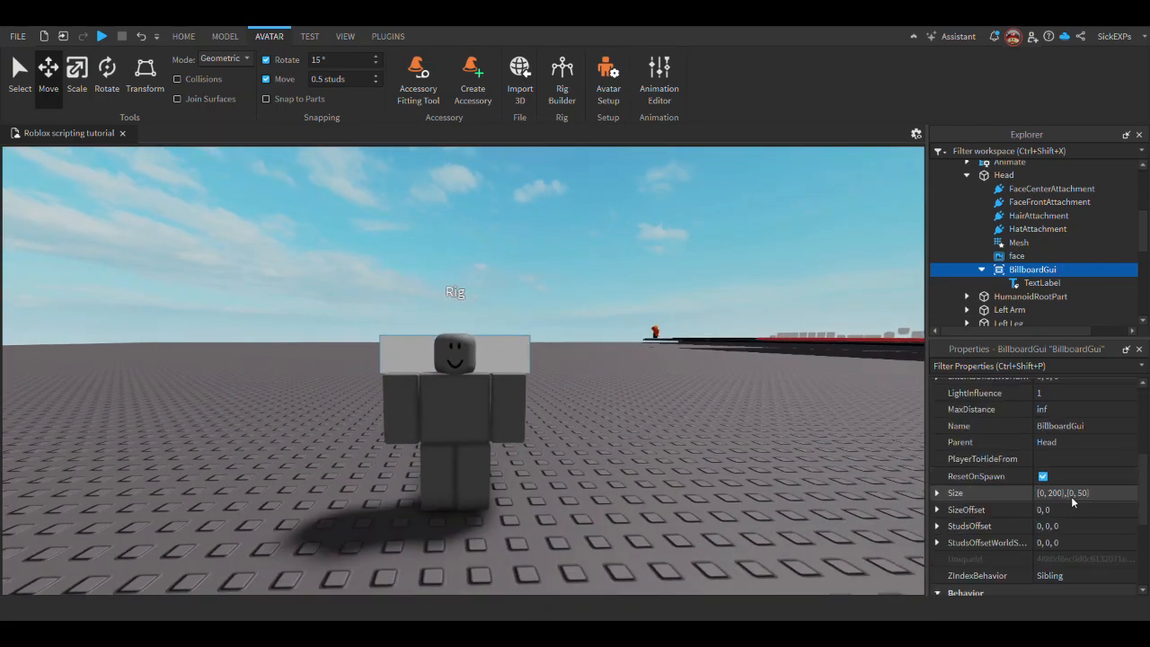
left_click(1066, 493)
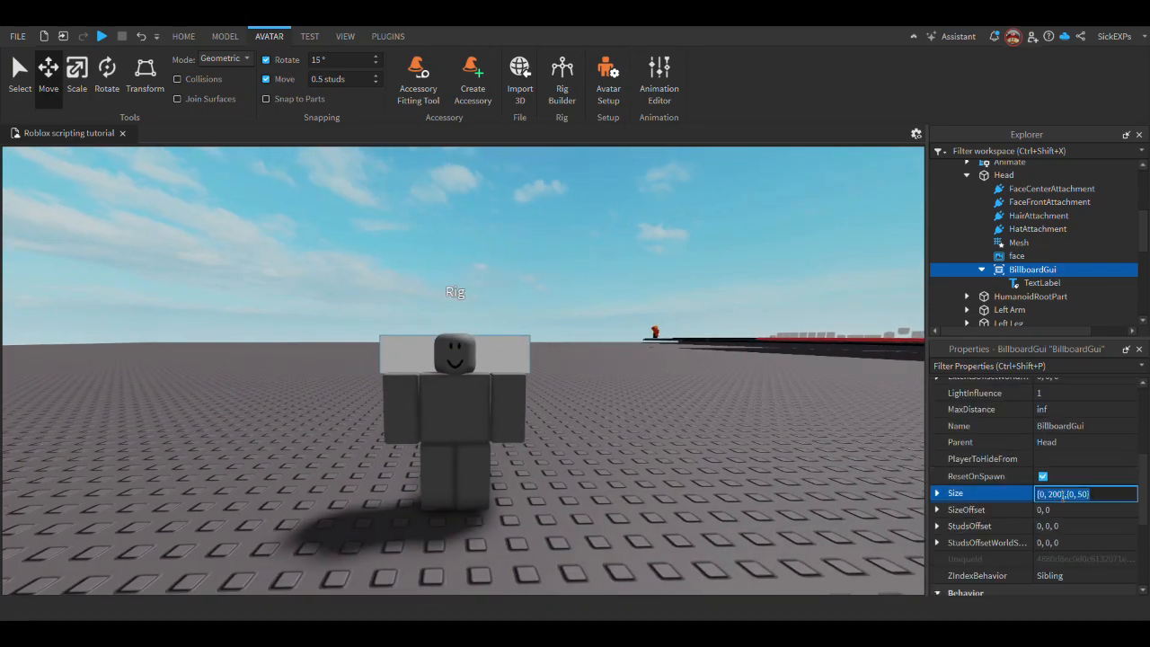
type("2, 0},{")
type("5, 0")
key("Return")
Change the BillboardGui's Size to {5, 0},{2, 0}
left_click(1076, 502)
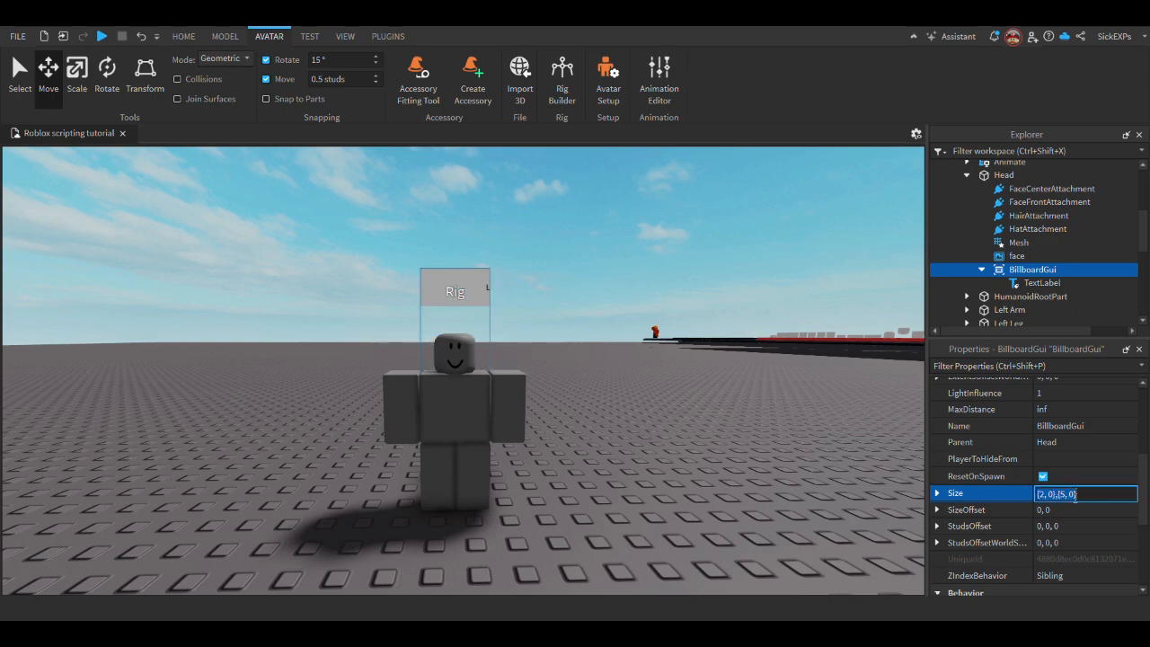
type("5, ")
type("0},{2, 0")
key("Return")
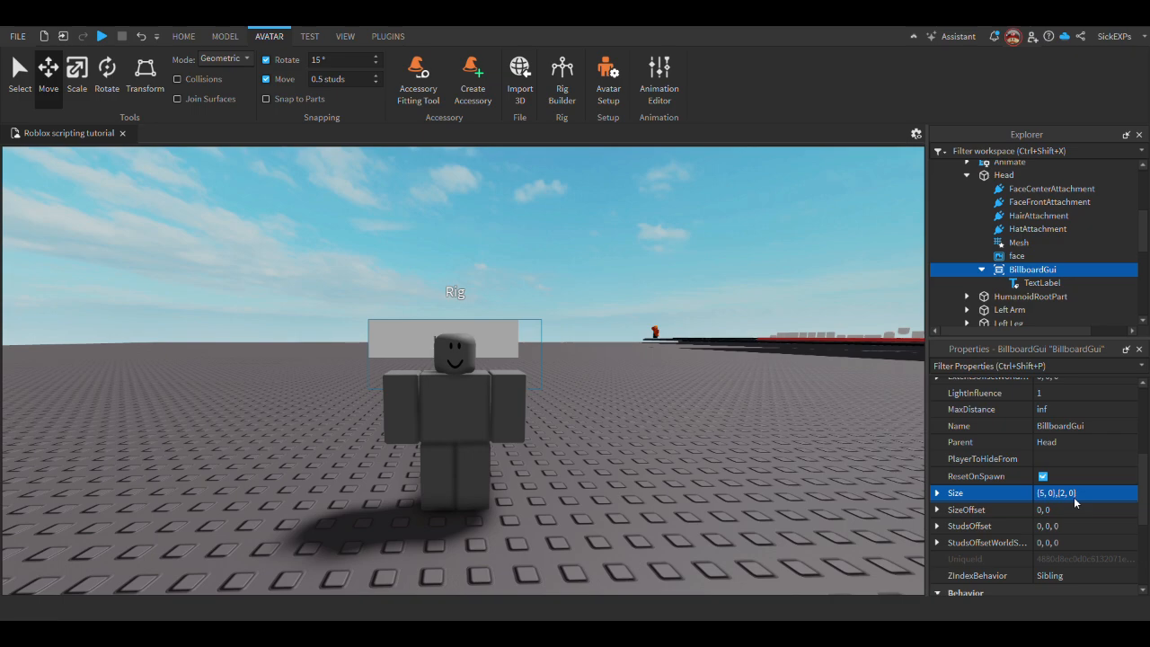
scroll(590, 452, "up", 5)
scroll(588, 459, "down", 5)
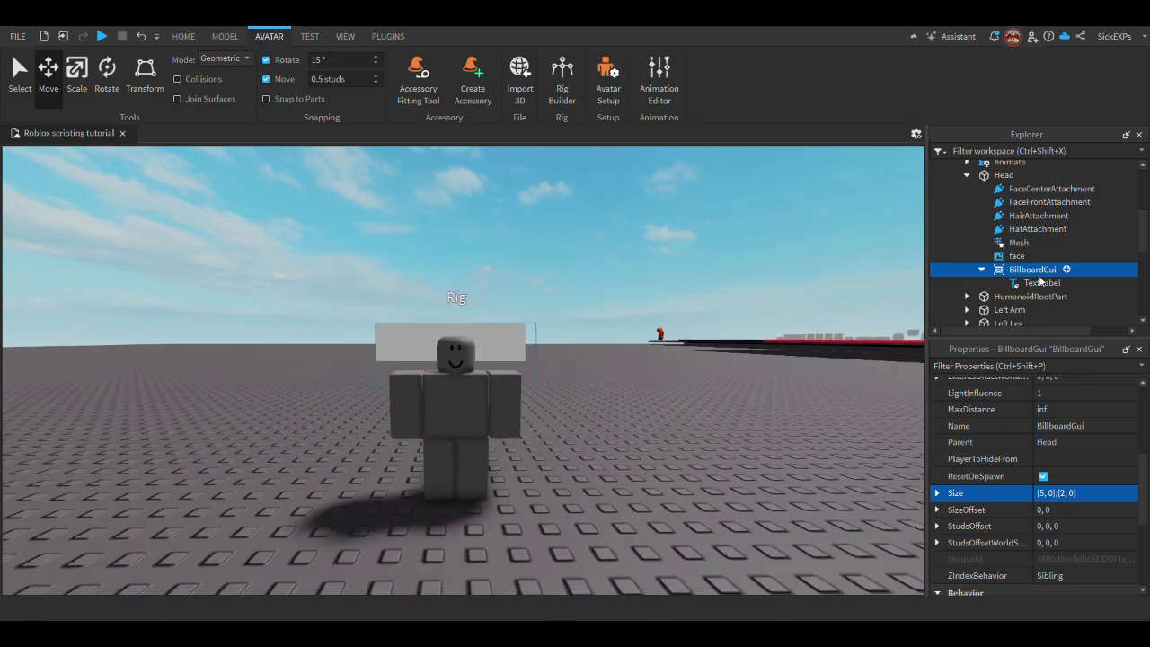
Set the TextLabel's Size to {1, 0},{1, 0} so it fills the BillboardGui
left_click(1041, 283)
scroll(1061, 512, "down", 3)
left_click(1043, 475)
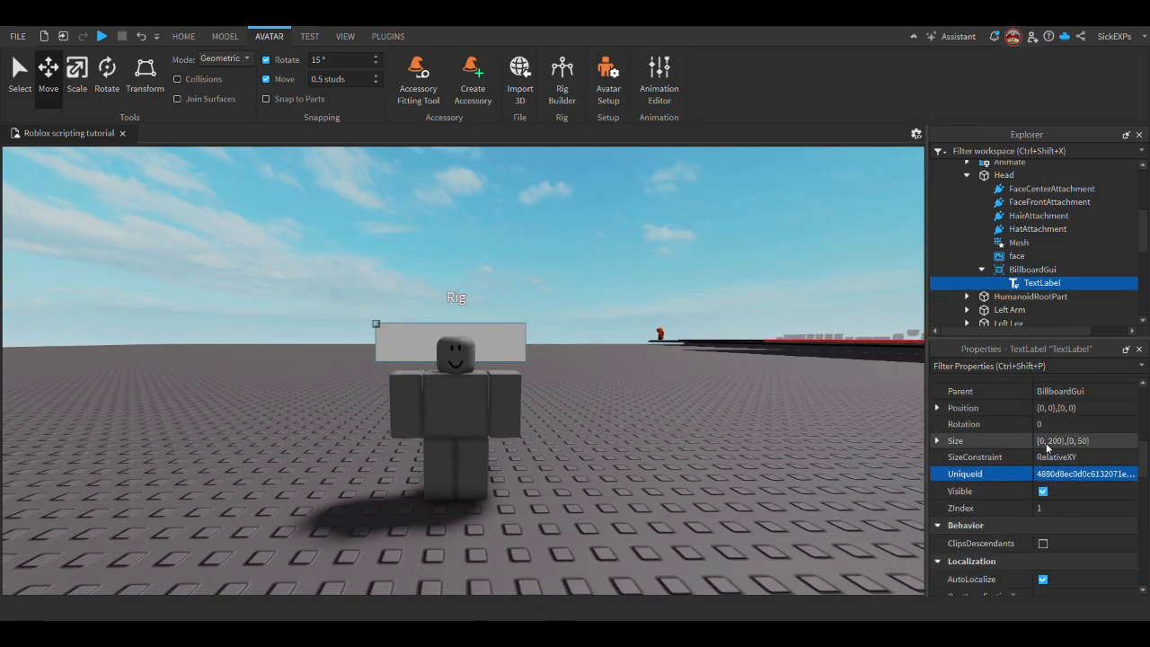
left_click(1047, 442)
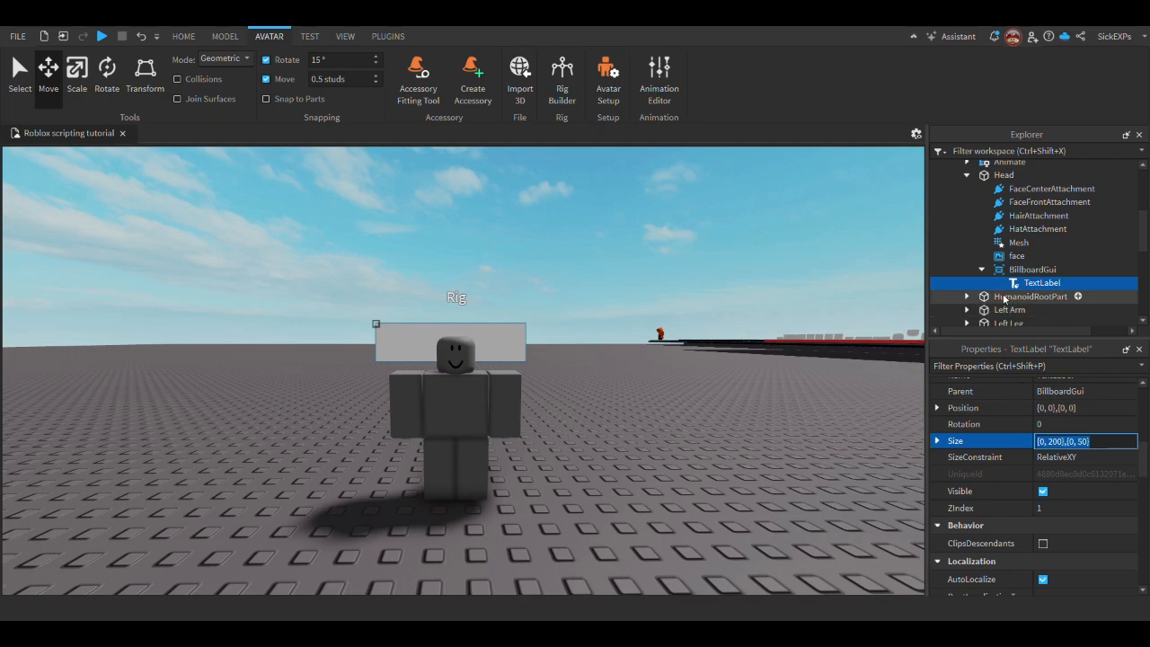
type("1,0,1,0")
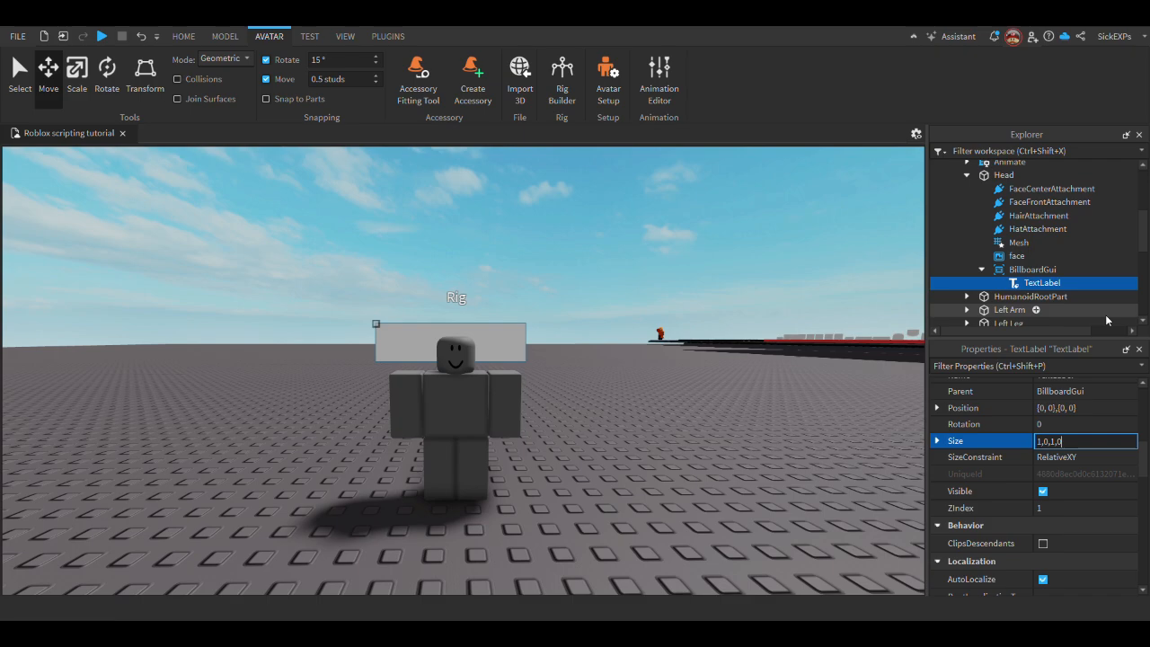
key("Return")
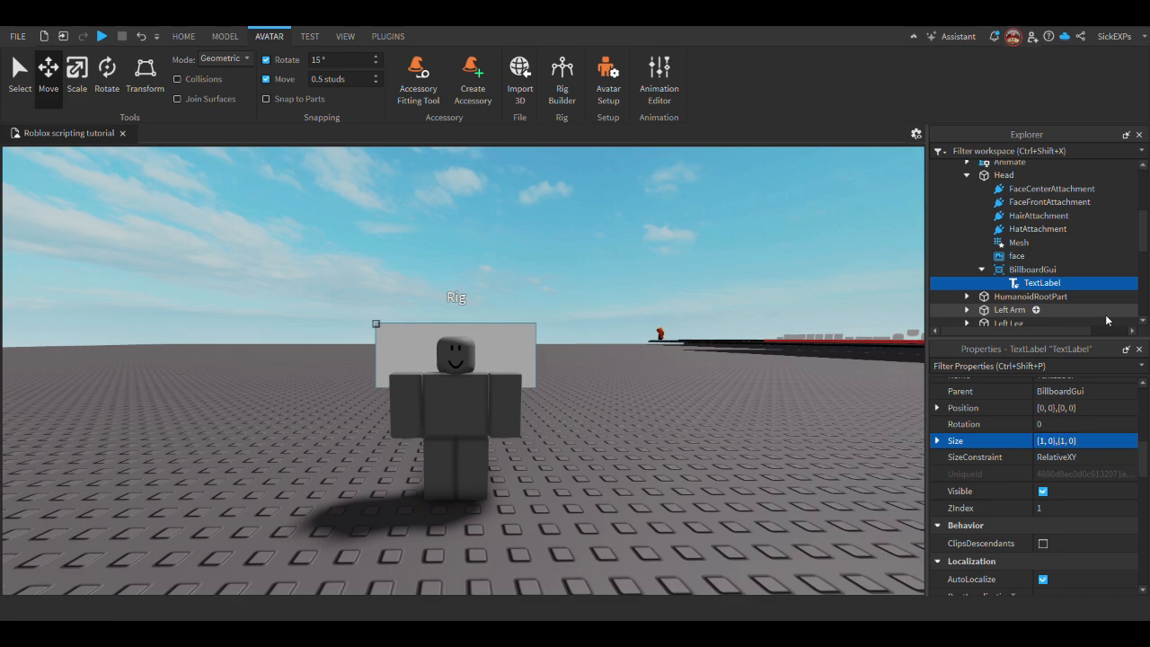
Set the BillboardGui's StudsOffset to 0, 2, 0 so it floats above the rig's head
left_click(1037, 270)
scroll(1089, 472, "down", 2)
left_click(1033, 507)
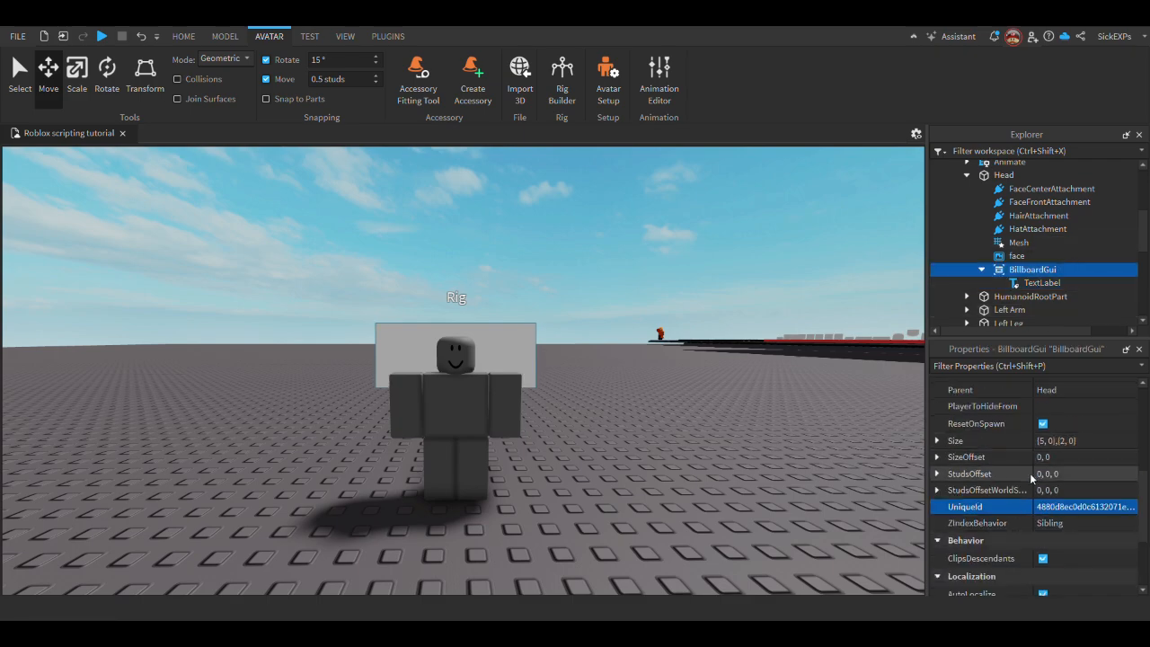
left_click(1049, 475)
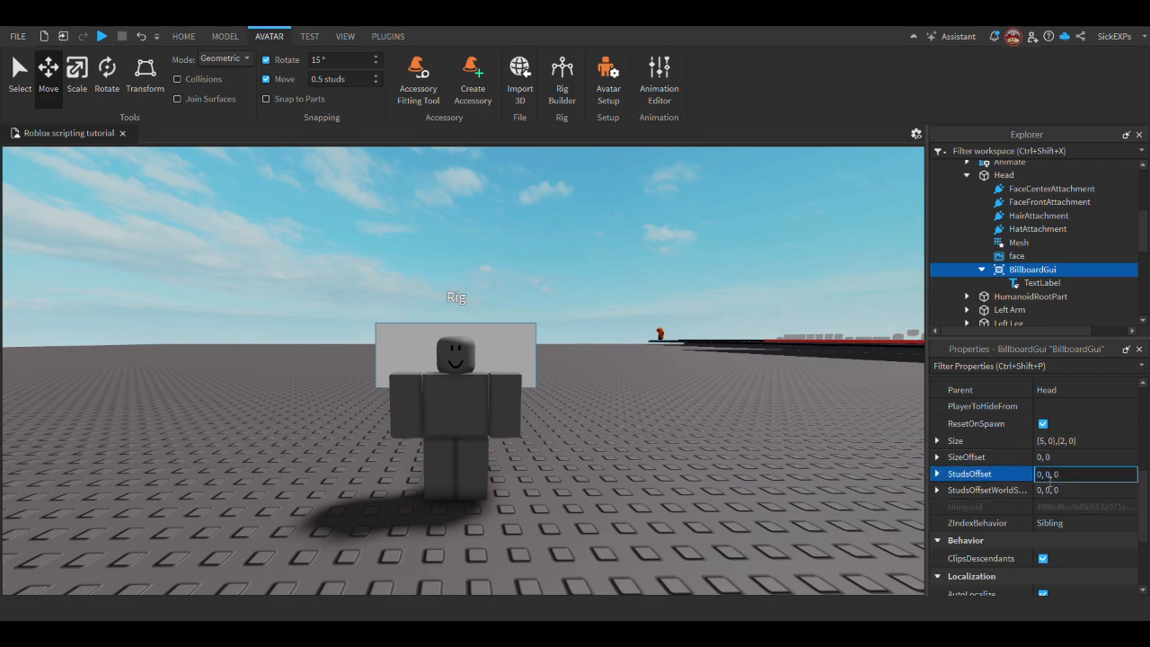
key("BackSpace")
type("2")
key("Return")
scroll(549, 357, "up", 3)
right_click_drag(548, 358, 542, 336)
scroll(548, 358, "down", 3)
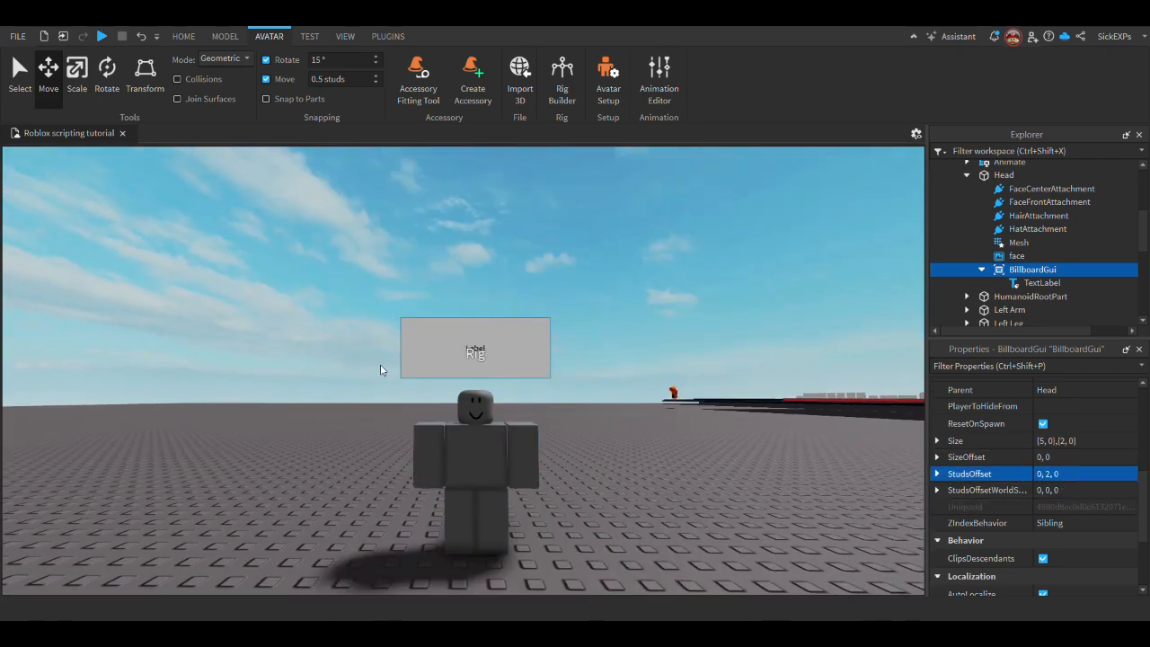
scroll(449, 306, "up", 2)
Set the TextLabel's BackgroundTransparency to 1
left_click(1043, 282)
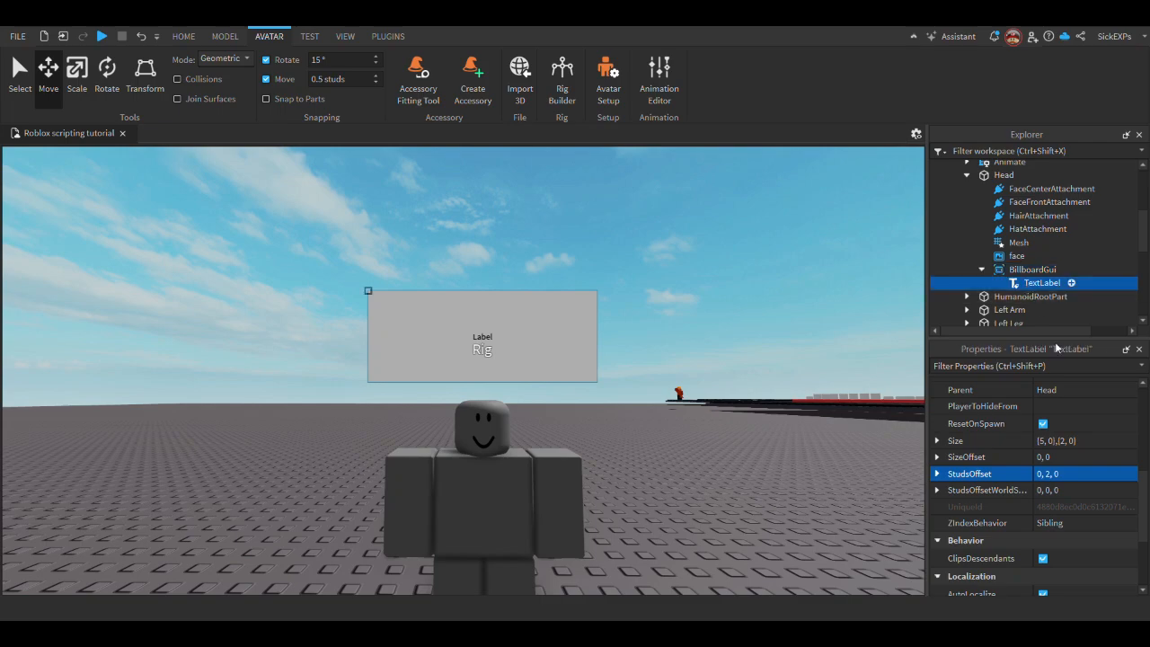
scroll(1053, 543, "down", 5)
scroll(1053, 543, "up", 2)
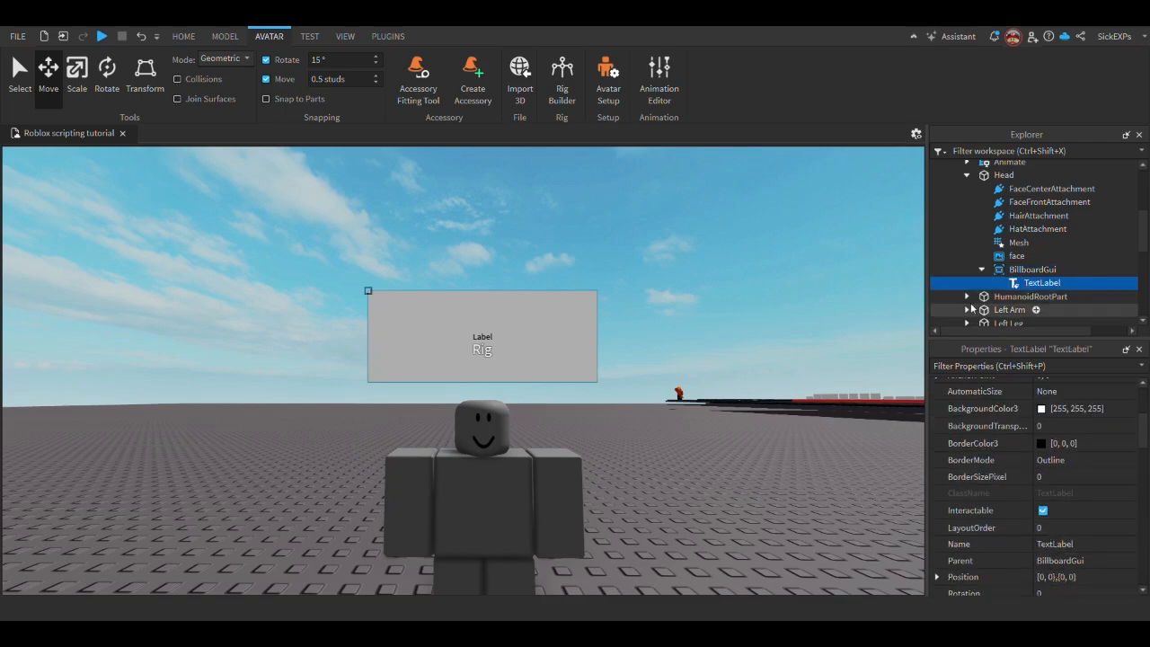
mouse_move(1029, 286)
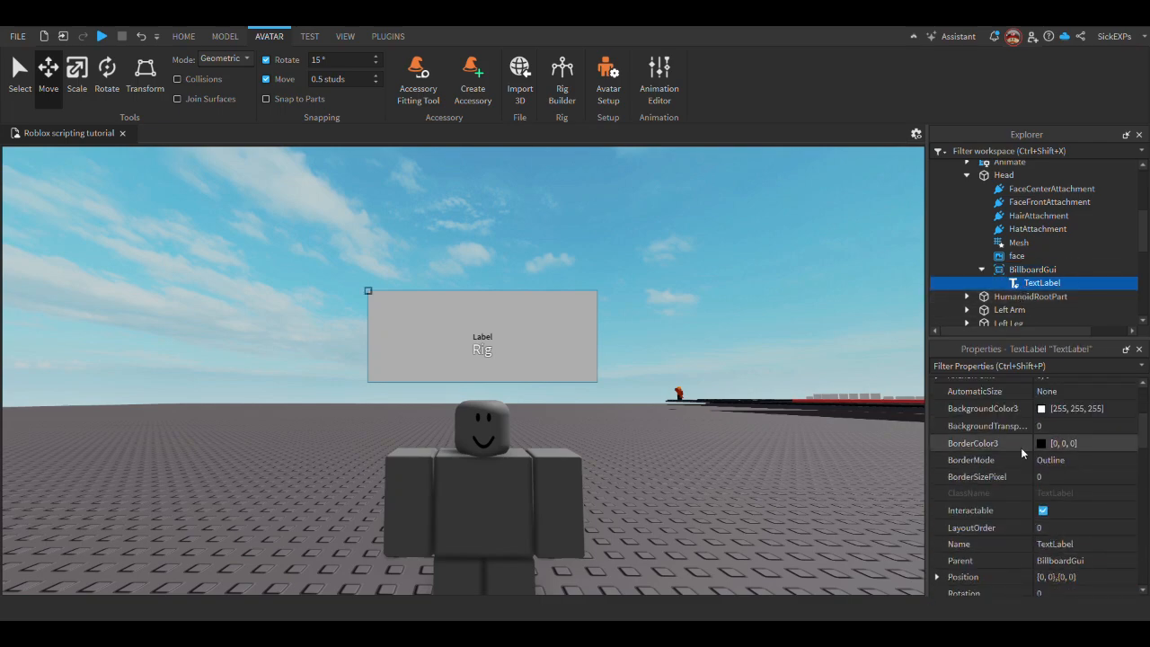
scroll(1047, 497, "up", 1)
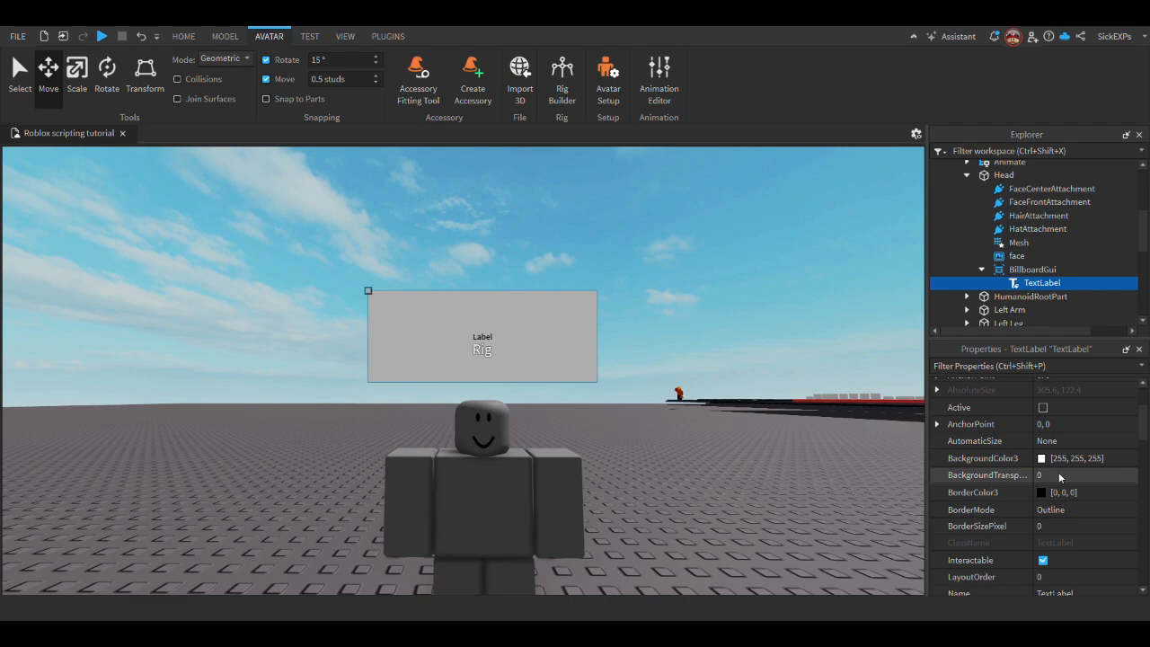
left_click(1069, 486)
type("1")
key("Return")
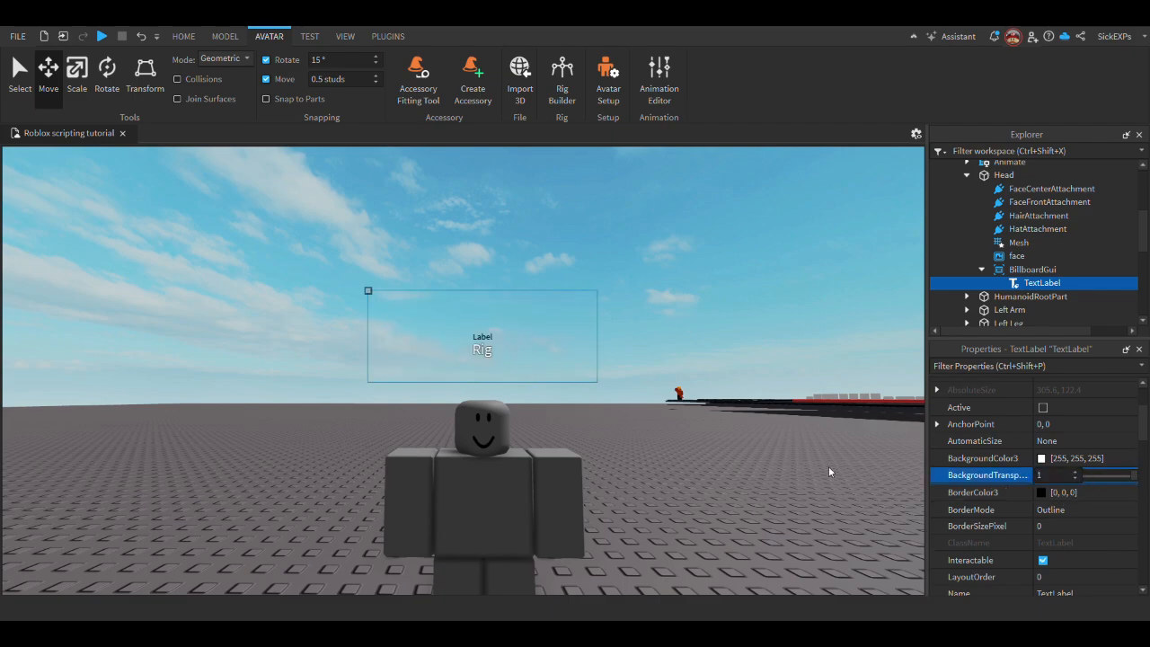
Enable TextScaled and RichText on the TextLabel
scroll(1038, 497, "down", 1)
scroll(1037, 497, "down", 10)
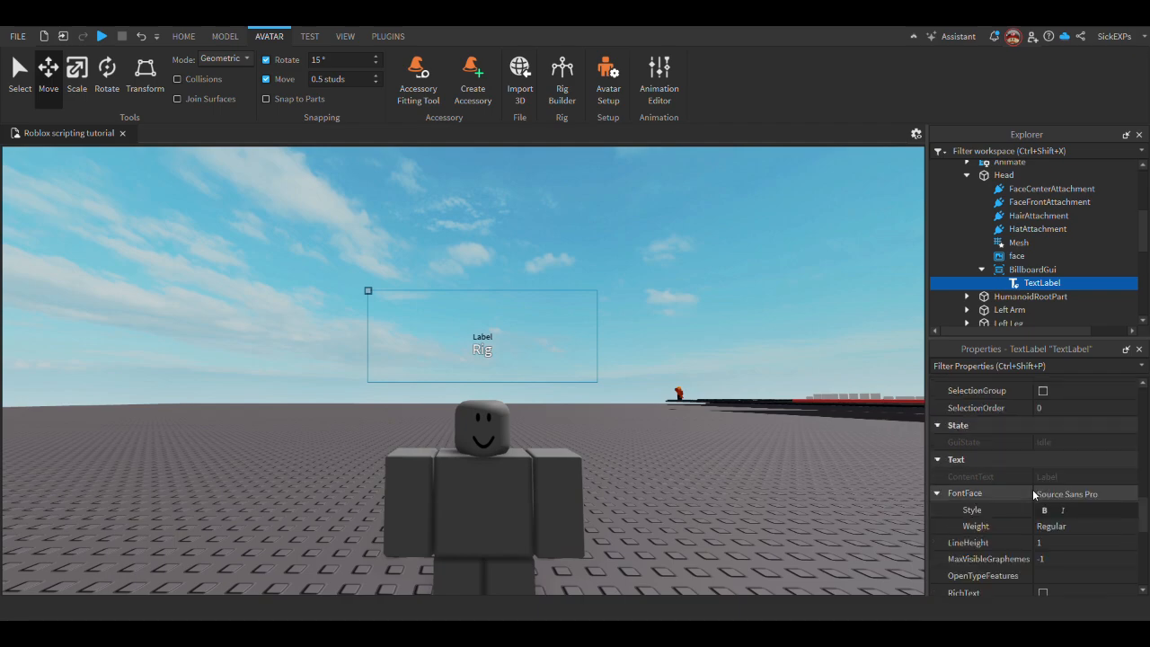
scroll(970, 490, "down", 2)
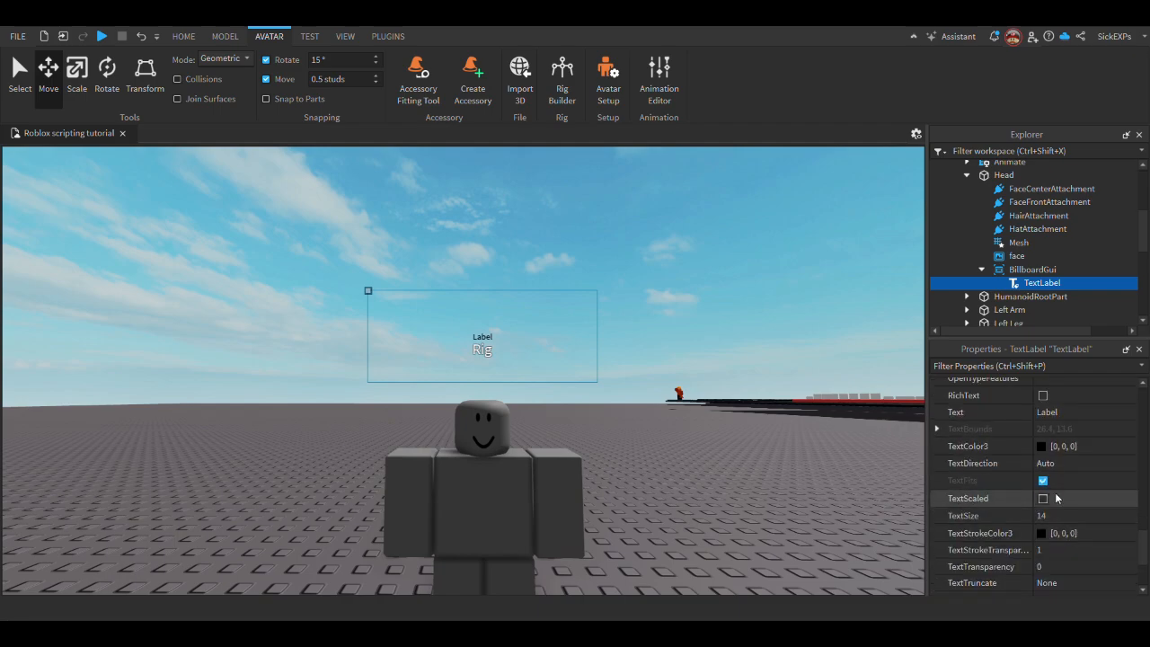
left_click(1044, 499)
scroll(1041, 485, "up", 1)
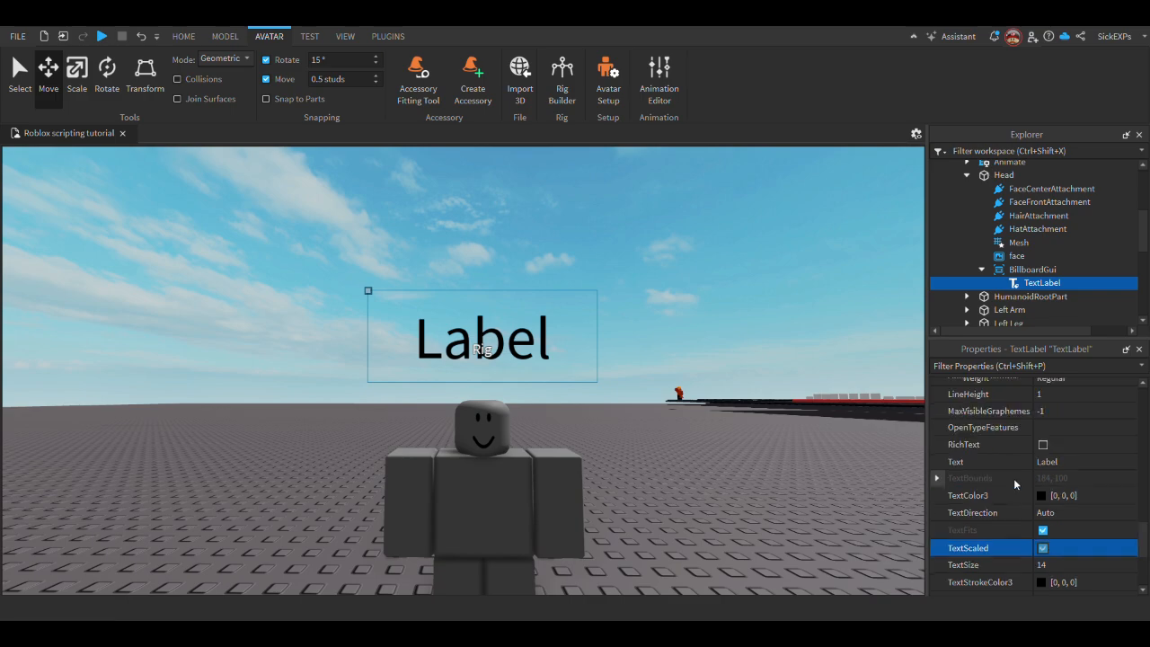
left_click(1043, 444)
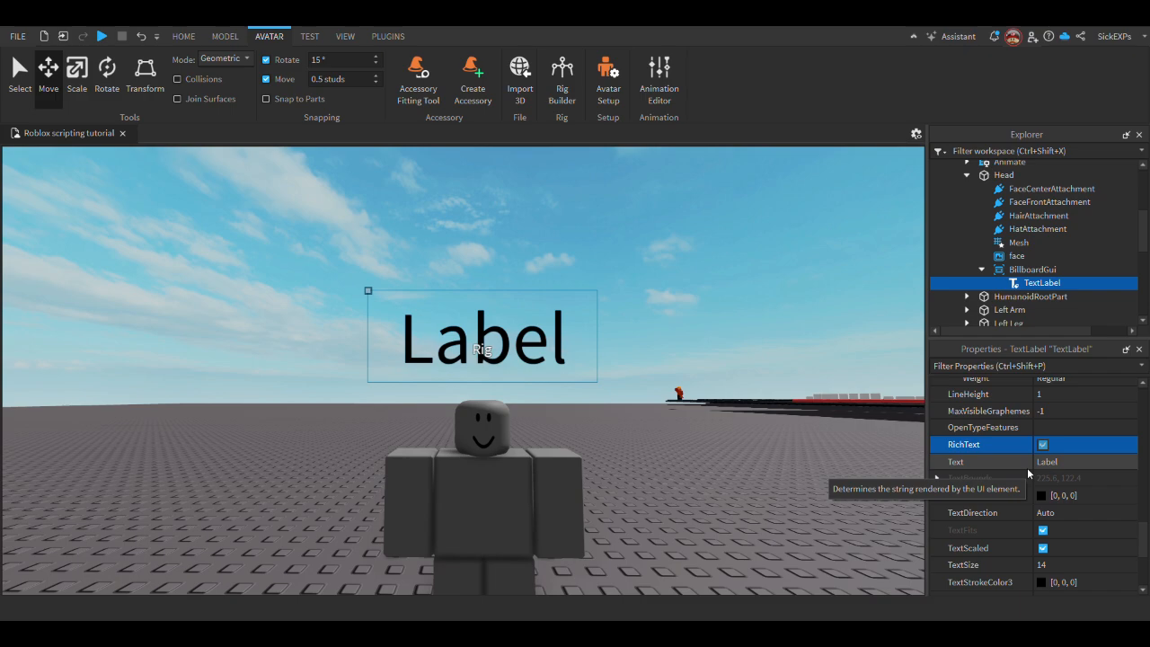
Change the TextLabel's text to "Aura"
left_click(1062, 460)
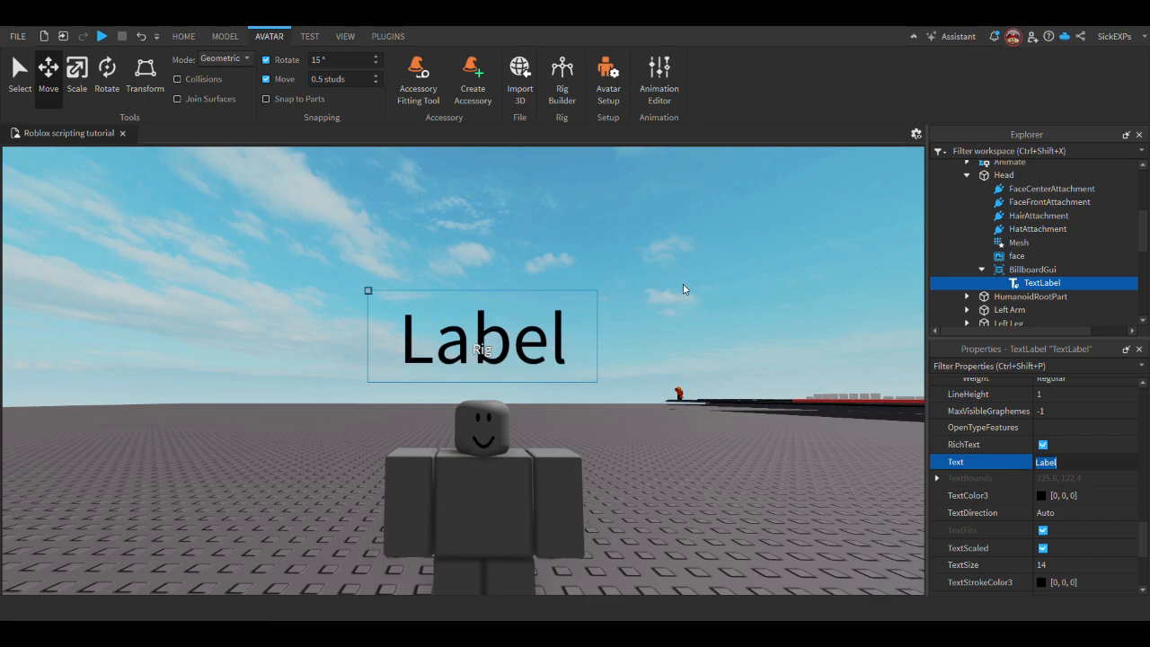
key("Caps_Lock")
type("A")
key("Caps_Lock")
type("u")
key("BackSpace")
key("BackSpace")
key("Caps_Lock")
type("A")
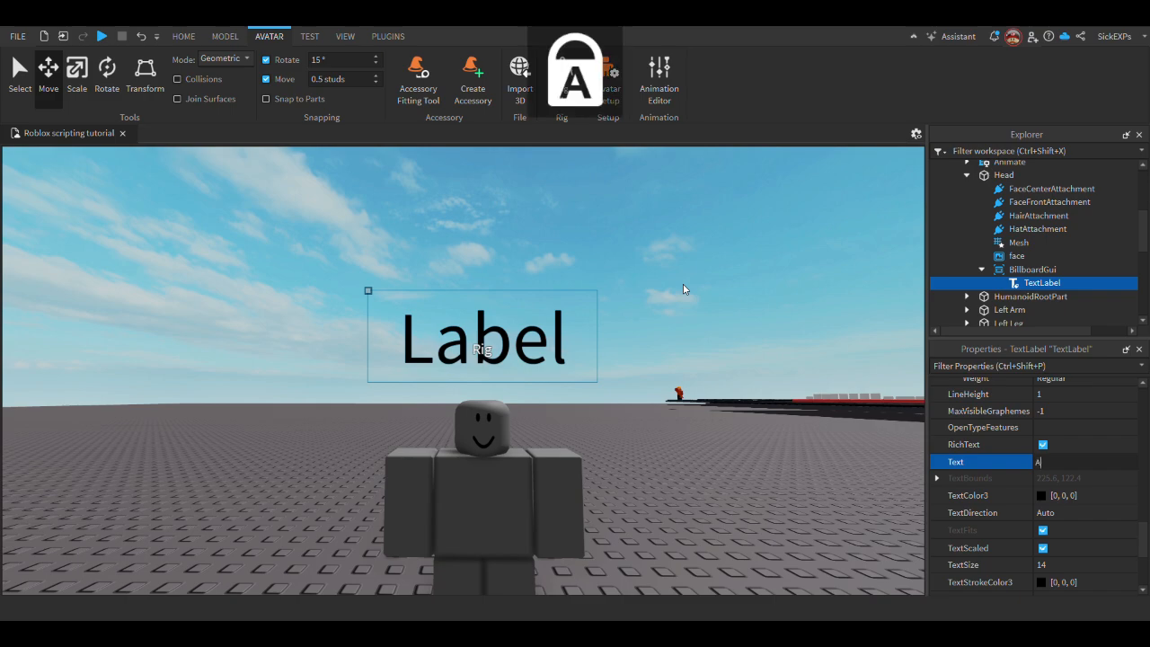
key("Caps_Lock")
type("ura")
key("Return")
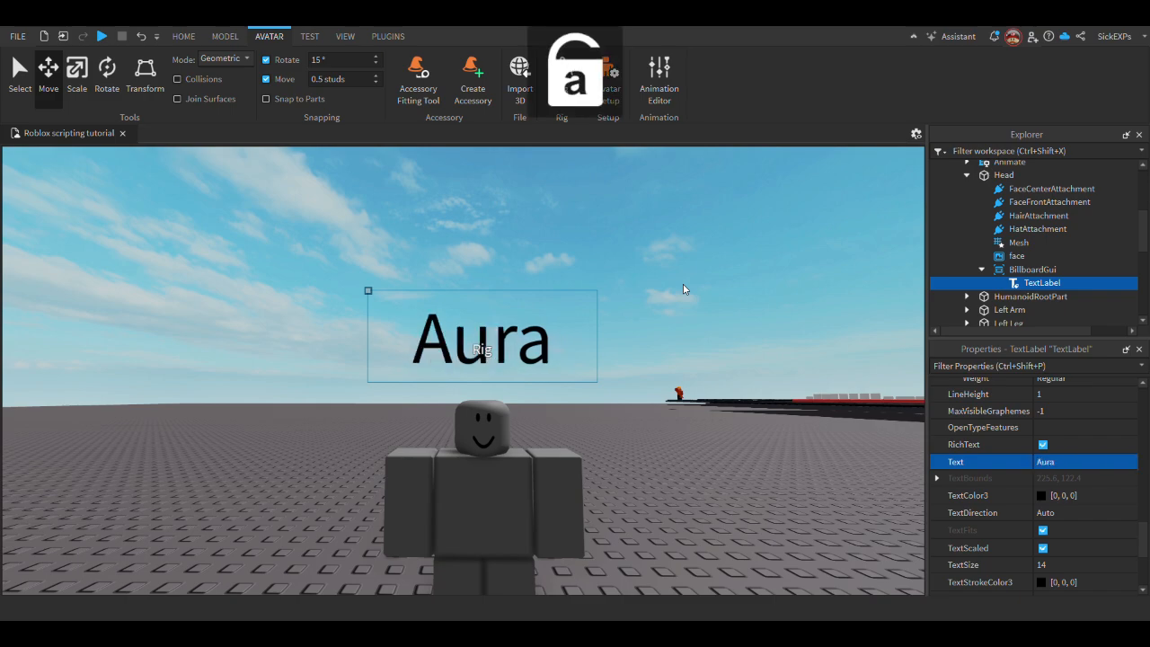
Set the TextLabel's TextColor3 to a bright green using the color picker
left_click(1042, 495)
left_click(673, 187)
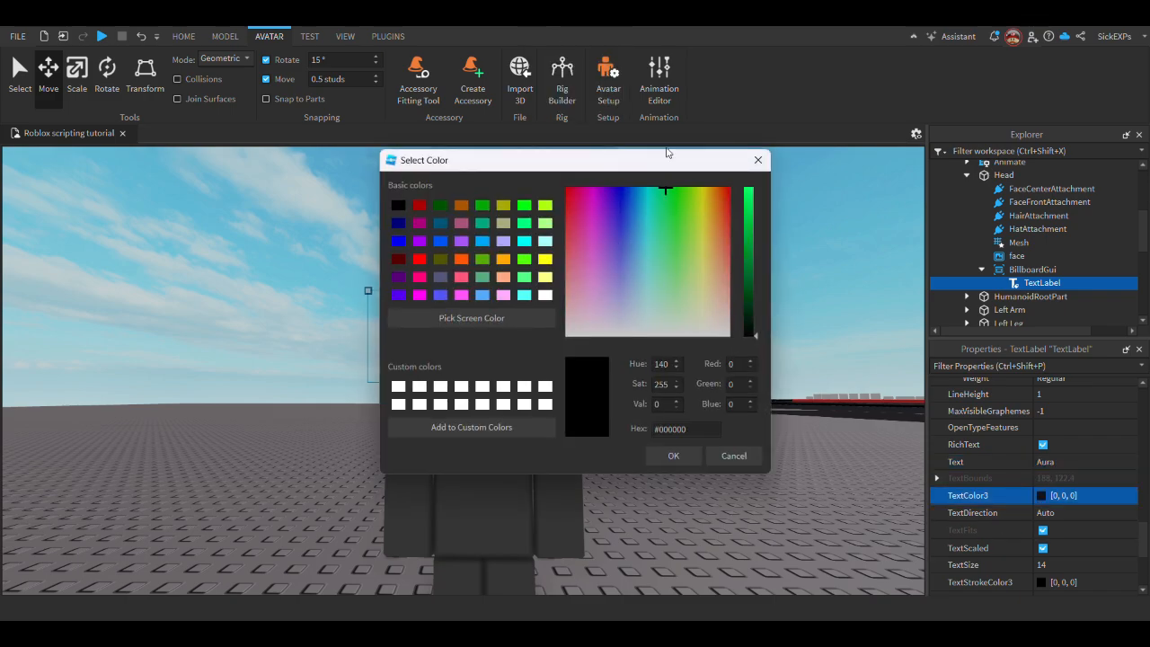
left_click(749, 191)
left_click(664, 460)
key("a")
right_click_drag(631, 497, 624, 495)
key("w")
key("s")
scroll(1060, 497, "up", 8)
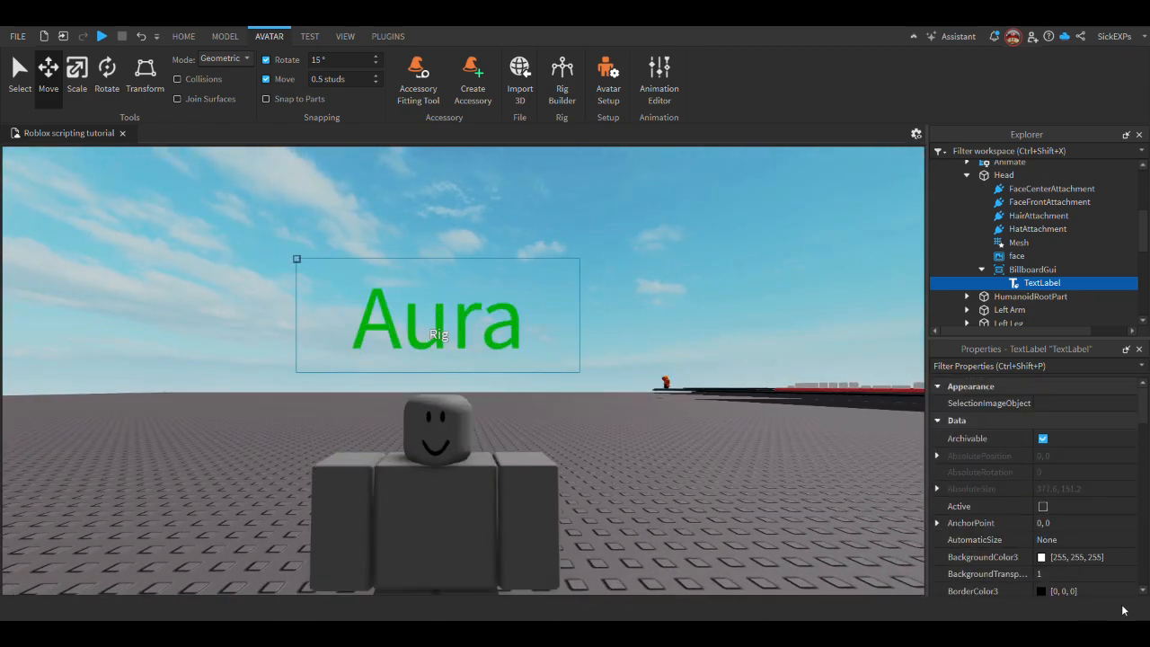
scroll(1026, 559, "down", 1)
scroll(1027, 559, "down", 2)
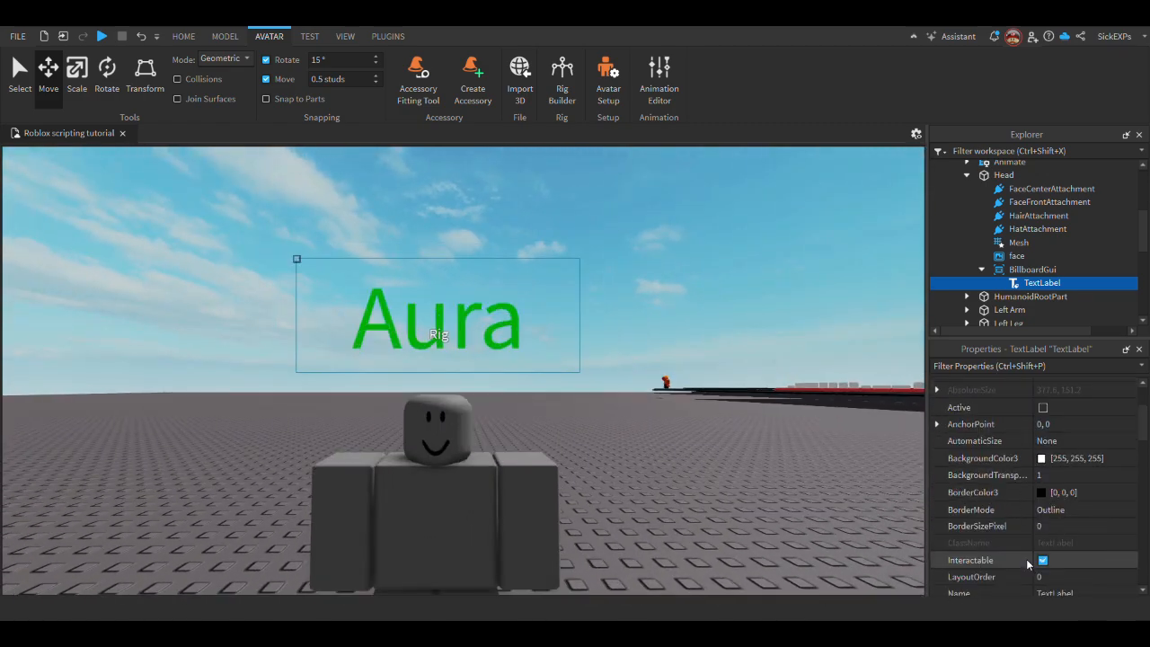
left_click(1031, 269)
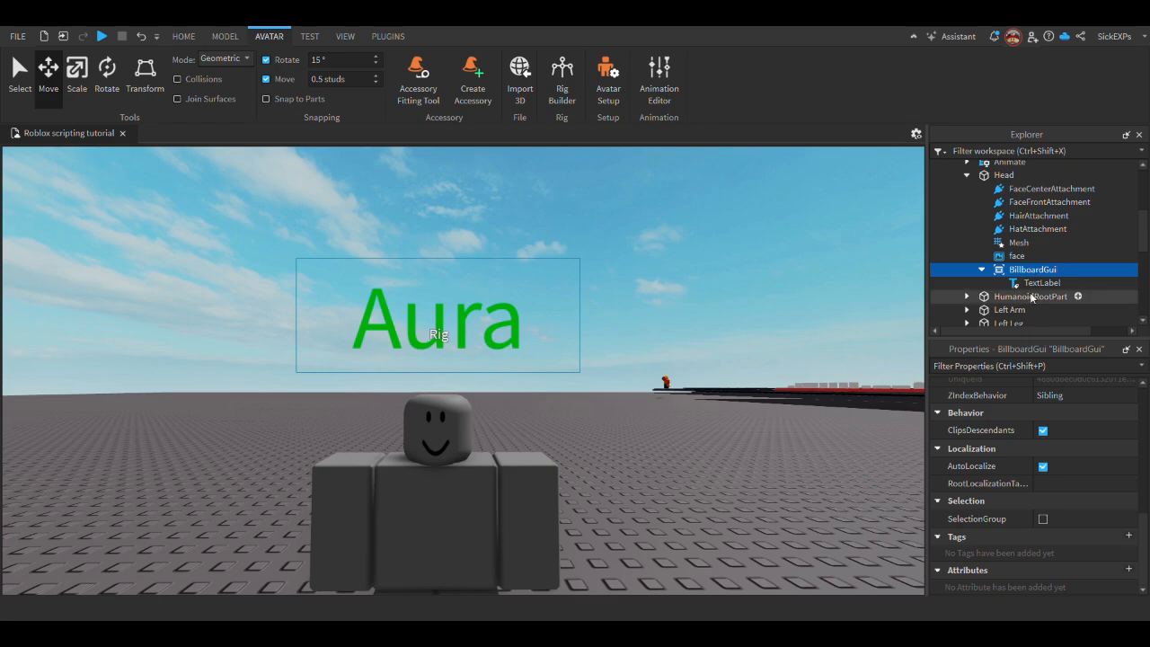
left_click(1039, 283)
scroll(1027, 486, "up", 3)
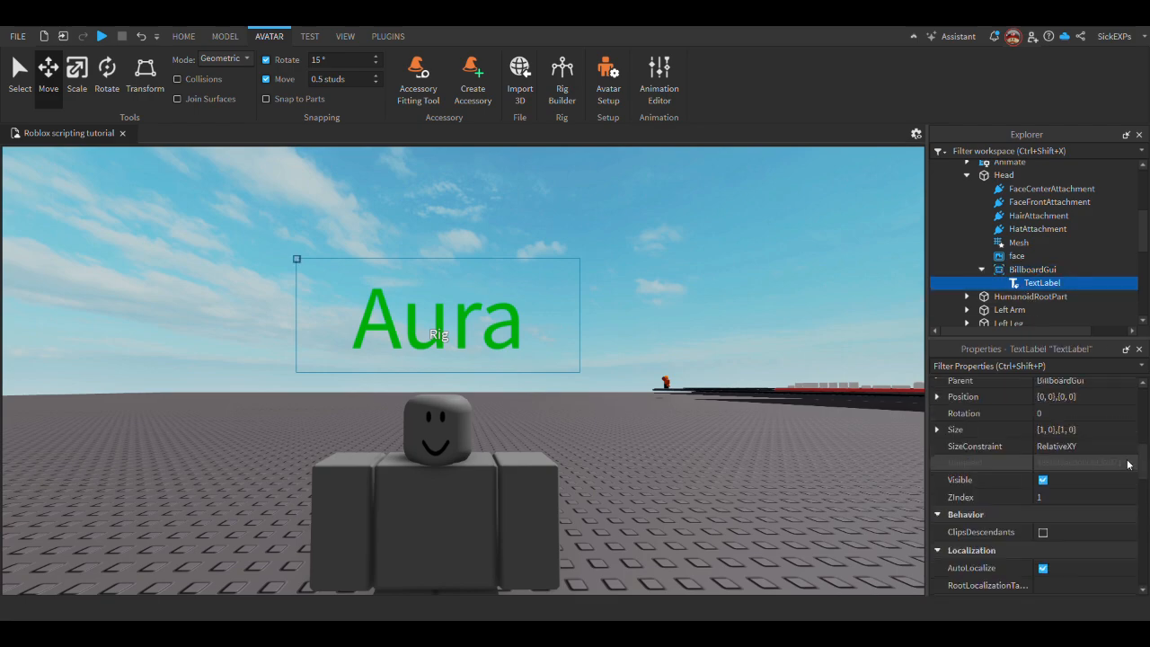
left_click(1043, 286)
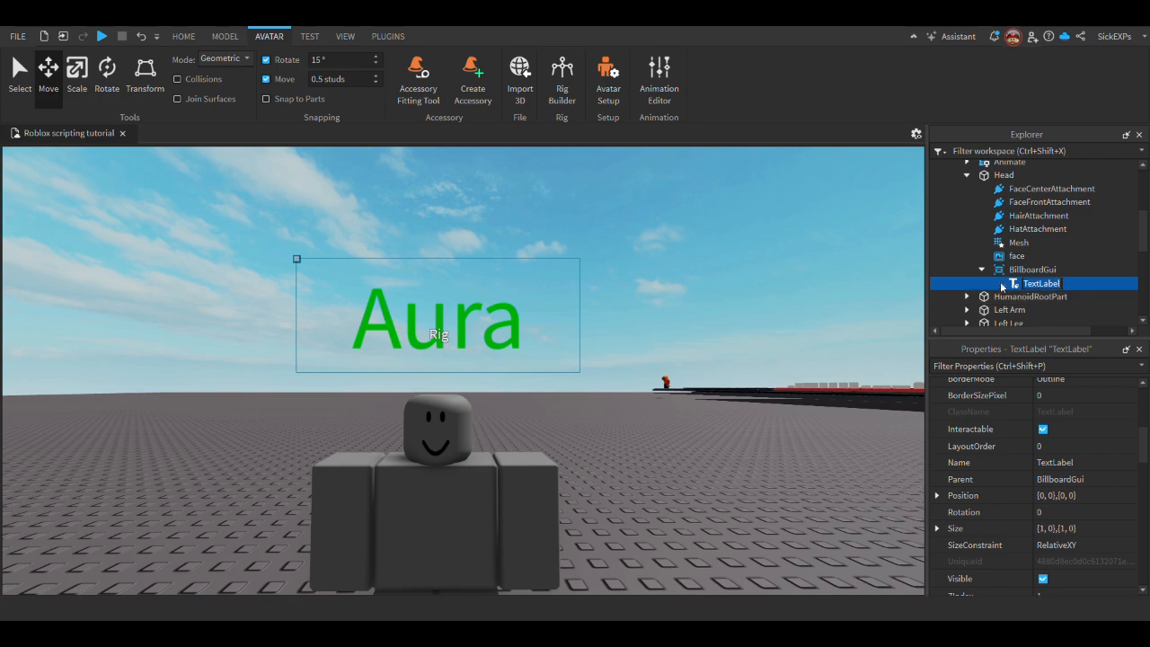
left_click(1031, 269)
Duplicate the TextLabel inside the BillboardGui
left_click(1025, 283)
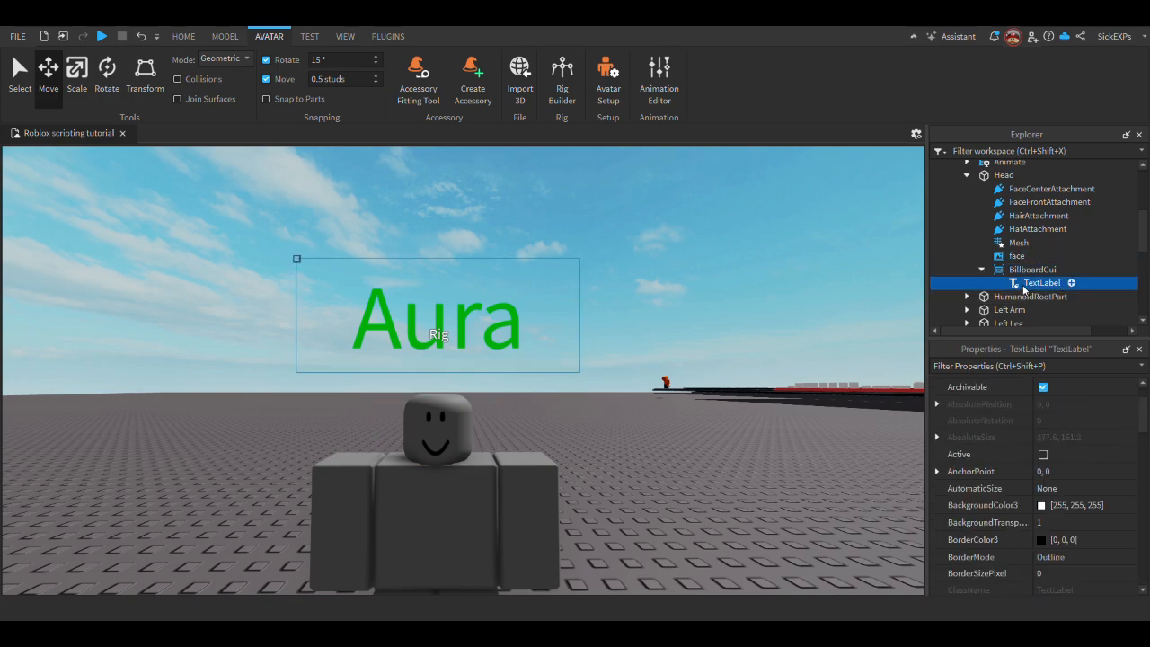
key("ctrl+d")
right_click(1019, 286)
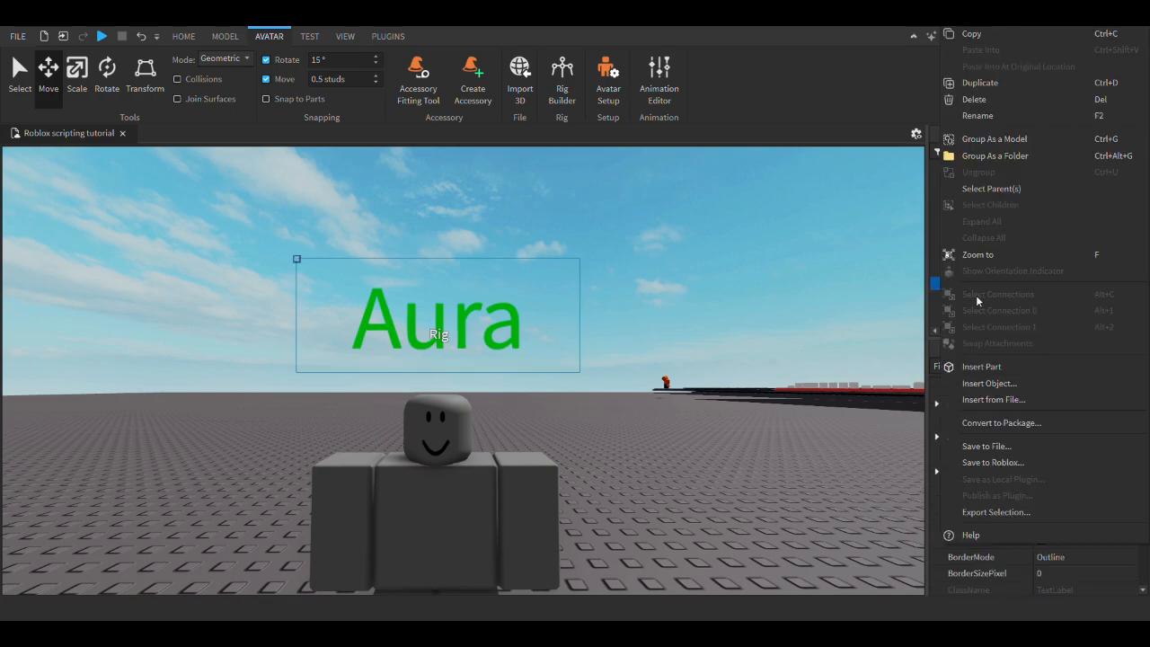
left_click(906, 246)
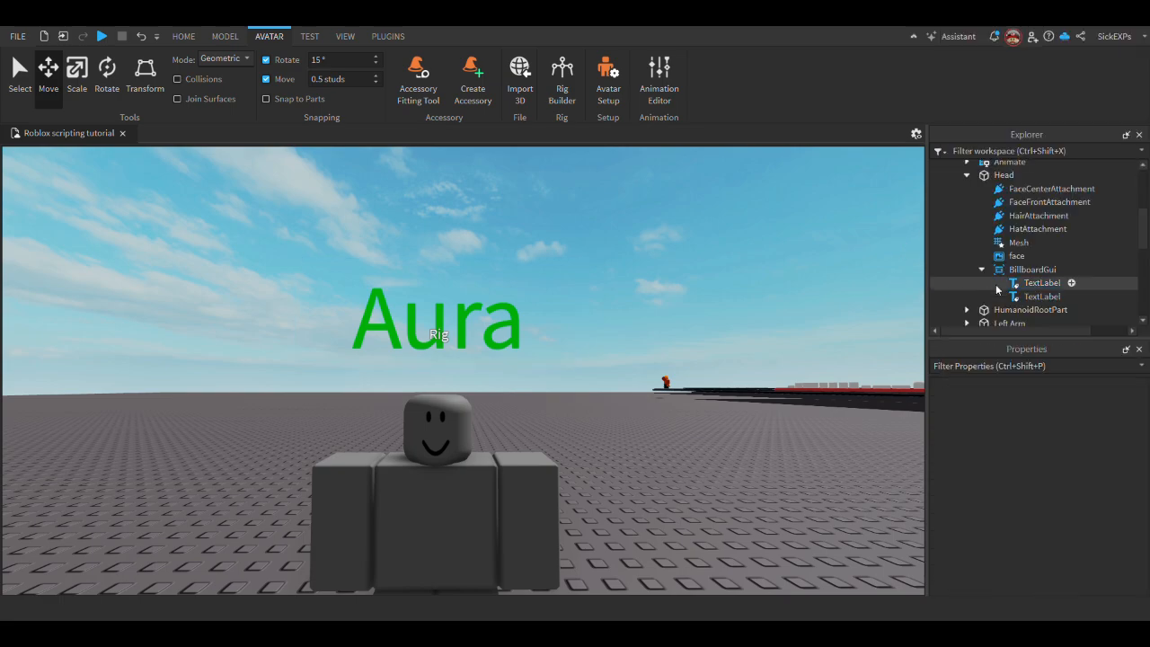
Rename the first TextLabel in the BillboardGui as Name
left_click(996, 284)
left_click(1017, 295)
left_click(1032, 284)
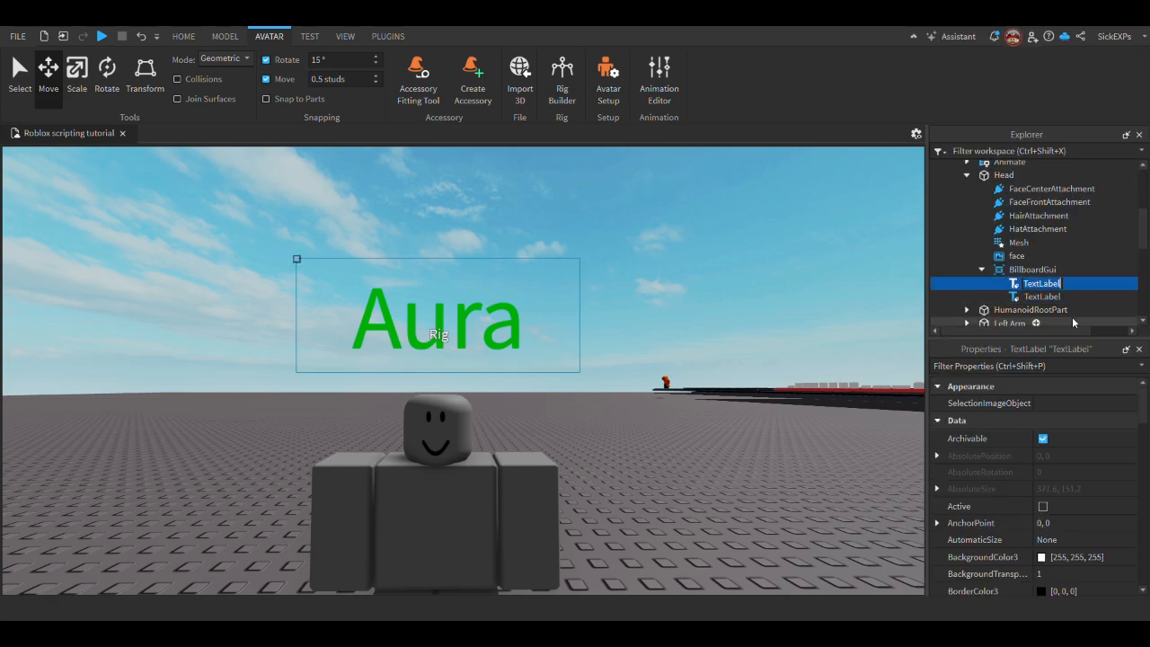
type("Name")
key("Return")
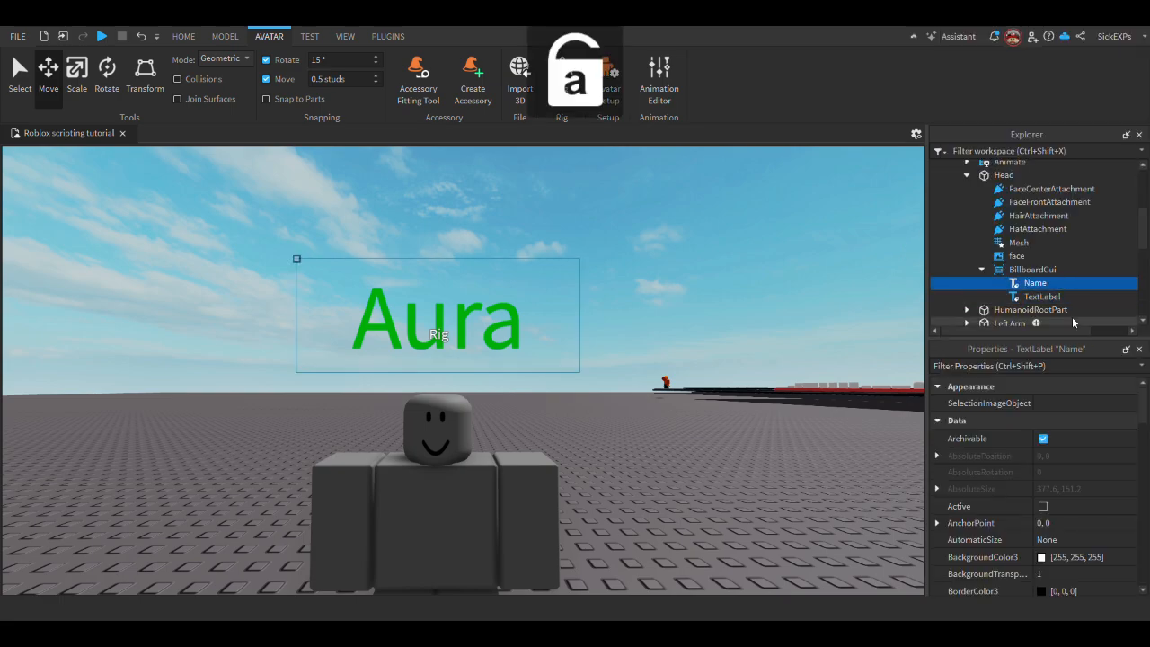
Rename the second TextLabel in the BillboardGui as Rarity
left_click(1030, 296)
key("F2")
type("Rarity")
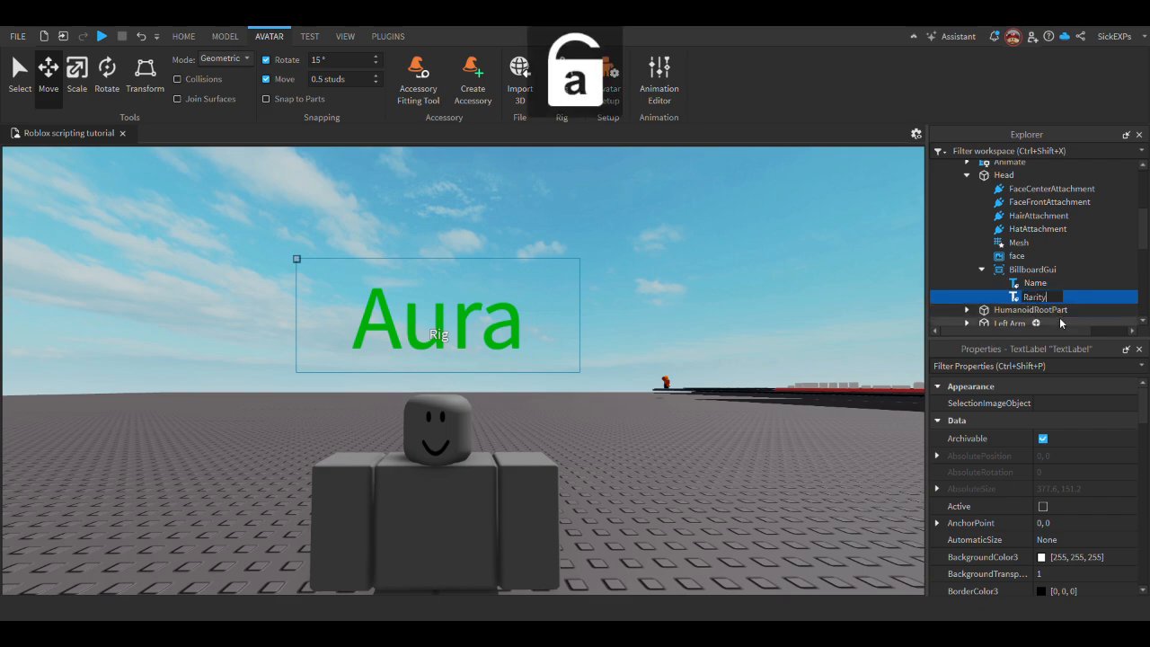
key("Return")
Set the Name label's Size to {1, 0},{0.8, 0}
left_click(1041, 283)
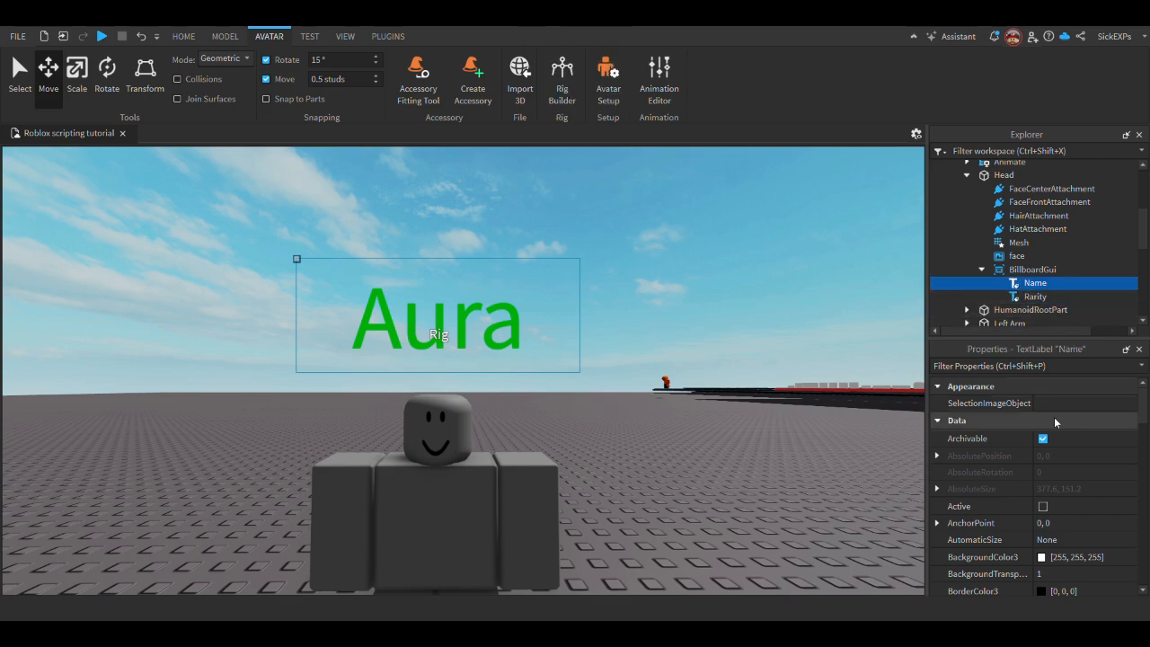
scroll(1083, 463, "down", 5)
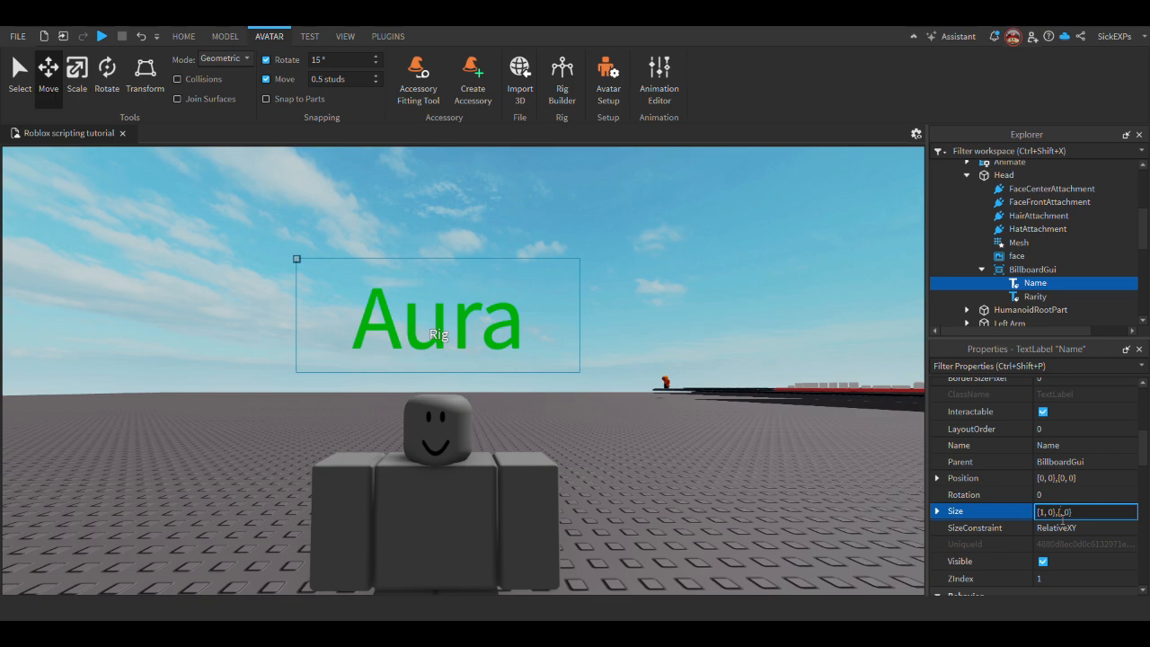
key("Return")
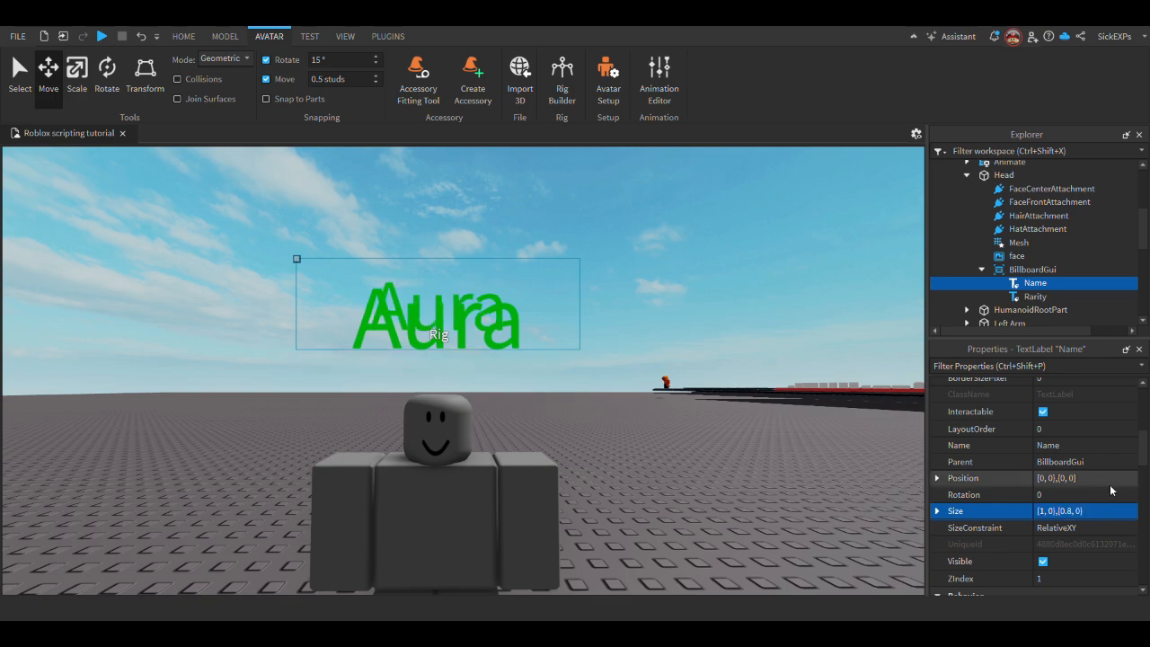
Set the Rarity label's Size to {1, 0},{0.2, 0} and its Position to {0, 0},{0.8, 0}
left_click(1033, 297)
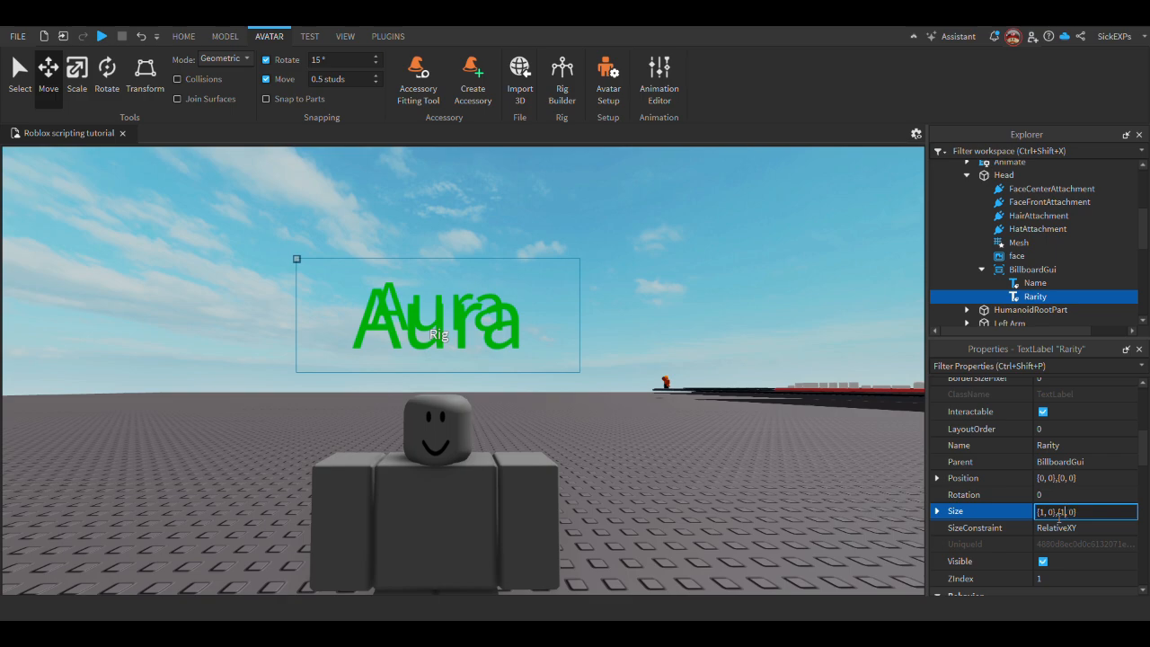
key("Return")
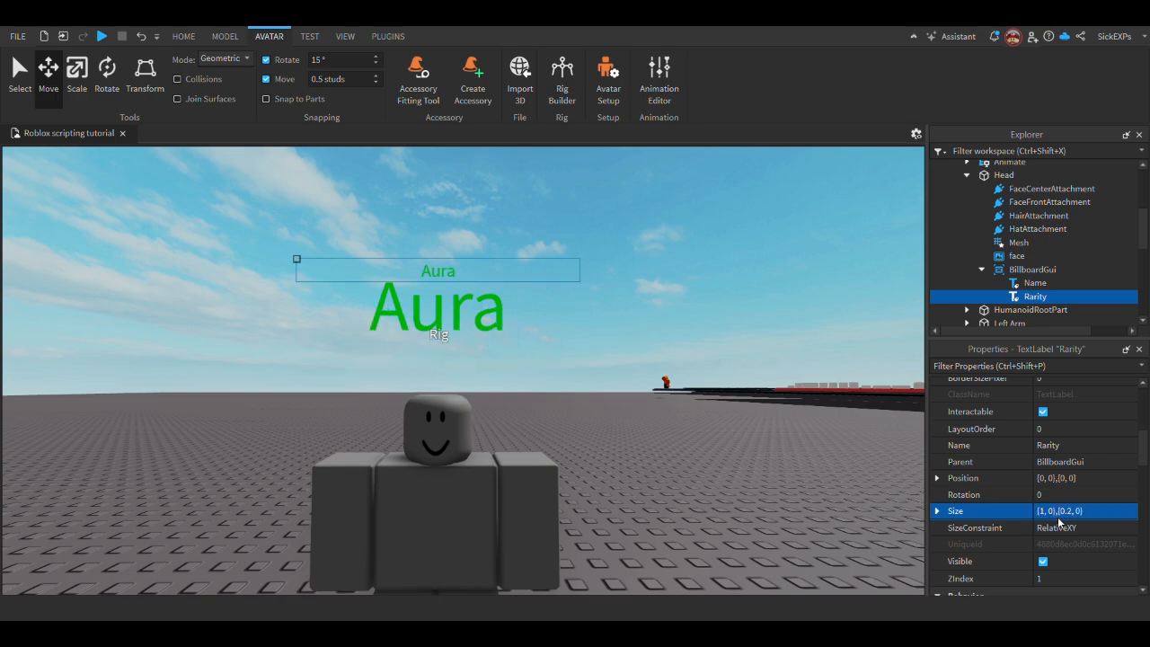
left_click(1068, 480)
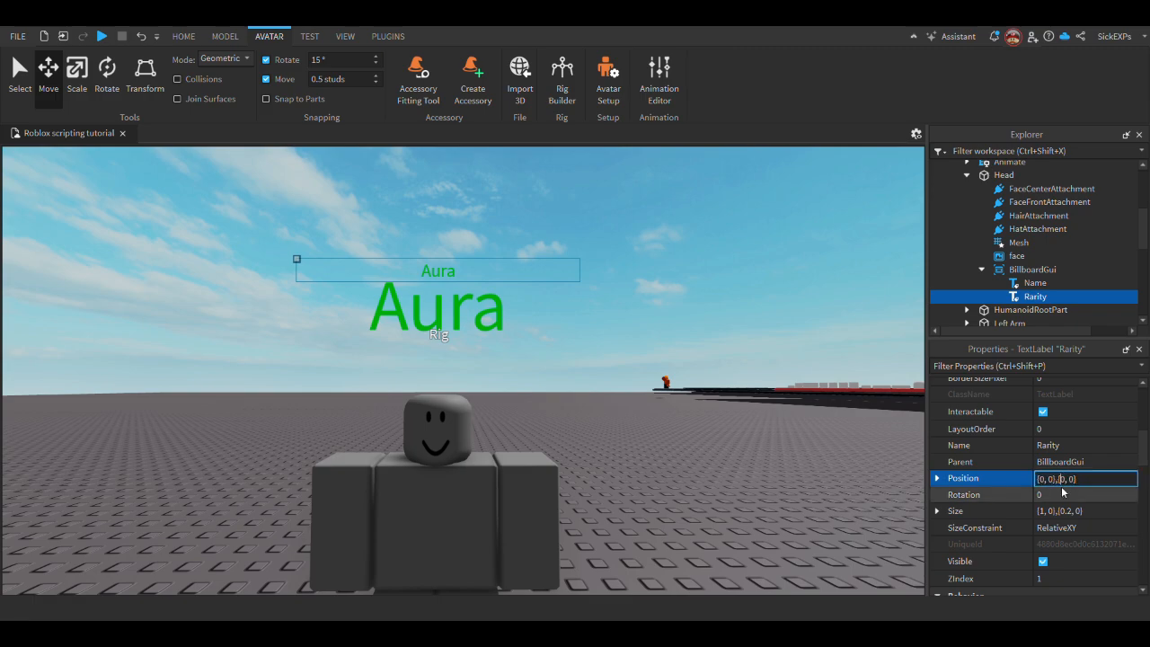
type(".8")
key("Return")
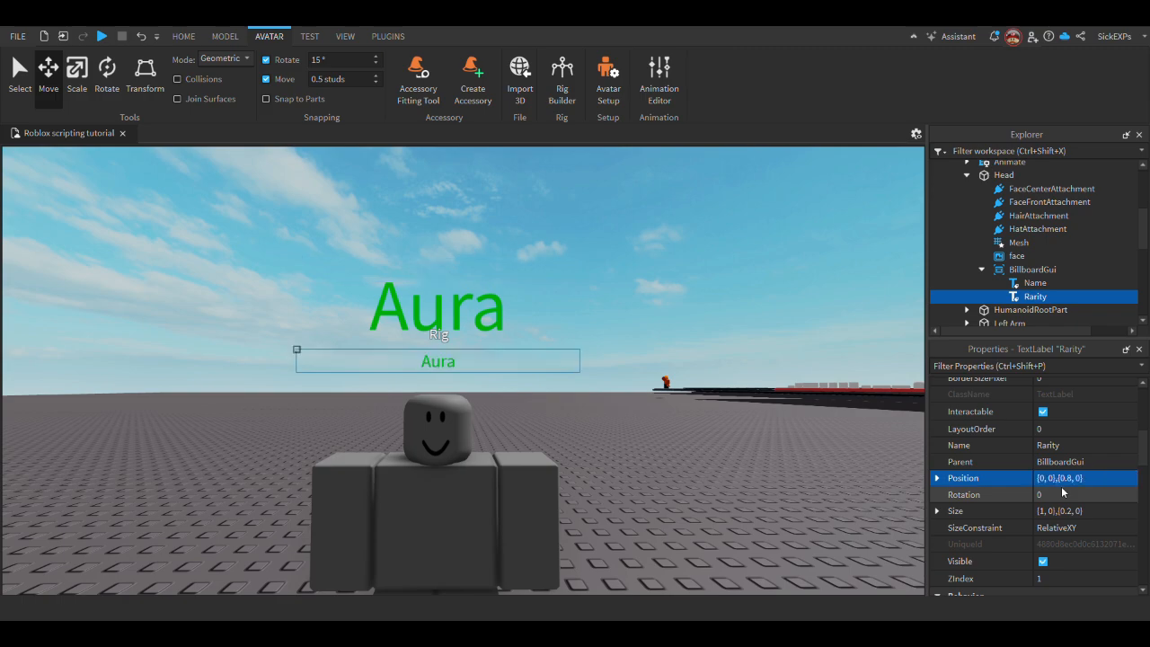
scroll(463, 369, "up", 2)
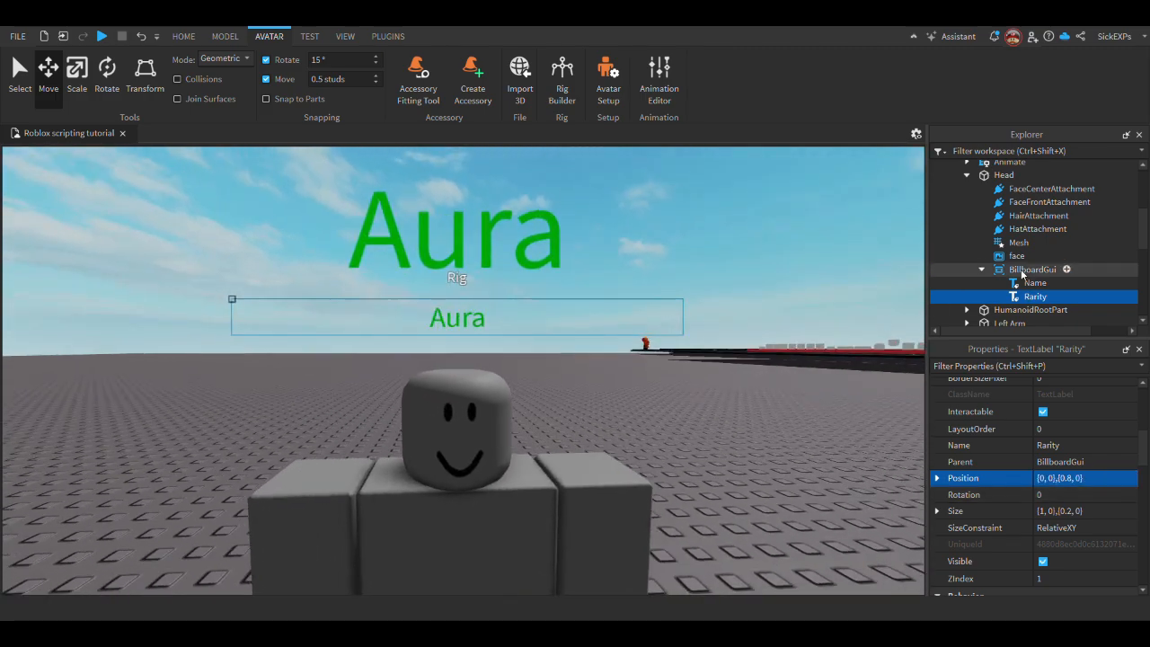
Set the Rarity label's Size to {1, 0},{0.4, 0}
left_click(1034, 270)
left_click(1036, 296)
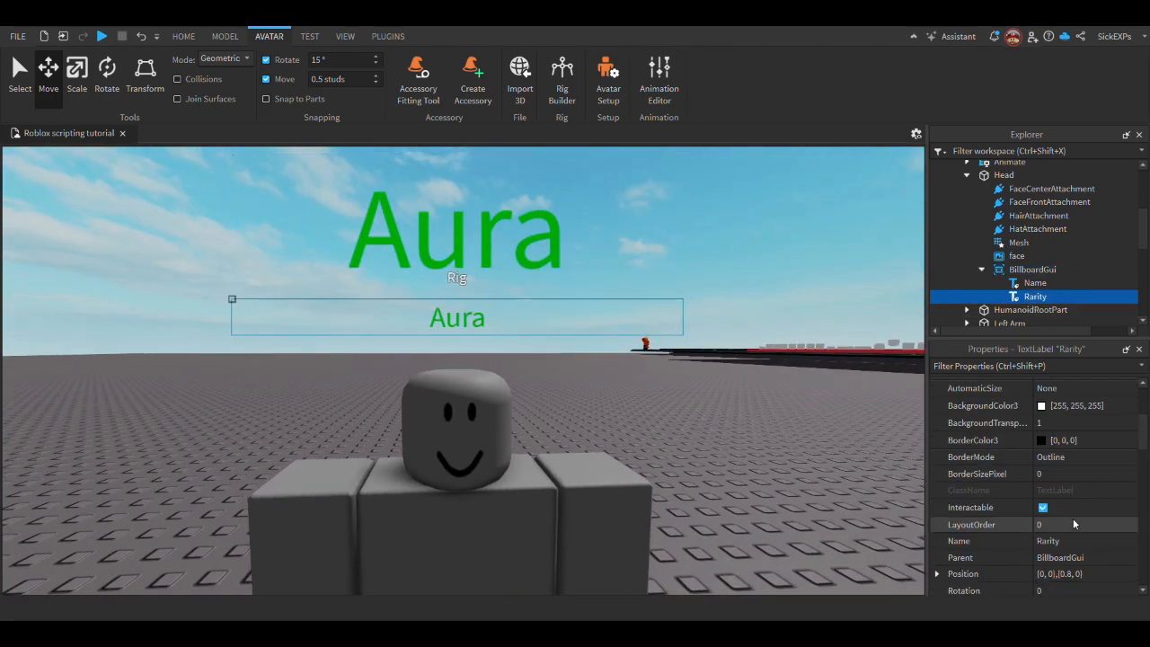
scroll(1072, 525, "down", 4)
left_click(1073, 409)
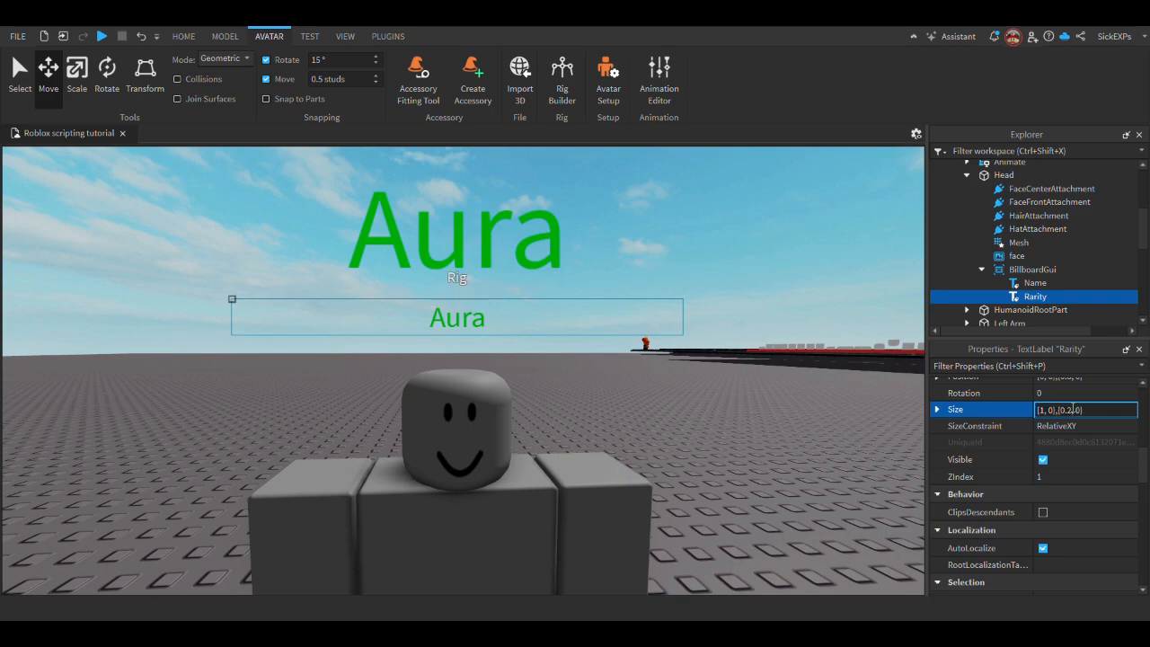
type("4")
key("Return")
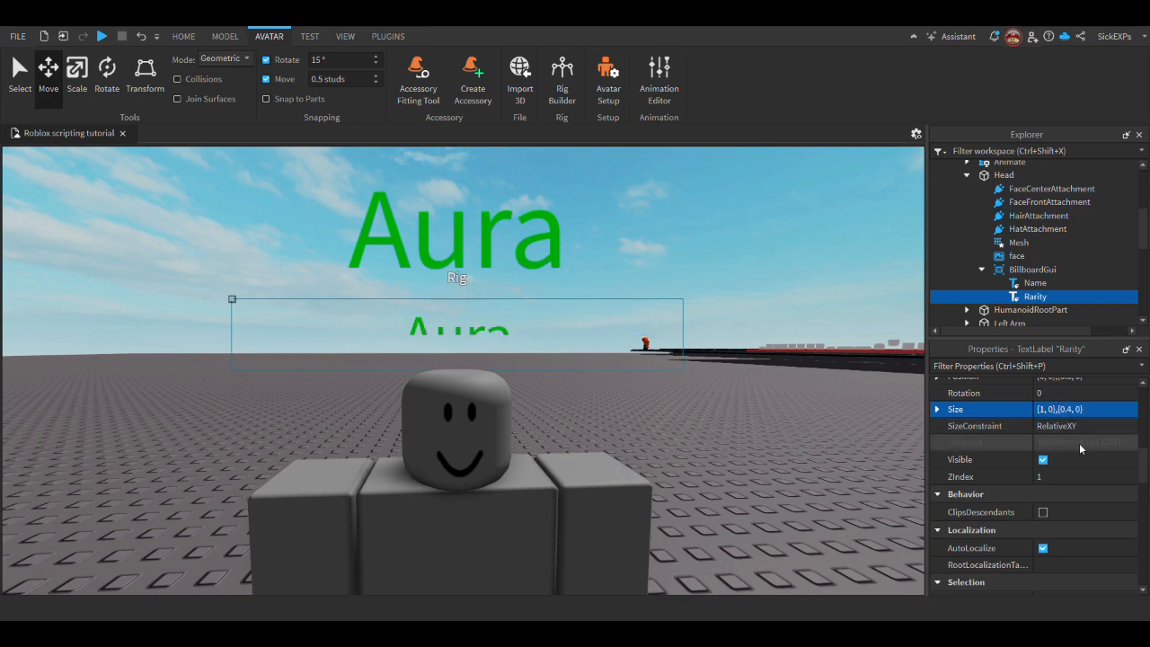
Set the Rarity label's Position to {0, 0},{0.6, 0}
scroll(1074, 435, "up", 3)
left_click(1072, 476)
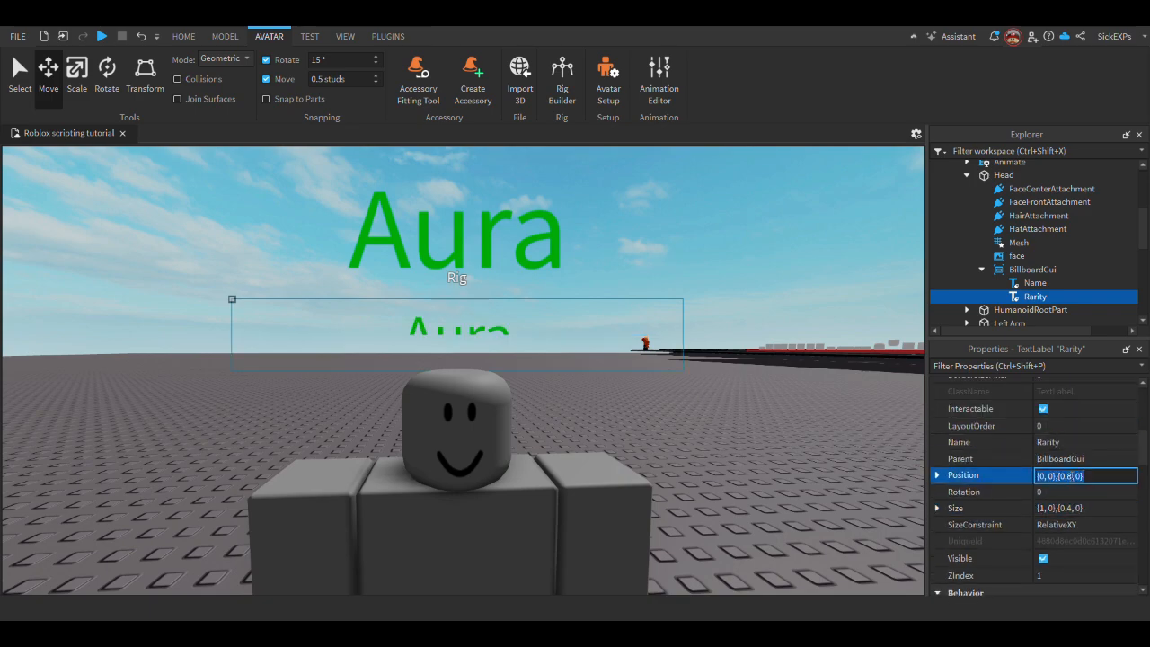
key("BackSpace")
type("6")
key("Return")
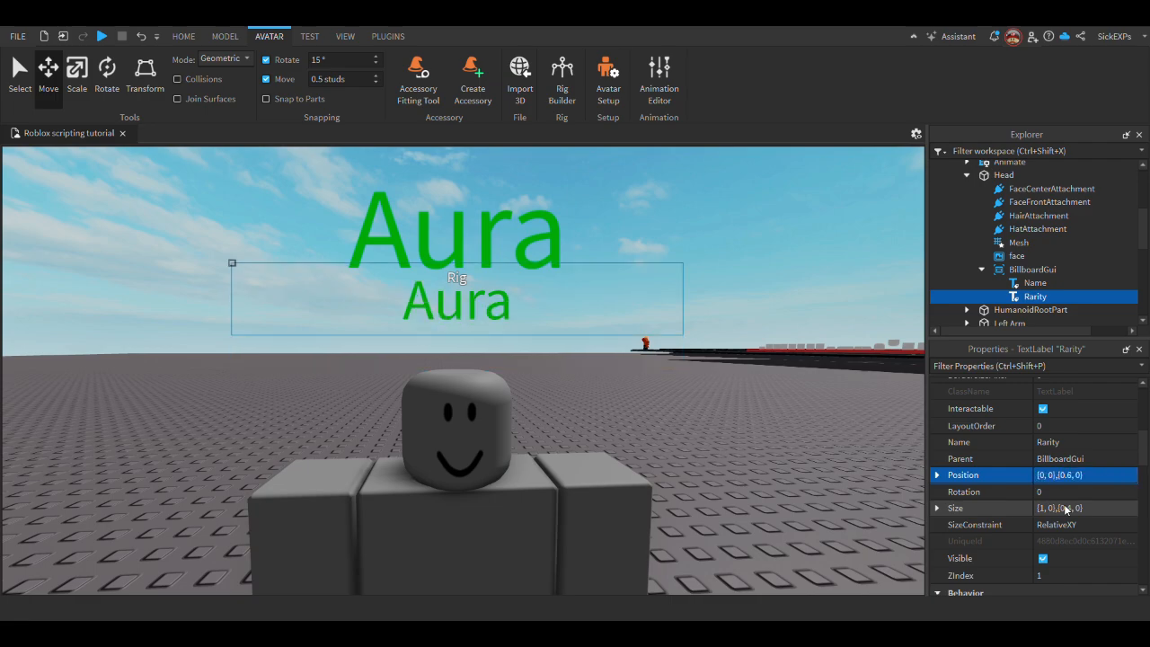
Change the Rarity label's text to "1 in 2" and check both labels above the rig from different distances
scroll(1062, 509, "down", 5)
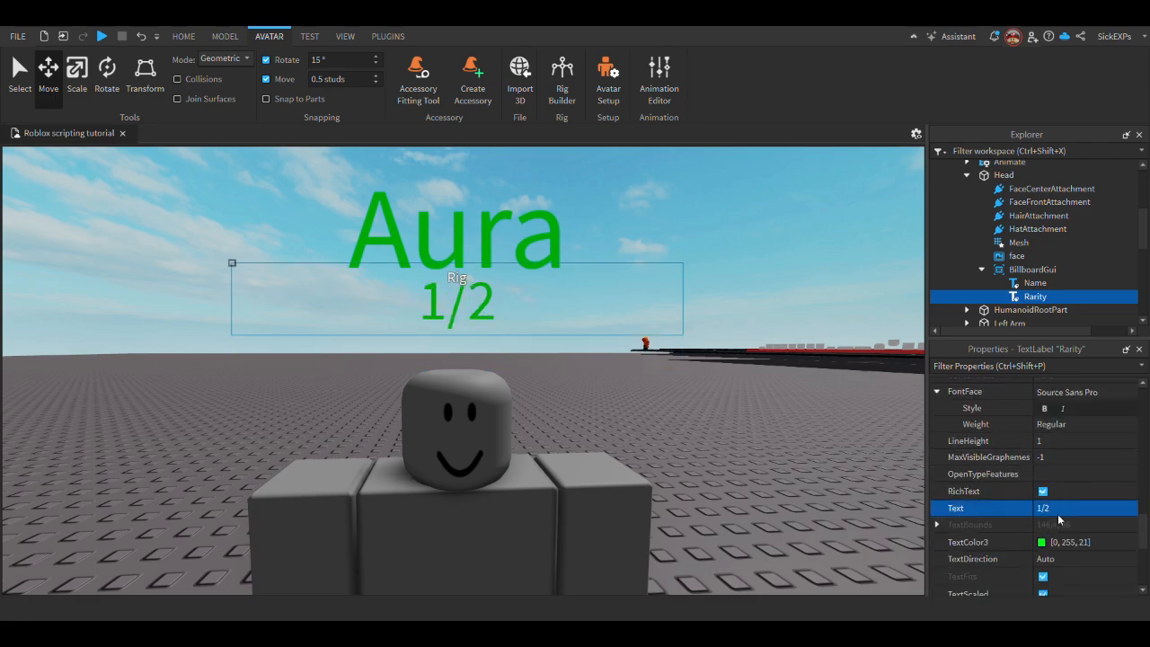
left_click(1067, 511)
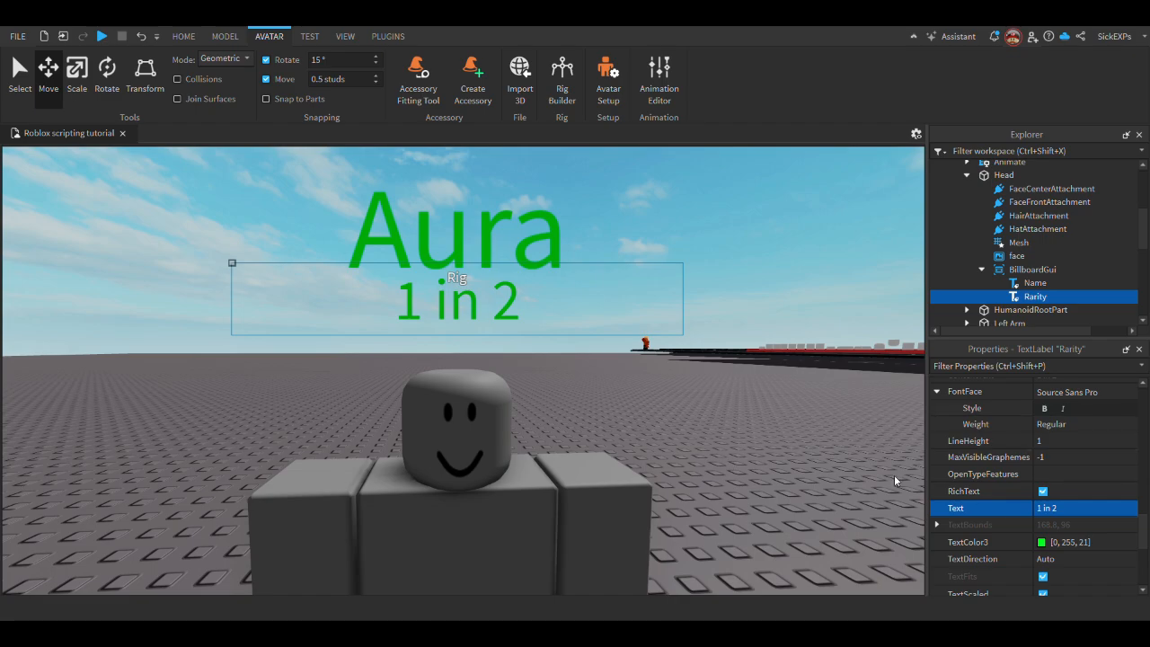
left_click(753, 457)
right_click_drag(753, 457, 751, 462)
scroll(753, 458, "down", 5)
scroll(647, 465, "up", 3)
scroll(530, 209, "down", 1)
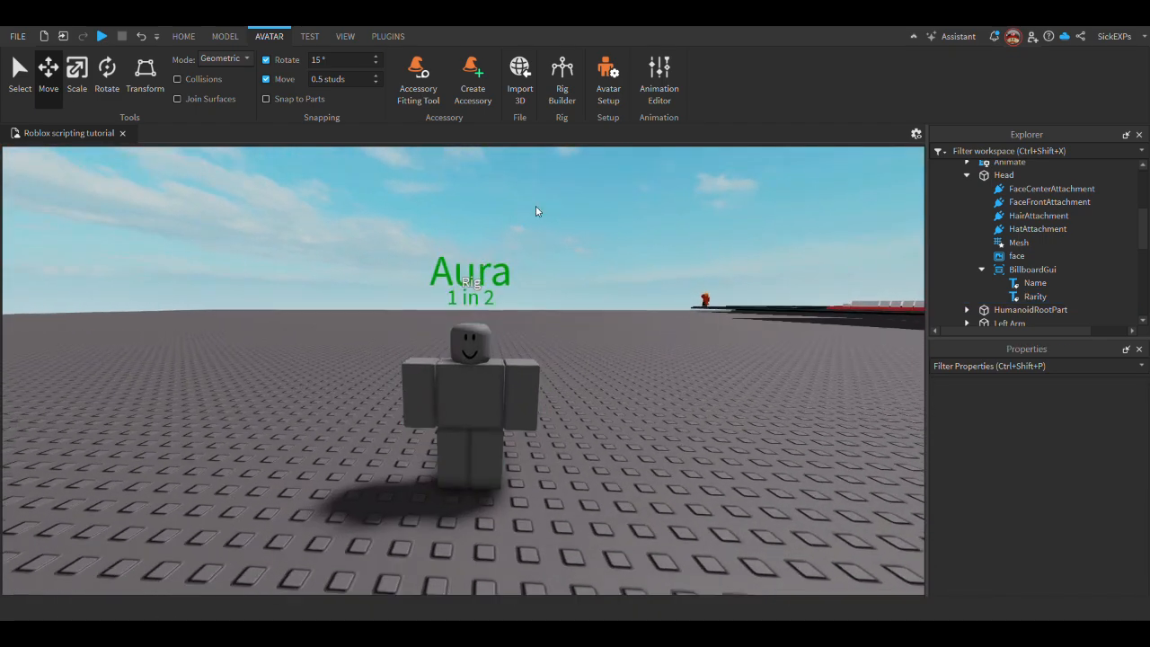
scroll(512, 260, "up", 3)
scroll(363, 283, "down", 1)
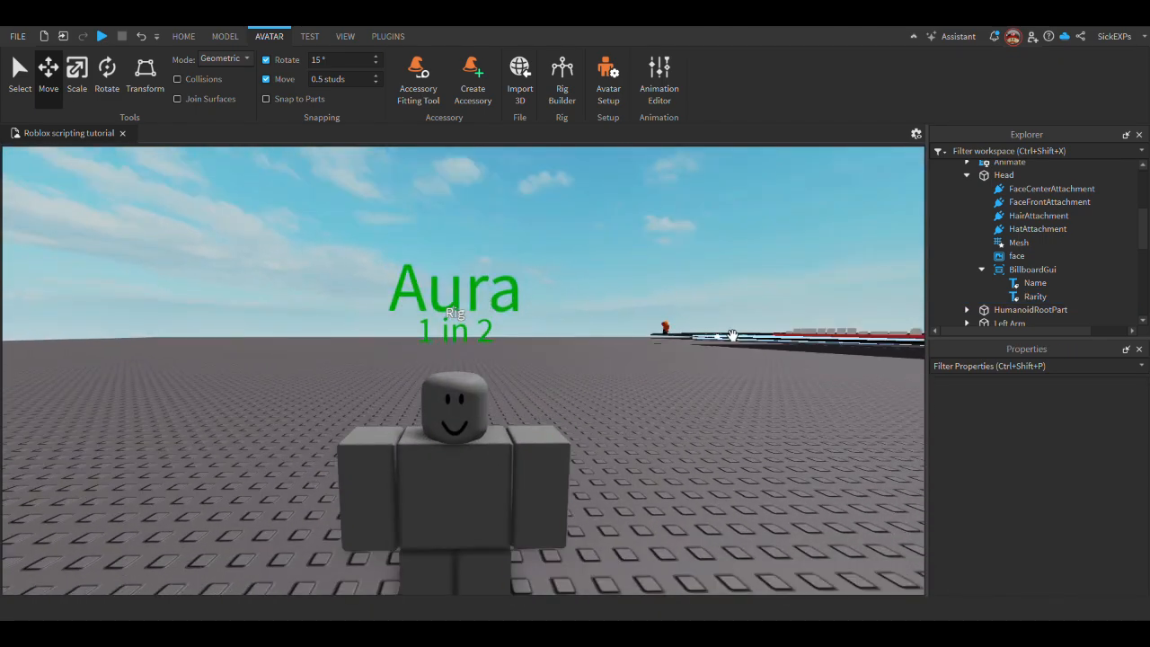
Set the Name label's font to Fredoka One
left_click(1036, 282)
scroll(1066, 486, "down", 10)
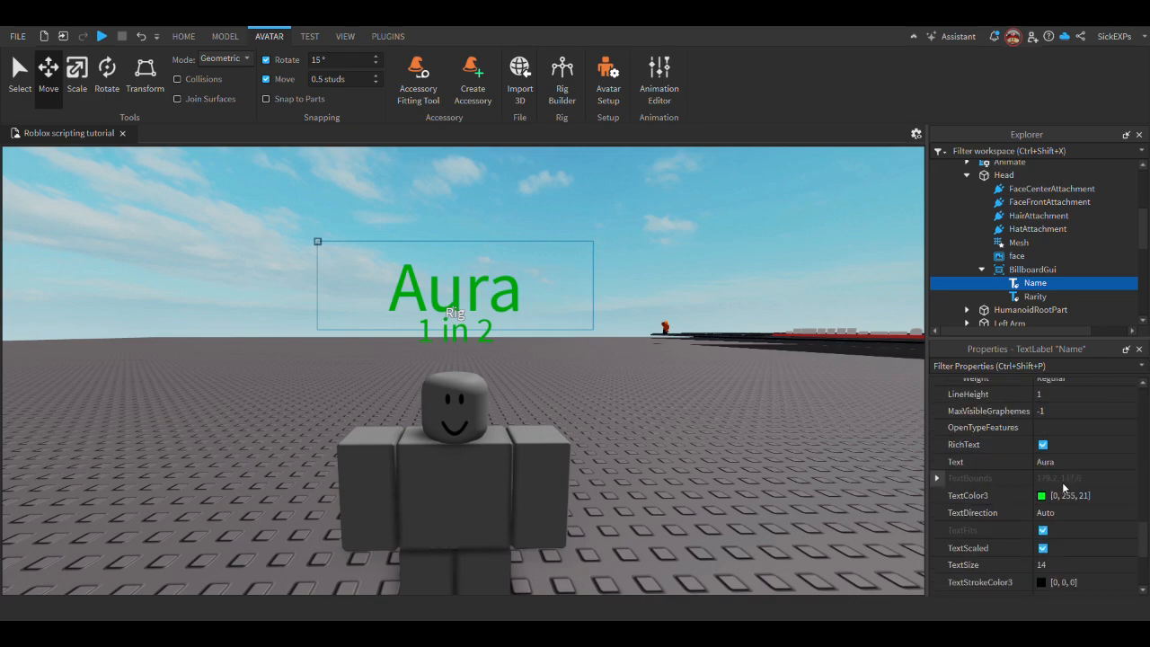
scroll(1061, 450, "up", 3)
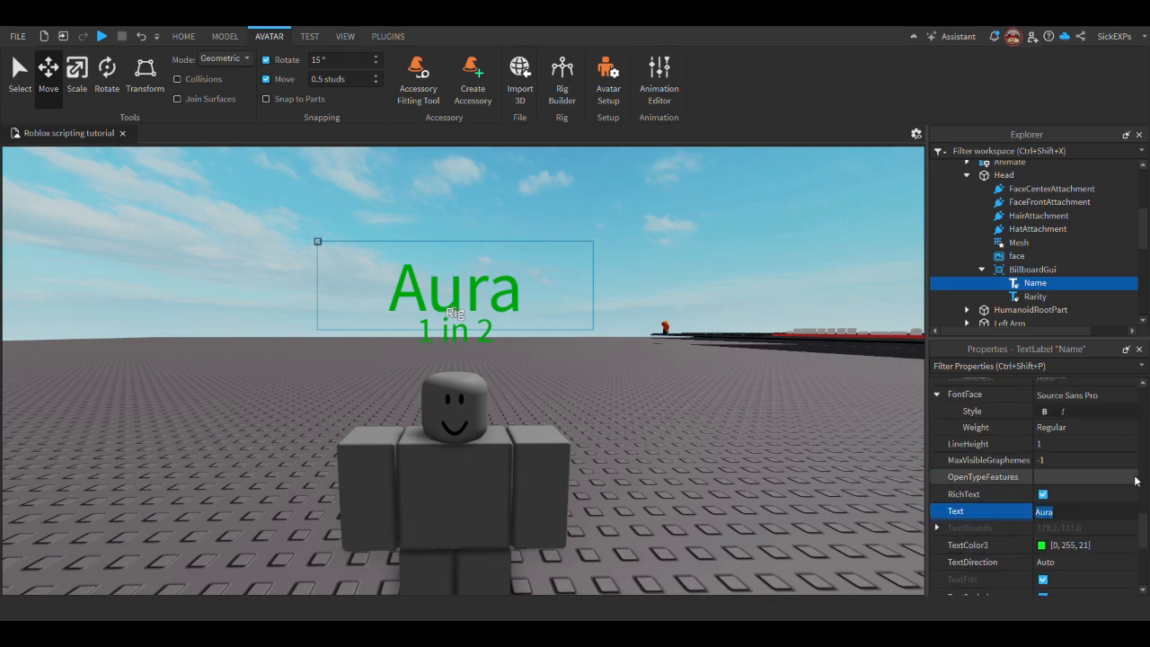
left_click(1070, 449)
left_click(1071, 449)
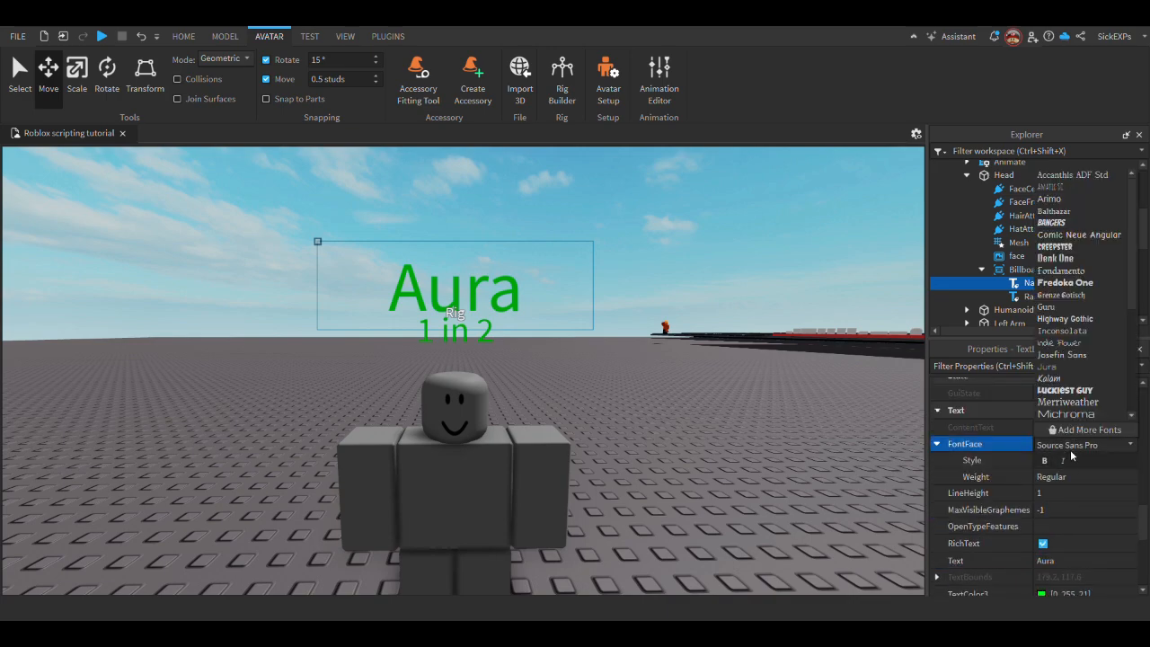
left_click(1056, 224)
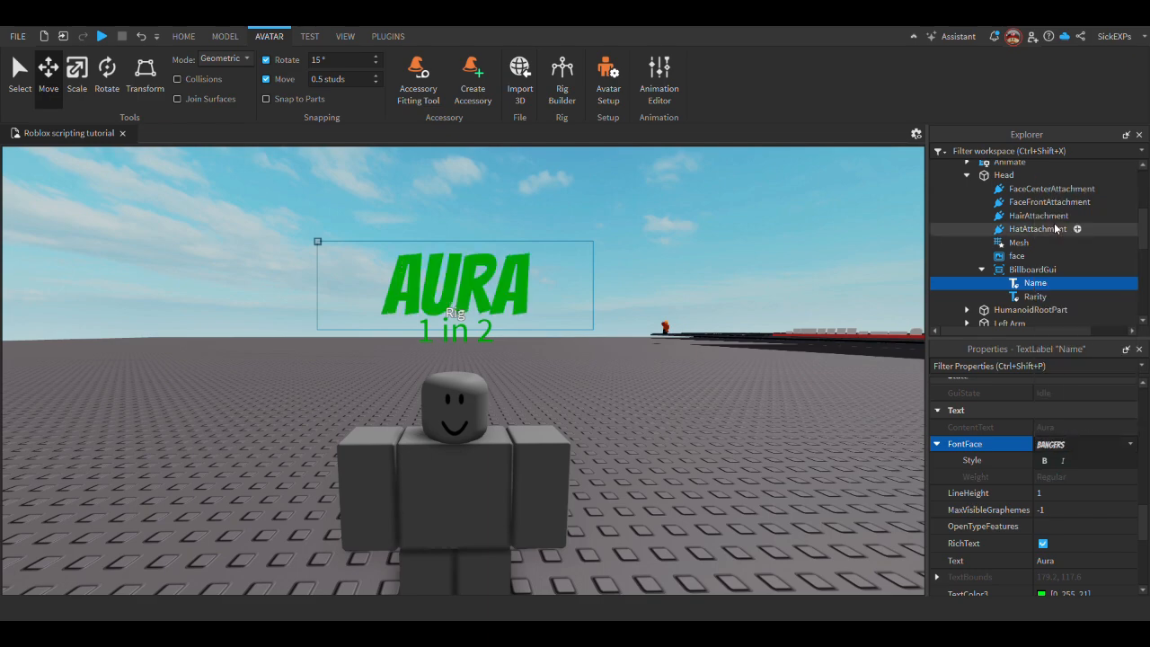
left_click(1056, 450)
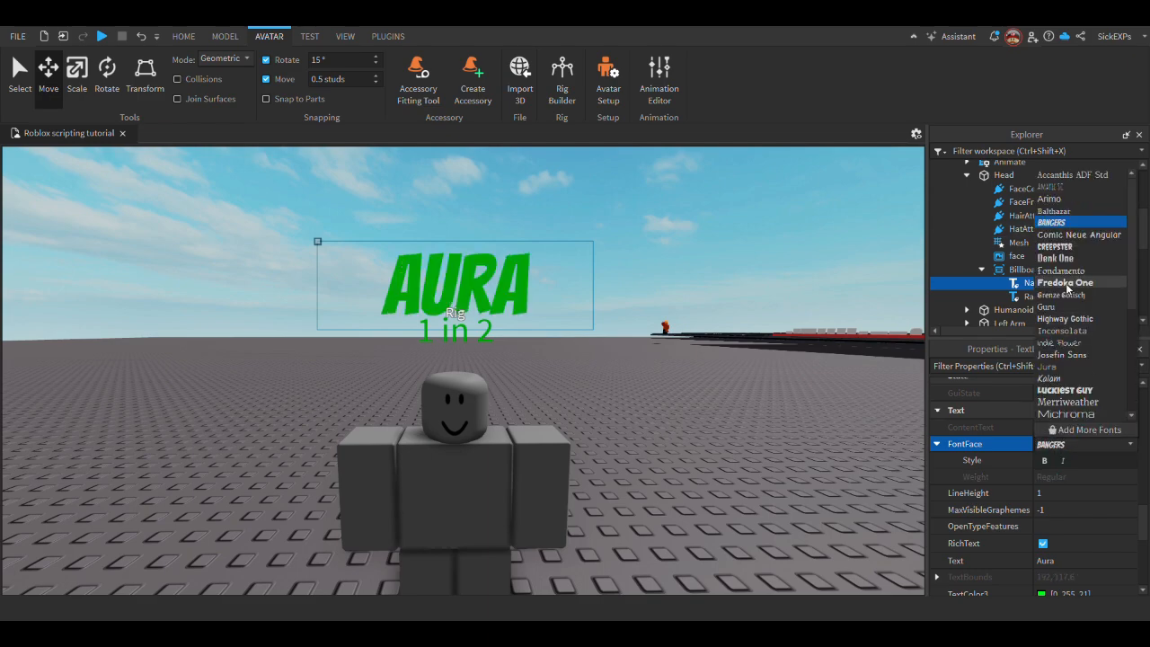
left_click(1066, 282)
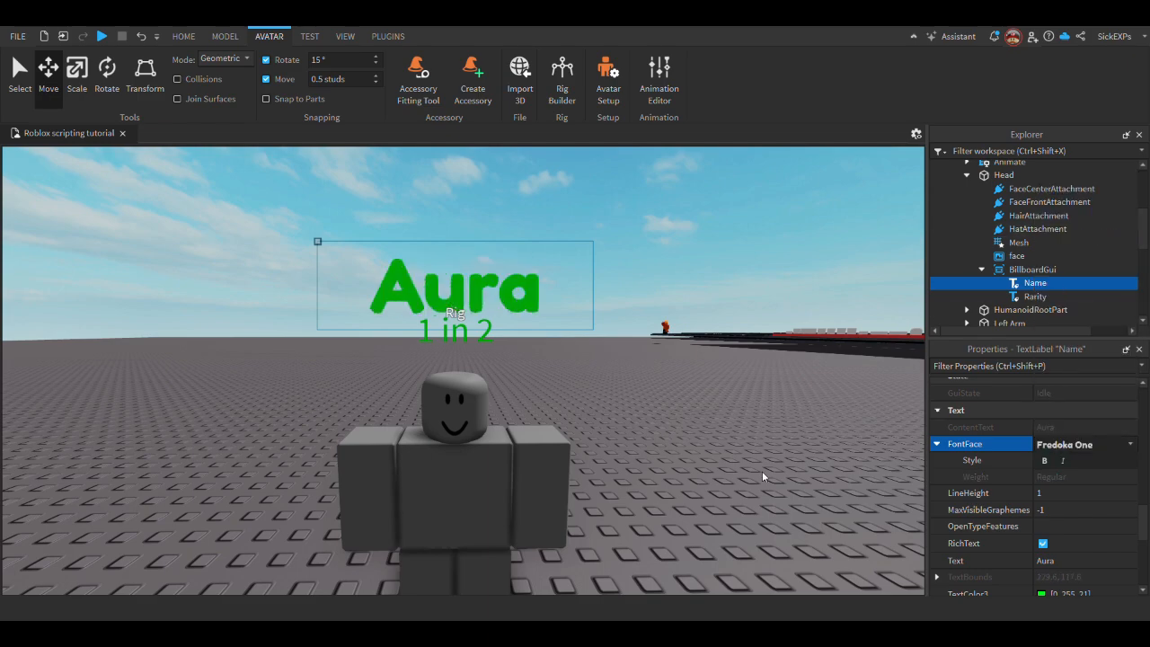
Set the Rarity label's font to Permanent Marker and check how it looks above the rig
left_click(1038, 296)
left_click(1062, 448)
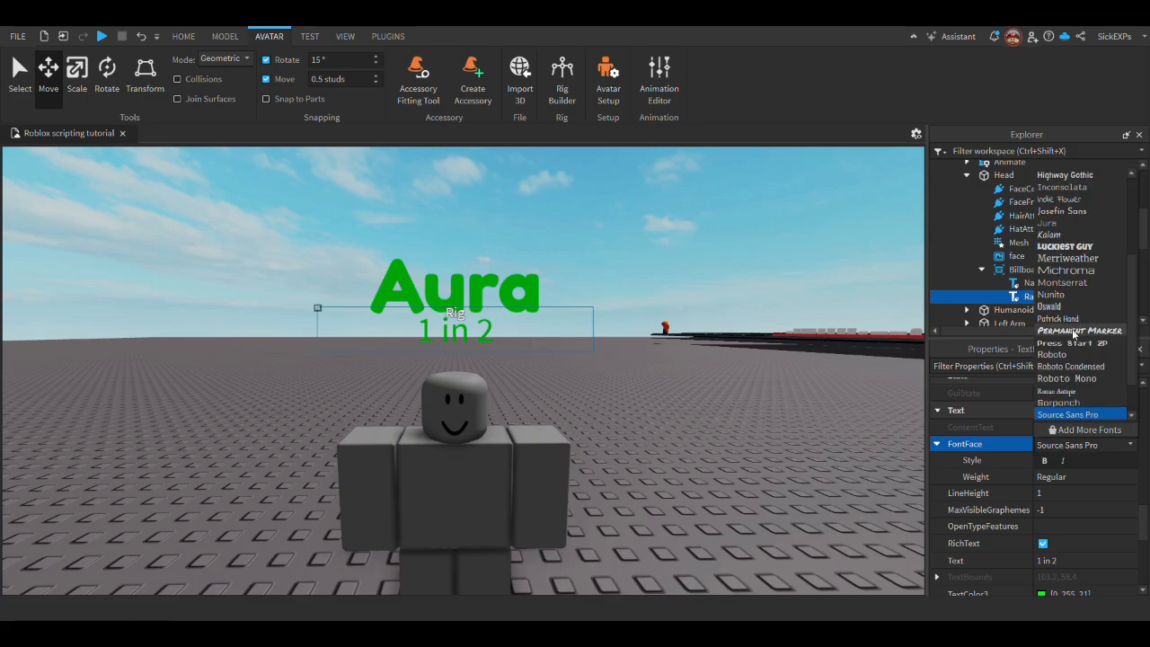
left_click(1077, 330)
left_click(691, 495)
scroll(691, 494, "up", 3)
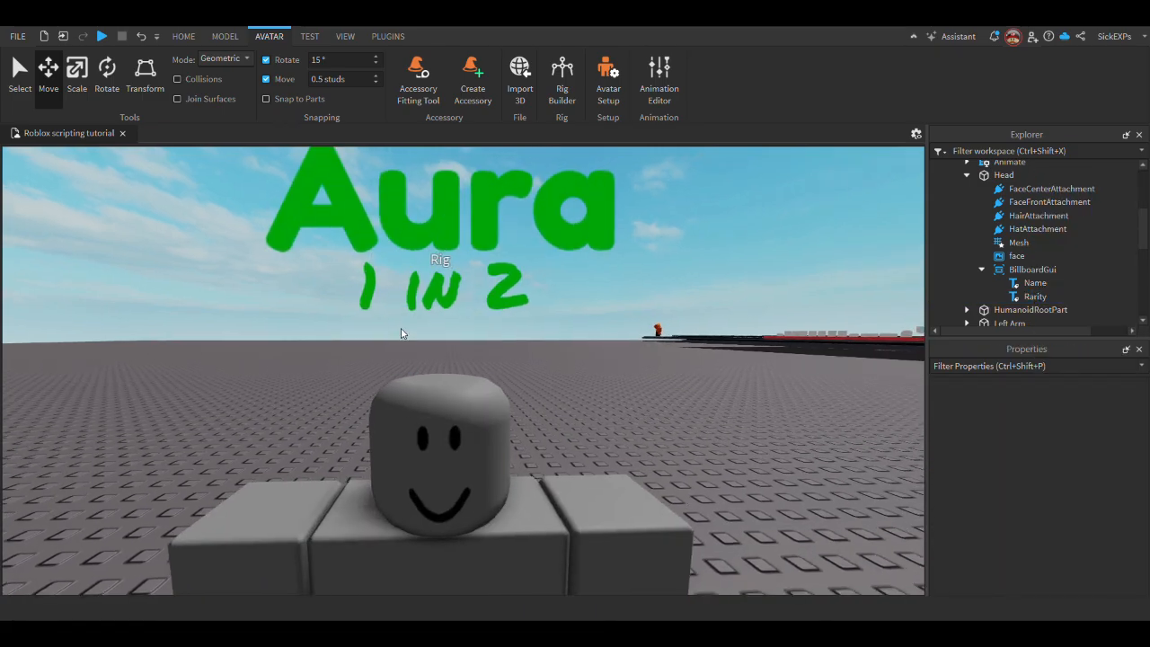
scroll(496, 279, "down", 6)
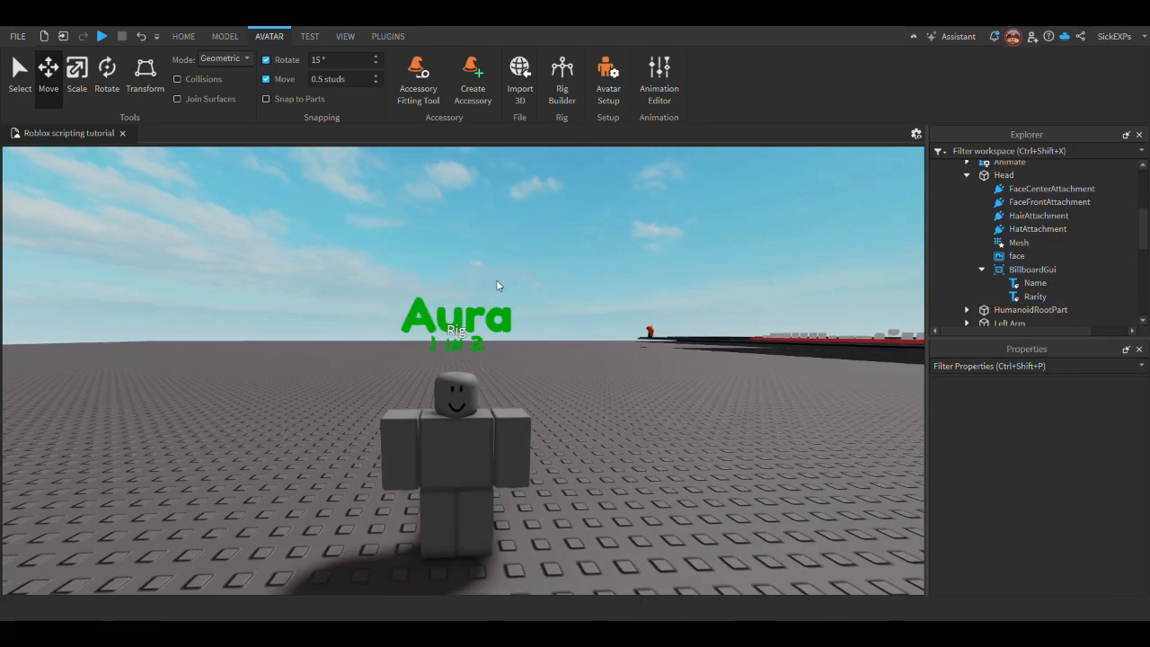
Add a ParticleEmitter to the rig's HumanoidRootPart
right_click_drag(584, 449, 583, 450)
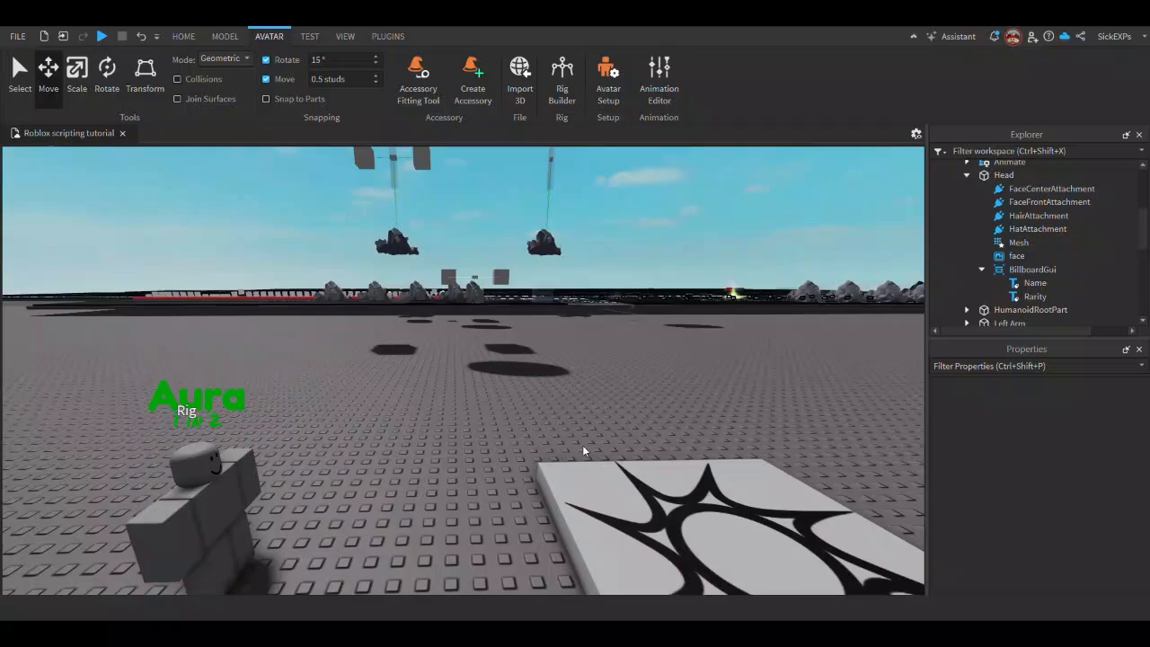
scroll(582, 447, "up", 5)
scroll(474, 346, "down", 4)
left_click(474, 347)
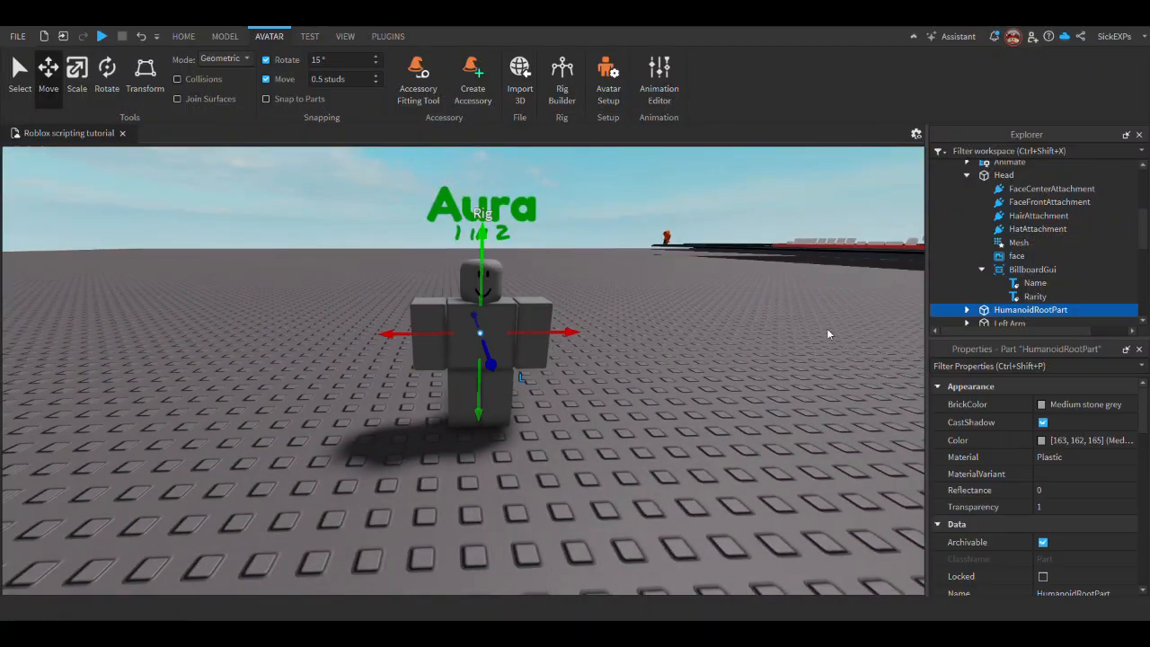
scroll(1008, 258, "down", 2)
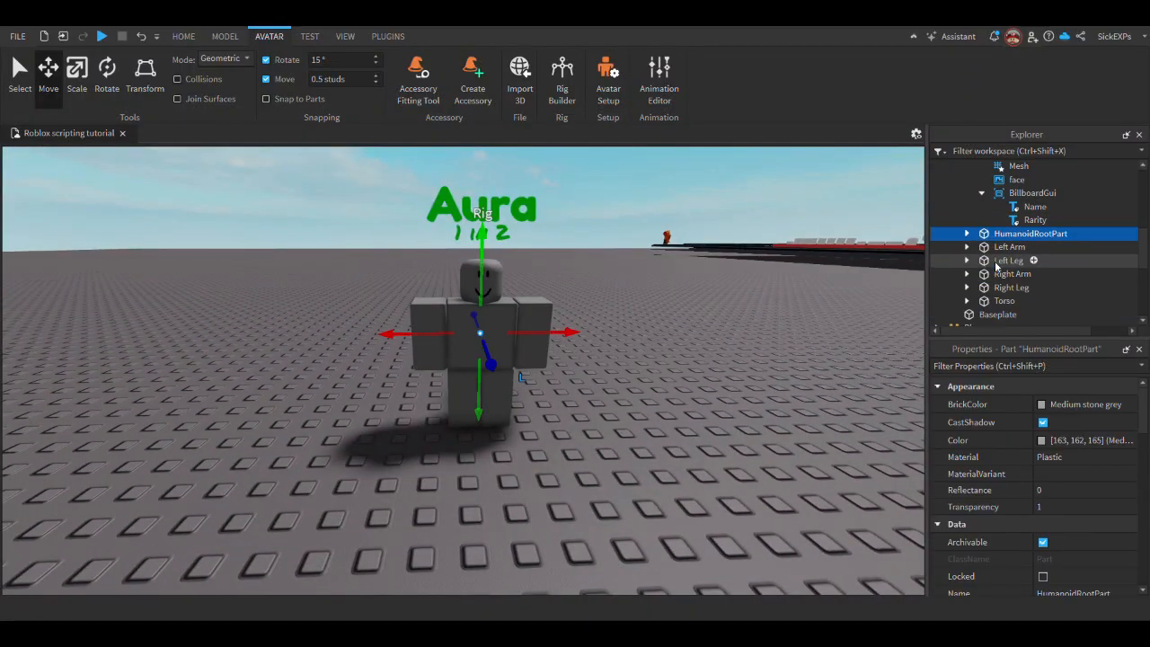
left_click(1078, 234)
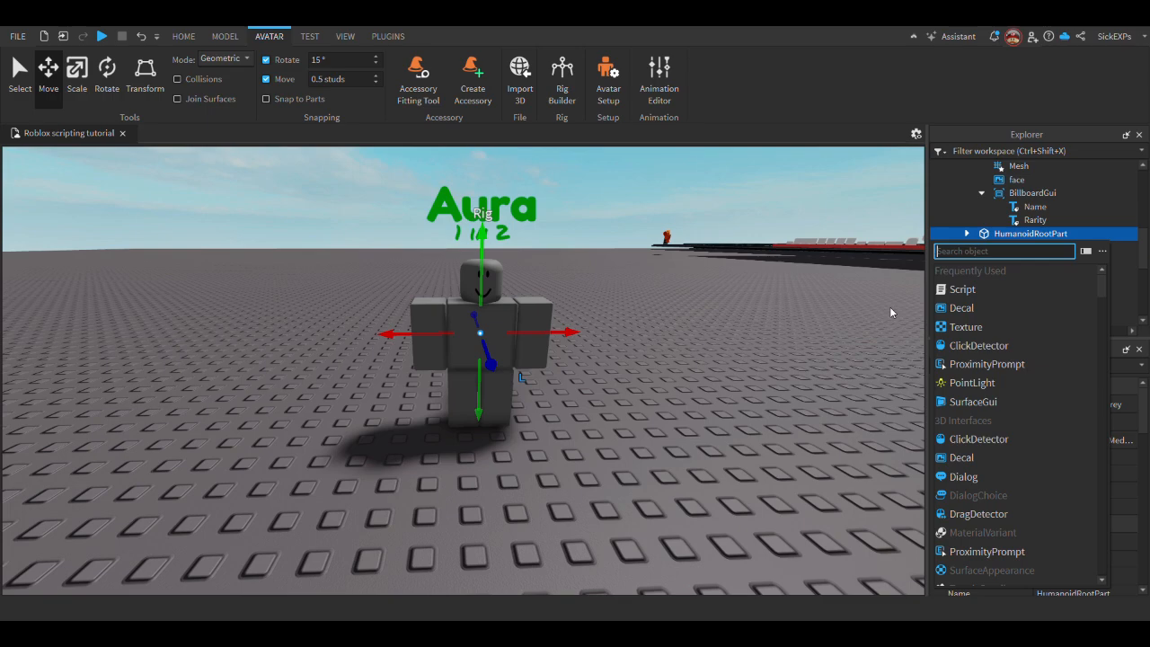
type("parti")
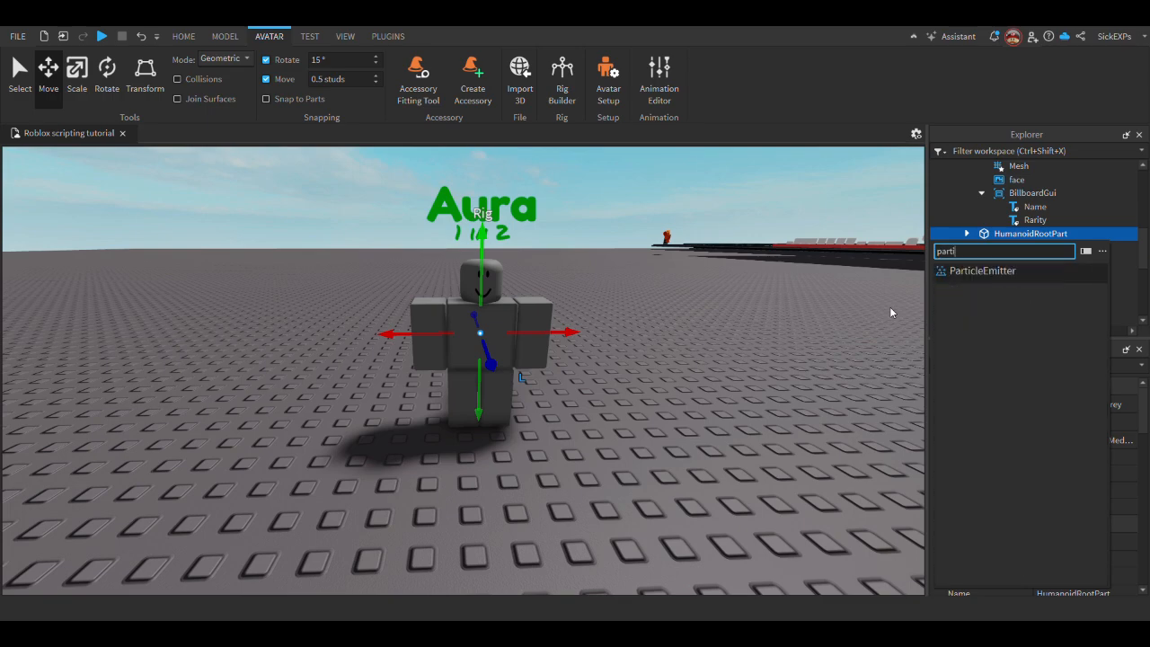
key("Return")
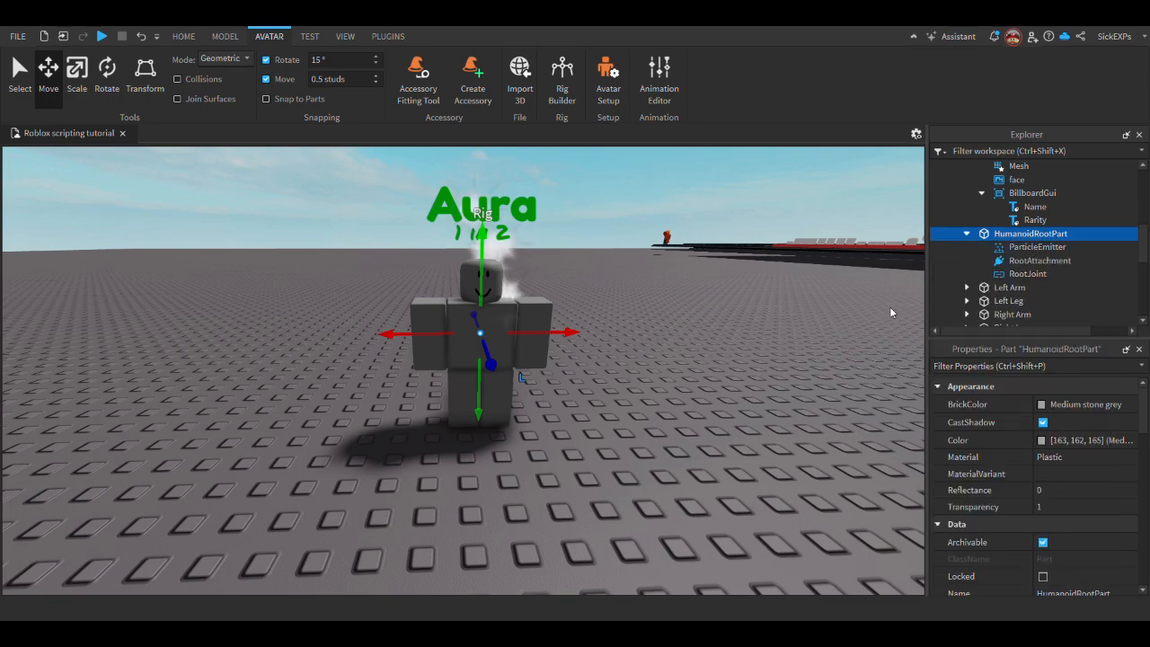
Set the Lifetime of the ParticleEmitter in HumanoidRootPart to 2
left_click(1036, 248)
right_click_drag(548, 476, 435, 387)
scroll(543, 424, "down", 4)
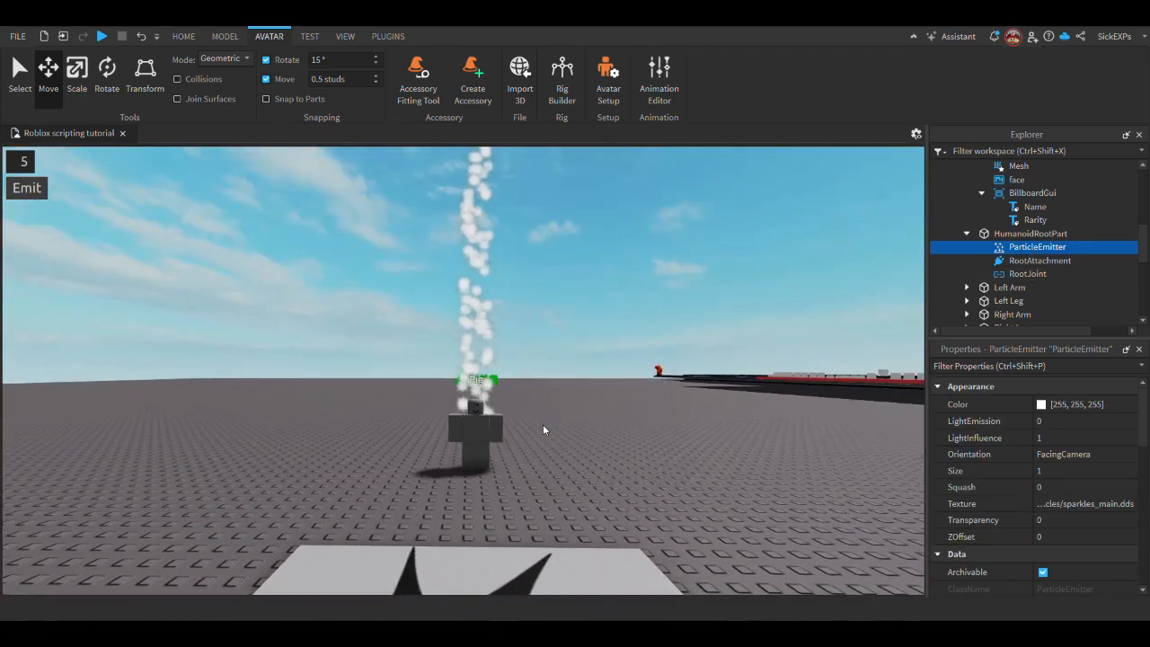
right_click_drag(542, 424, 477, 485)
scroll(476, 485, "down", 3)
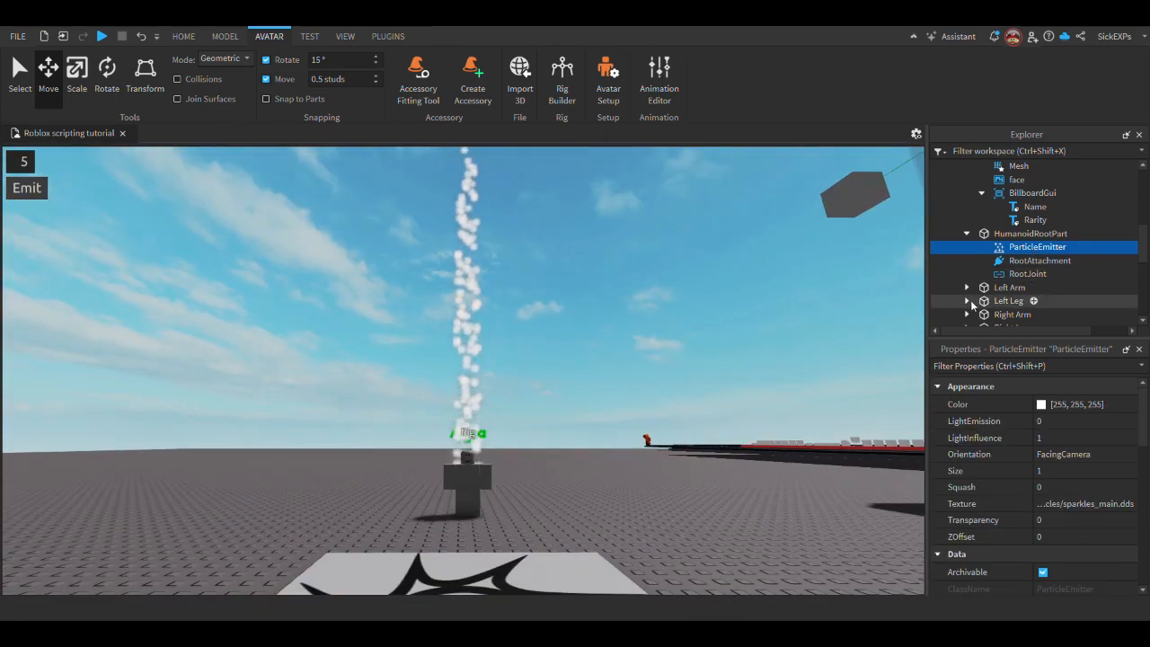
scroll(1030, 443, "down", 8)
scroll(1041, 463, "up", 5)
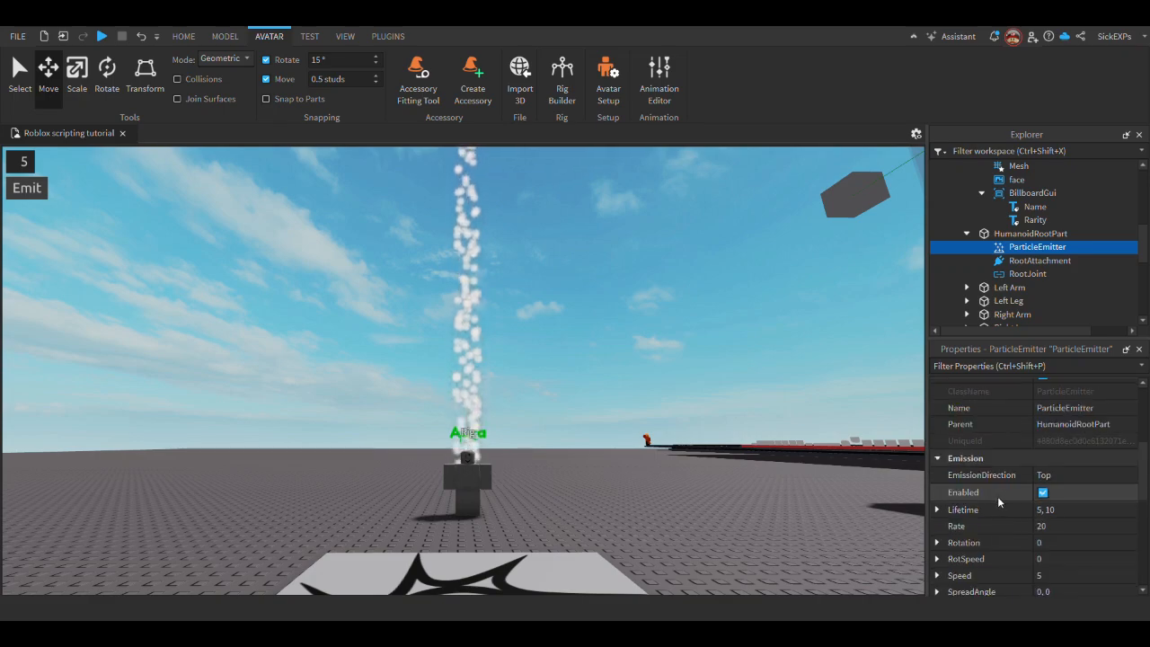
left_click(1046, 460)
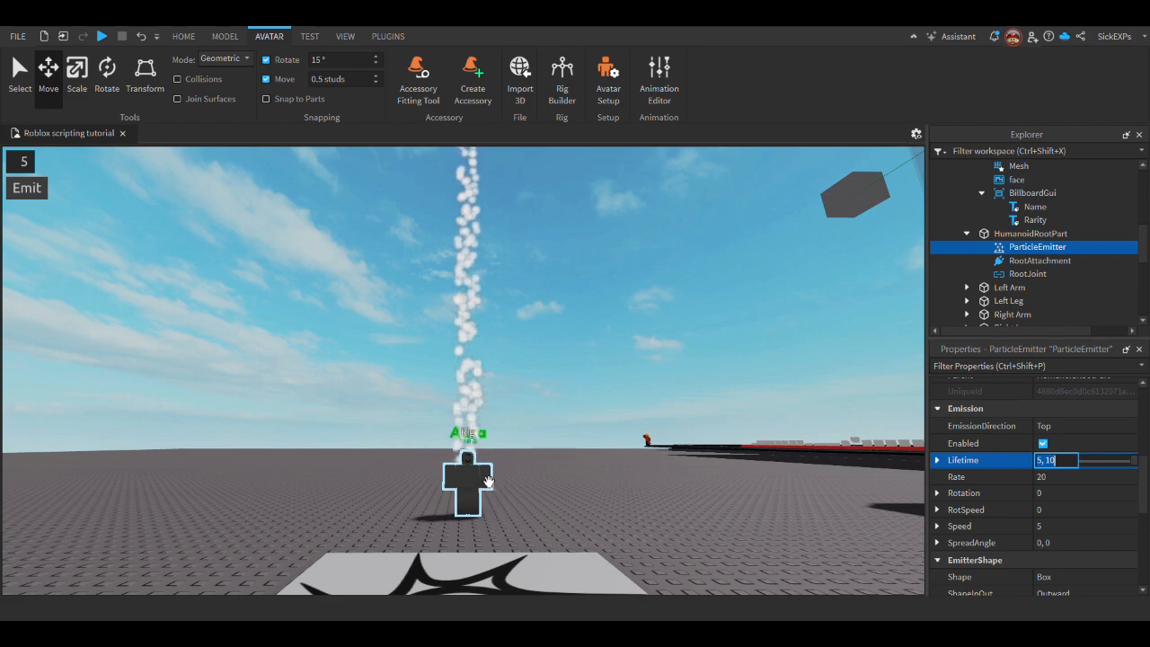
left_click(1041, 462)
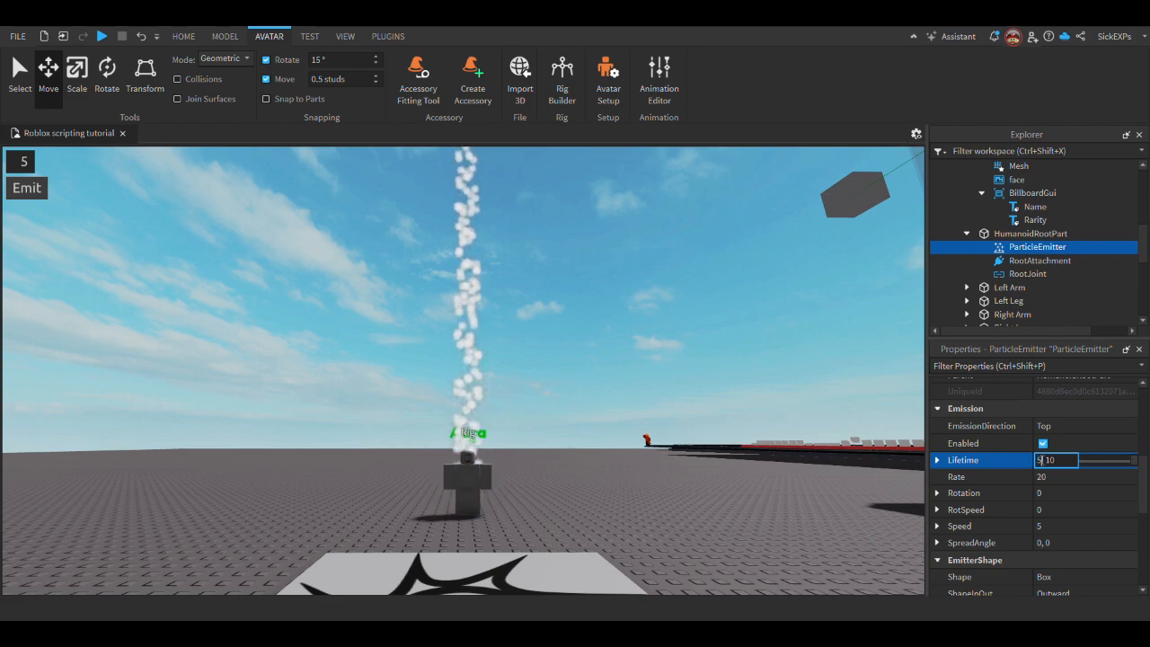
left_click_drag(1066, 462, 994, 466)
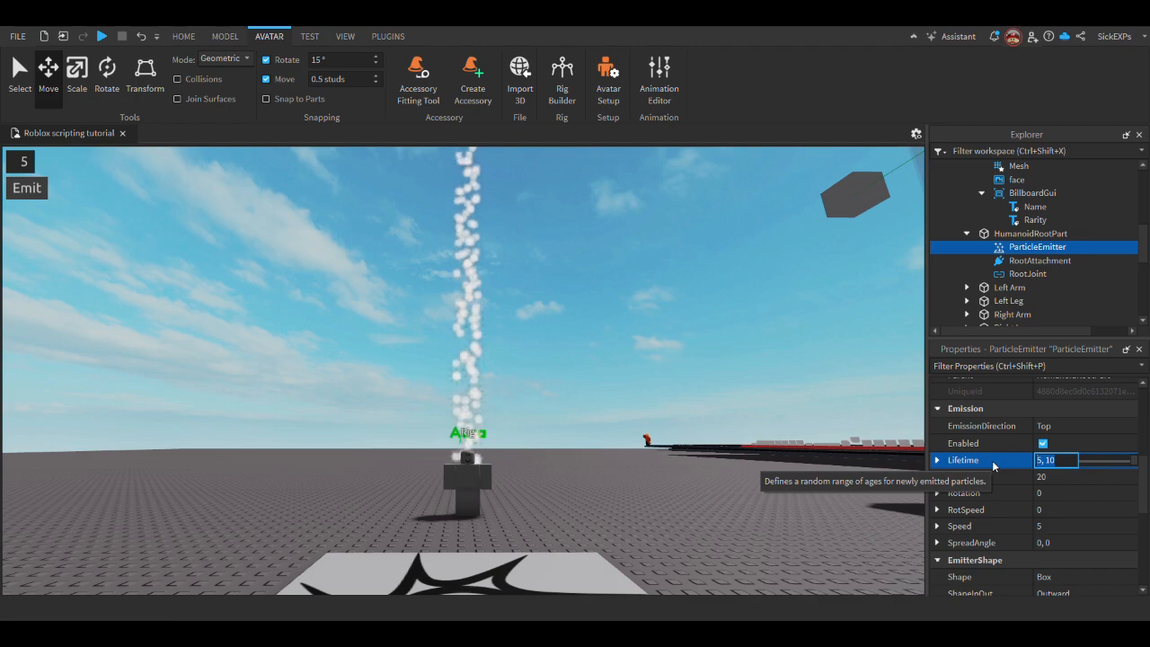
type("2")
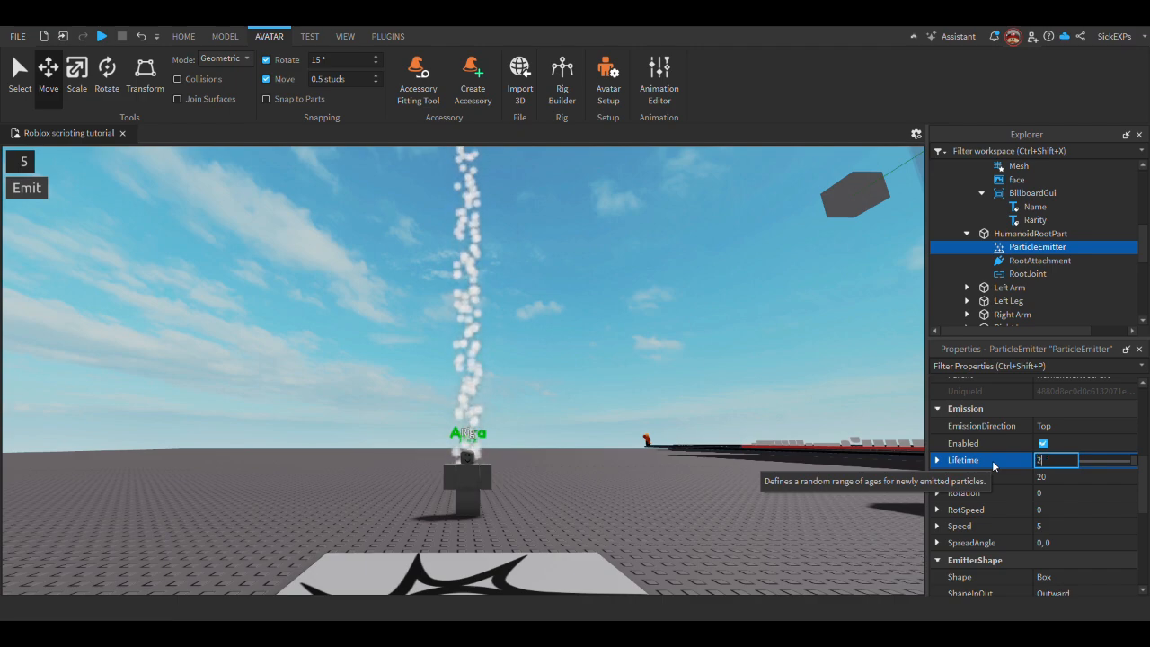
key("Return")
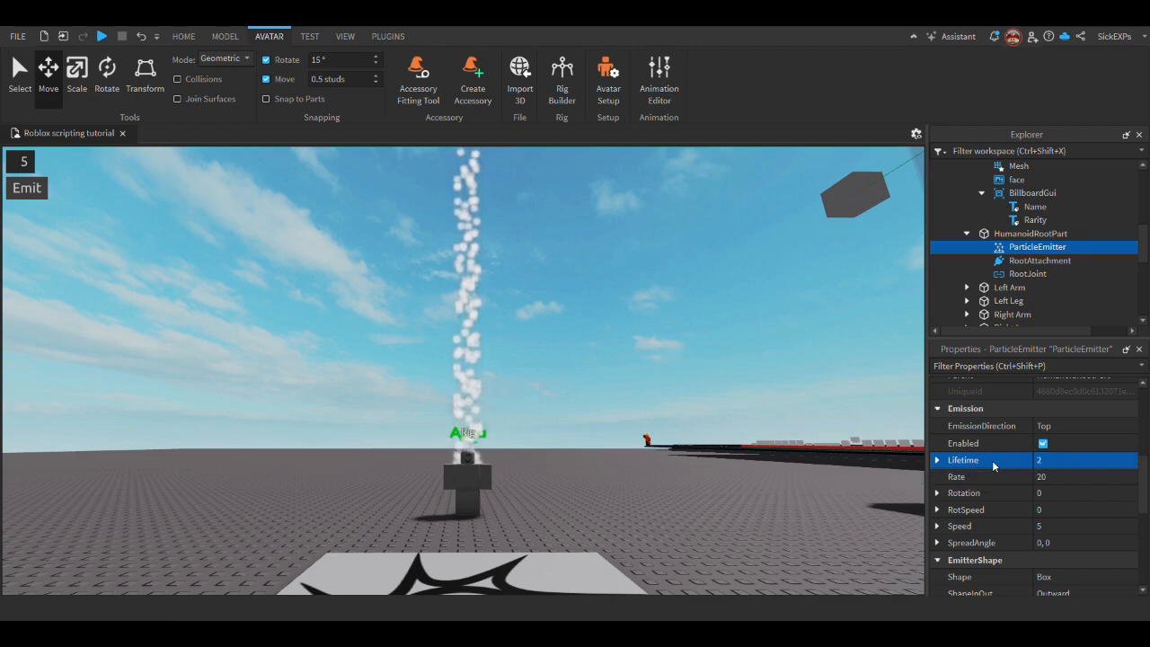
Set the ParticleEmitter's Rate to 5 and view the particles around the rig up close
left_click(1047, 477)
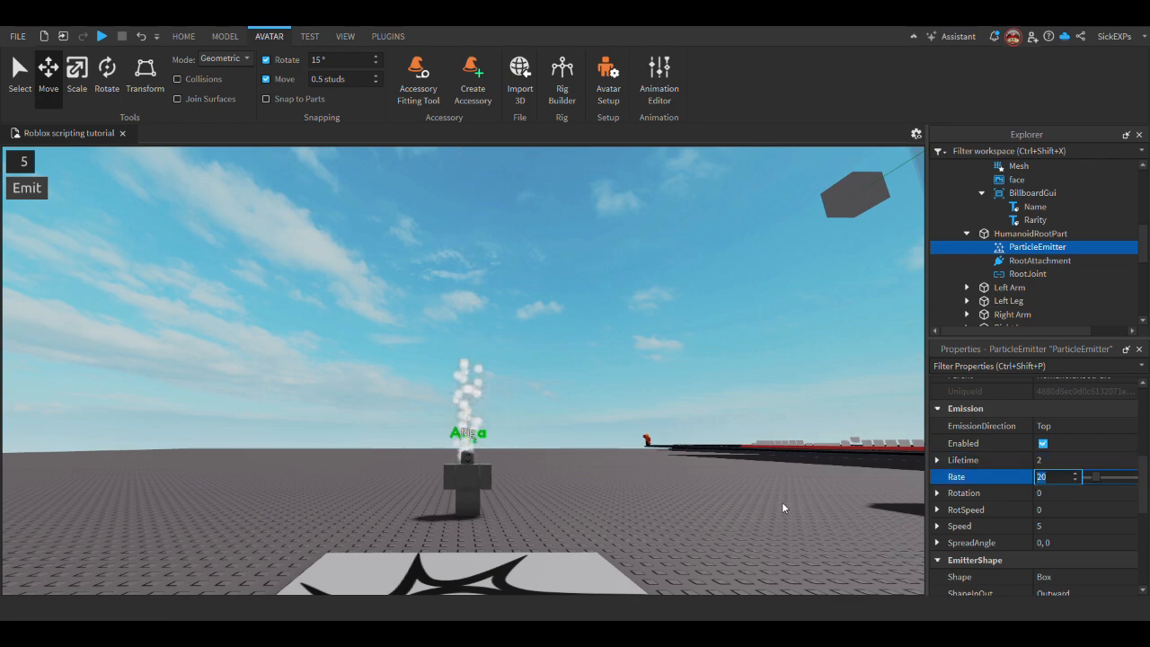
right_click_drag(557, 408, 557, 406)
key("w")
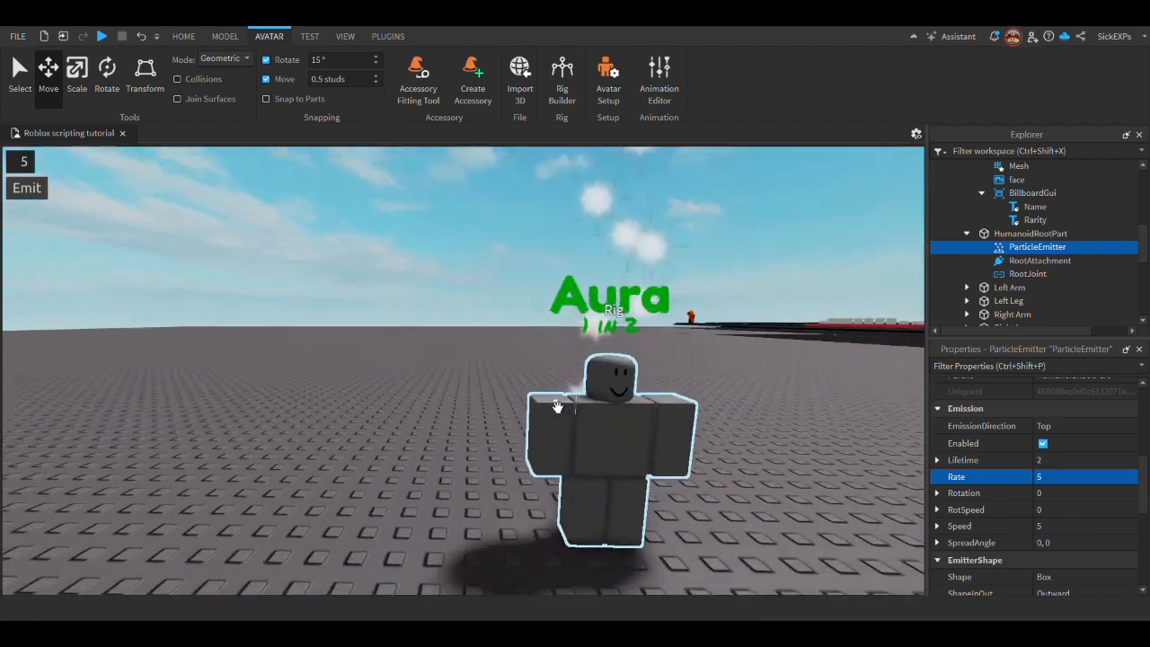
key("d")
scroll(391, 268, "down", 1)
scroll(1045, 475, "up", 5)
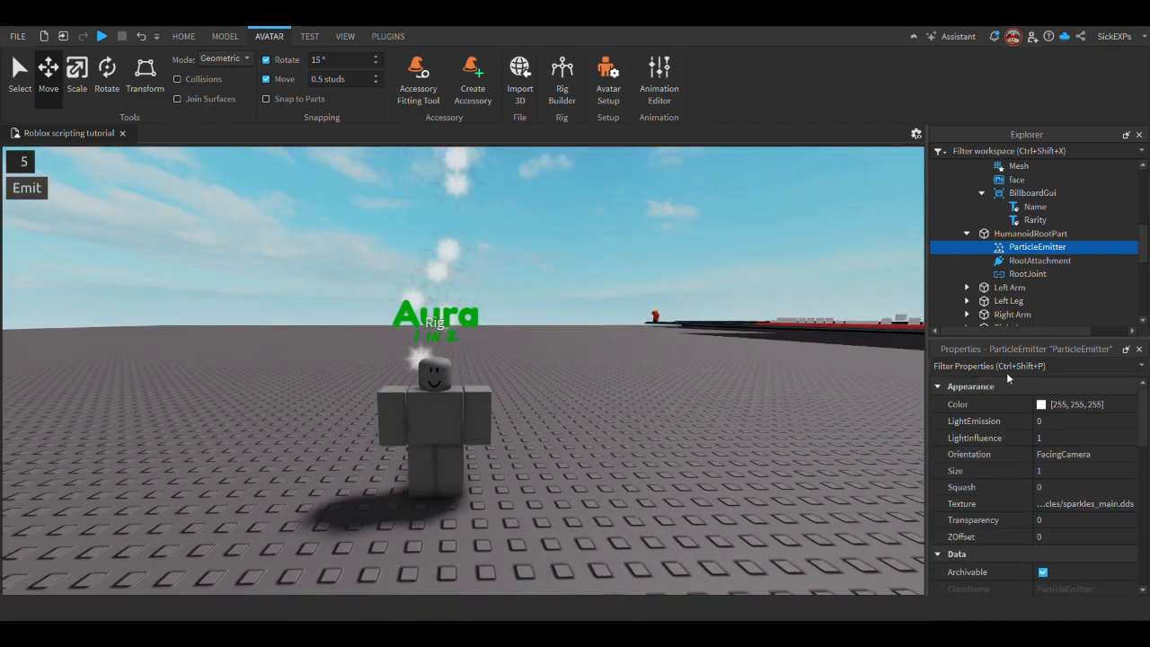
Set the ParticleEmitter's Color to bright green, RGB 17, 255, 0
scroll(457, 350, "up", 3)
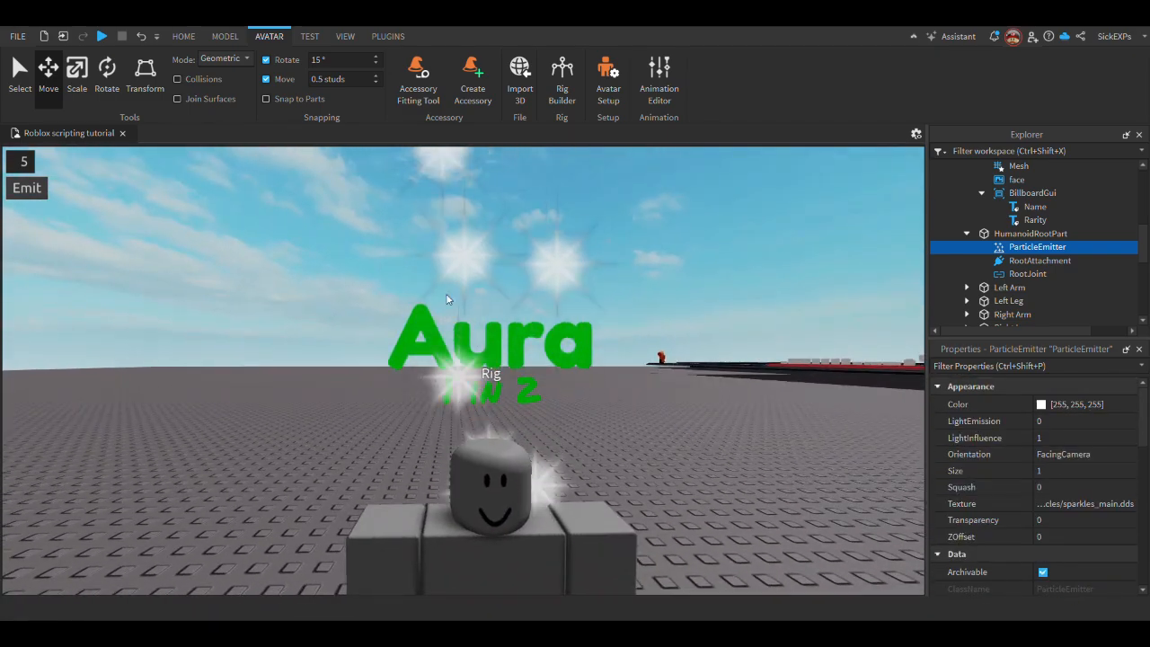
left_click(1010, 404)
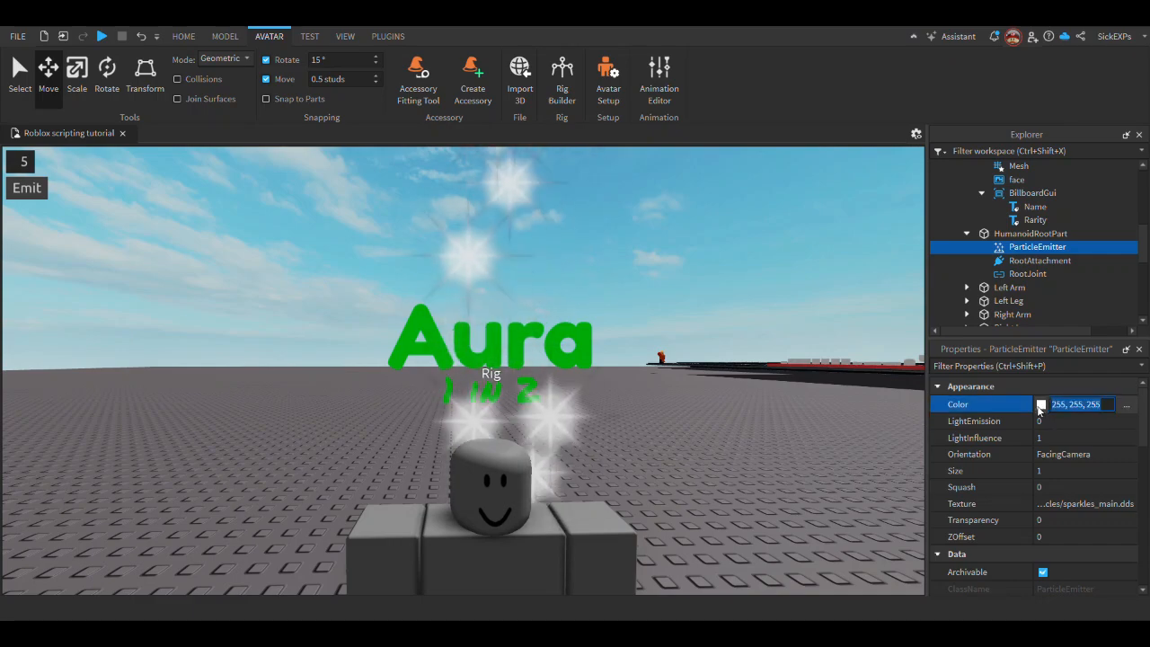
left_click(1127, 404)
left_click_drag(634, 219, 685, 172)
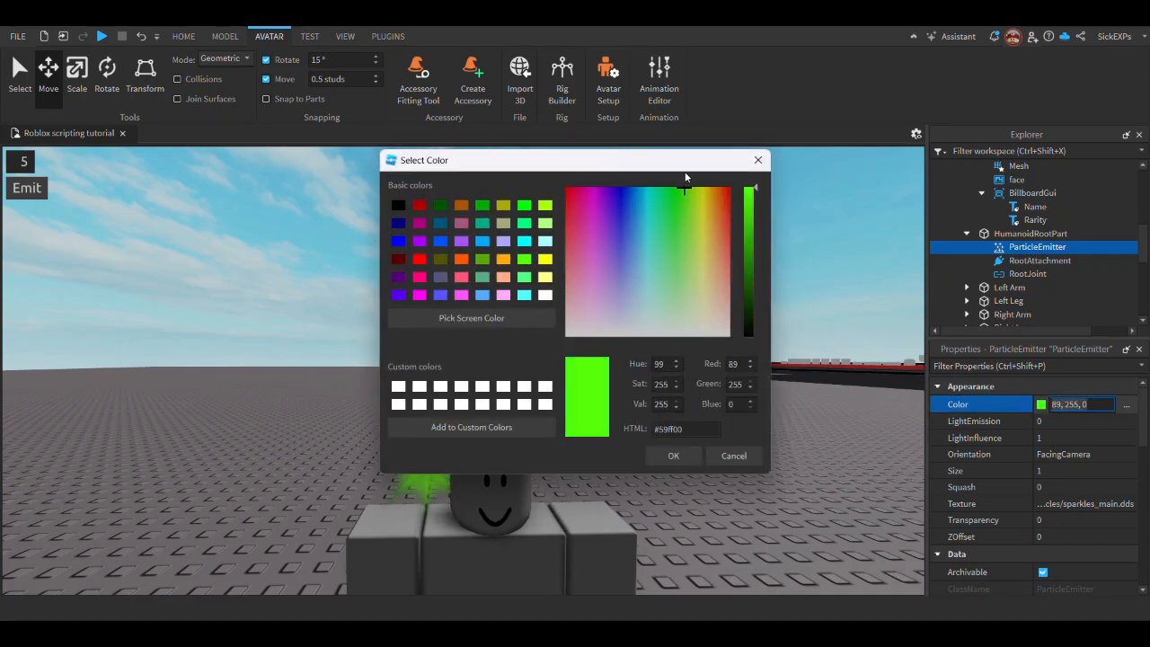
left_click(674, 456)
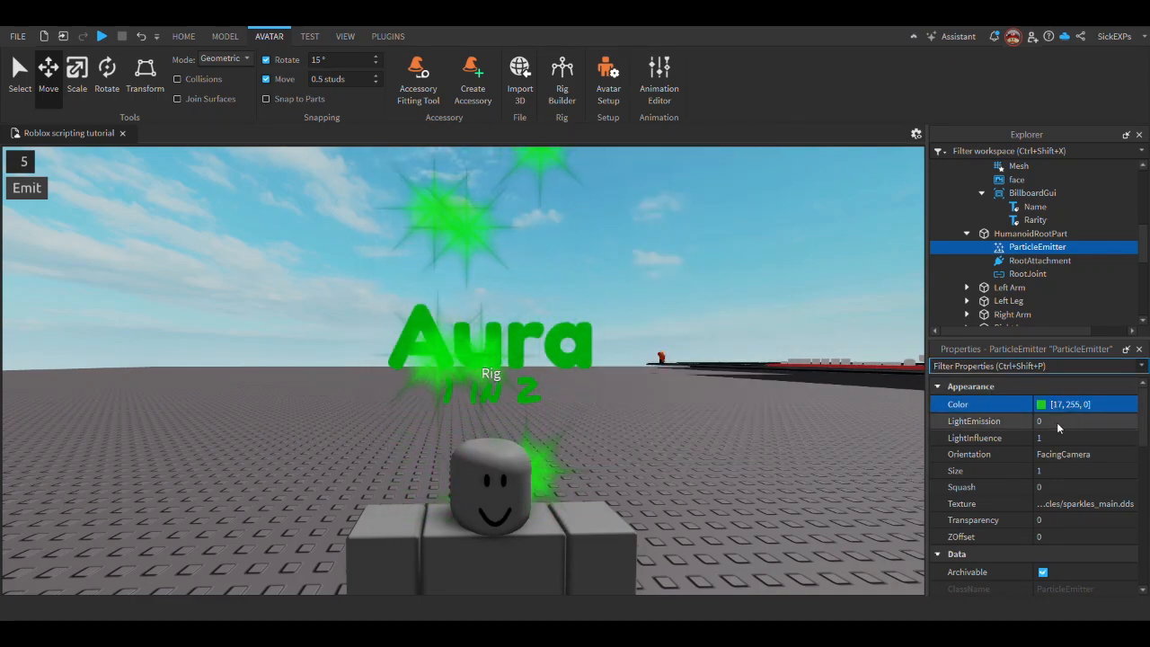
Try a LightEmission of 1 on the ParticleEmitter, return it to 0, and set LightInfluence to 0
left_click(1057, 422)
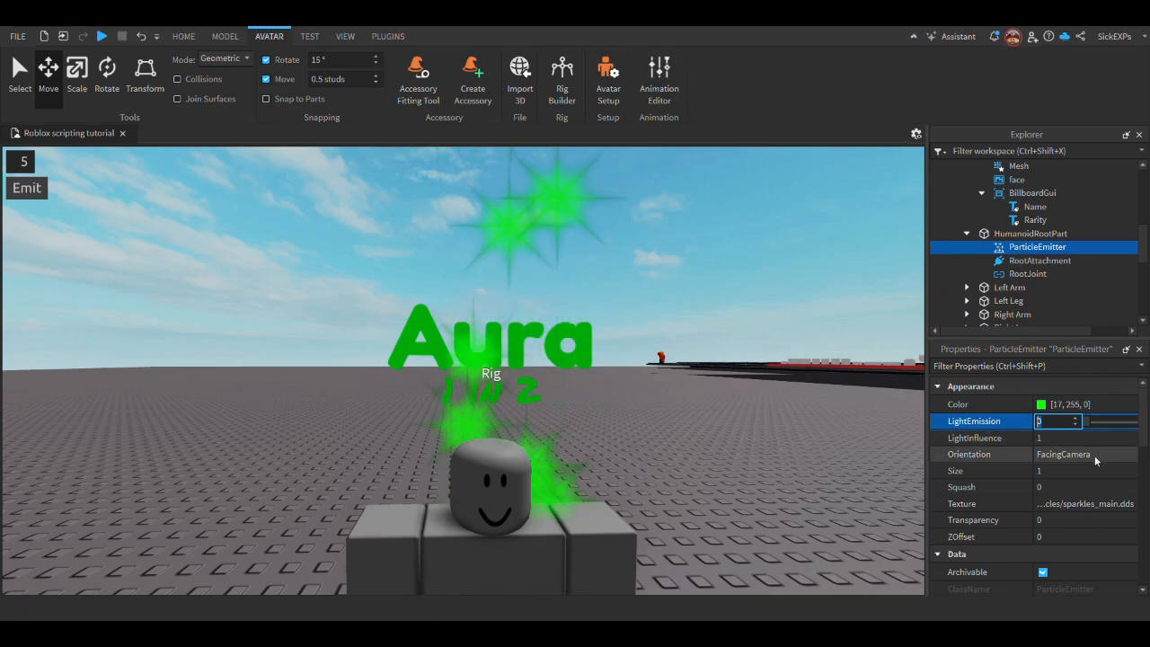
key("BackSpace")
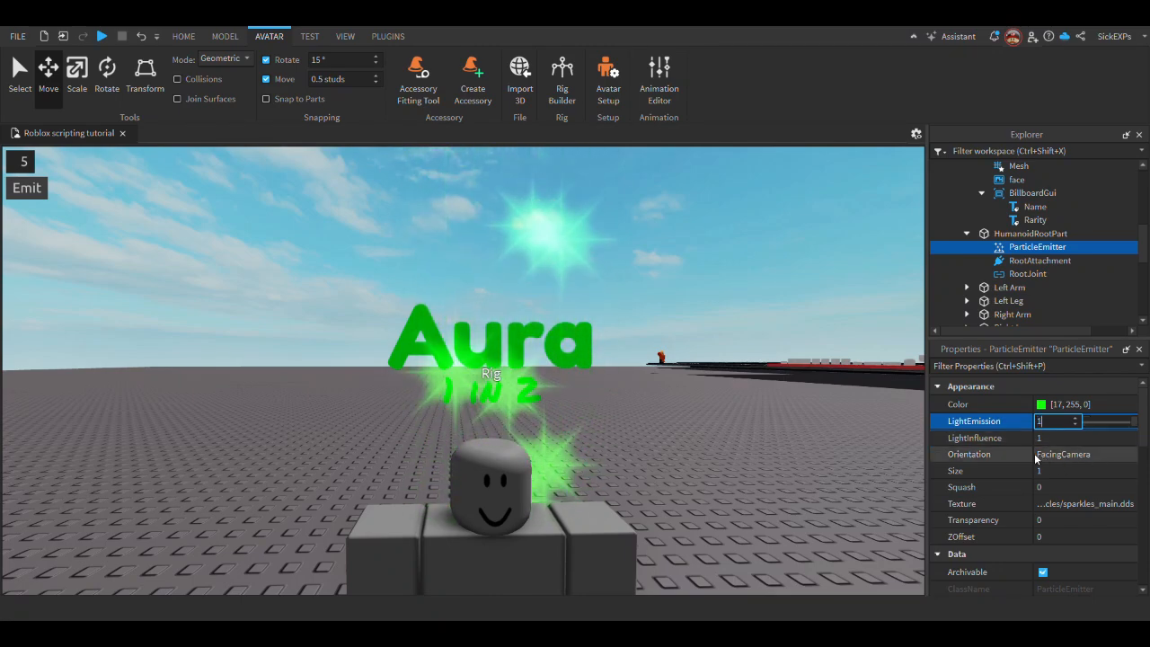
left_click(1069, 438)
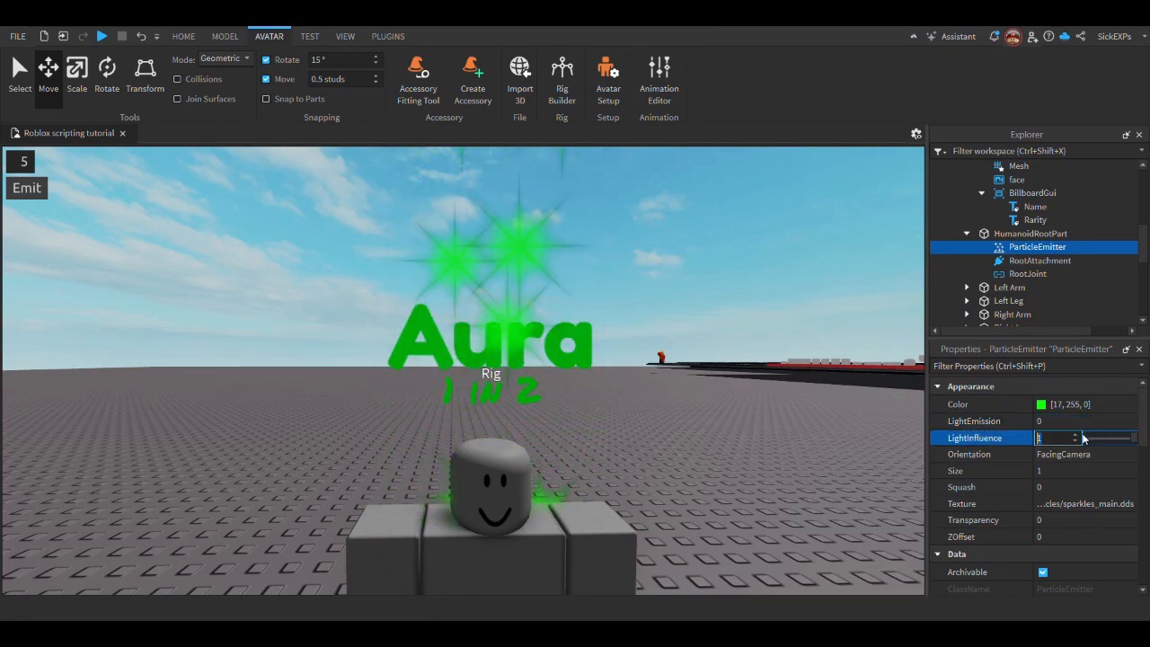
type("0")
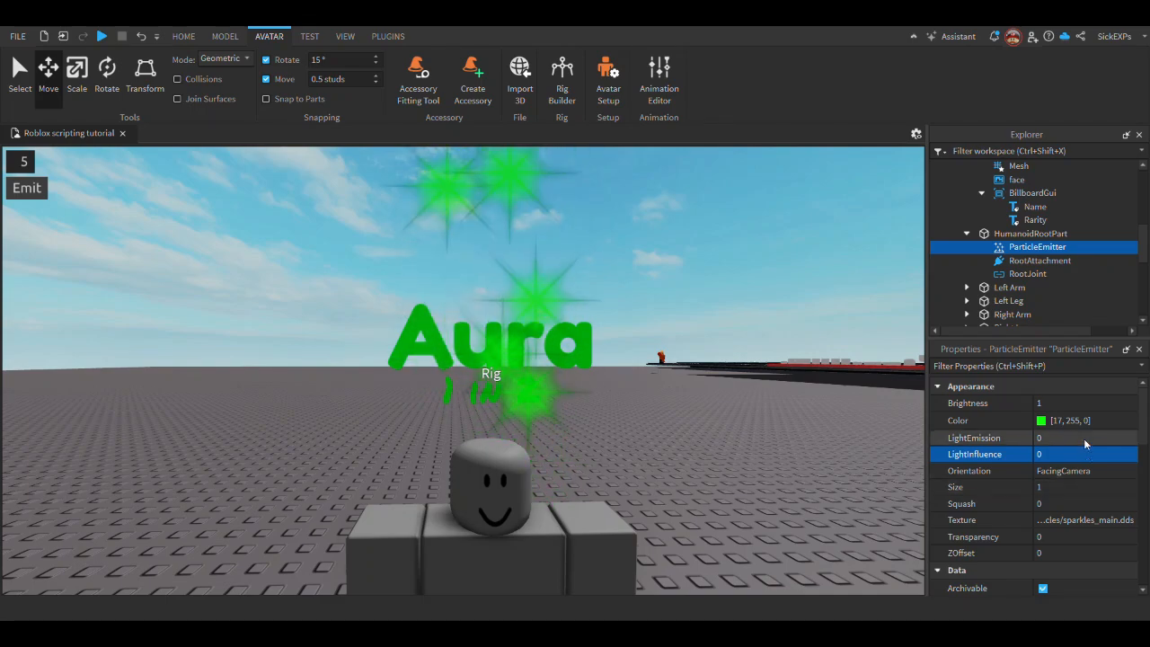
Try a Brightness of 10000 on the ParticleEmitter and settle on 10
left_click(1073, 403)
type("100000")
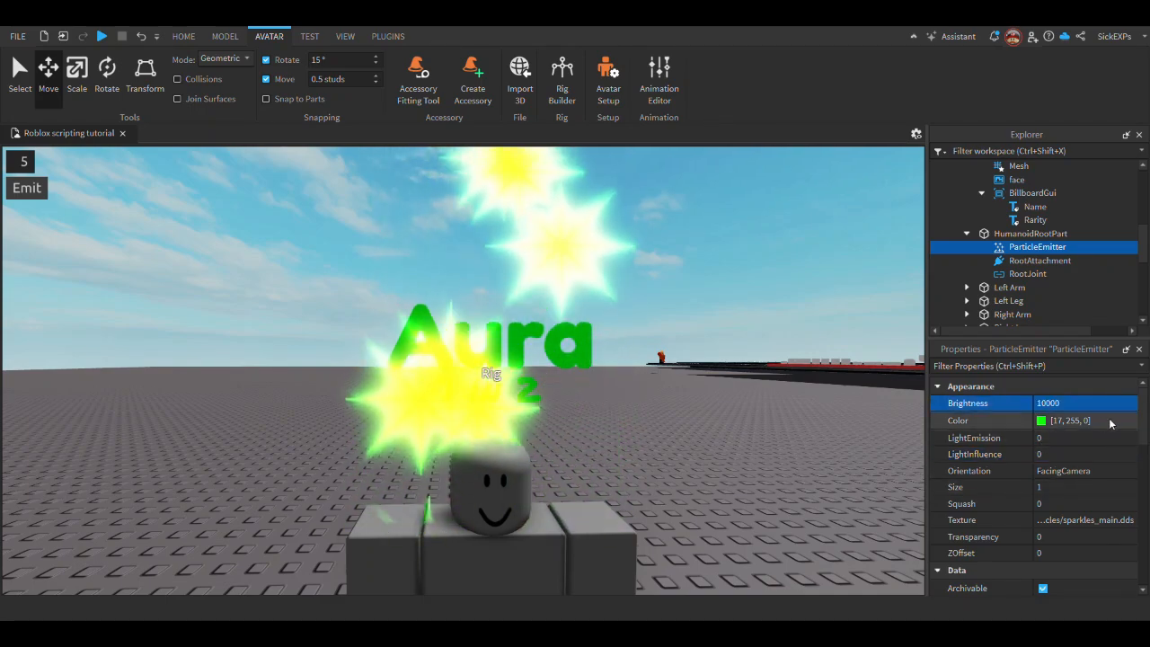
left_click(1086, 408)
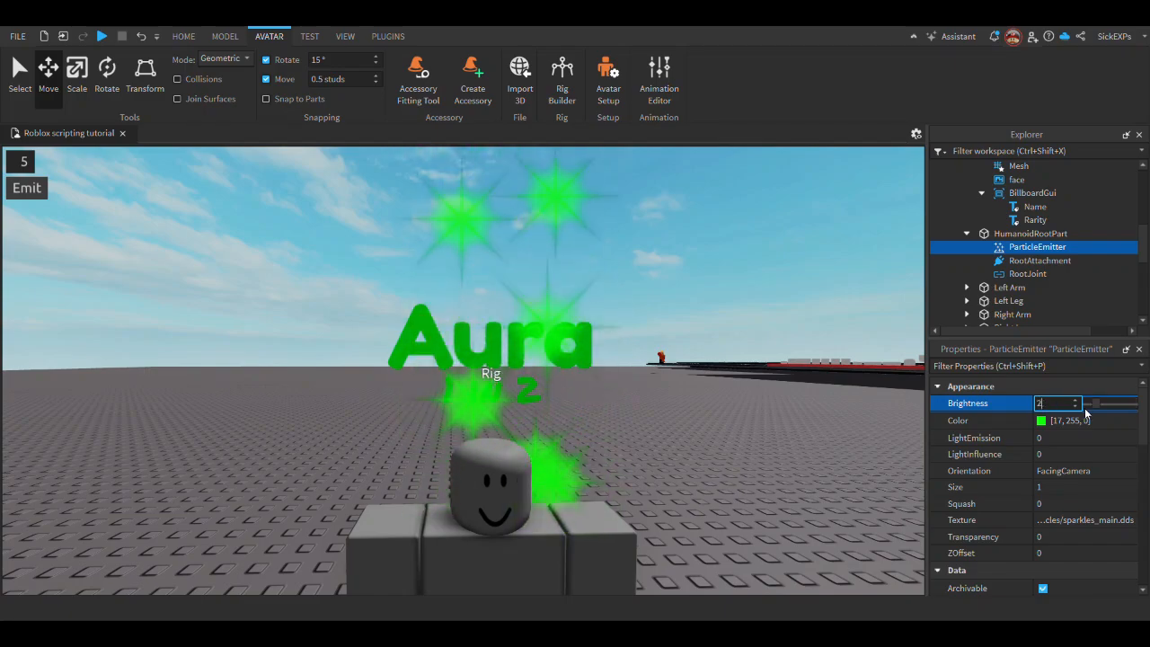
type("5")
key("BackSpace")
type("10")
key("Return")
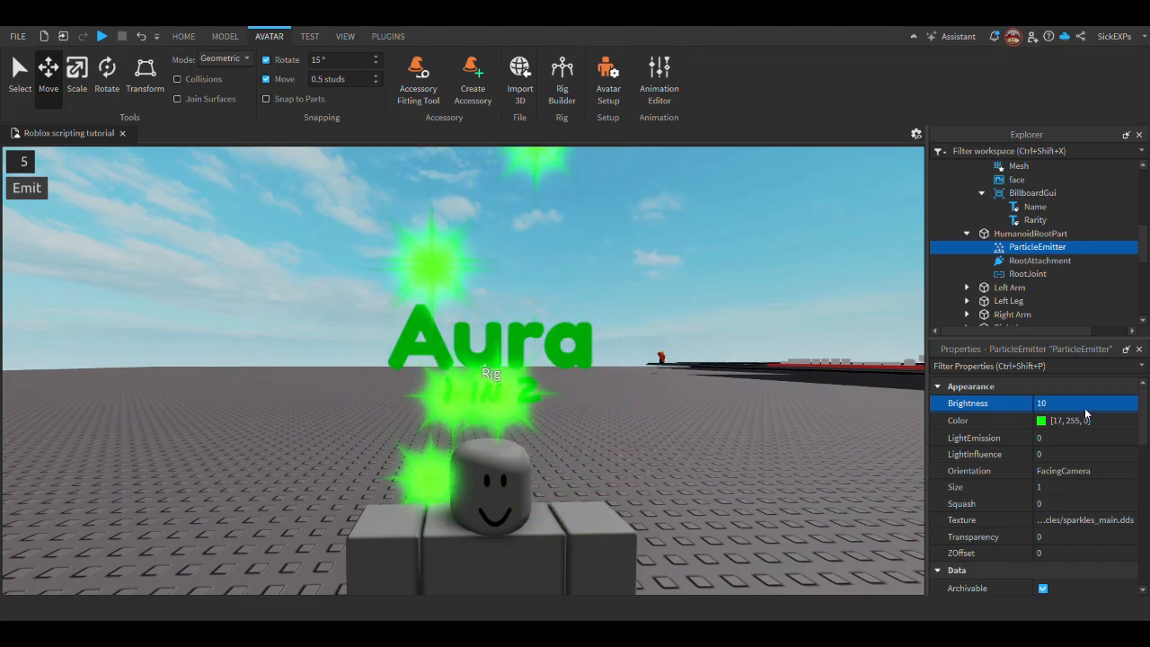
Add an Attachment to the rig's HumanoidRootPart and put the ParticleEmitter inside it
key("s")
right_click_drag(741, 399, 885, 306)
key("w")
key("s")
key("w")
left_click(1062, 233)
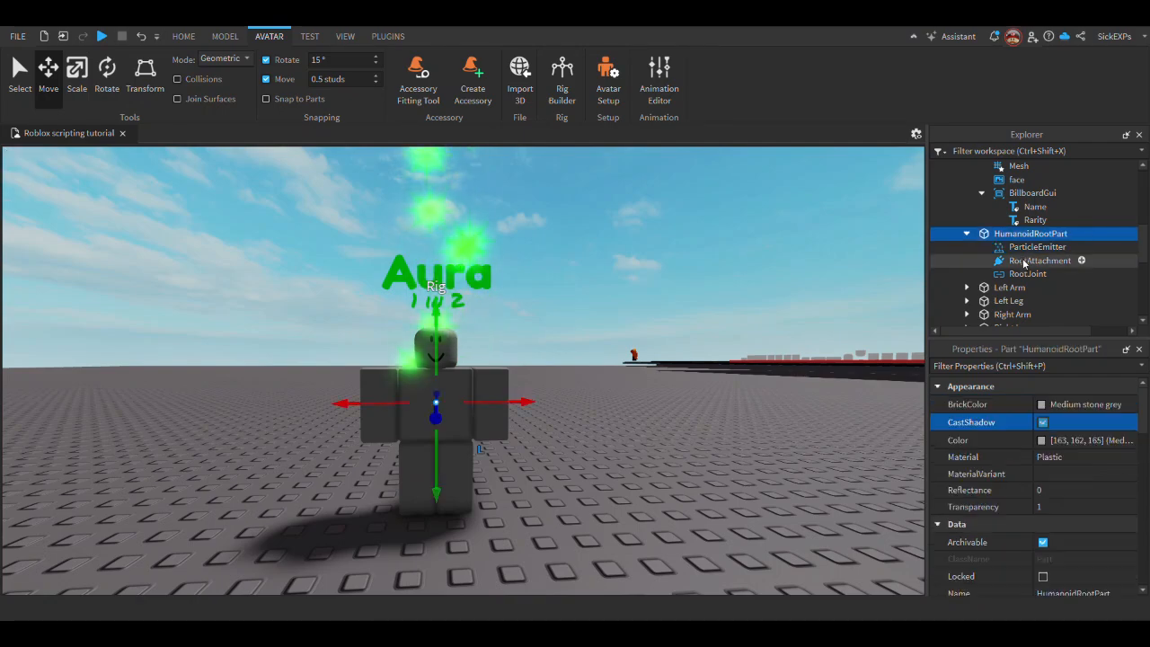
left_click(1060, 248)
left_click(1081, 233)
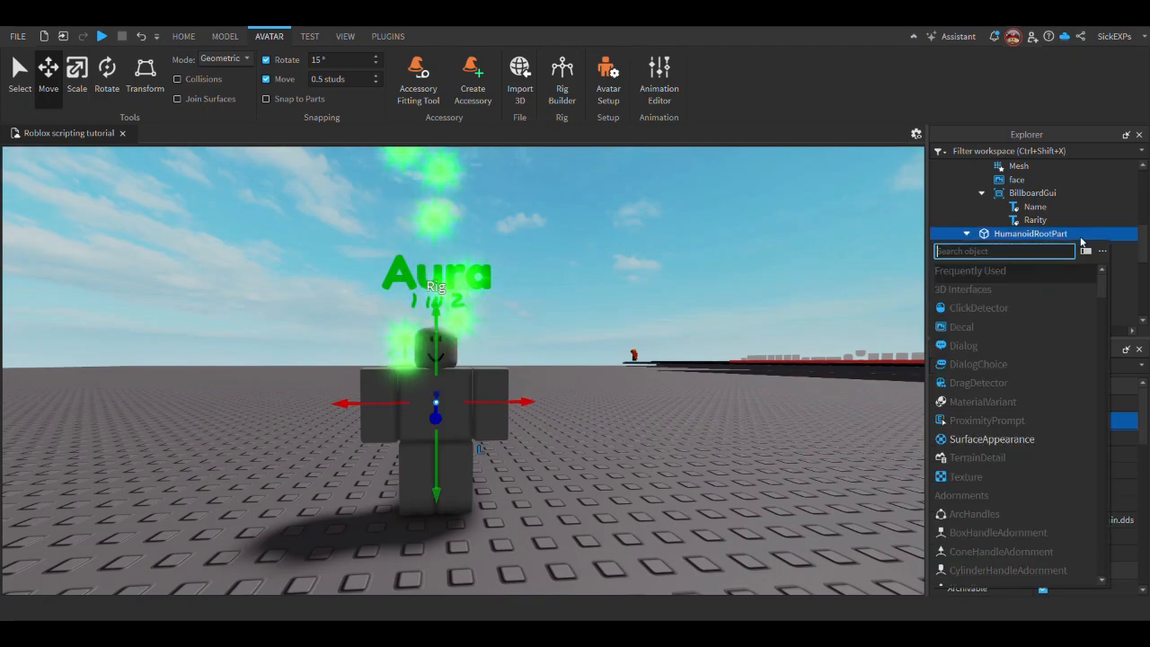
type("atta")
key("Return")
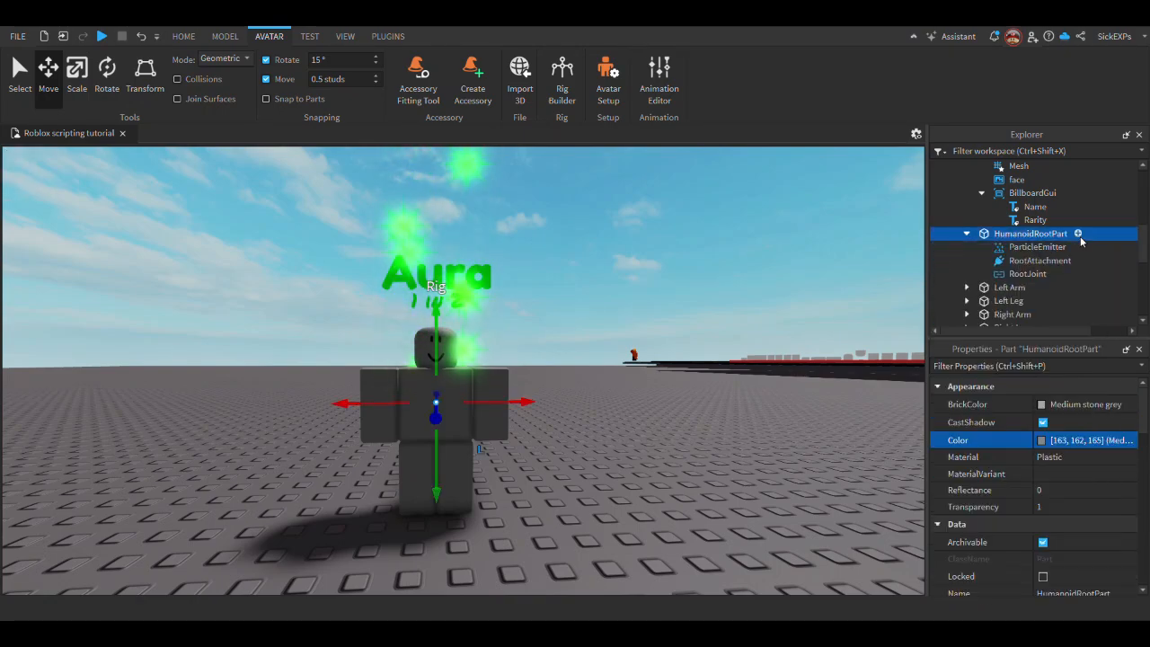
left_click_drag(1024, 262, 1031, 252)
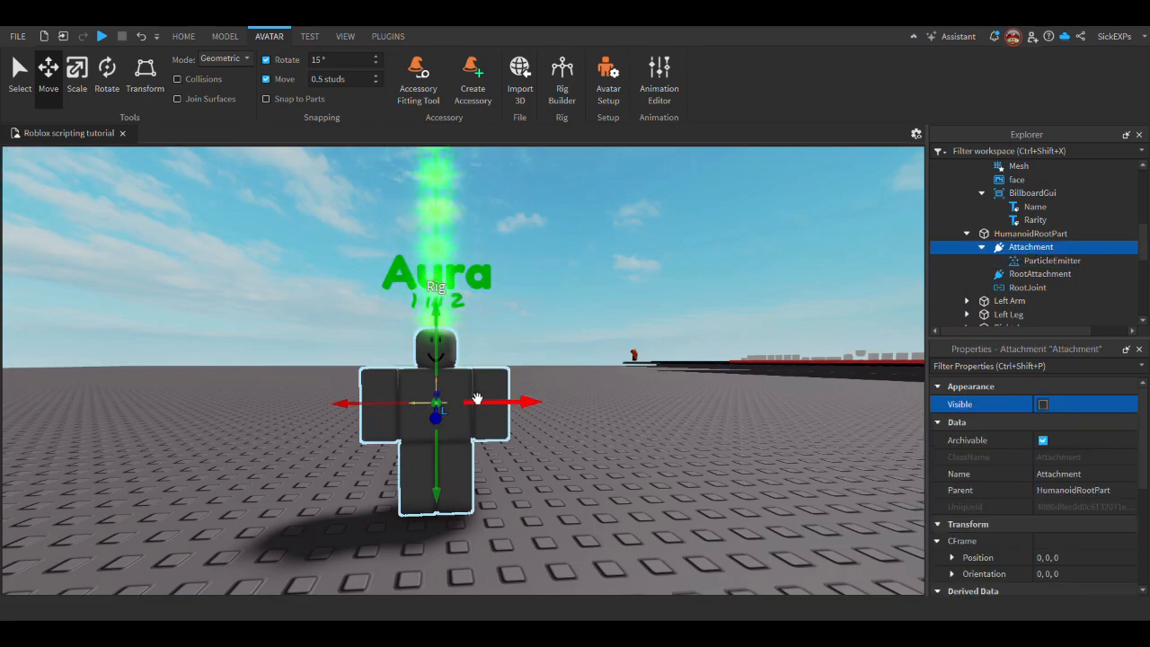
Move the Attachment sideways out of the rig to X position 7 and bring it back to X position 3
left_click_drag(477, 399, 201, 350)
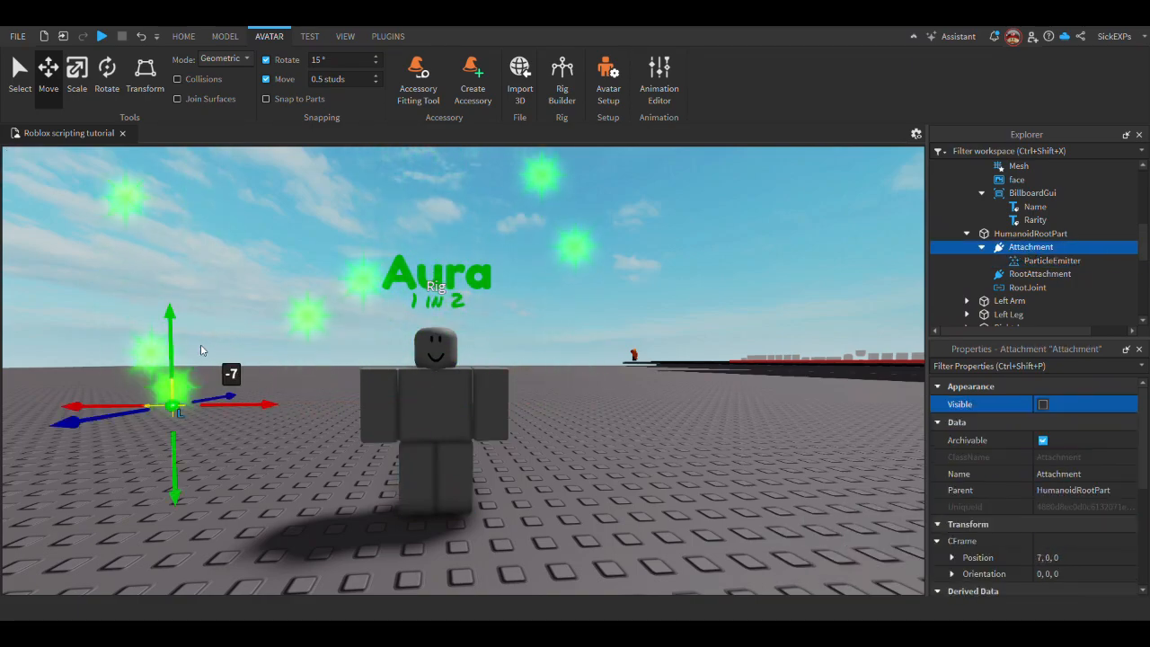
key("s")
right_click_drag(455, 346, 457, 347)
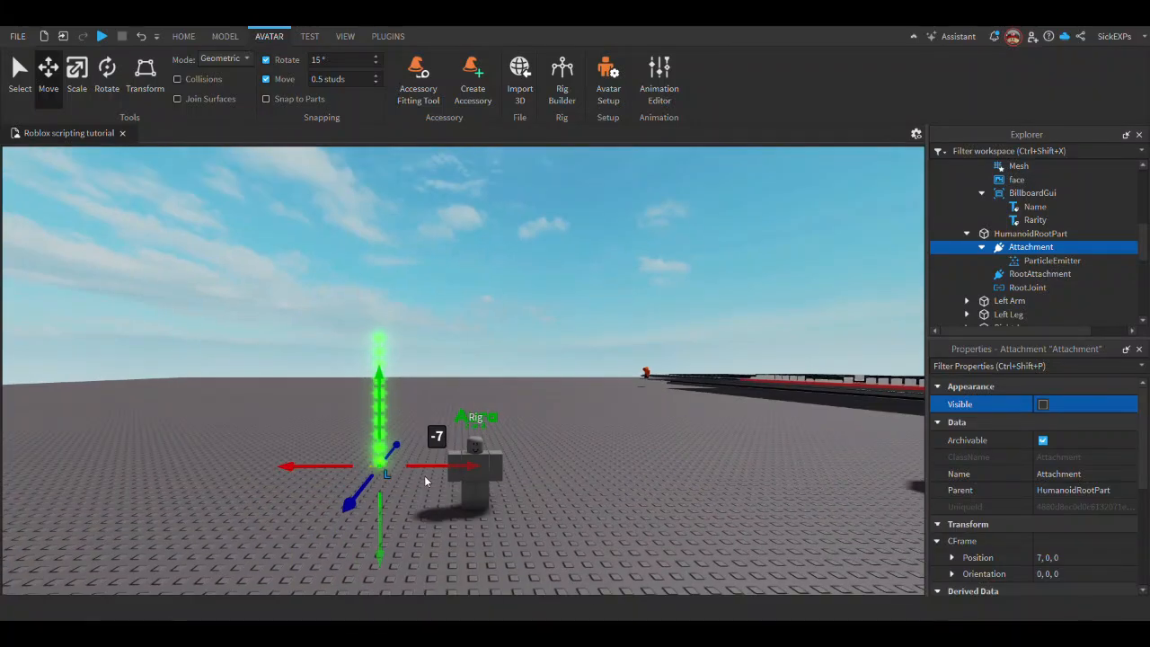
left_click_drag(454, 465, 508, 471)
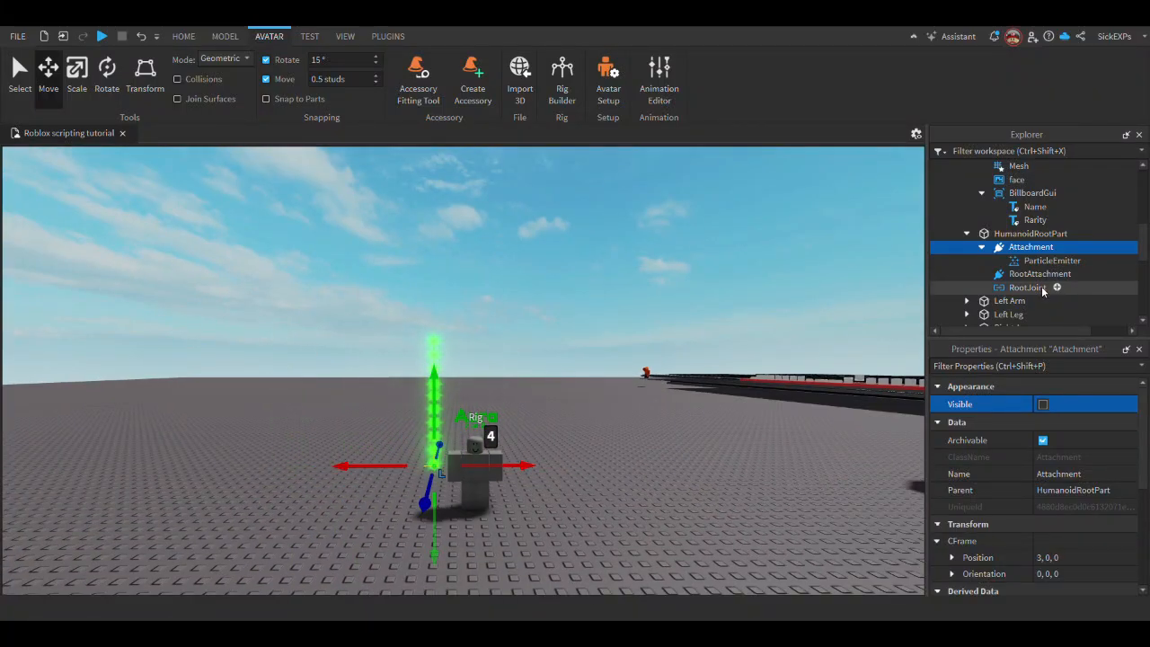
Turn on LockedToPart for the ParticleEmitter inside the Attachment
left_click(1051, 260)
scroll(1009, 486, "down", 12)
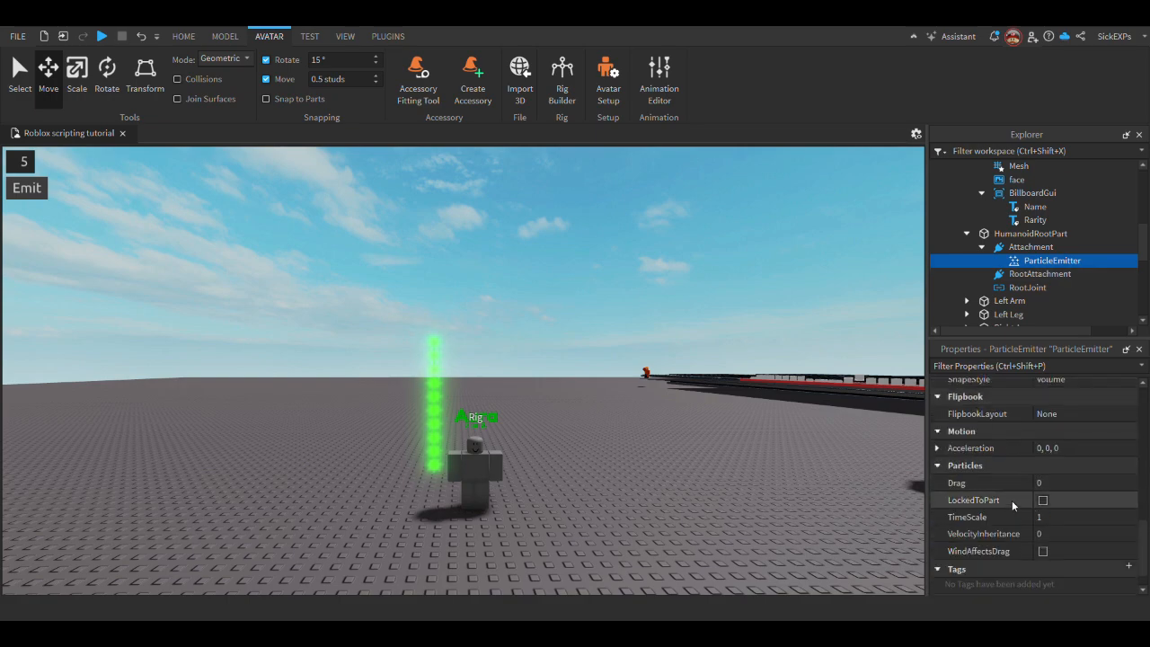
left_click(1043, 501)
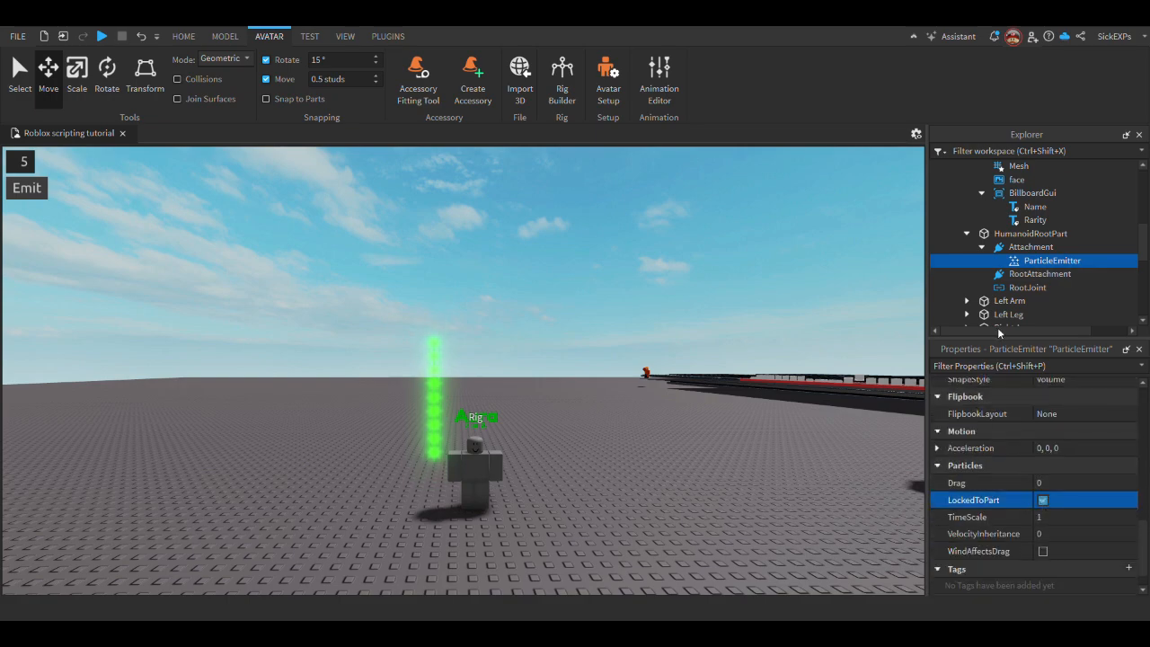
Move the Attachment 3.5 studs farther from the rig to test how the locked particles follow it
left_click(1029, 247)
left_click_drag(508, 461, 471, 482)
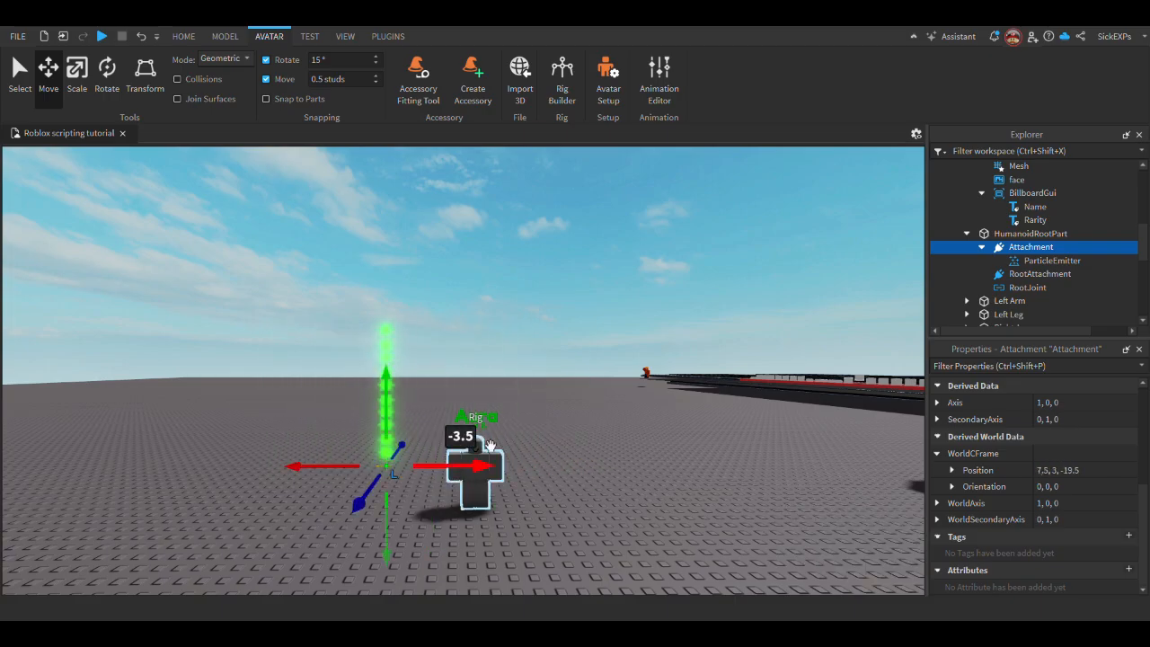
right_click_drag(555, 406, 556, 407)
key("w")
scroll(554, 407, "down", 5)
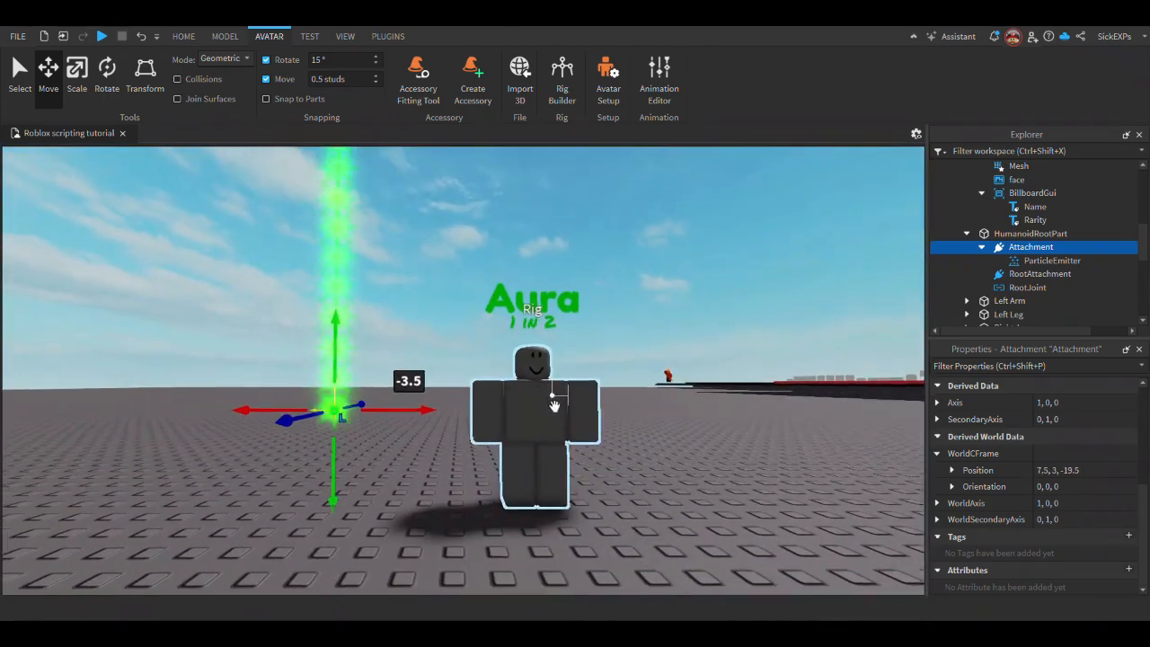
scroll(552, 390, "up", 6)
scroll(549, 416, "down", 6)
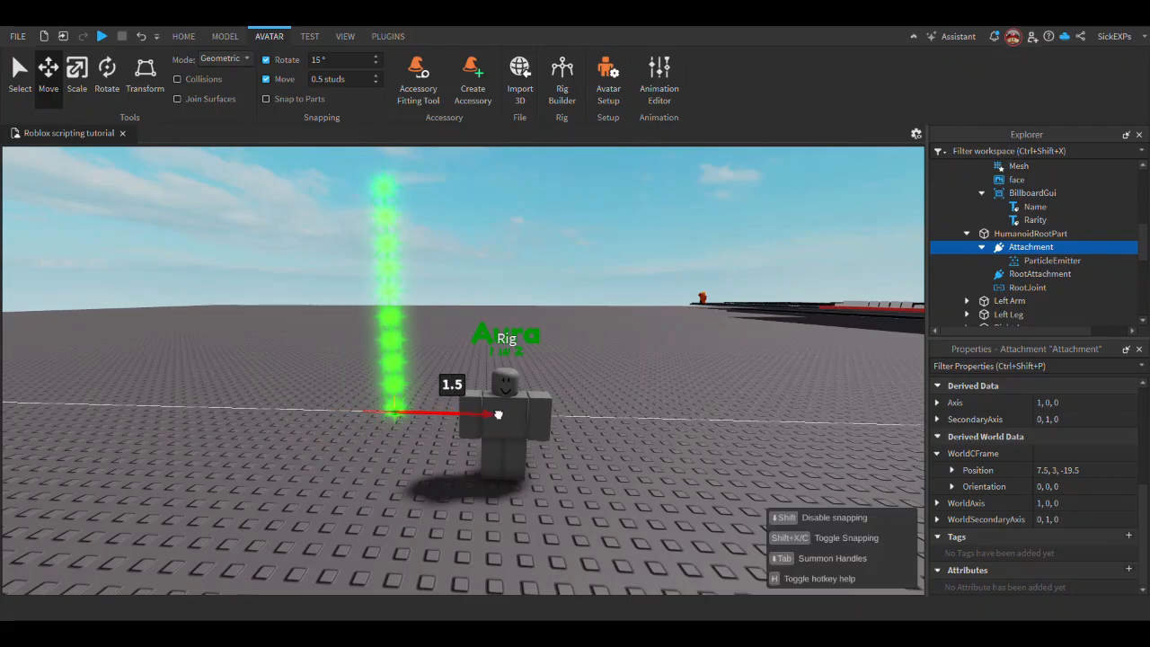
Move the Attachment 6.5 studs back to the rig's center and check the particles from near and far
left_click_drag(499, 414, 570, 424)
scroll(570, 424, "up", 5)
scroll(570, 424, "down", 5)
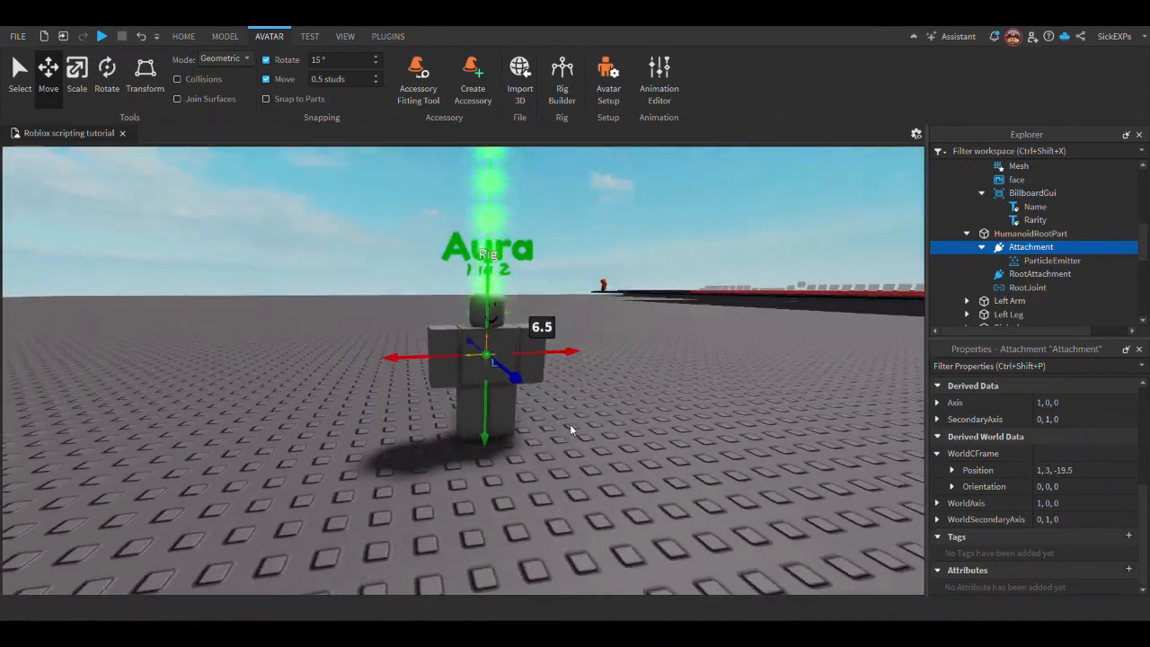
scroll(570, 424, "up", 4)
right_click_drag(570, 424, 571, 424)
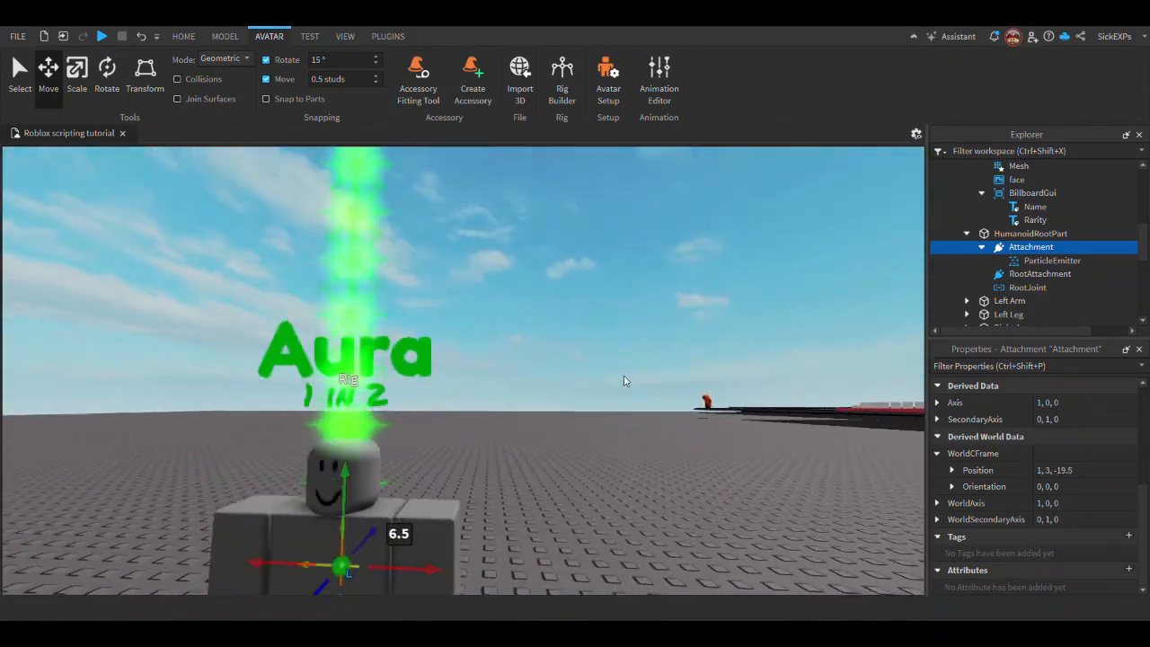
scroll(625, 381, "down", 5)
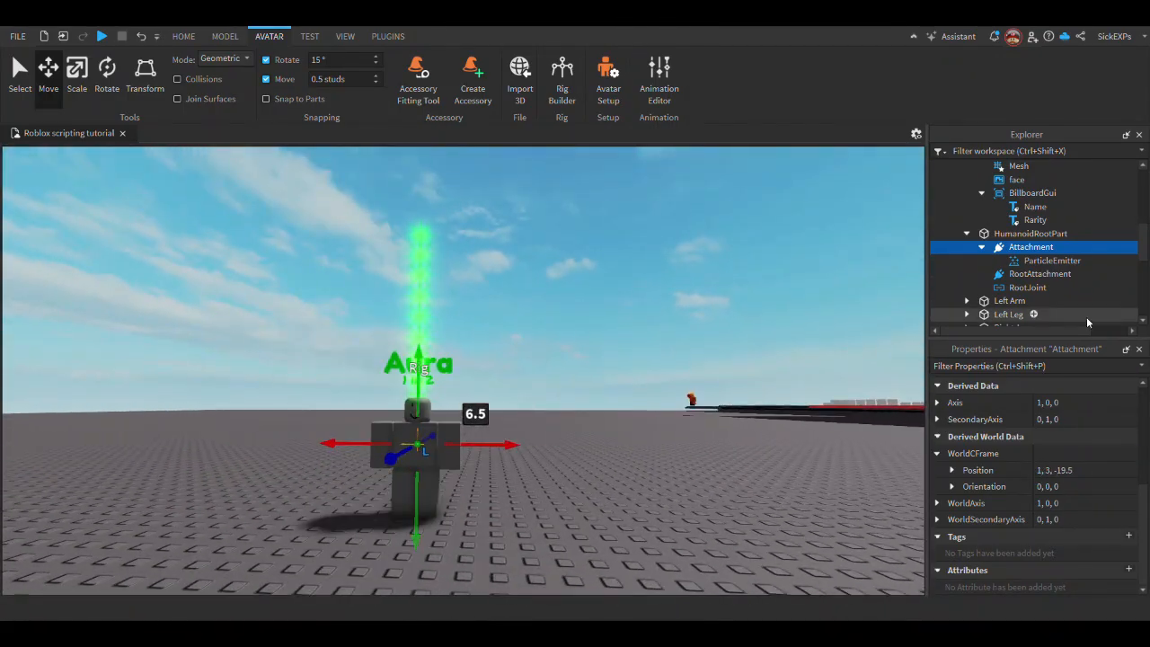
Look through the texture boards in the scene for a suitable particle image, ending at Sparkles & Debris
left_click(1038, 261)
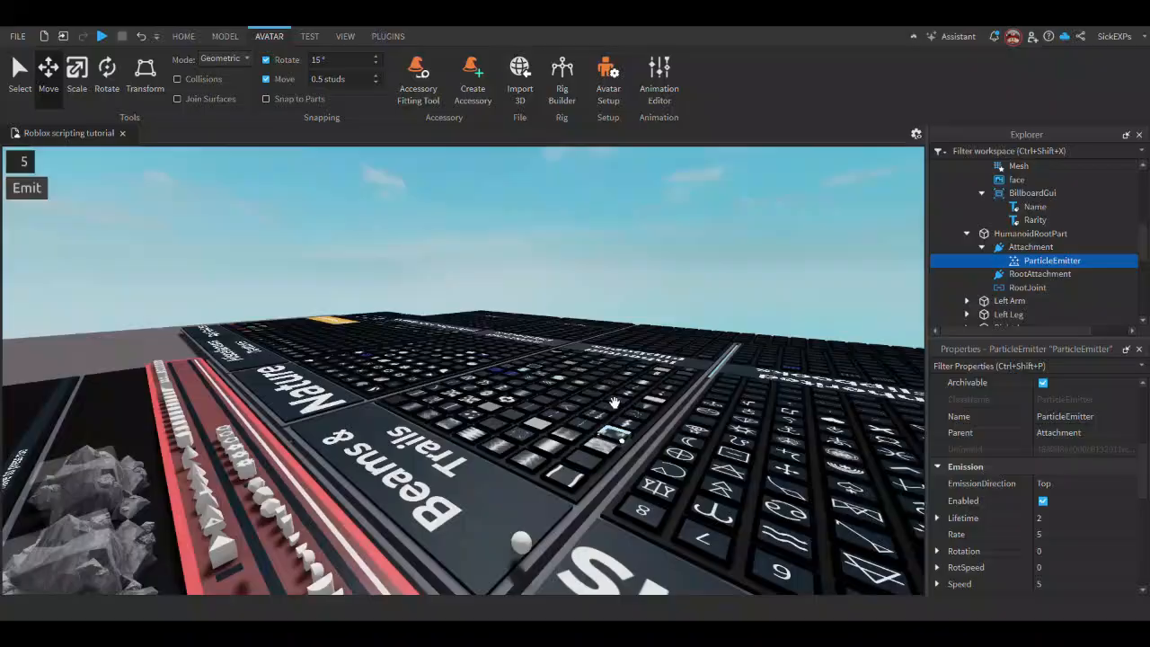
scroll(579, 288, "up", 3)
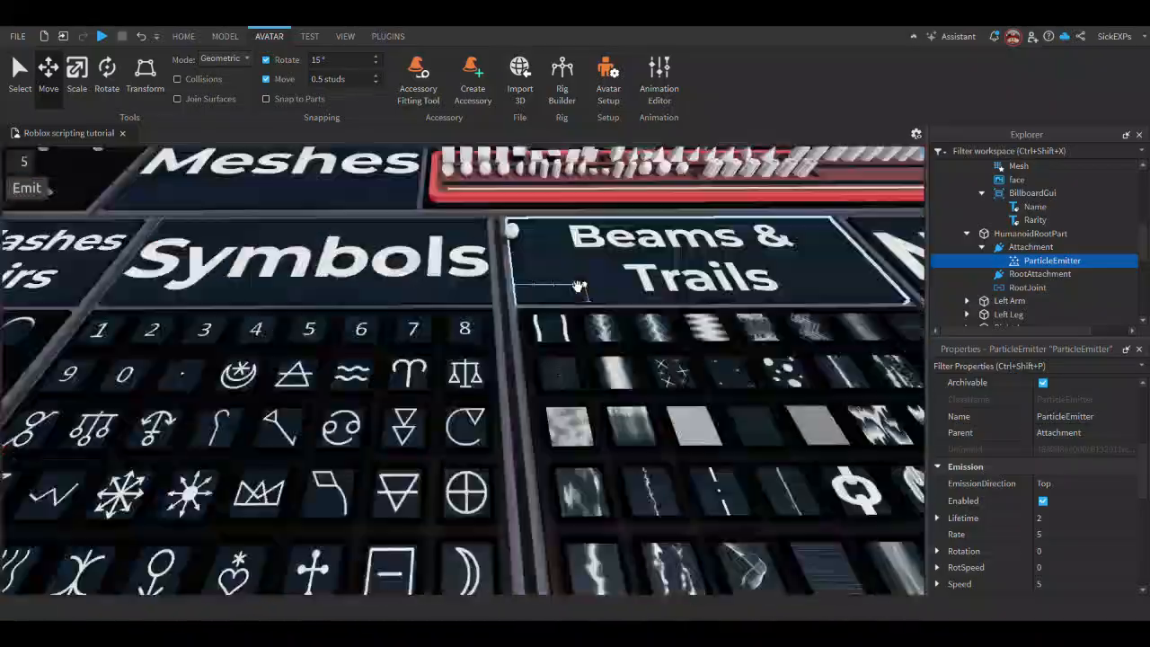
scroll(579, 288, "down", 8)
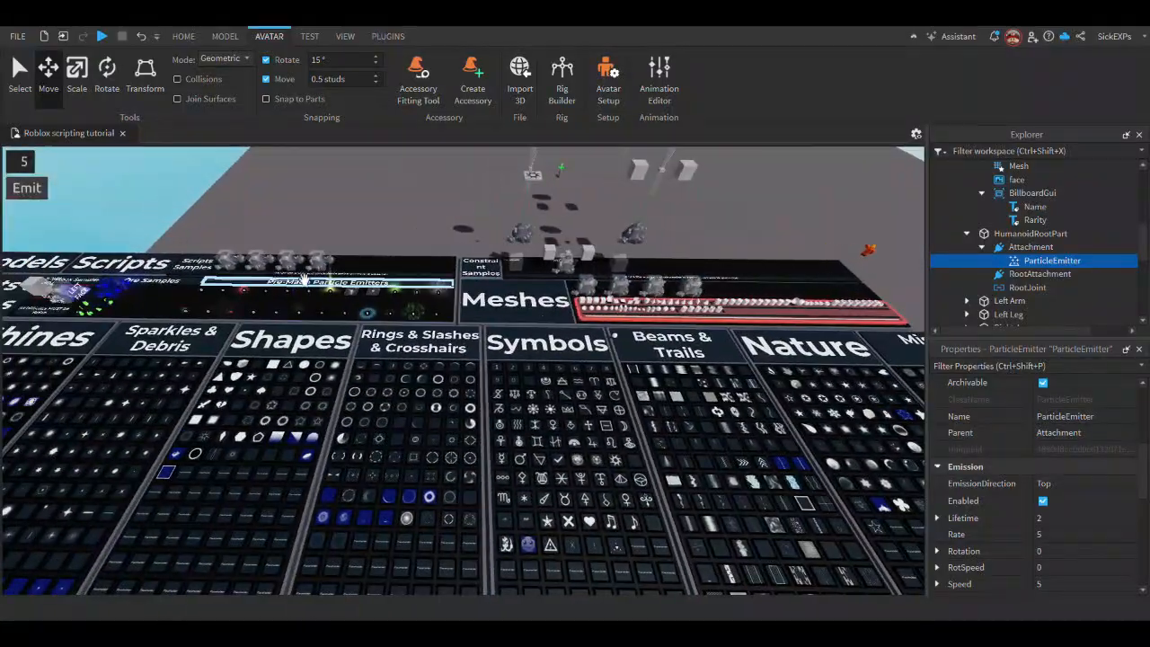
scroll(304, 277, "down", 5)
scroll(101, 265, "up", 1)
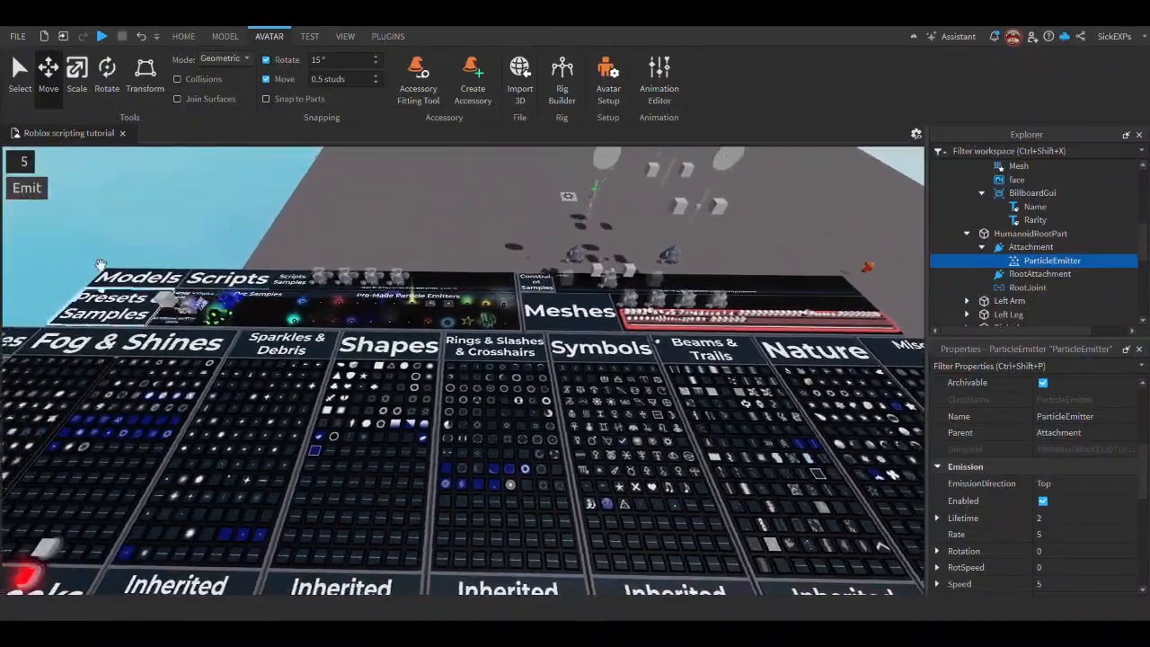
right_click_drag(101, 265, 472, 363)
scroll(203, 252, "up", 4)
scroll(490, 258, "up", 2)
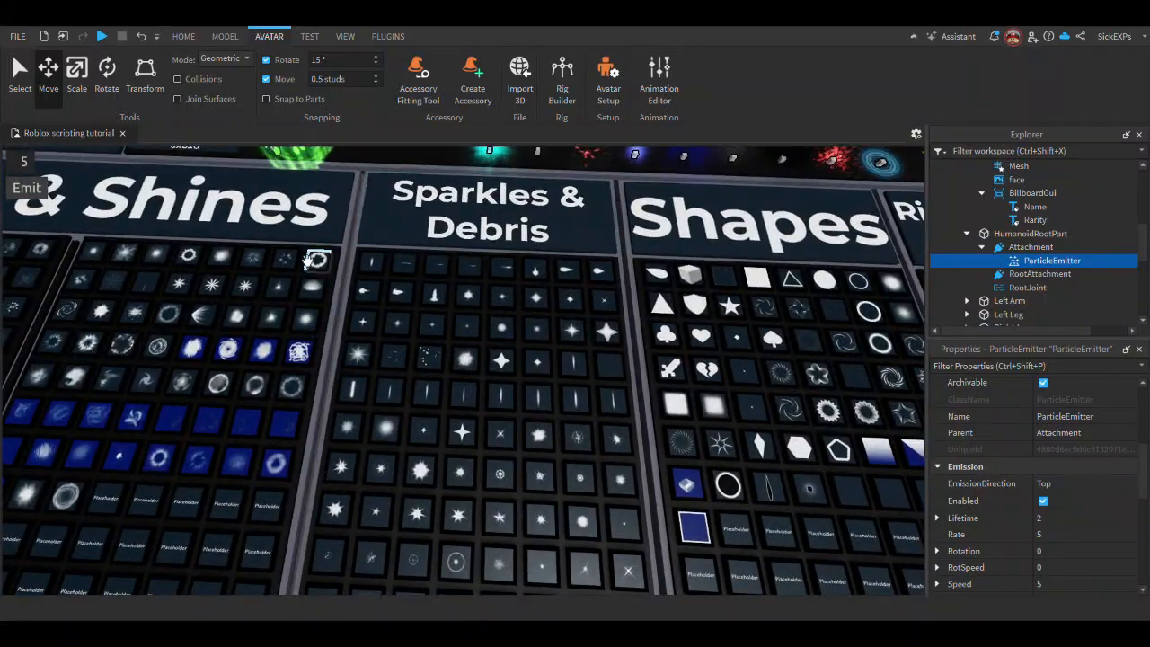
scroll(390, 350, "up", 5)
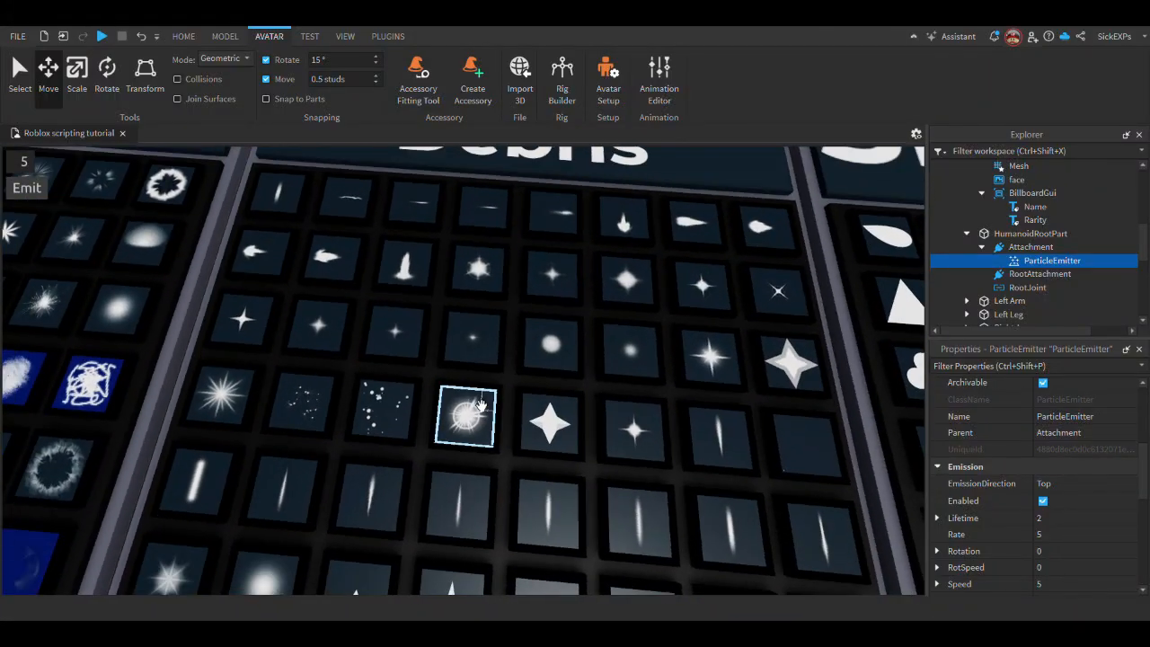
Select the starburst tile in the Sparkles & Debris board and inspect the Texture of its Decal
key("a")
key("w")
right_click_drag(481, 406, 481, 407)
left_click(462, 423)
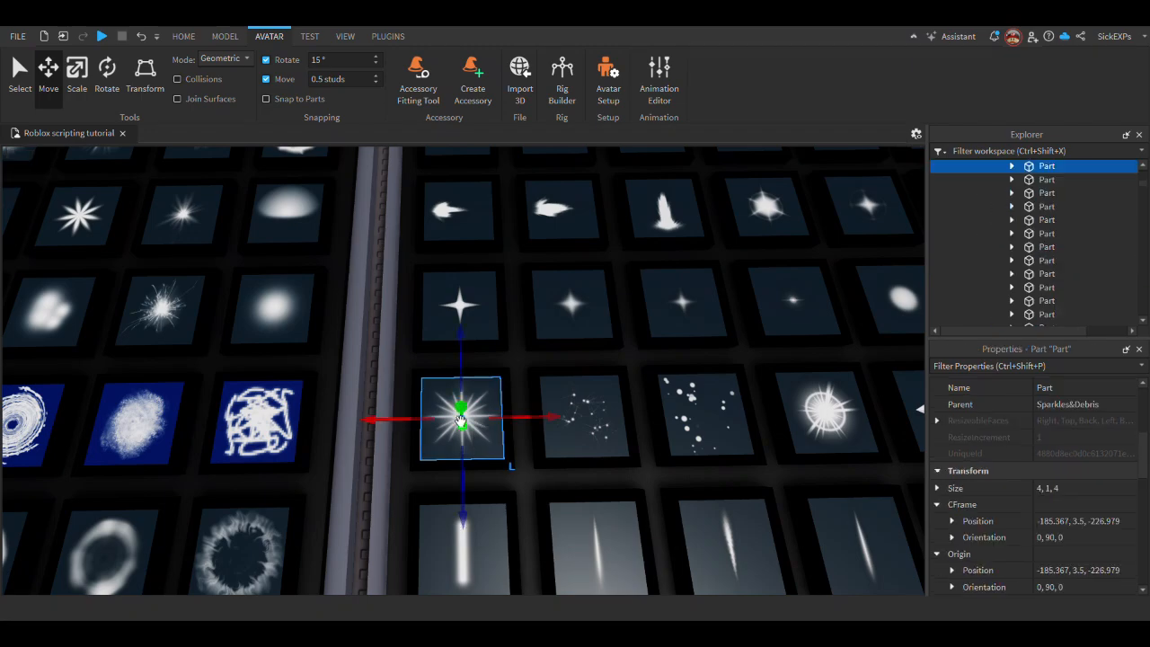
left_click(481, 398)
scroll(1066, 451, "up", 2)
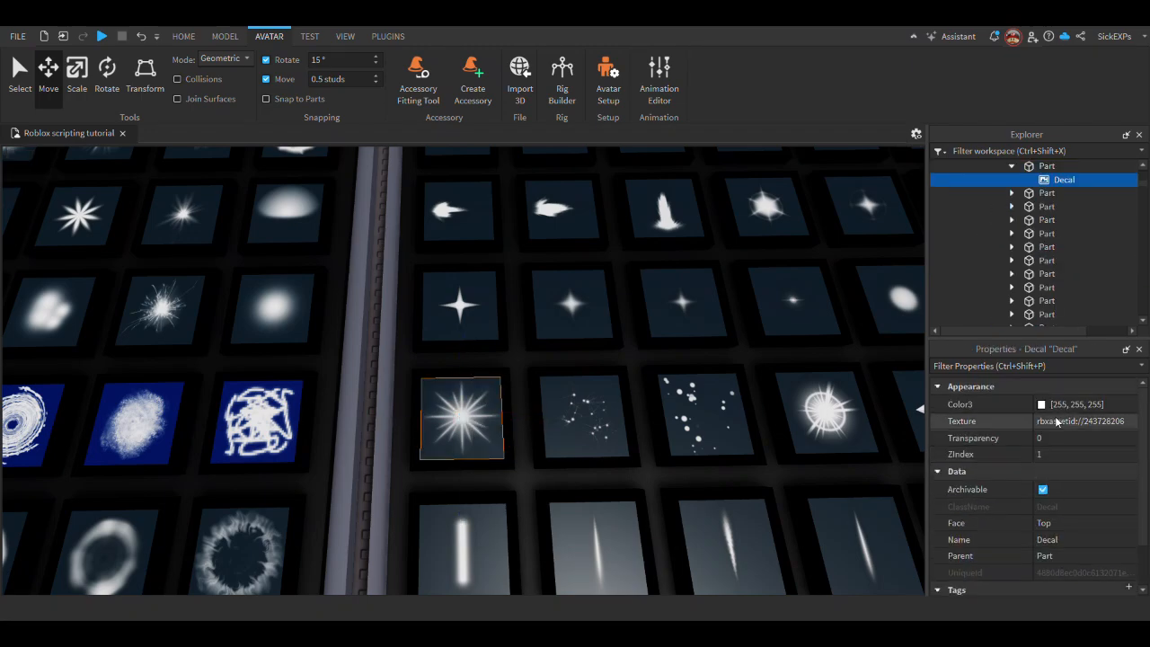
left_click(489, 438)
scroll(1059, 211, "up", 2)
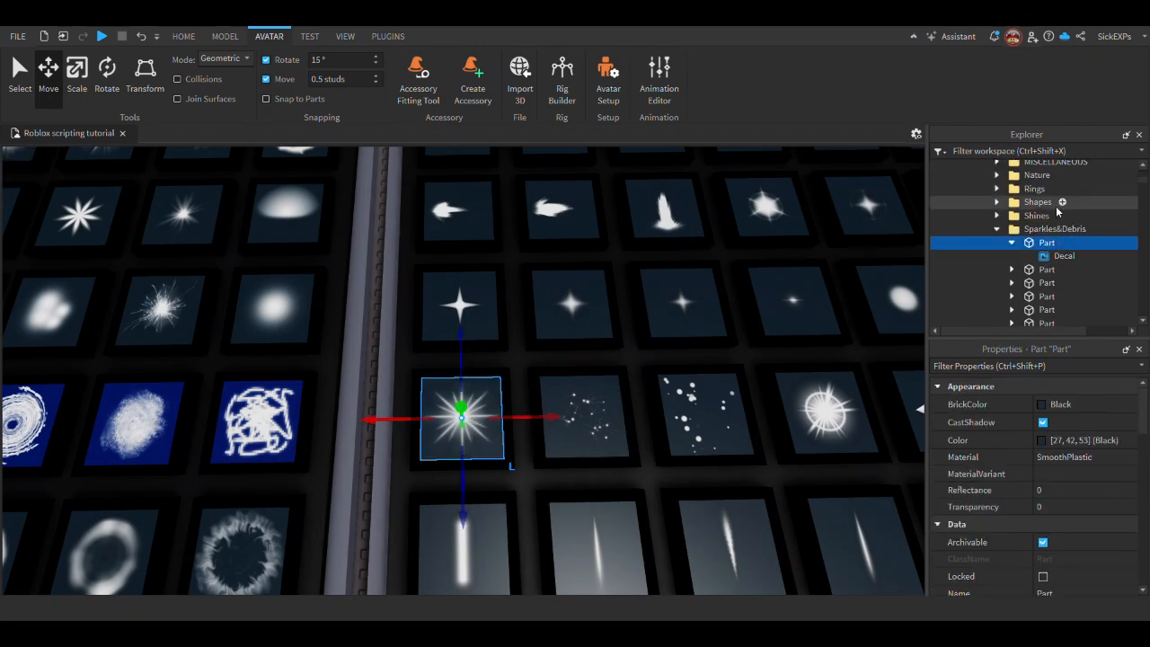
Copy the texture ID rbxassetid://243728206 from the starburst tile's Decal and return to the rig
left_click(1061, 257)
left_click(1061, 423)
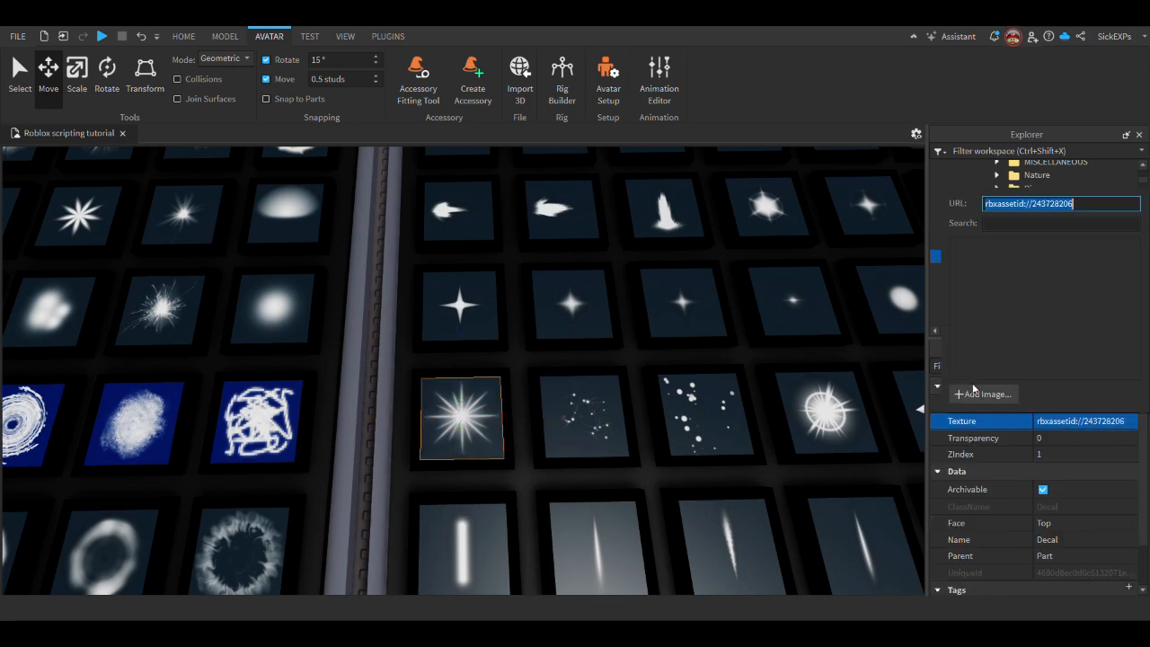
right_click_drag(630, 389, 570, 296)
scroll(570, 295, "up", 12)
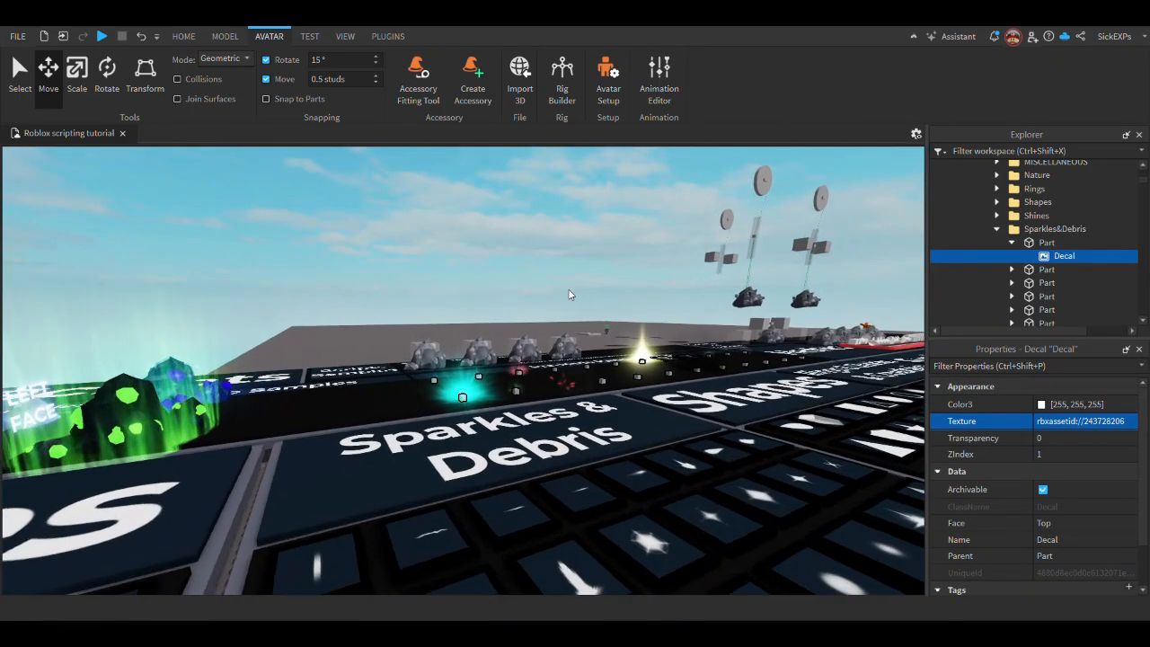
scroll(647, 346, "up", 10)
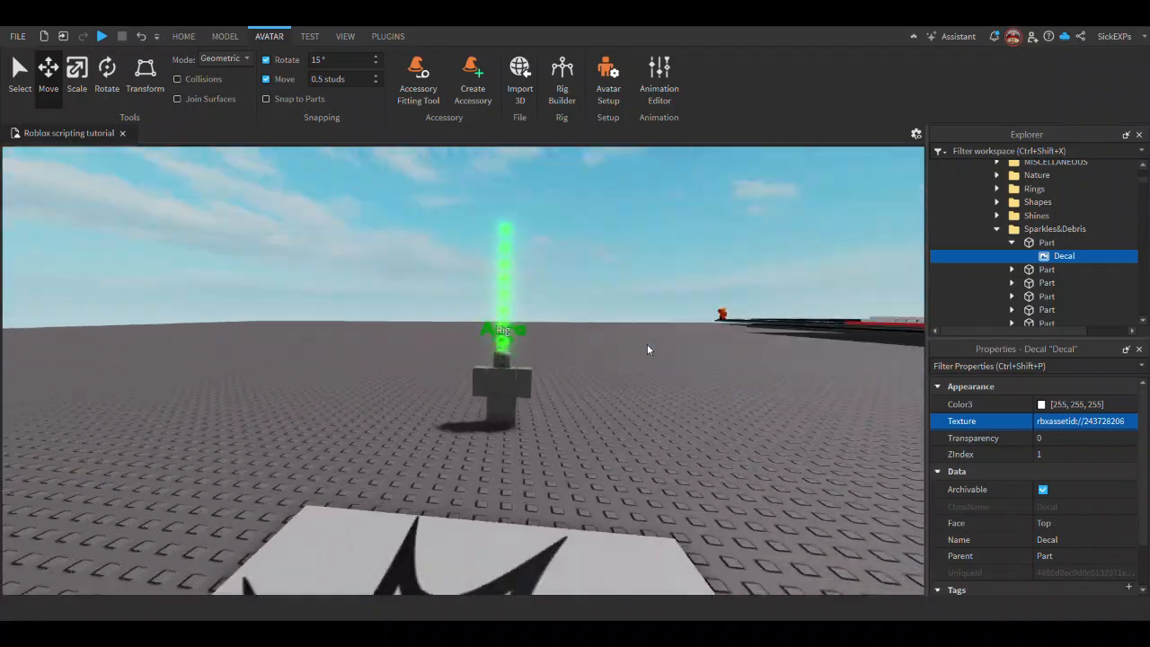
Set the Texture of the rig's ParticleEmitter to rbxassetid://243728206 and check the particles from near and far
left_click(490, 359)
scroll(1064, 282, "down", 3)
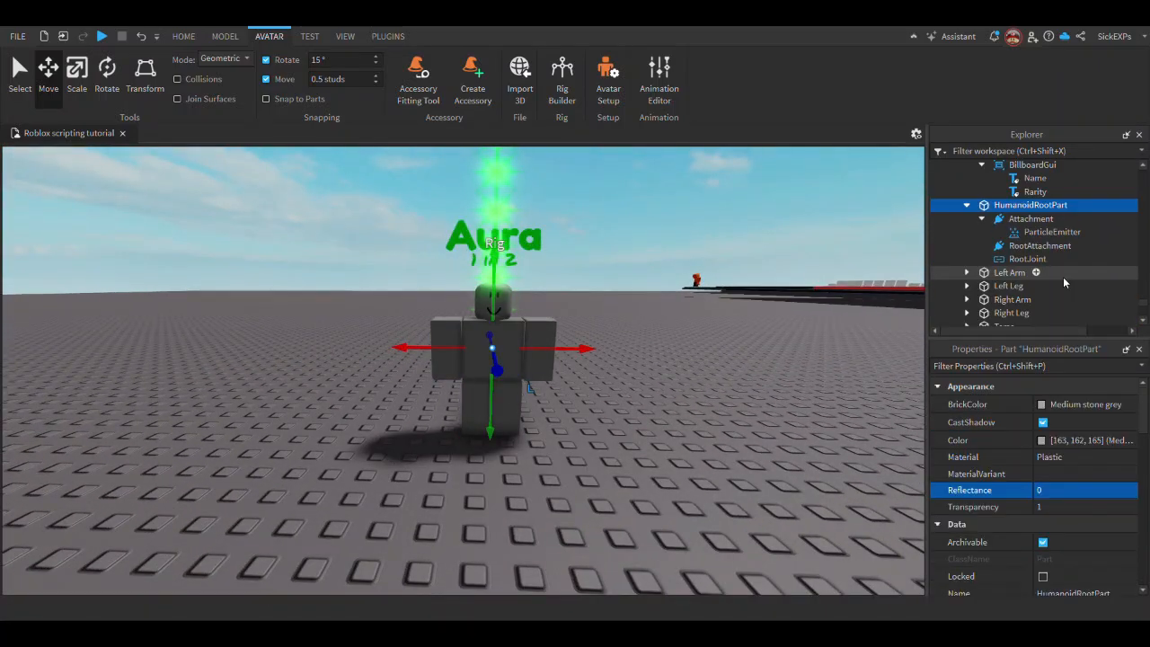
left_click(1047, 231)
scroll(1066, 452, "down", 6)
left_click(1065, 469)
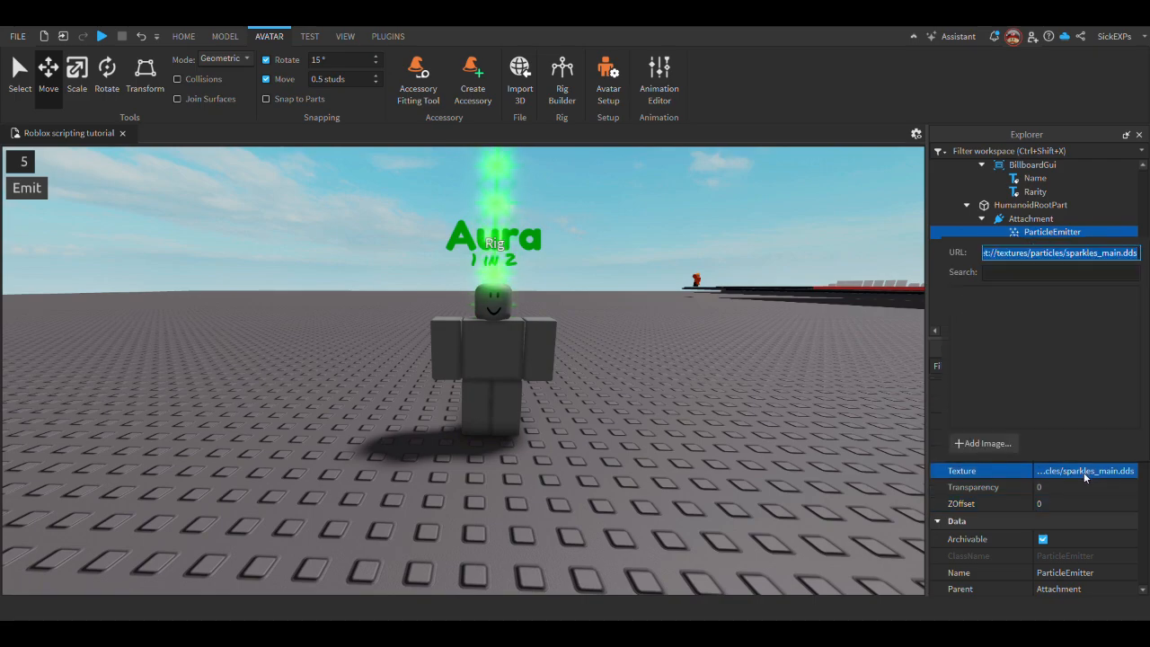
key("Return")
scroll(728, 357, "up", 5)
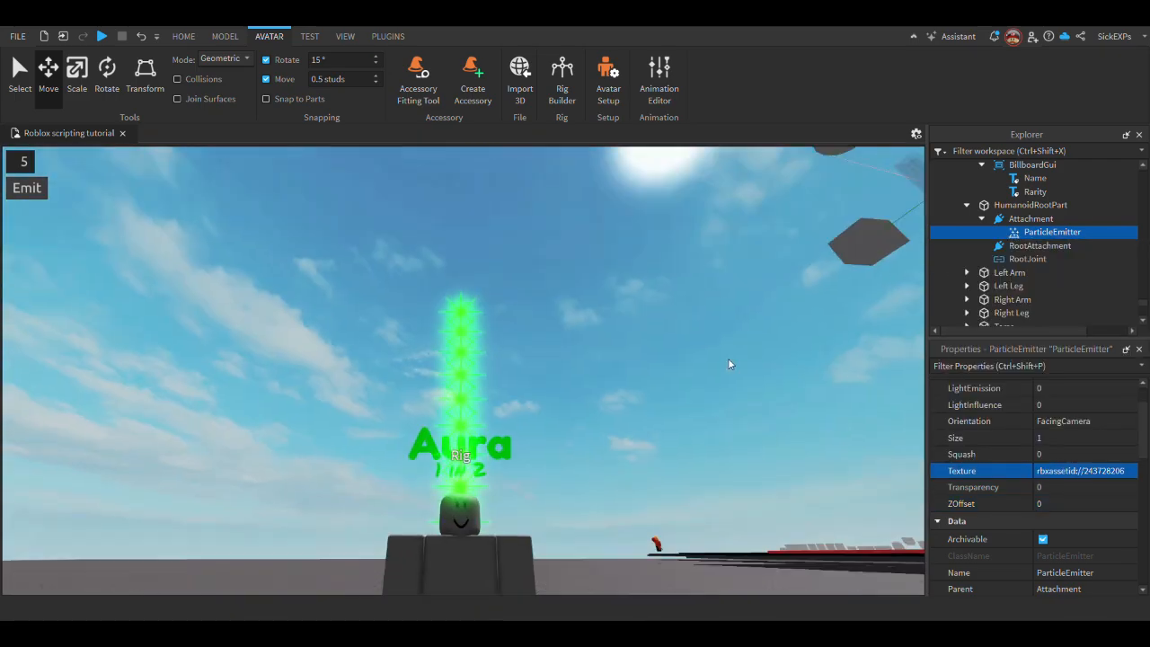
scroll(678, 371, "down", 5)
right_click_drag(679, 371, 678, 372)
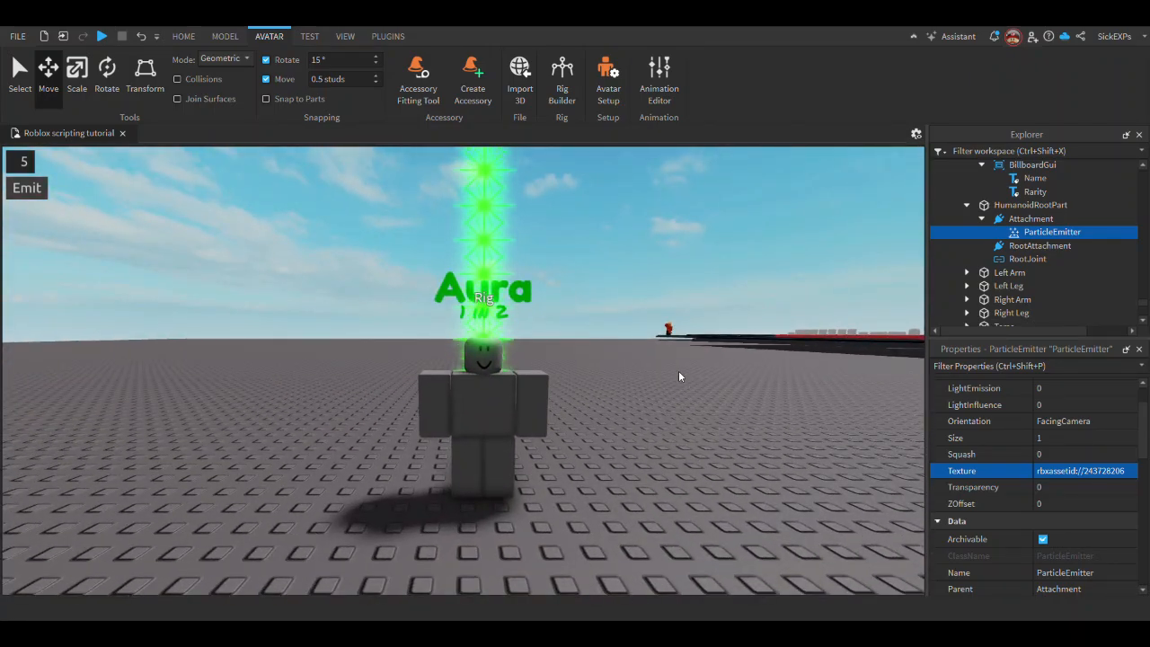
Set the ParticleEmitter's Rotation to 1, 360 and inspect the starburst particles up close
scroll(1108, 502, "down", 5)
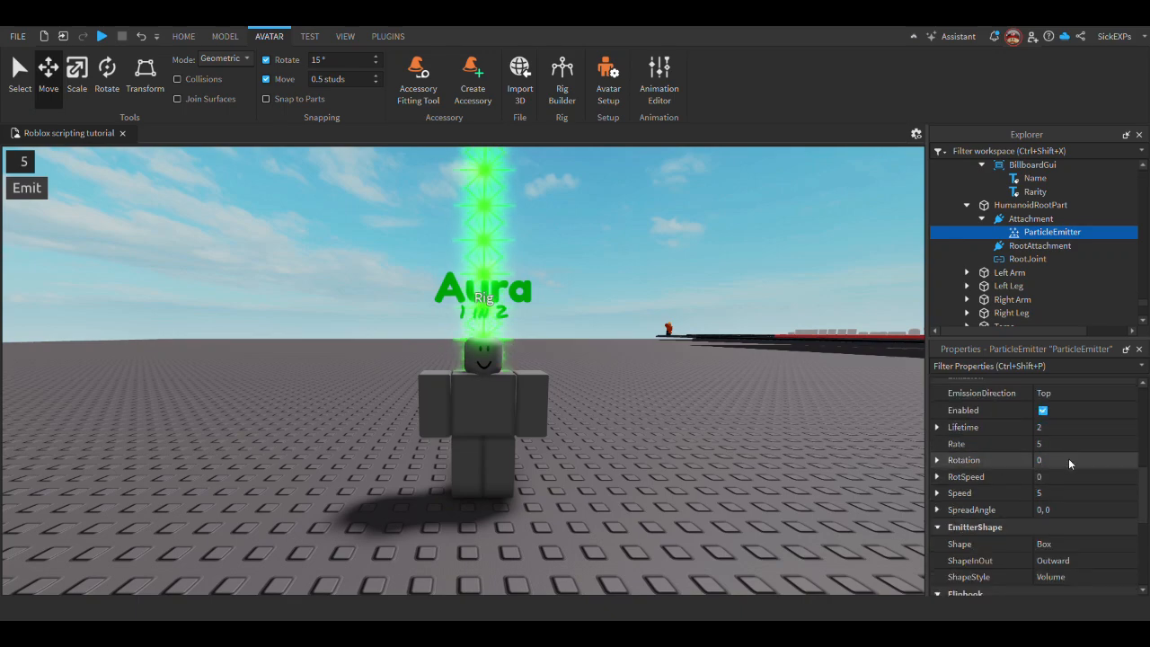
left_click(1067, 460)
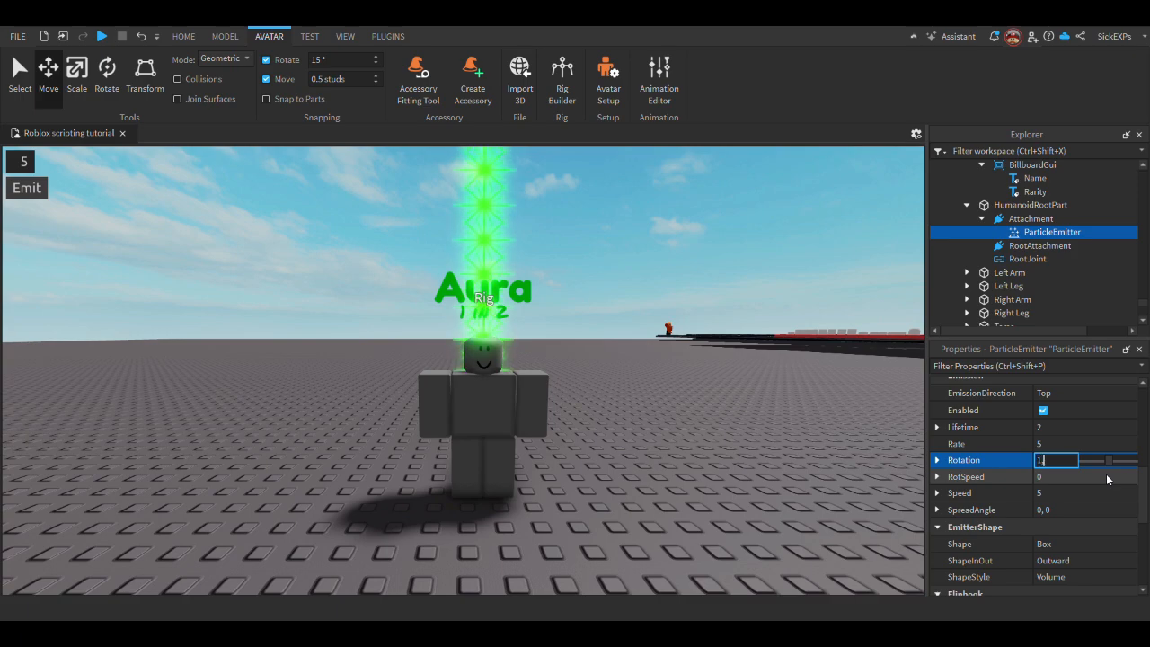
scroll(604, 362, "up", 3)
right_click_drag(609, 388, 603, 368)
scroll(603, 369, "down", 2)
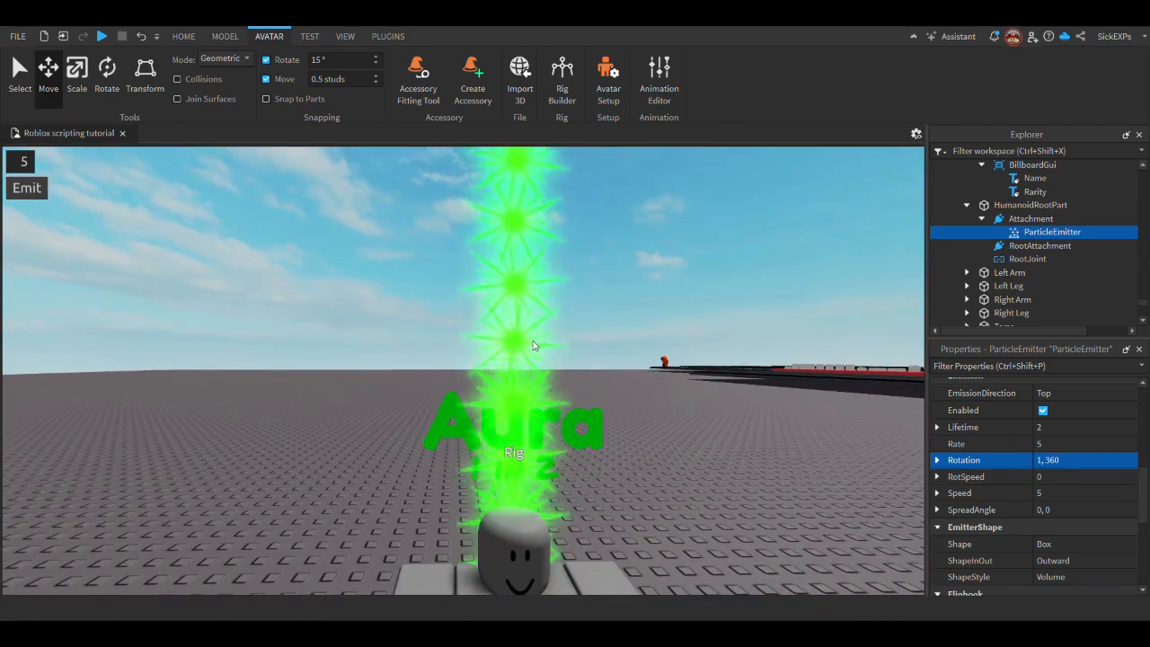
Set the ParticleEmitter's RotSpeed to 50 and check the spinning particles from farther away
left_click(1071, 477)
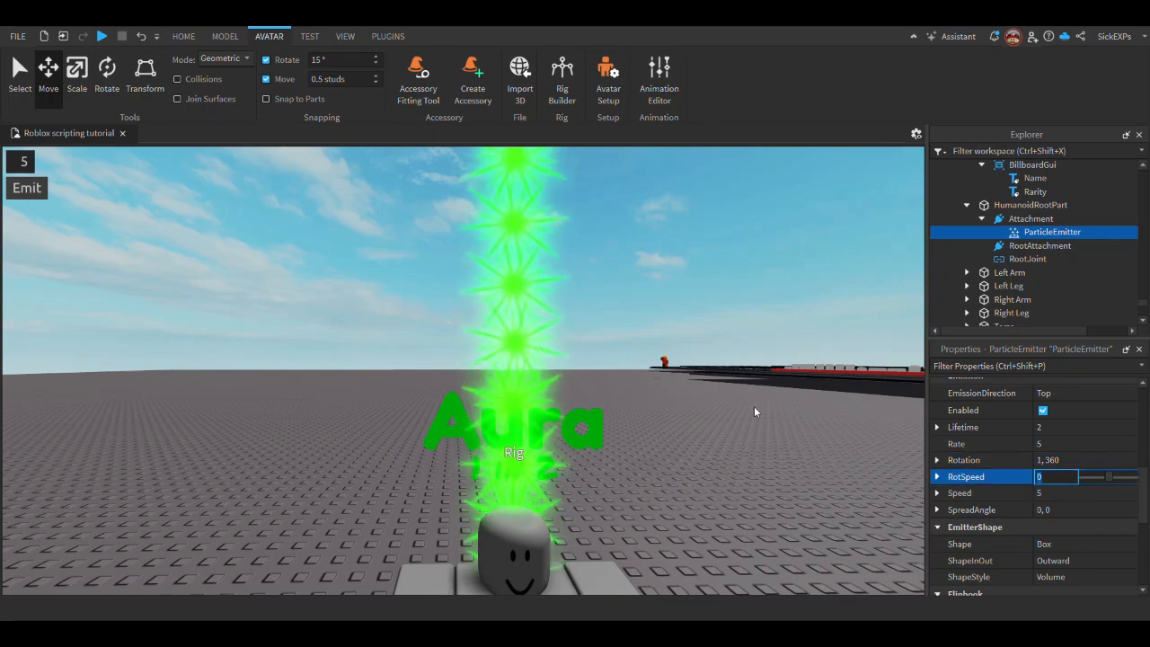
type("50")
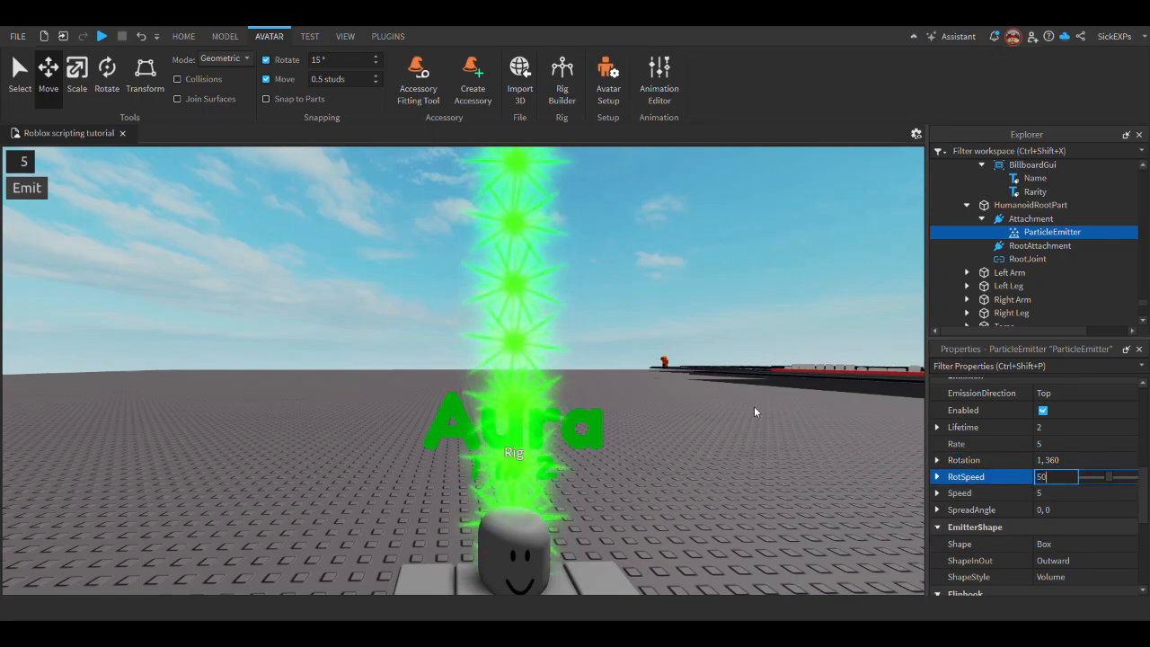
key("Return")
right_click_drag(539, 460, 584, 397)
key("s")
key("a")
key("d")
Set the ParticleEmitter's SpreadAngle to 25, 25 and view the spread from several angles around the rig
left_click(1046, 512)
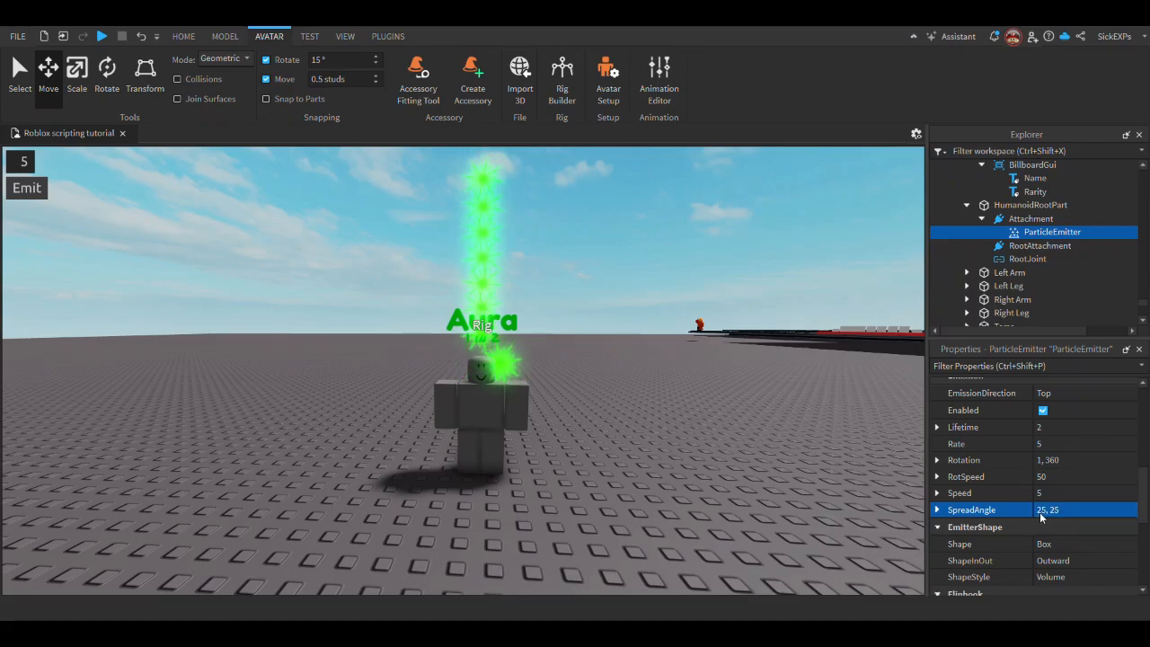
right_click_drag(521, 456, 518, 455)
key("w")
scroll(441, 287, "down", 1)
scroll(491, 273, "up", 2)
scroll(492, 273, "down", 3)
right_click_drag(491, 273, 492, 273)
key("a")
key("d")
key("a")
key("w")
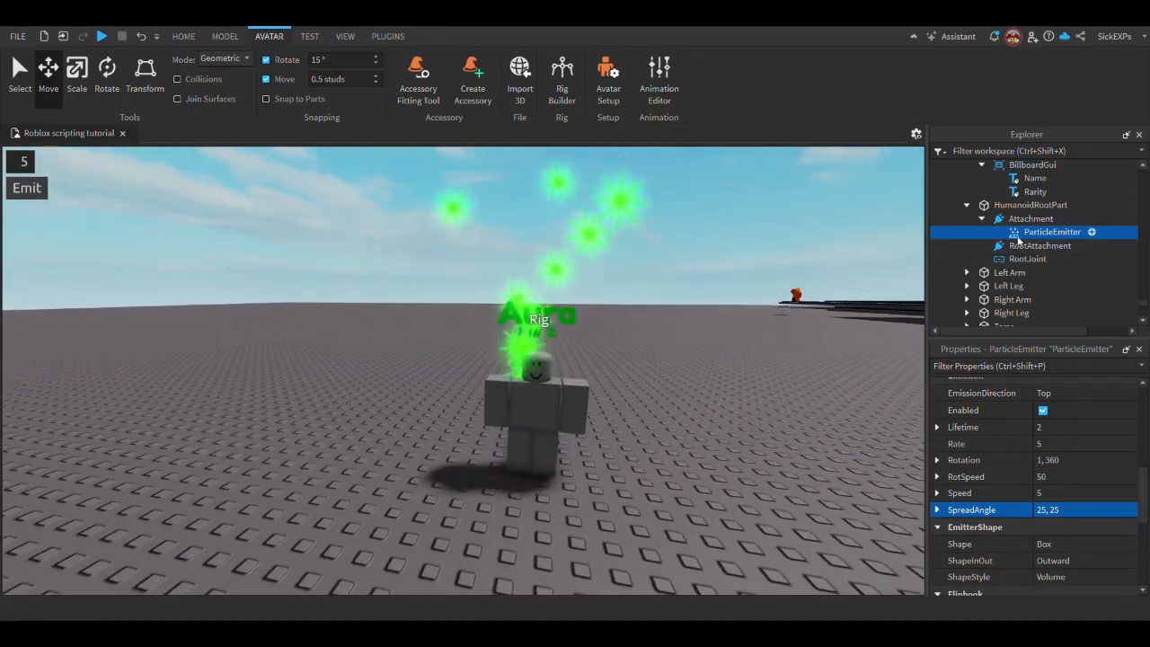
Move the Attachment 3 studs down so the particles are emitted from the rig's feet
left_click(1029, 219)
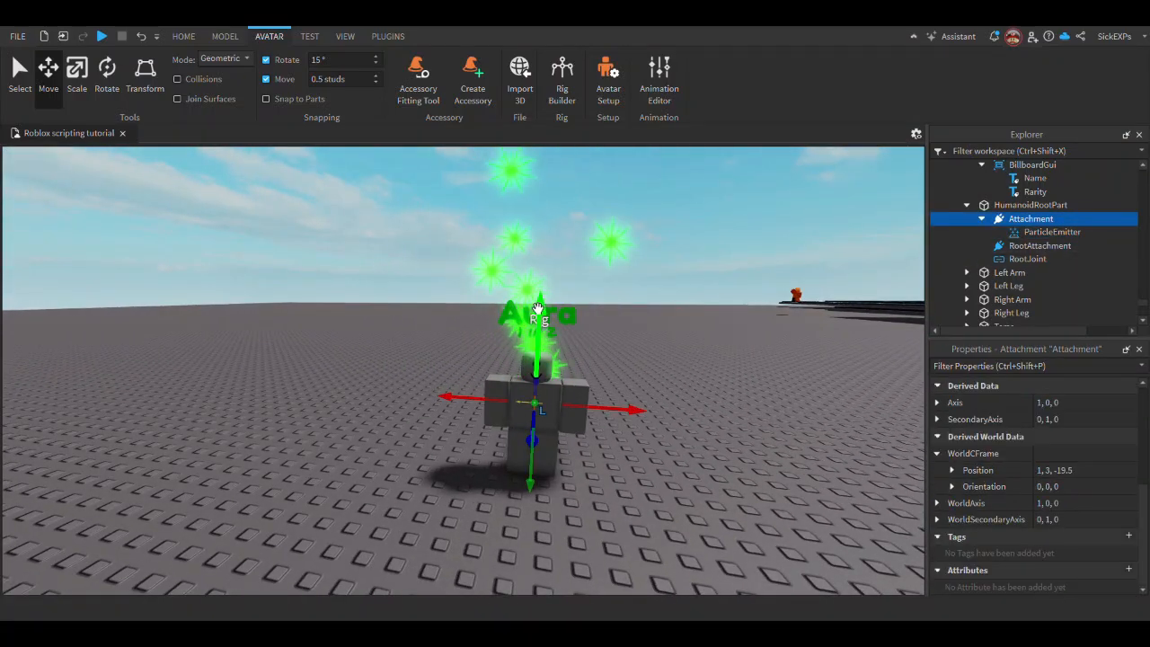
key("a")
right_click_drag(537, 309, 542, 315)
key("w")
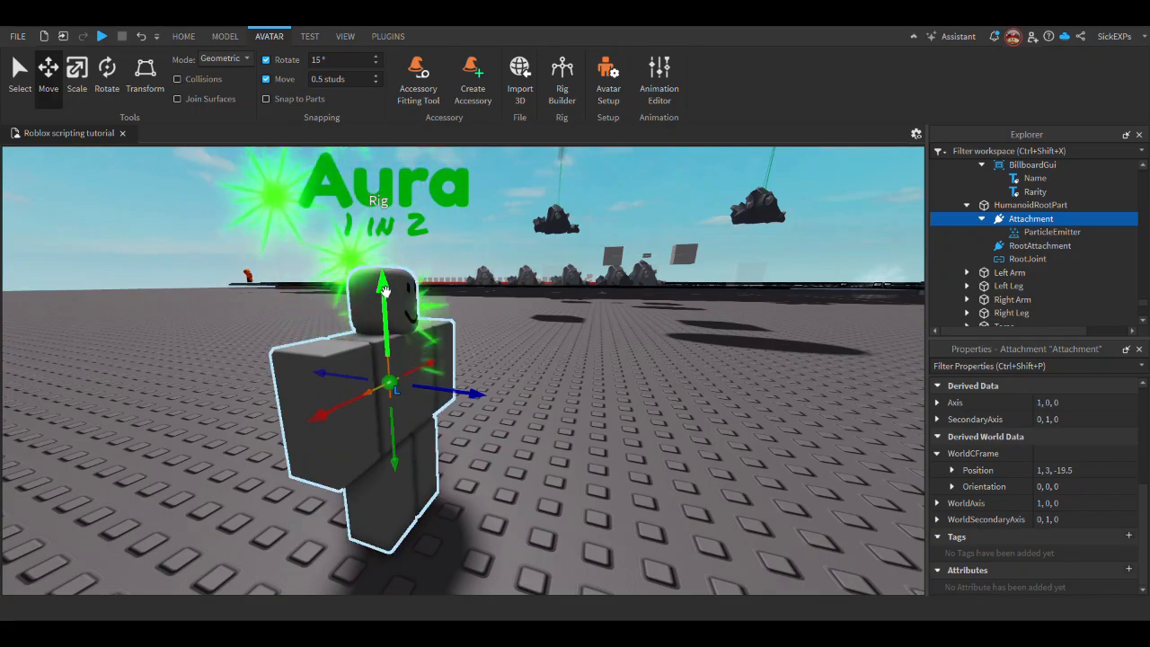
left_click_drag(384, 289, 381, 437)
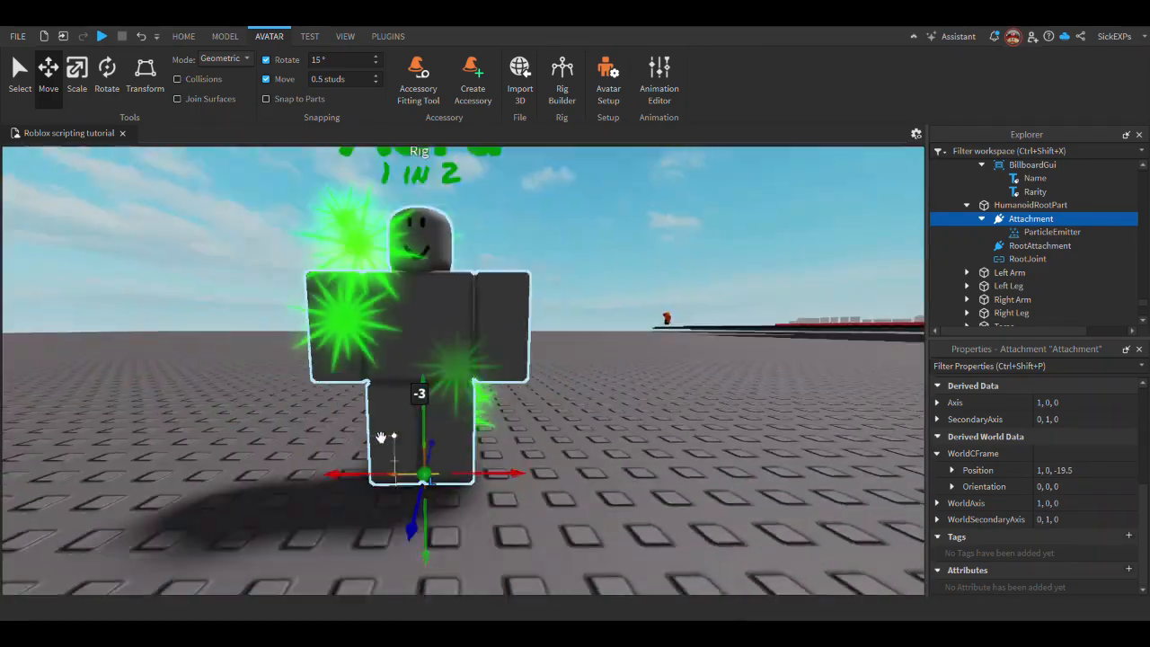
scroll(382, 438, "down", 6)
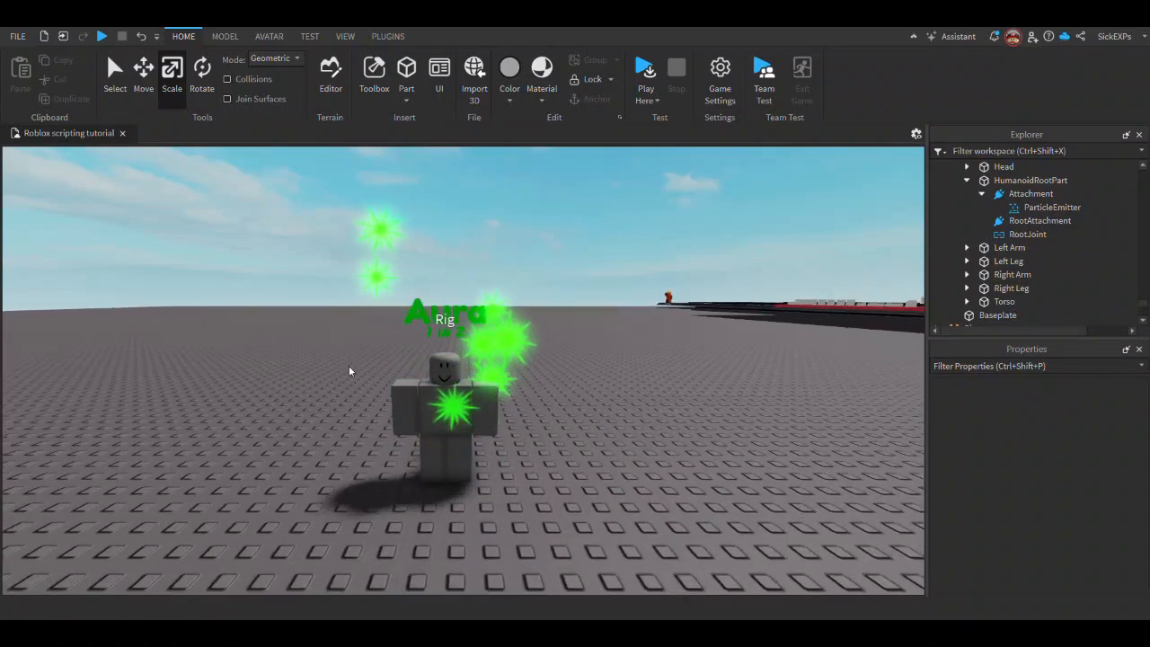
Examine the spreading particles around the rig from near, far and above
scroll(513, 373, "up", 5)
scroll(539, 409, "down", 4)
scroll(535, 409, "up", 2)
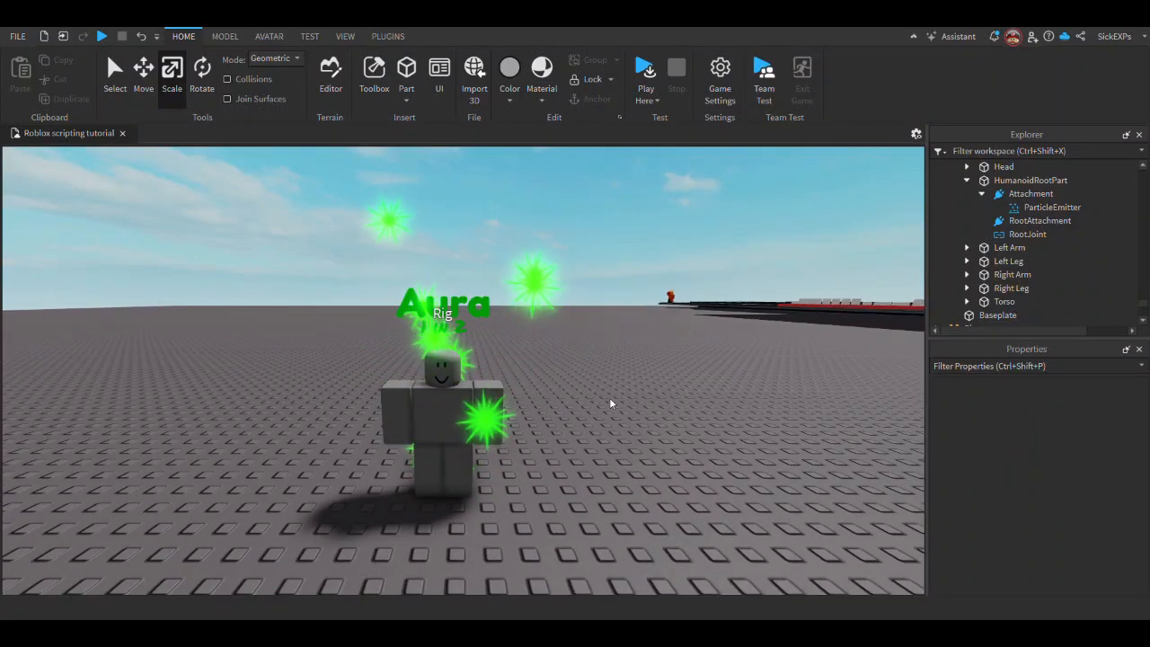
right_click_drag(506, 449, 503, 452)
scroll(504, 452, "down", 5)
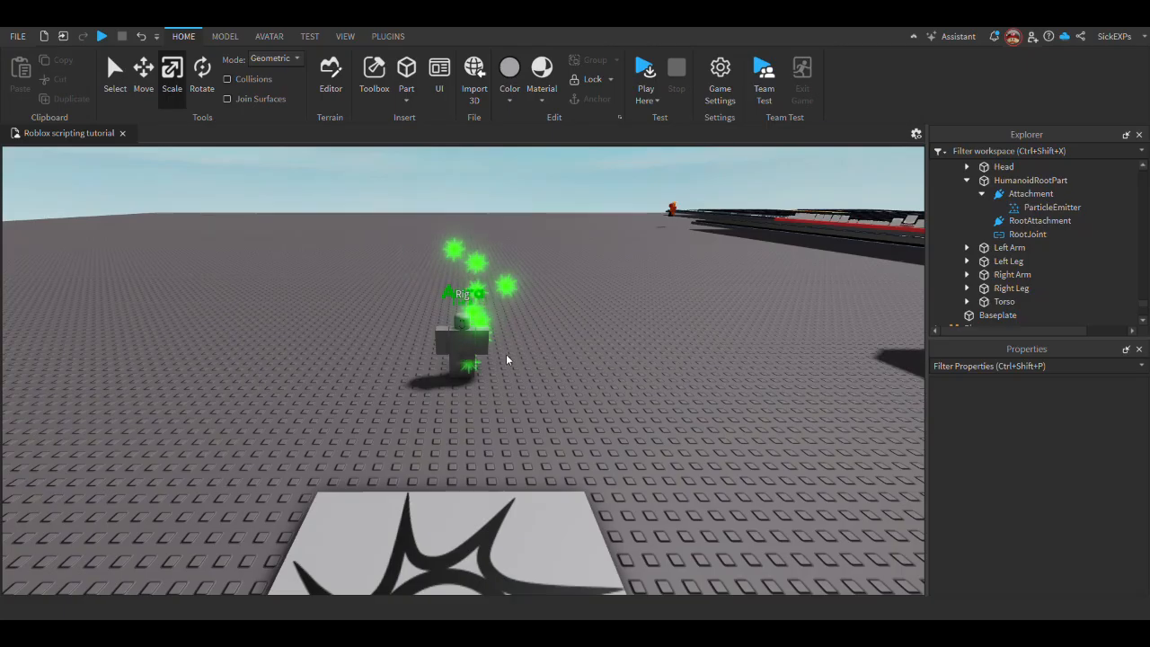
right_click_drag(531, 378, 531, 378)
right_click_drag(480, 437, 479, 464)
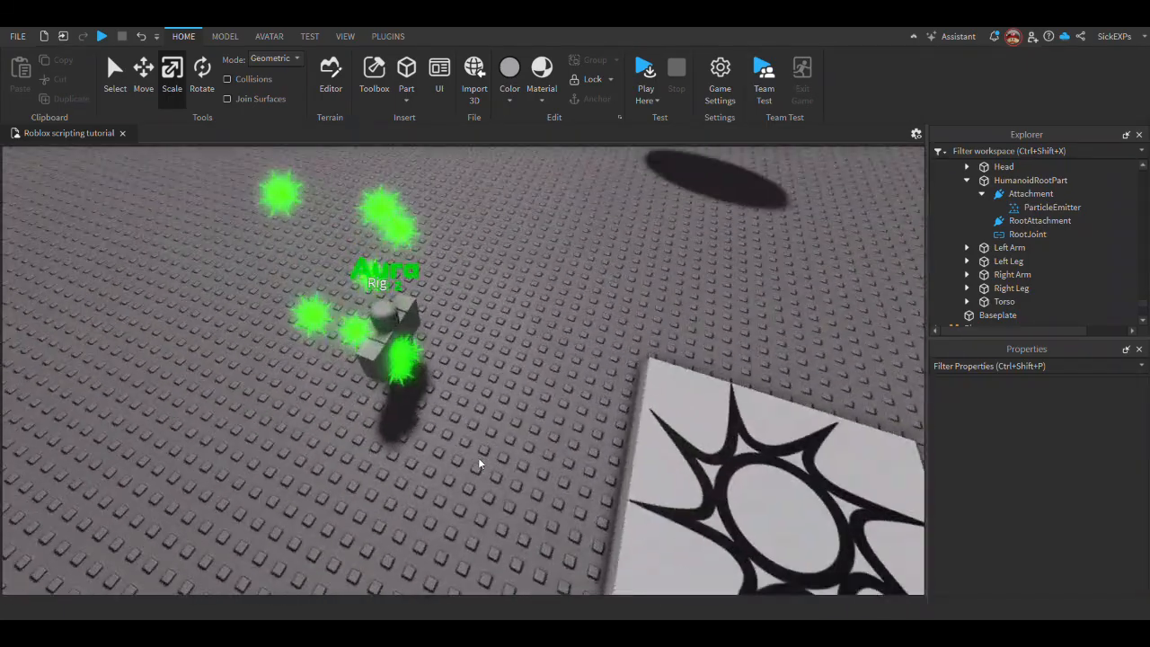
right_click_drag(423, 387, 423, 387)
scroll(423, 388, "up", 1)
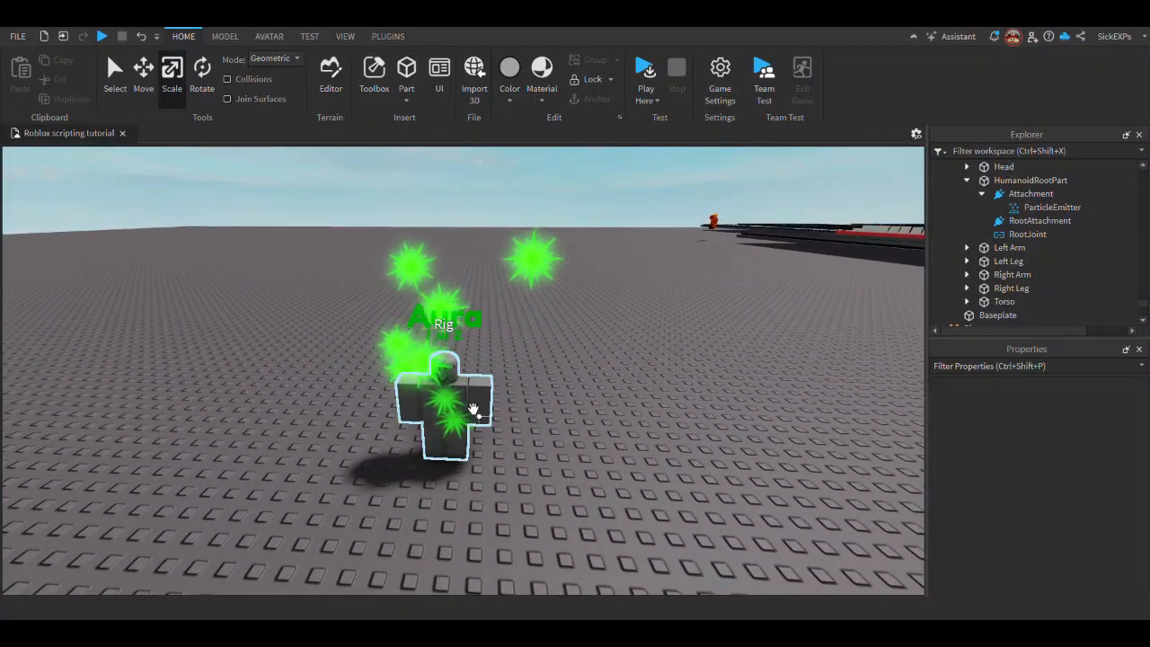
Hide the rig's default name tag by setting its Humanoid's DisplayDistanceType to None
left_click(442, 403)
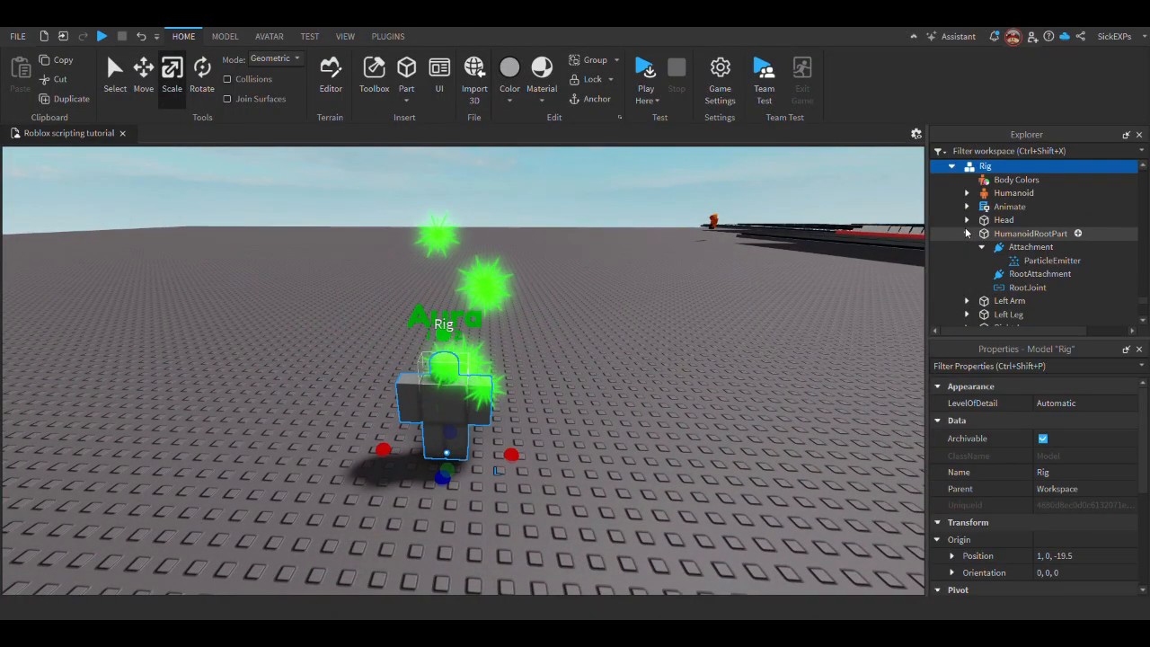
left_click(1015, 194)
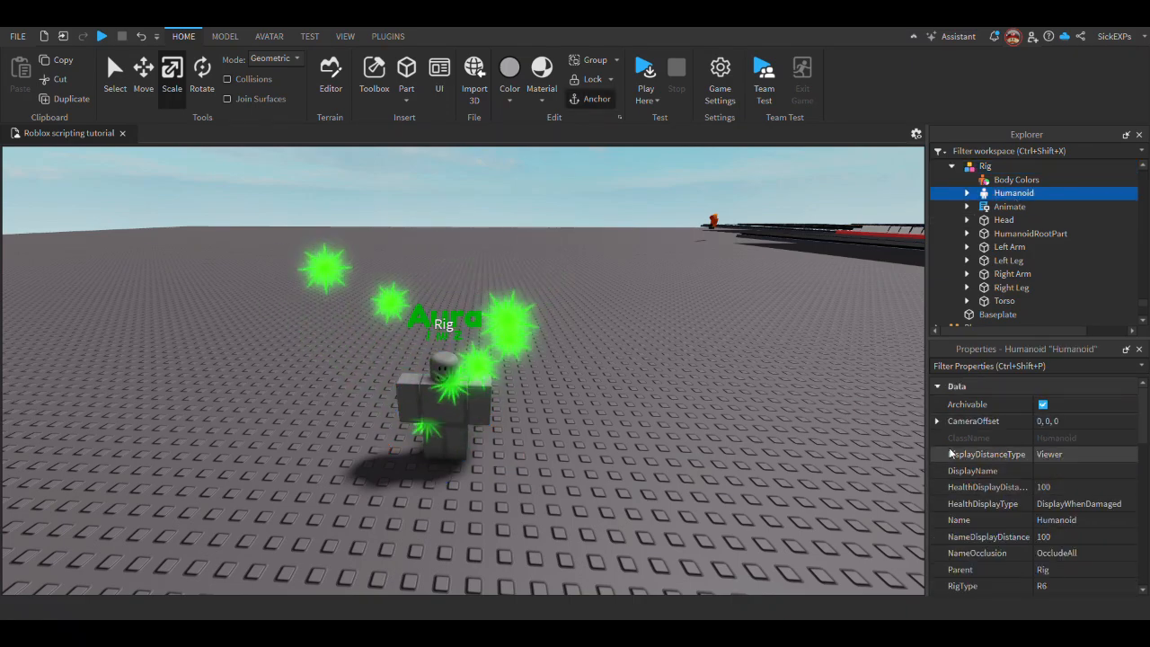
left_click(1045, 455)
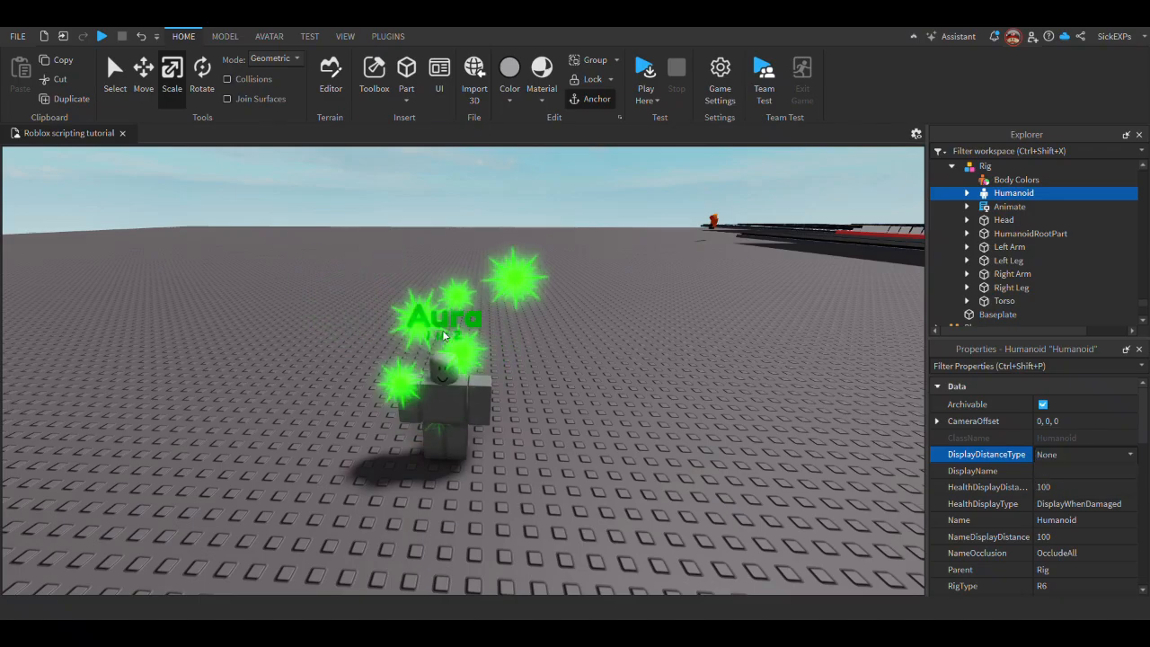
left_click(599, 434)
Look through the texture boards for a second particle image, ending at the top row of Rings & Slashes & Crosshairs
right_click_drag(600, 435, 629, 270)
key("s")
key("w")
key("s")
right_click_drag(512, 320, 478, 254)
key("w")
key("w")
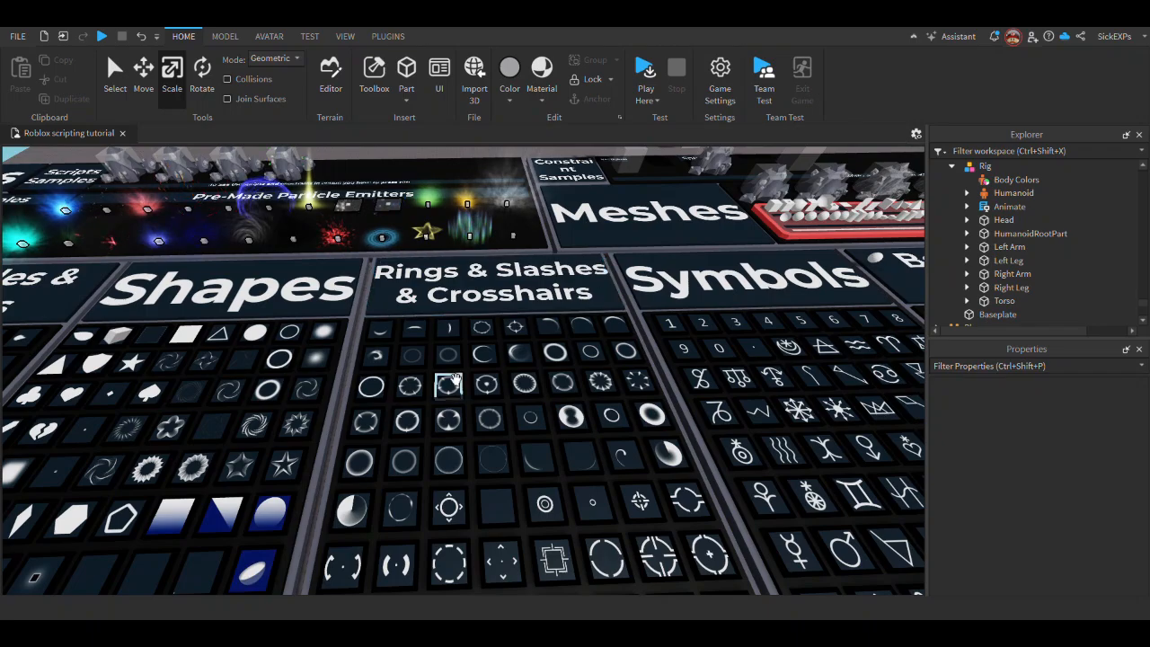
key("w")
right_click_drag(456, 380, 457, 379)
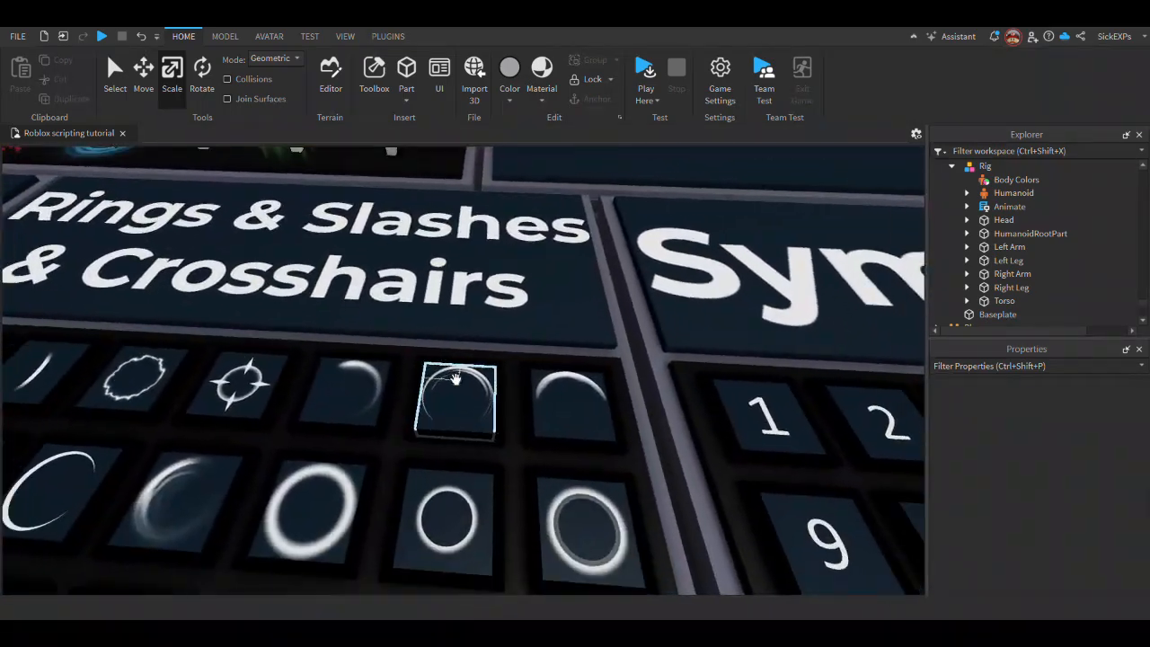
scroll(456, 379, "down", 5)
scroll(486, 426, "up", 5)
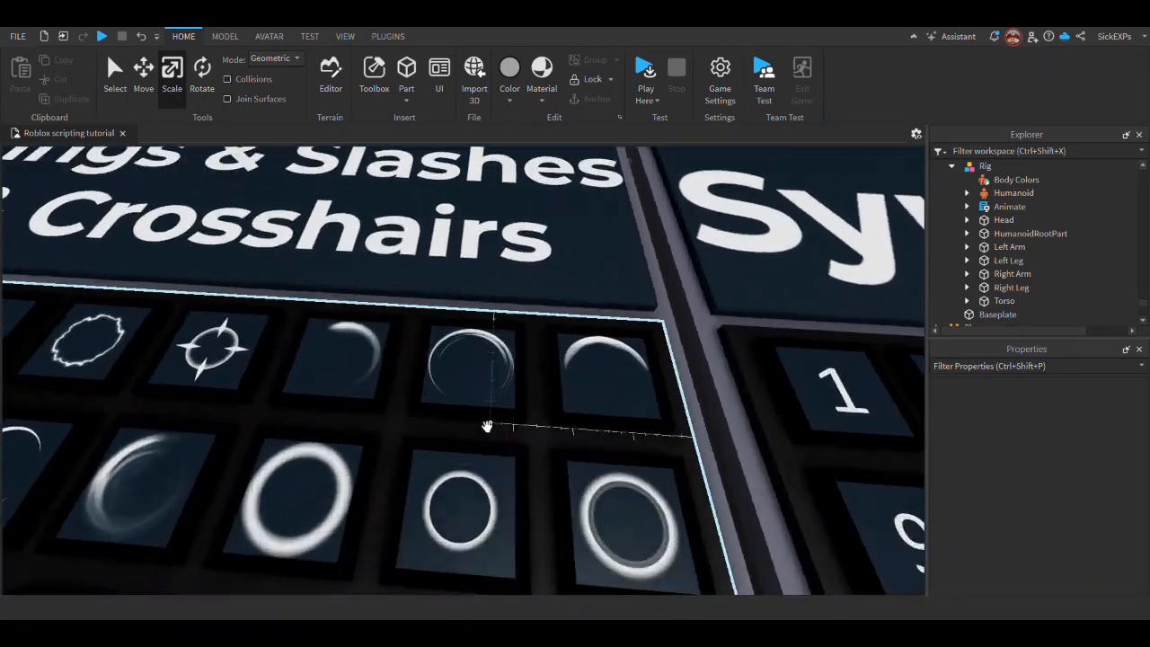
scroll(486, 426, "up", 2)
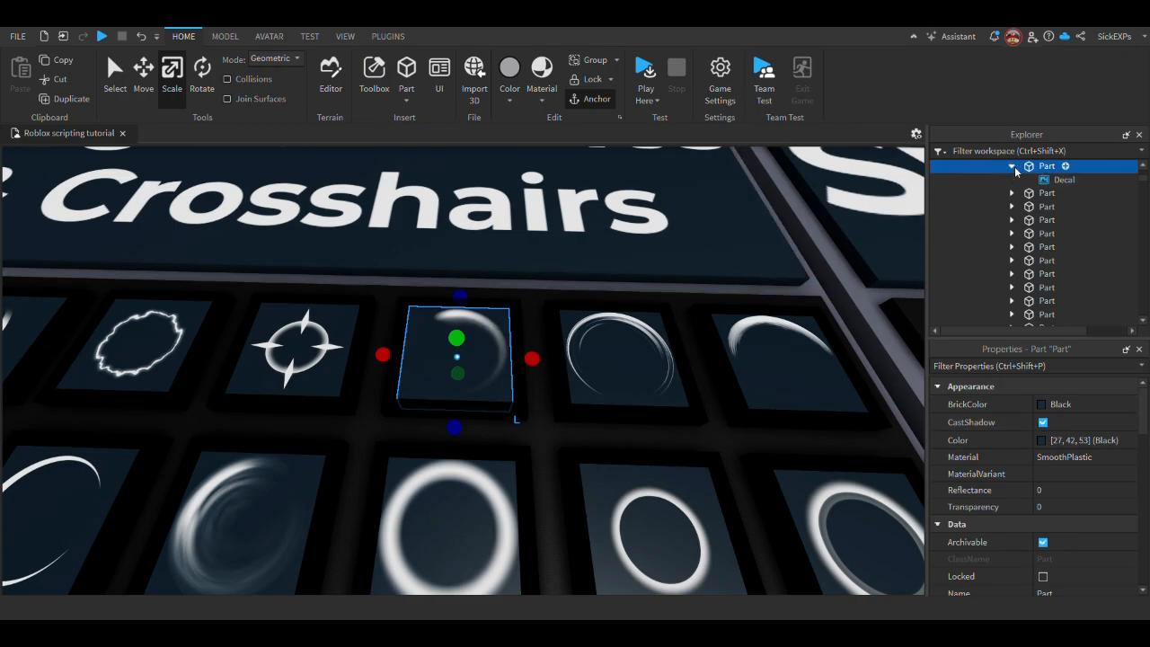
left_click(1061, 179)
left_click(1079, 421)
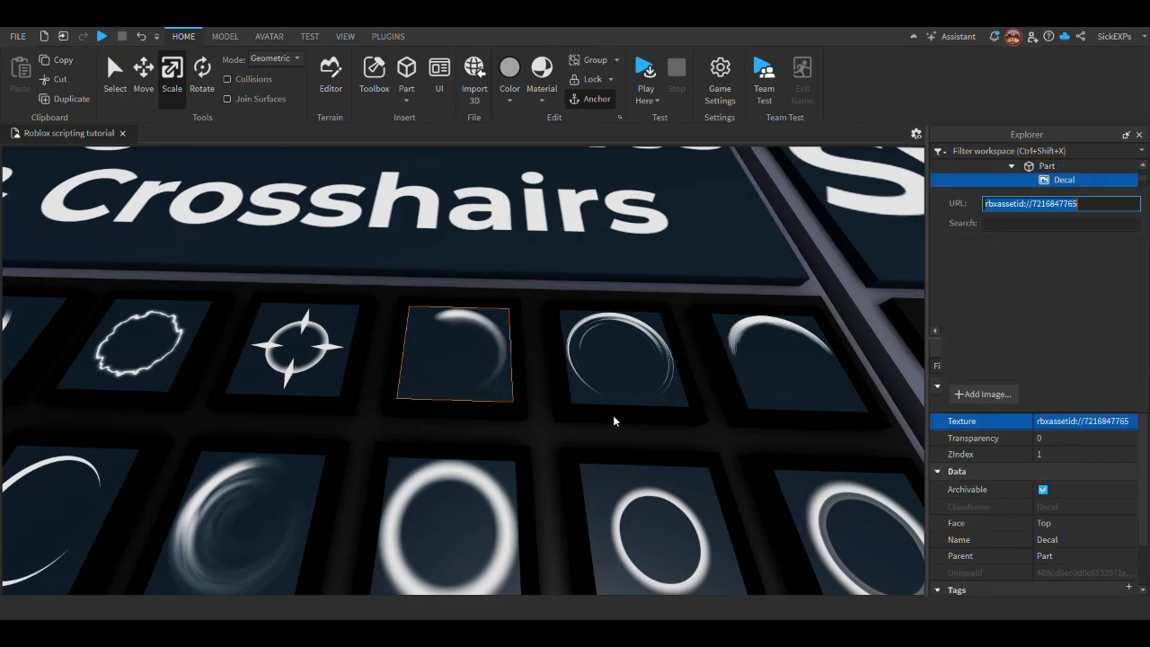
key("Escape")
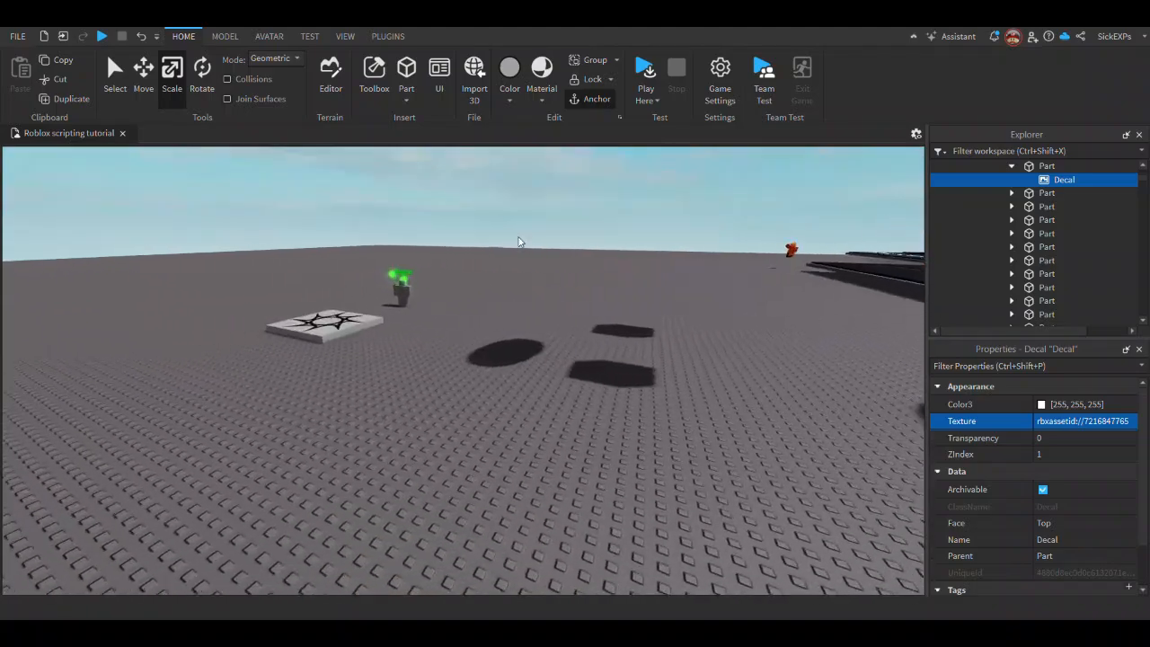
Add a second Attachment to the rig's HumanoidRootPart and select it
left_click(660, 321)
key("w")
right_click_drag(659, 321, 550, 373)
key("s")
left_click(501, 376)
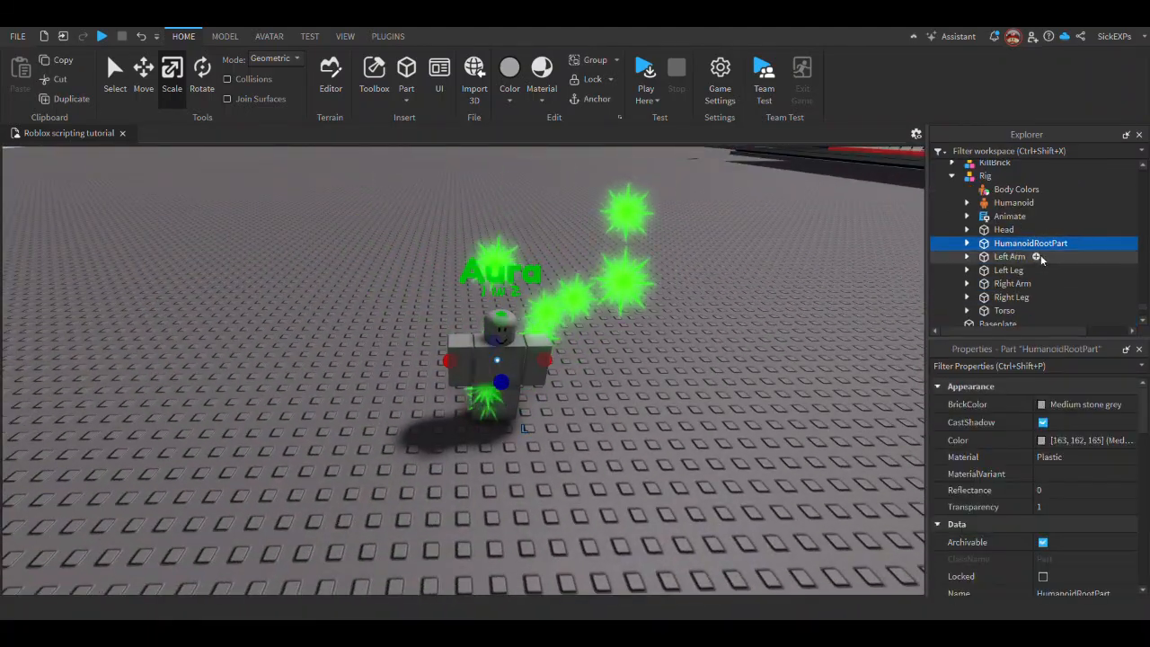
left_click(1078, 243)
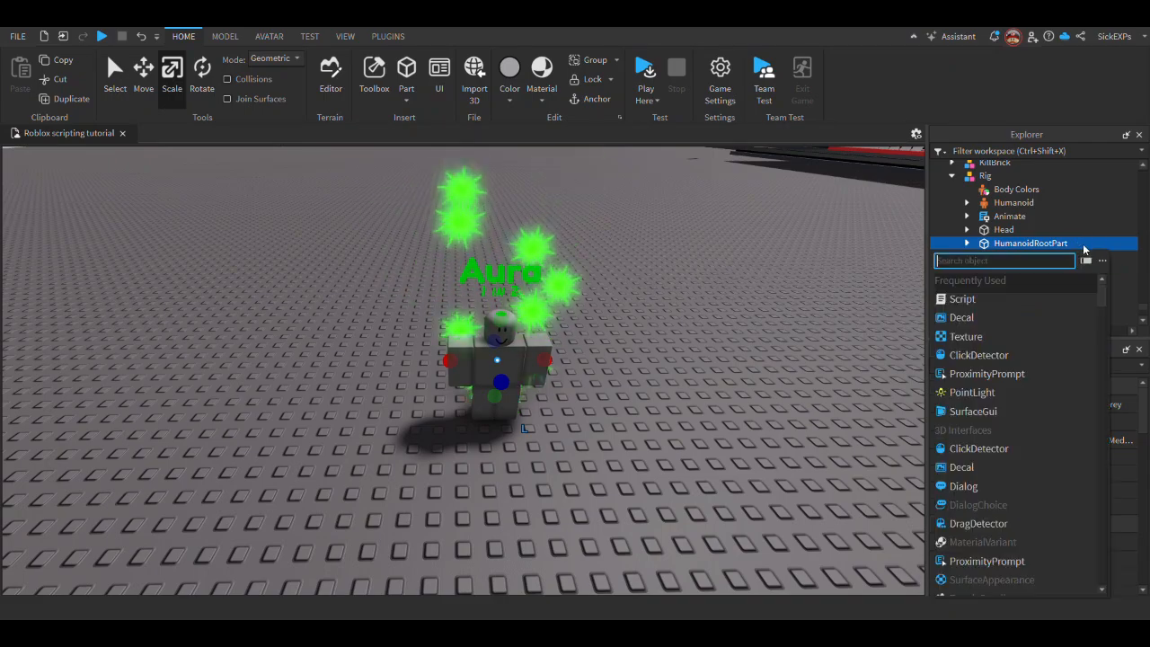
type("atta")
key("Return")
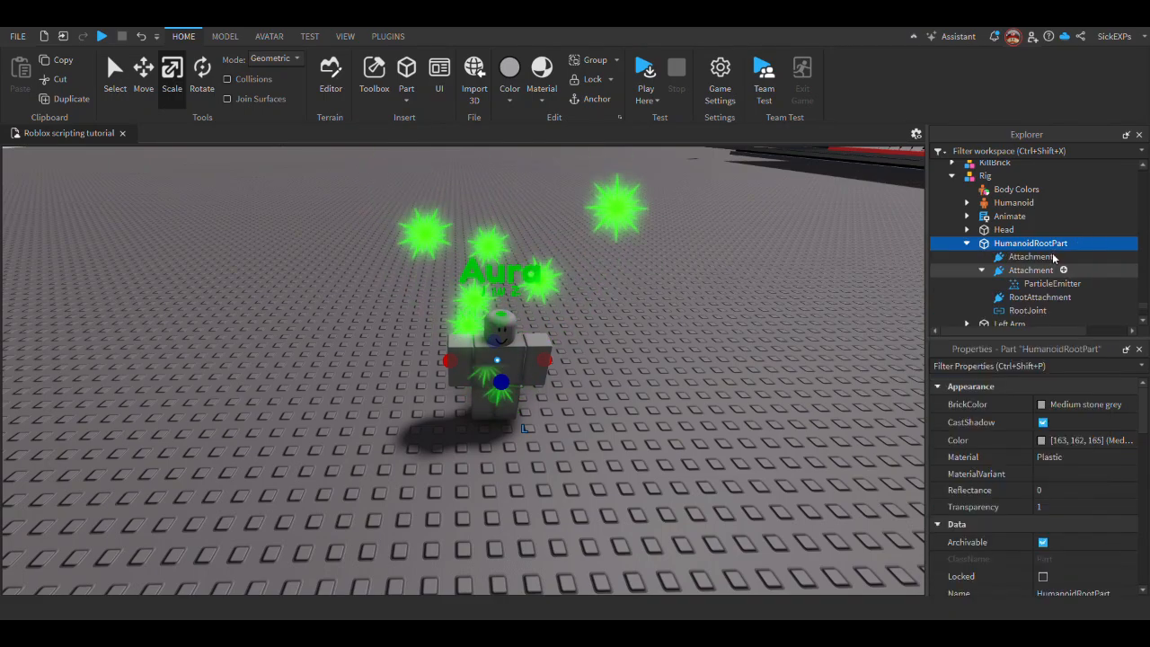
left_click(1056, 257)
key("f")
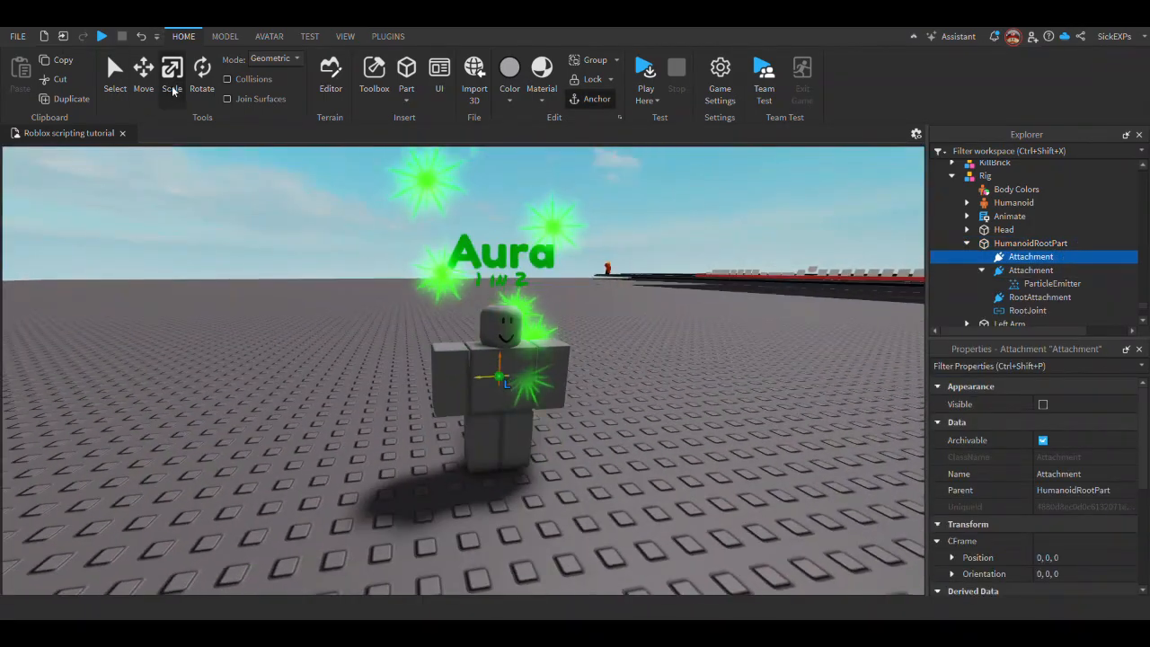
Move the new Attachment down to the rig's feet at position 0, -3, 0
left_click_drag(503, 286, 501, 298)
right_click_drag(501, 297, 500, 297)
key("w")
mouse_move(500, 297)
left_mouse_down()
mouse_move(475, 287)
mouse_move(491, 291)
left_mouse_up()
key("f")
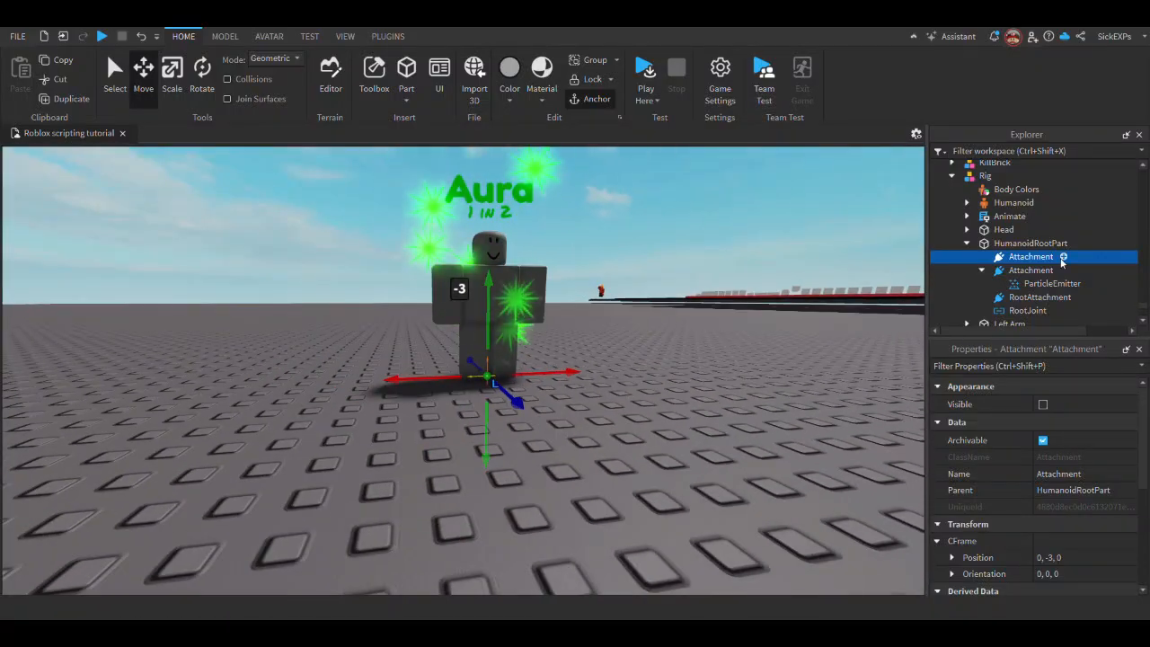
Add a ParticleEmitter to the lowered Attachment and select it
left_click(1063, 257)
left_click(974, 312)
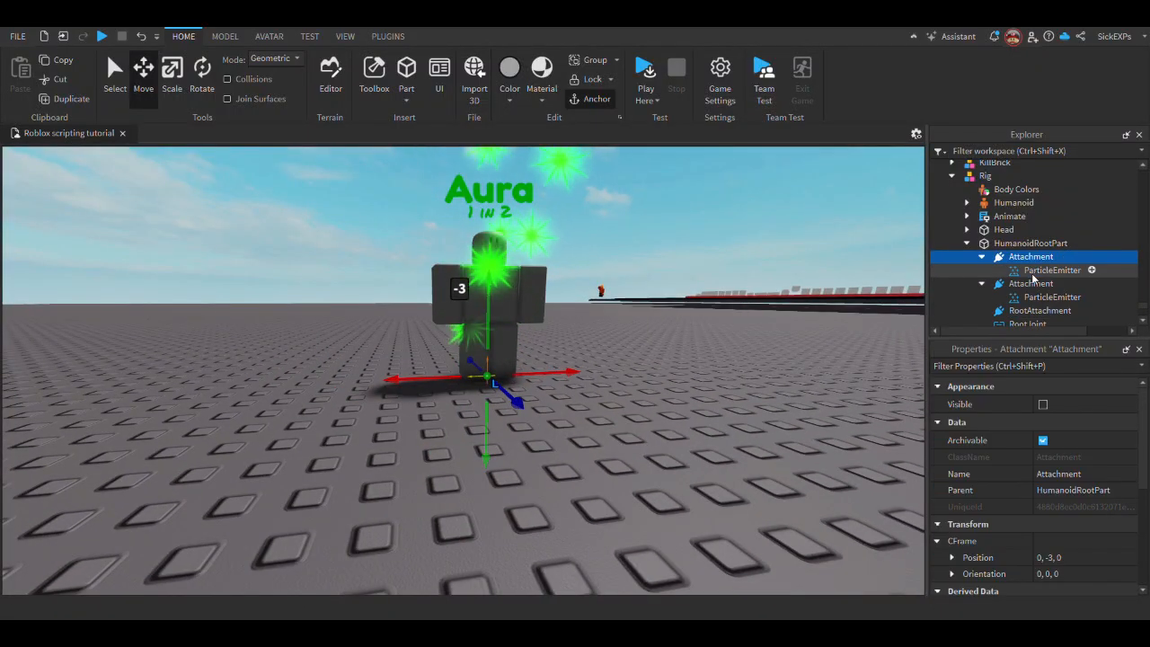
left_click(1047, 271)
Set the new ParticleEmitter's Lifetime to 2, Rate to 5 and Speed to 0.001
scroll(1090, 464, "down", 3)
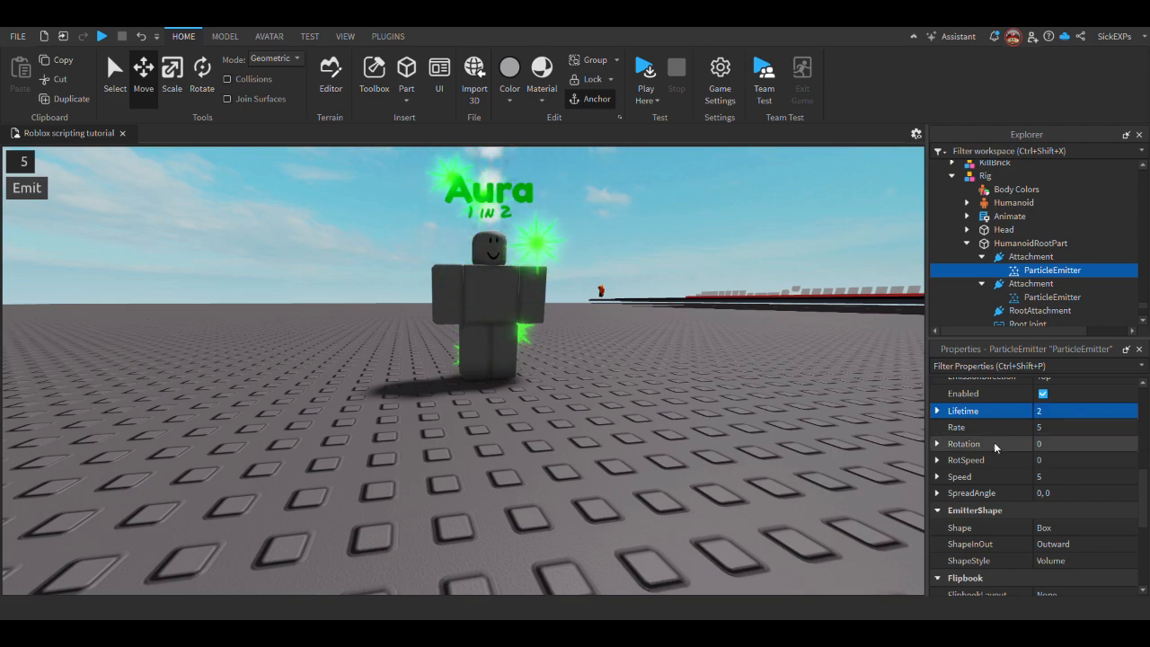
left_click(1054, 476)
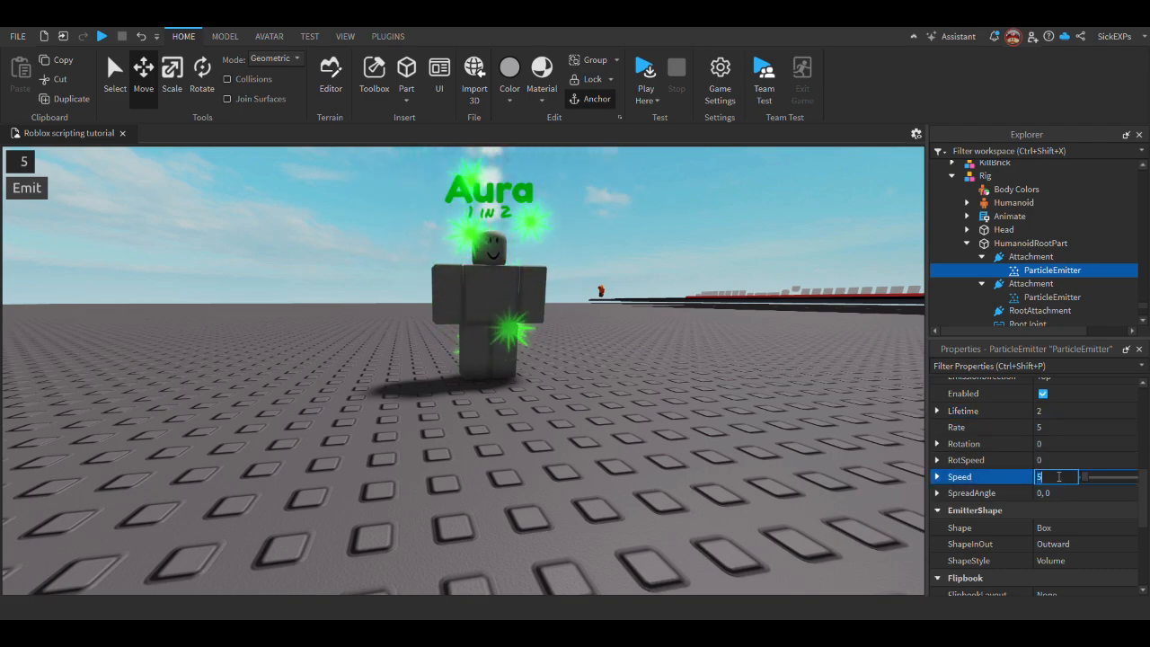
key("Return")
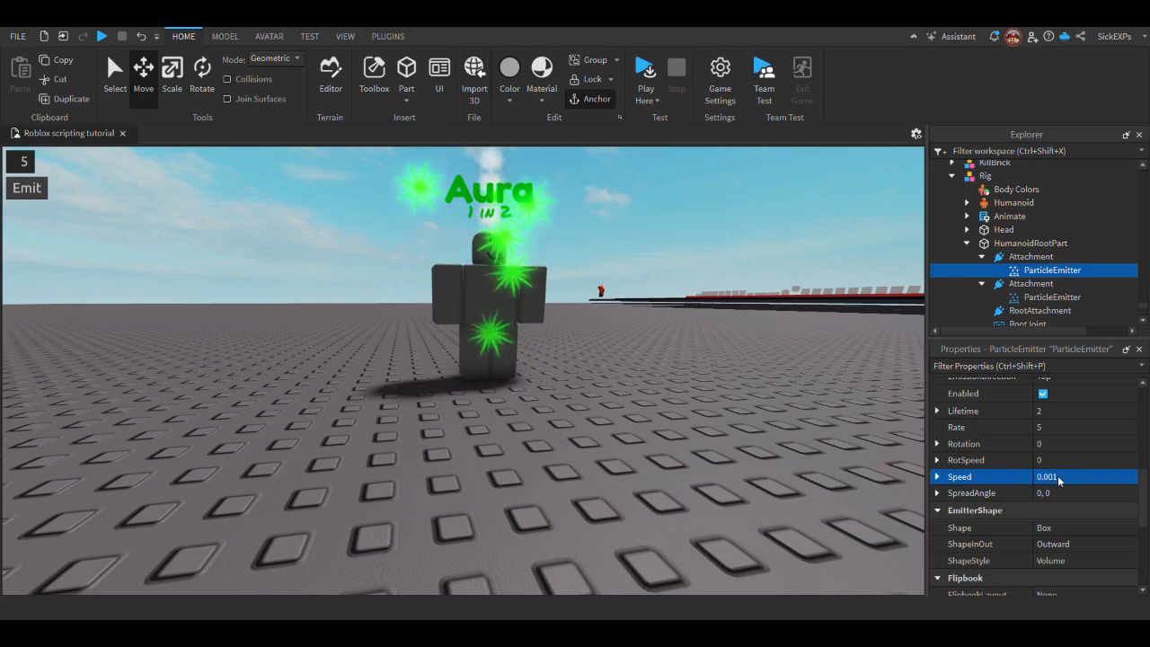
Set the new emitter's Orientation to VelocityPerpendicular so its particles lie flat on the ground
right_click_drag(638, 378, 634, 378)
scroll(1131, 510, "up", 3)
scroll(1131, 510, "up", 3)
left_click(1043, 520)
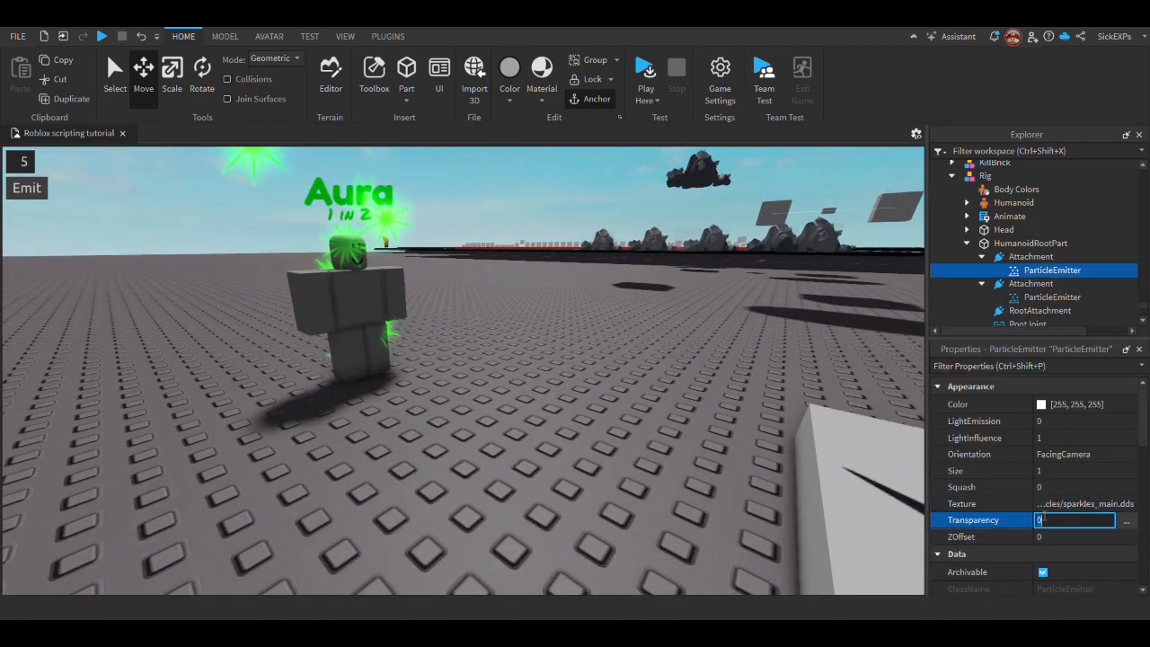
left_click(1063, 454)
left_click(1063, 454)
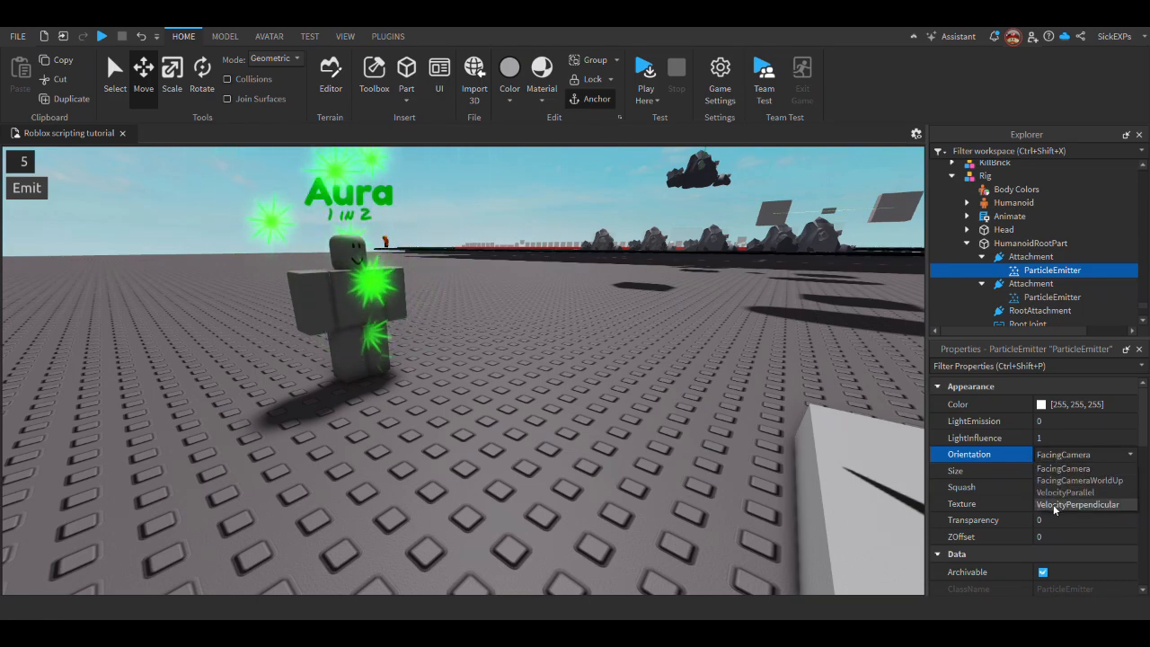
left_click(1071, 505)
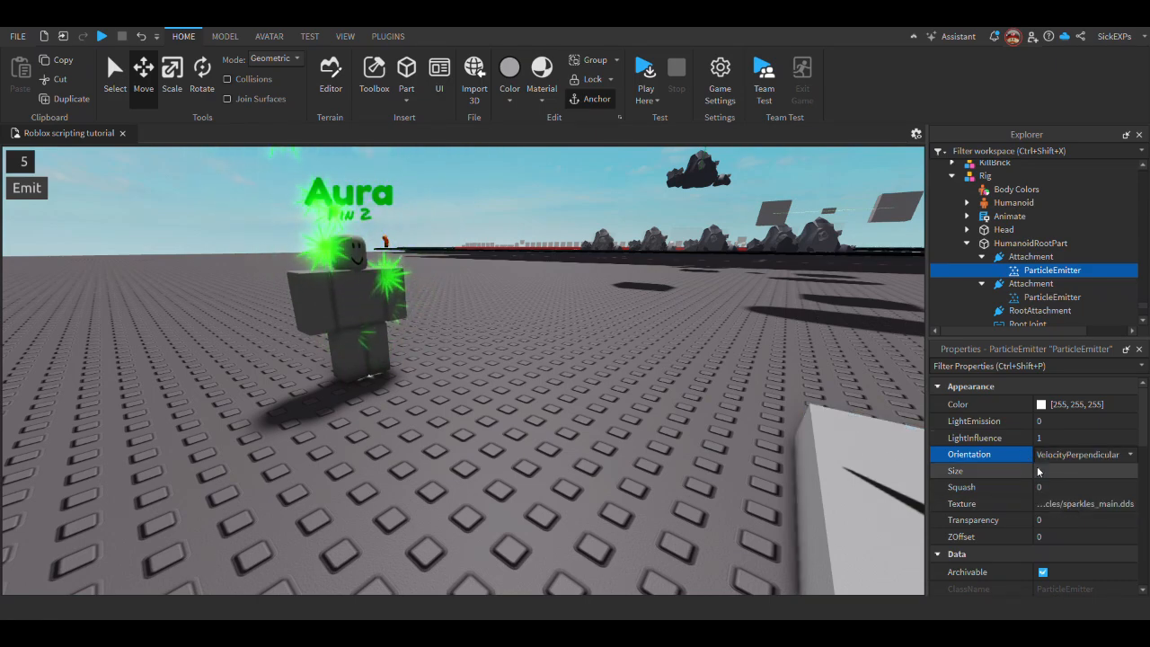
Edit the emitter's Size sequence so particles grow from about 1 to 4.97 at time 1
left_click(1125, 471)
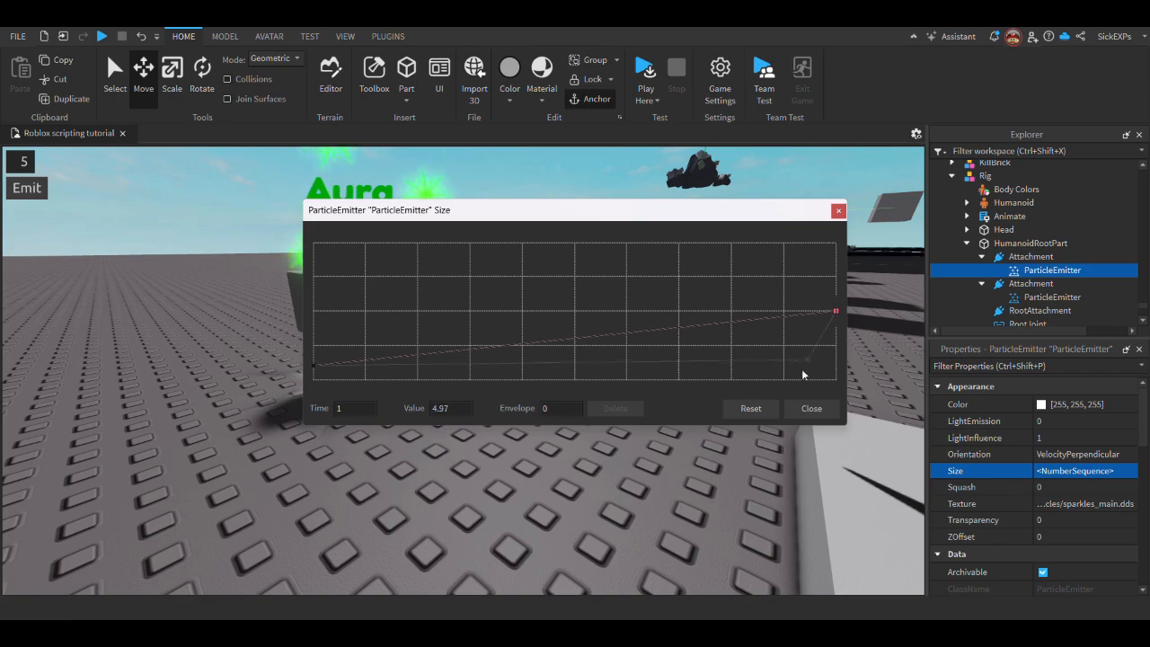
left_click(805, 408)
right_click_drag(649, 410, 634, 411)
scroll(634, 411, "up", 4)
scroll(634, 411, "down", 3)
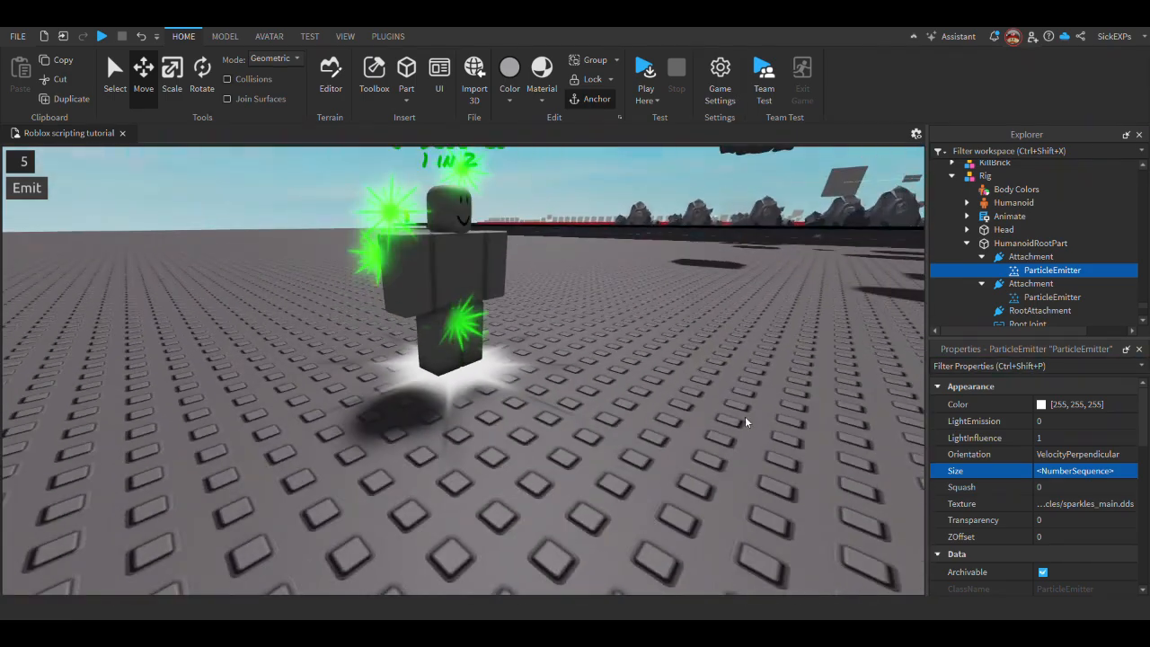
left_click(1069, 505)
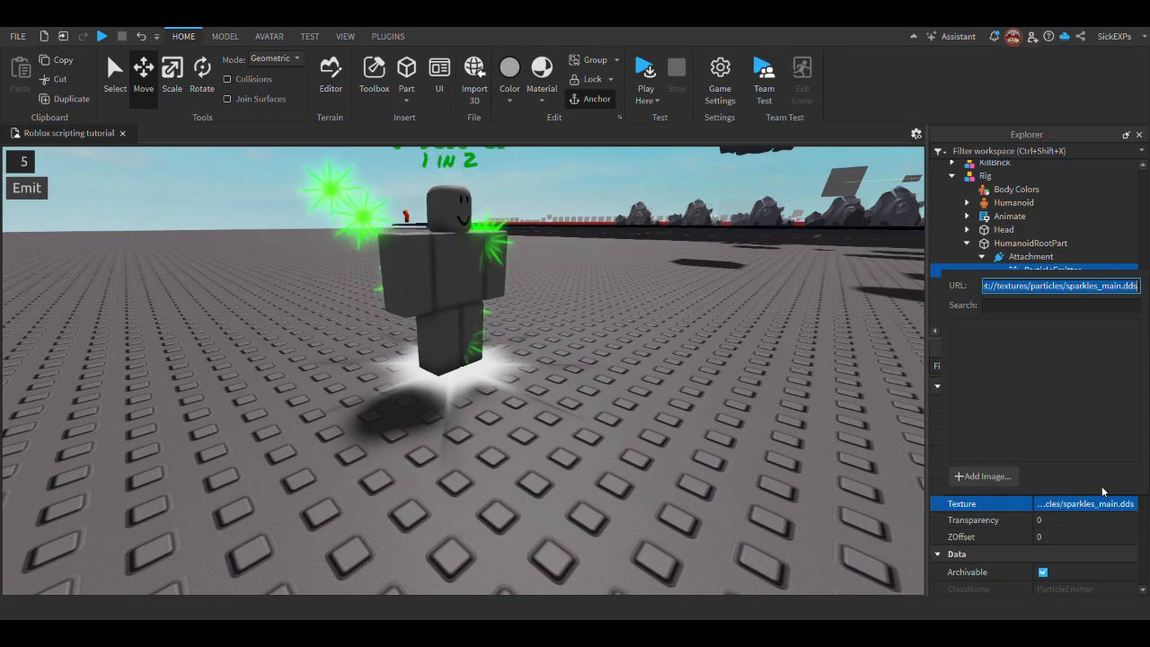
key("ctrl+v")
key("Return")
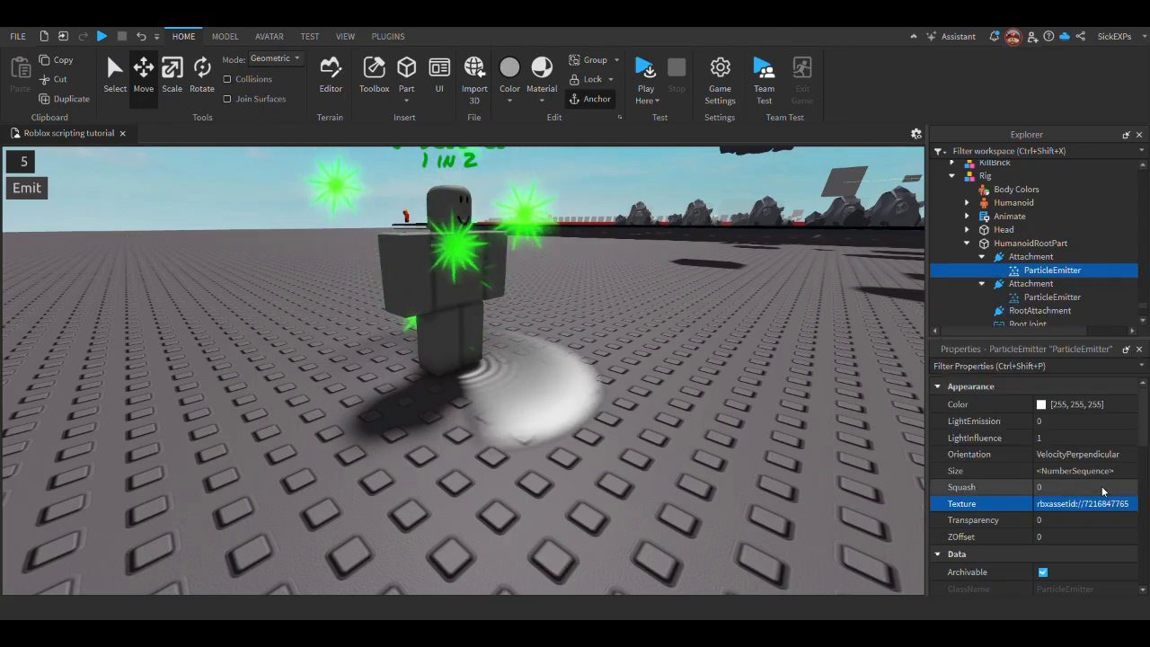
right_click_drag(710, 396, 609, 292)
right_click_drag(608, 285, 692, 324)
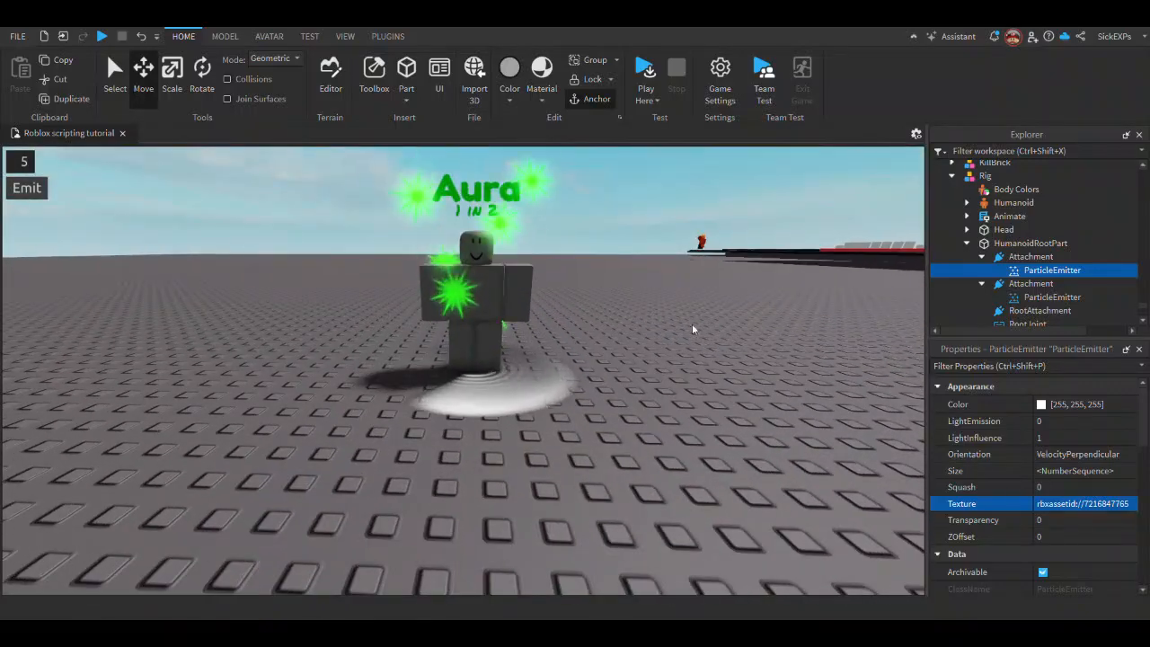
Color the arc particles green (47, 255, 0), with LightEmission 1 and LightInfluence 0
left_click(1041, 405)
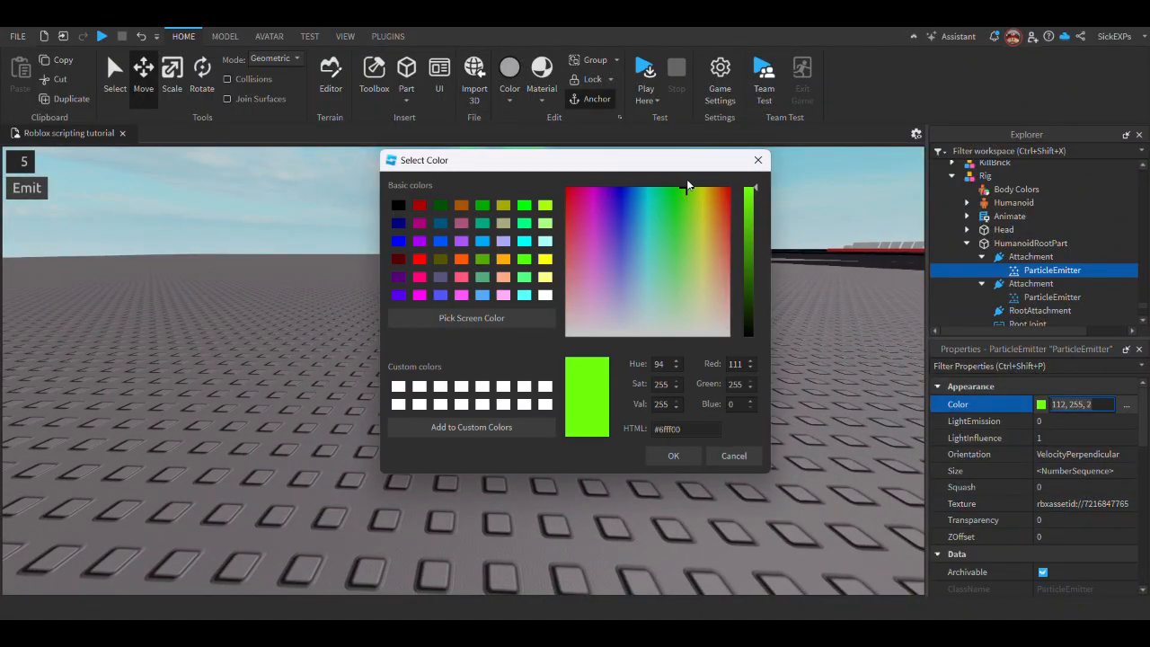
left_click(690, 460)
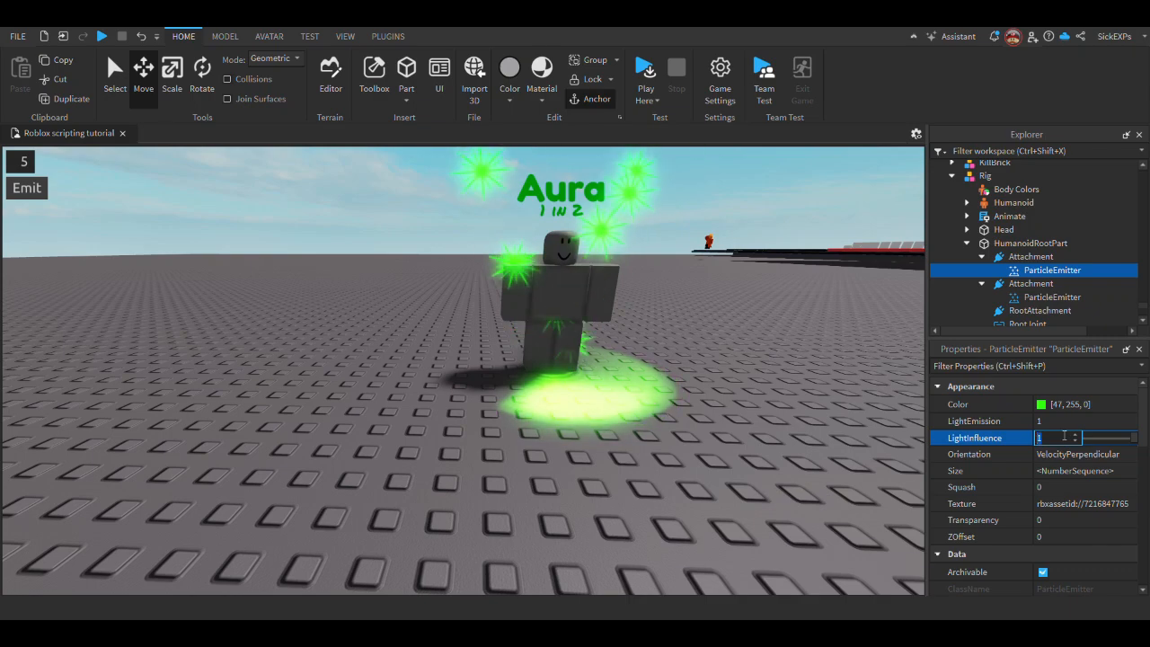
type("0")
key("Return")
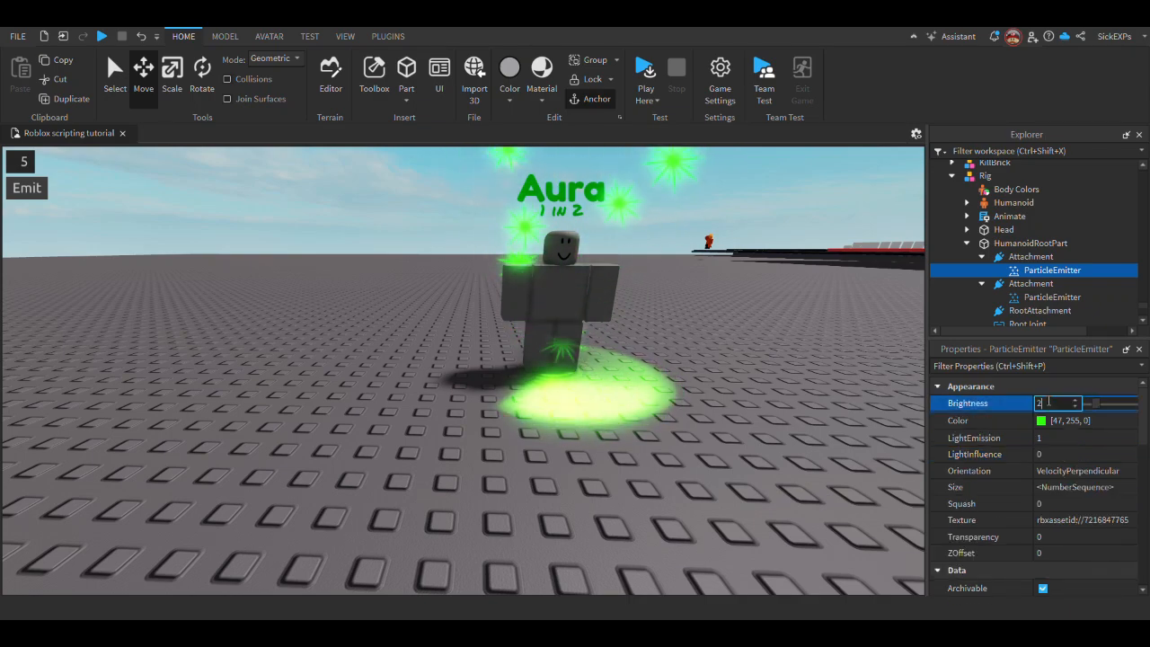
Set the arc emitter's Brightness to 2, Rate to 3 and RotSpeed to 50, and inspect the spin up close
scroll(1042, 422, "down", 6)
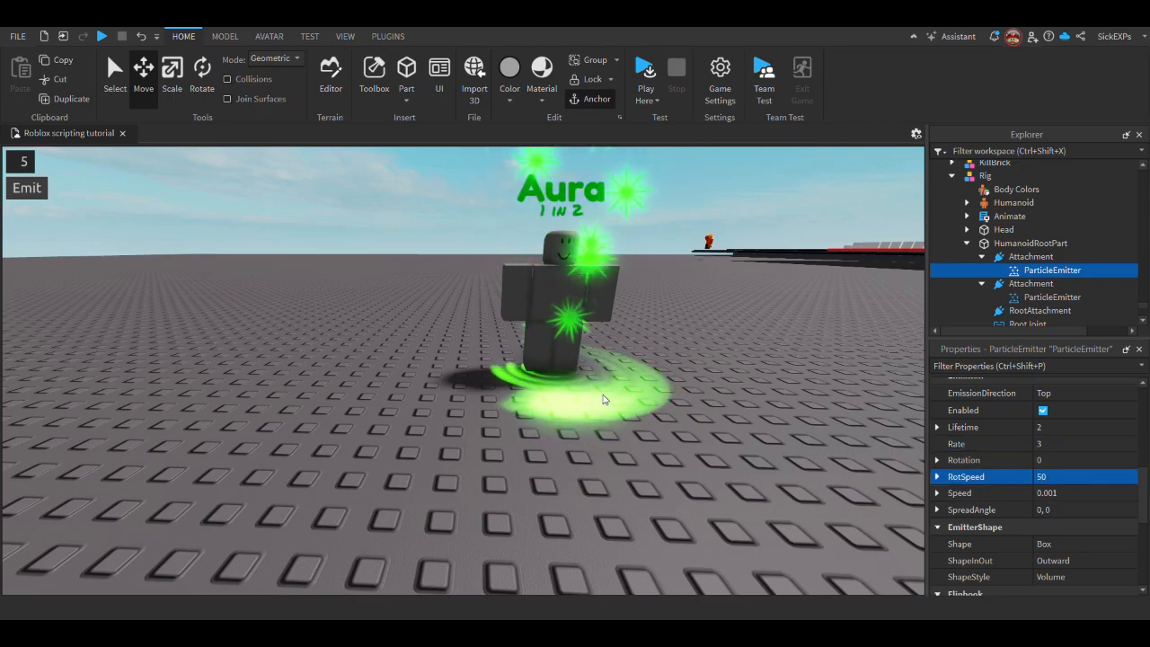
right_click_drag(604, 399, 596, 394)
key("w")
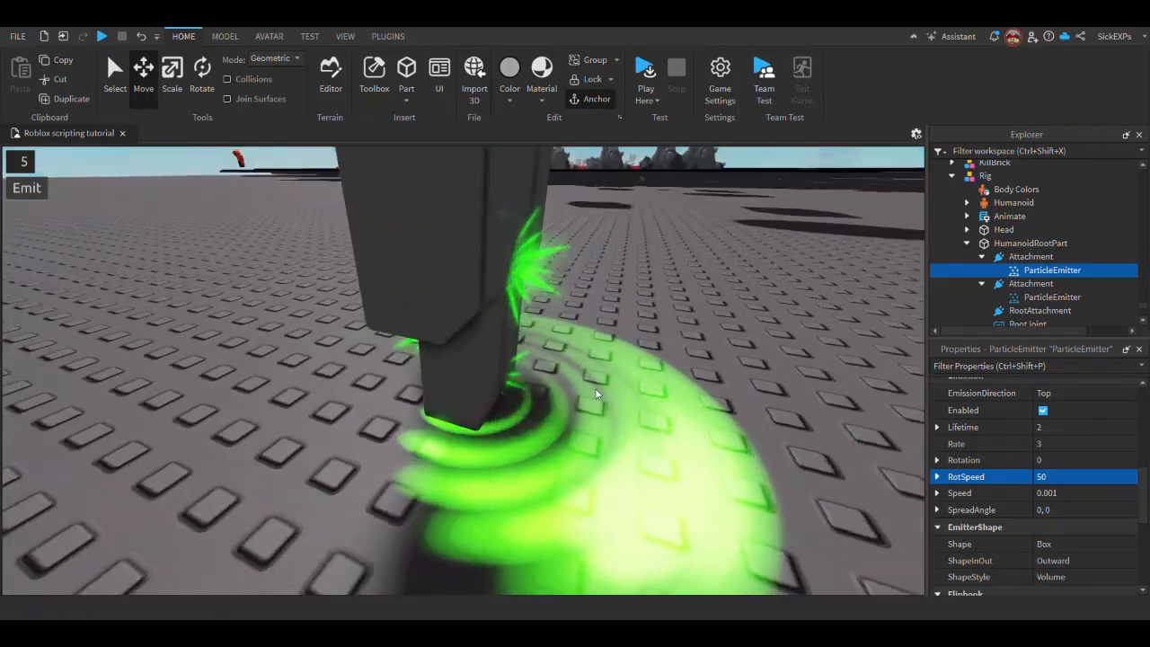
key("s")
Try reversed RotSpeed values of -100 and -200 on the arc emitter, viewing the spin from above
left_click(1053, 476)
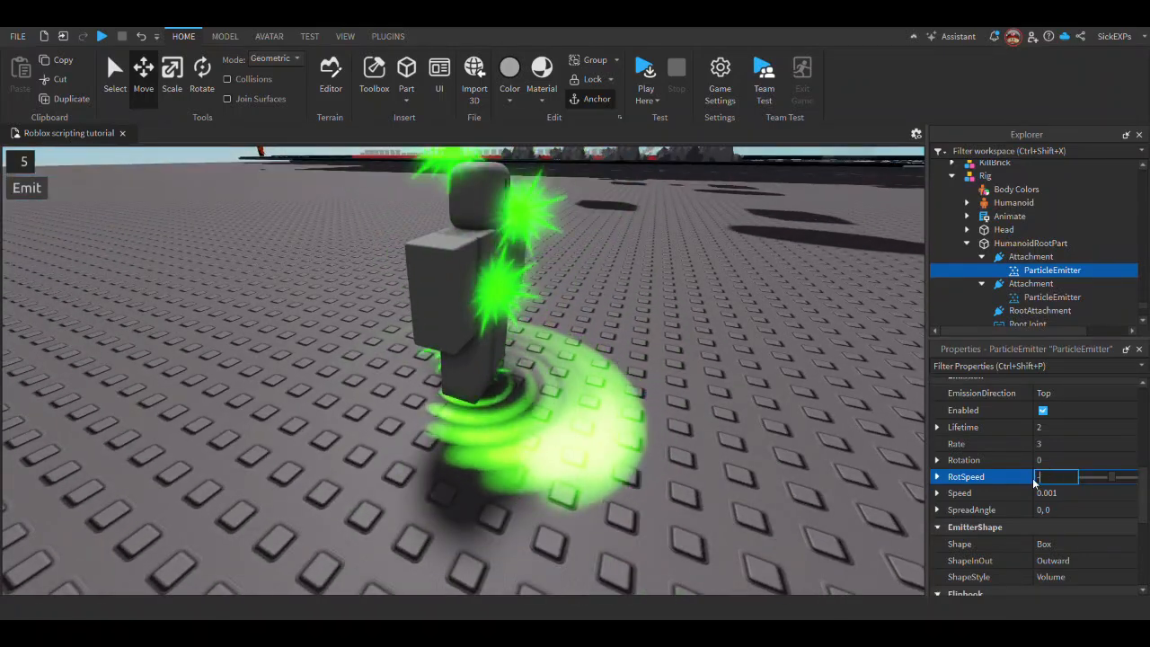
type("-")
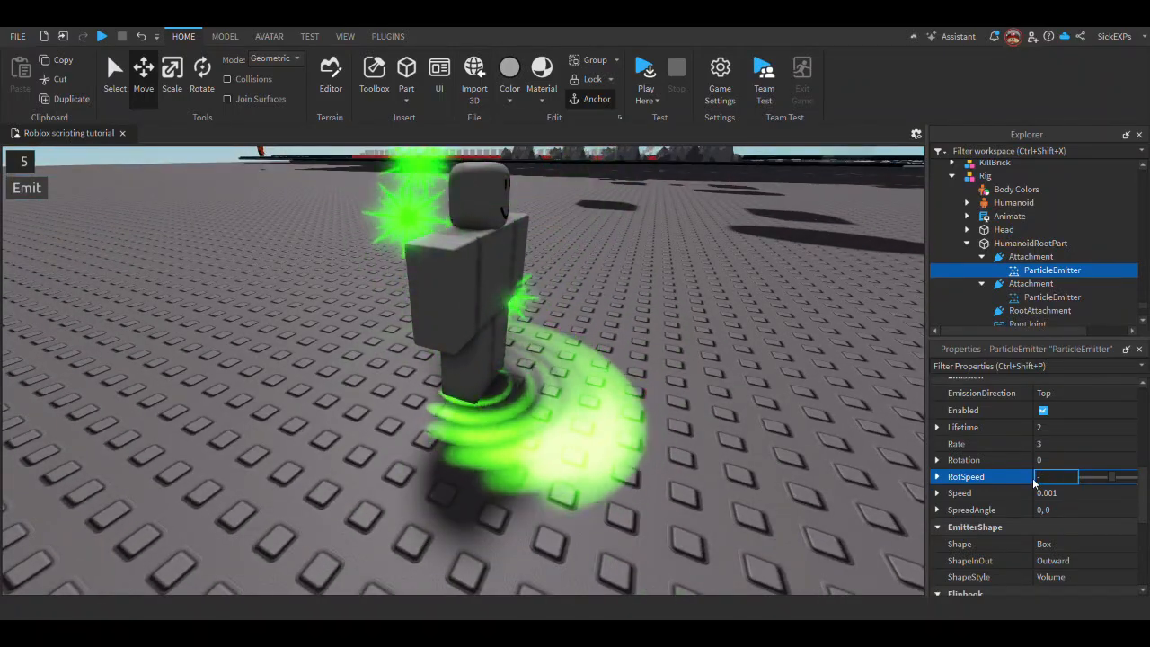
type("100")
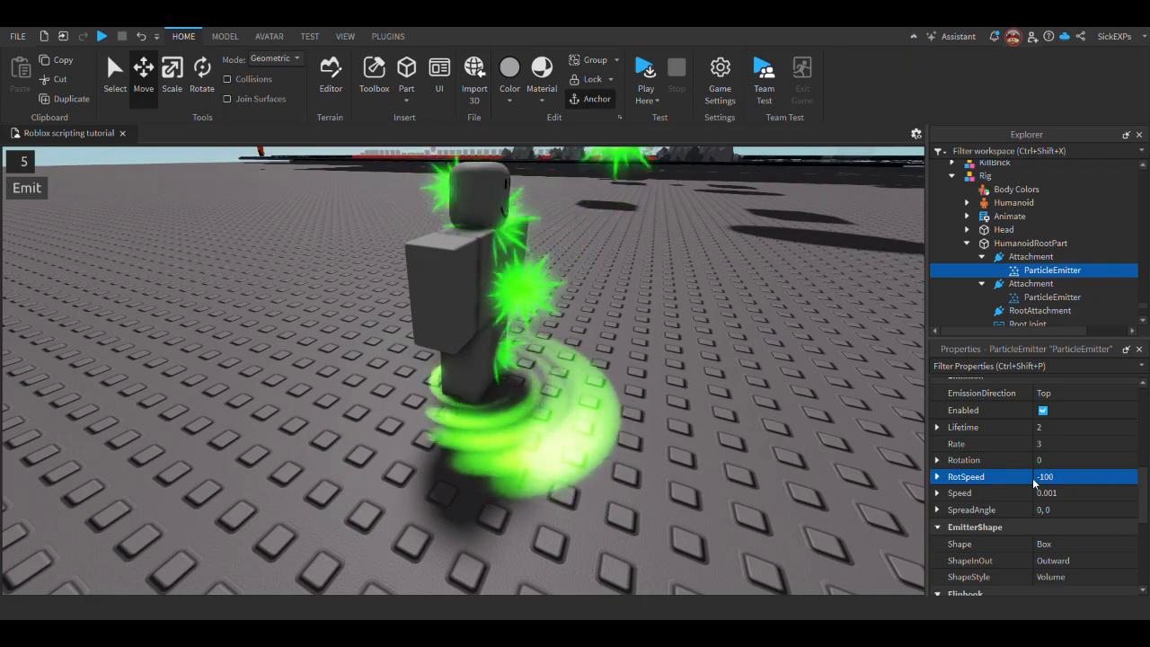
right_click_drag(692, 493, 692, 493)
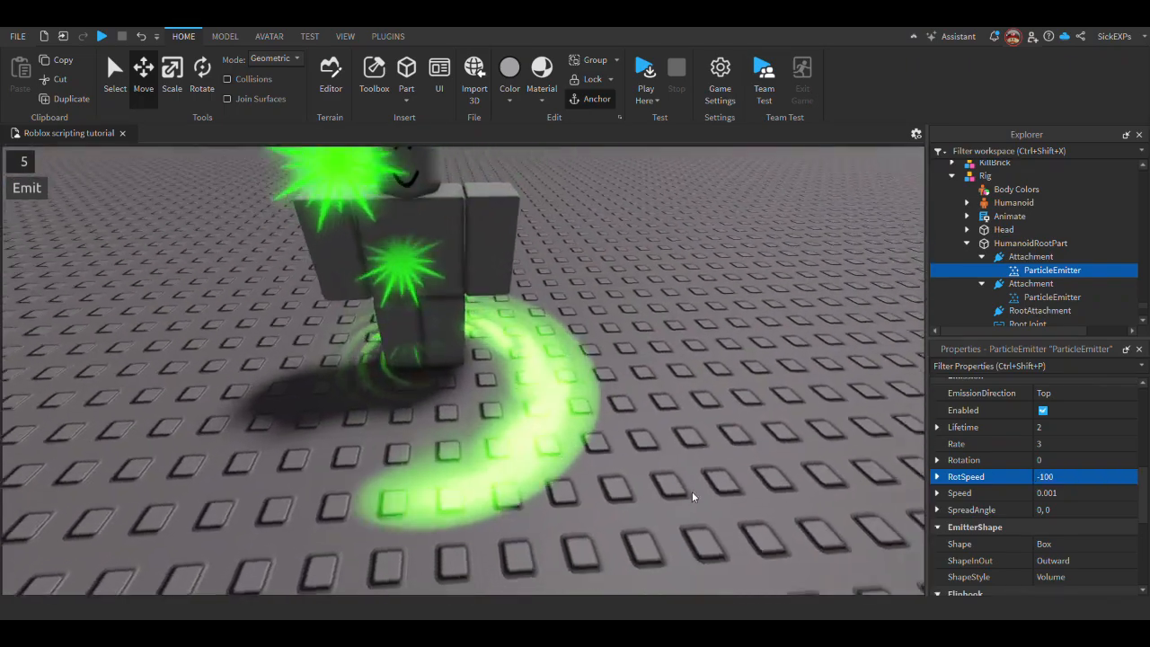
scroll(691, 497, "down", 4)
left_click(1046, 477)
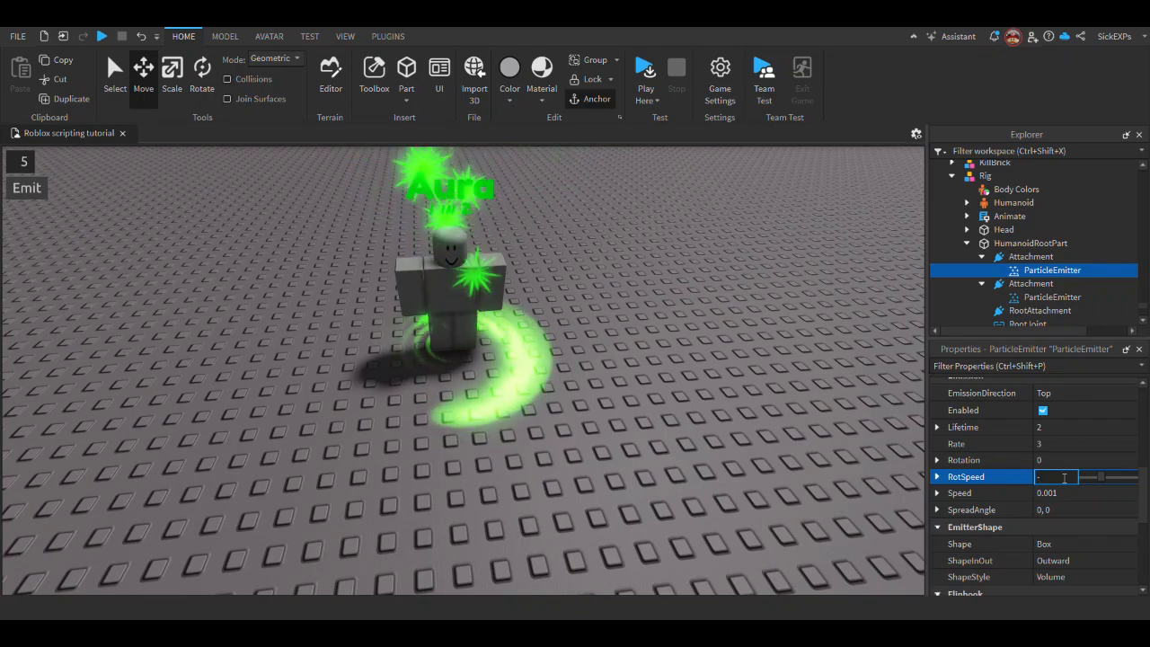
right_click_drag(514, 375, 480, 368)
Set the arc emitter's RotSpeed to -360
left_click(1062, 477)
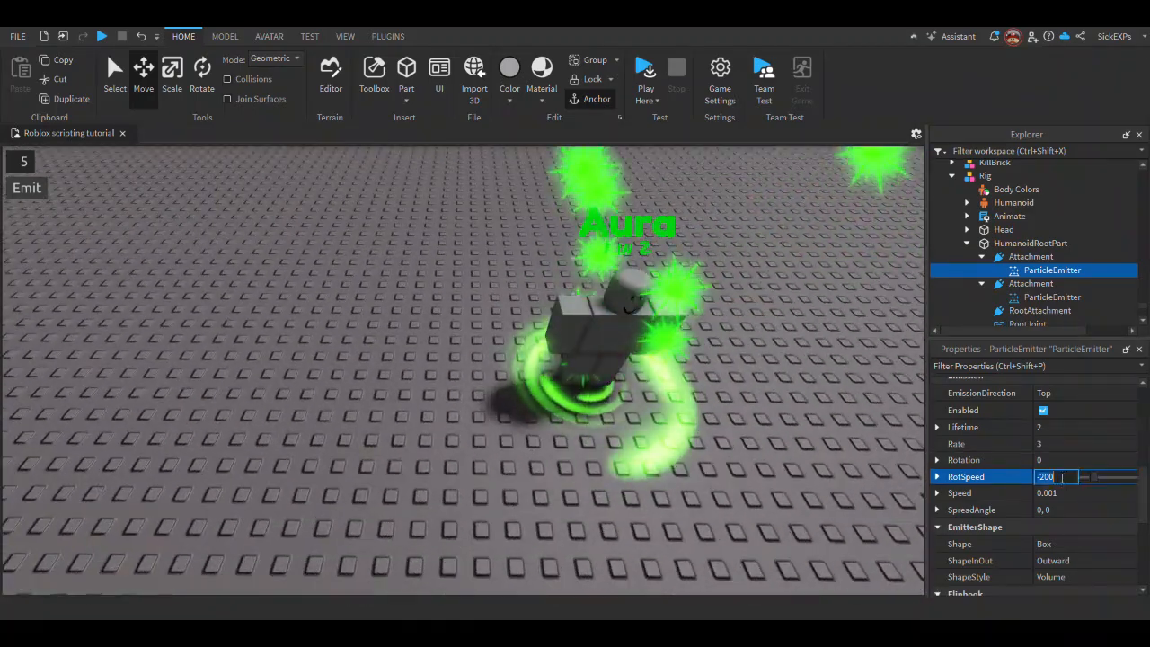
type("-360")
key("Return")
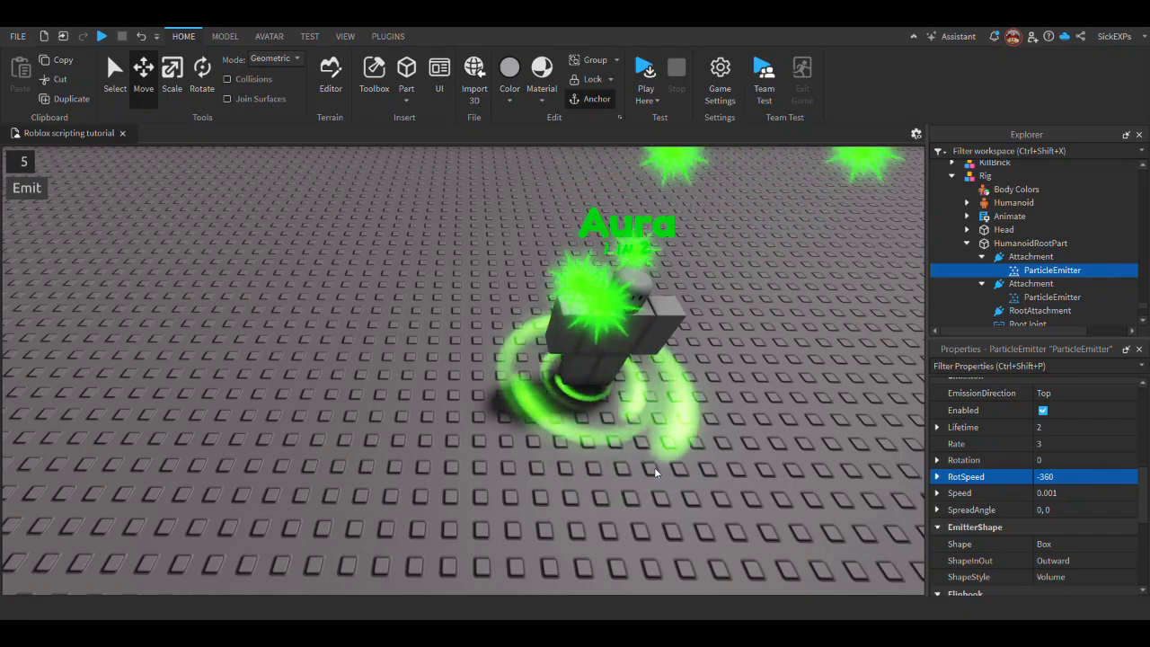
right_click_drag(651, 466, 652, 467)
Set the arc emitter's Lifetime to 3
scroll(1061, 481, "up", 1)
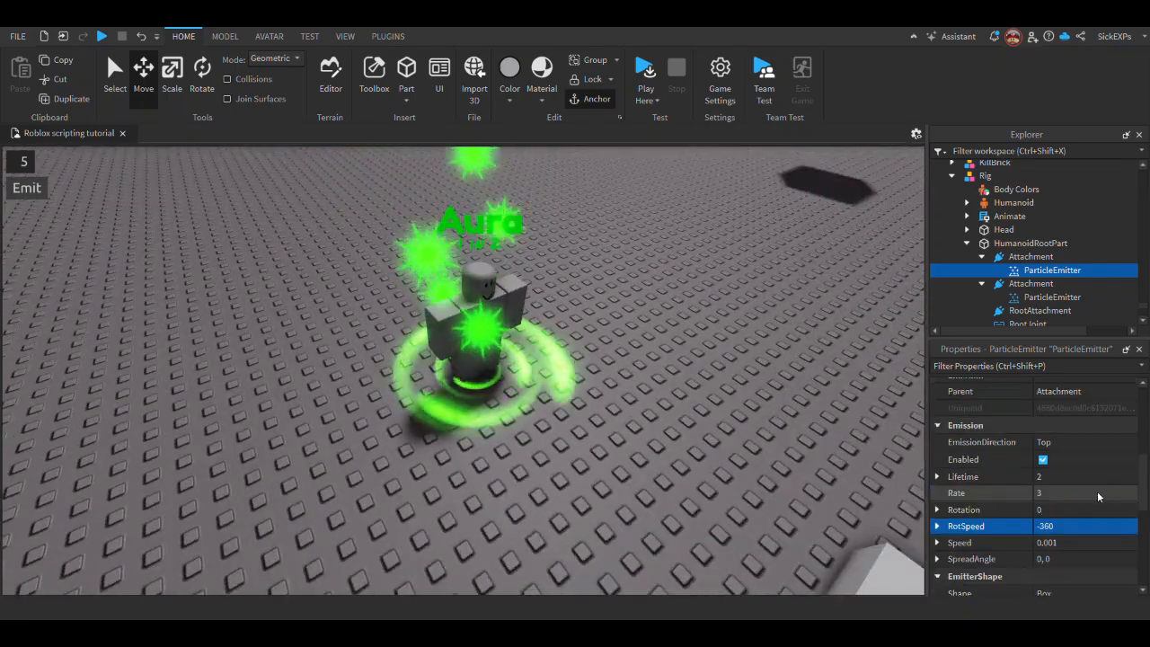
left_click(1060, 478)
type("3")
key("Return")
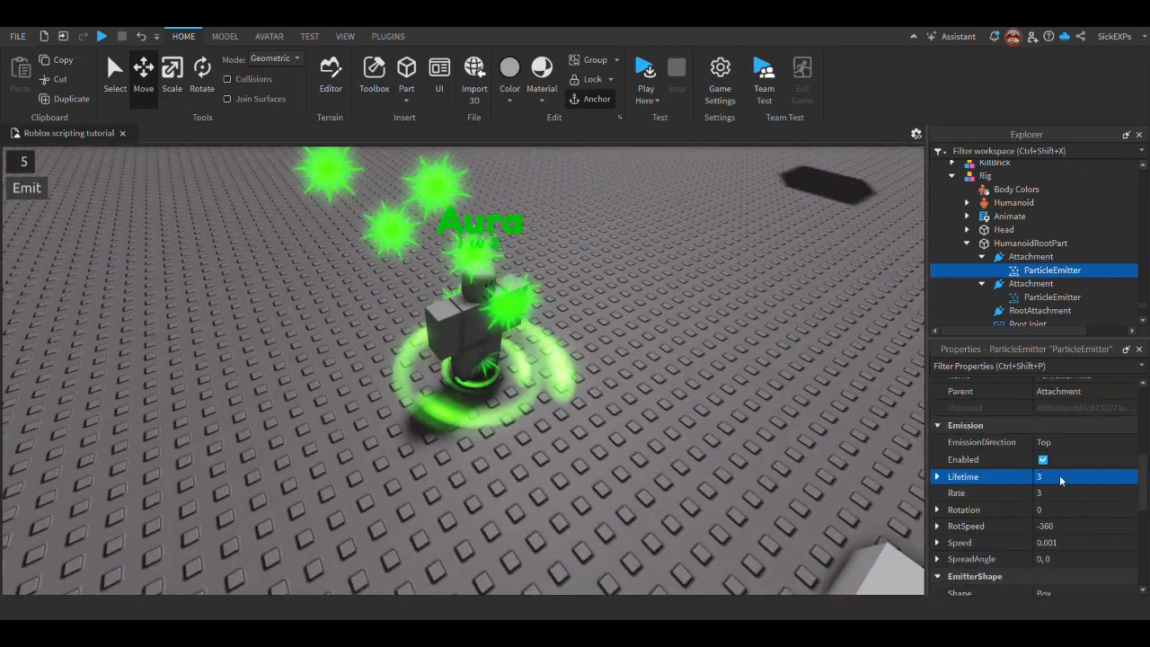
Shape the emitter's Transparency sequence to rise from 0 to about 0.25 at time 0.8, reaching 1 at the end
right_click_drag(534, 441, 535, 442)
scroll(1145, 516, "up", 3)
scroll(1144, 515, "up", 2)
left_click(1120, 548)
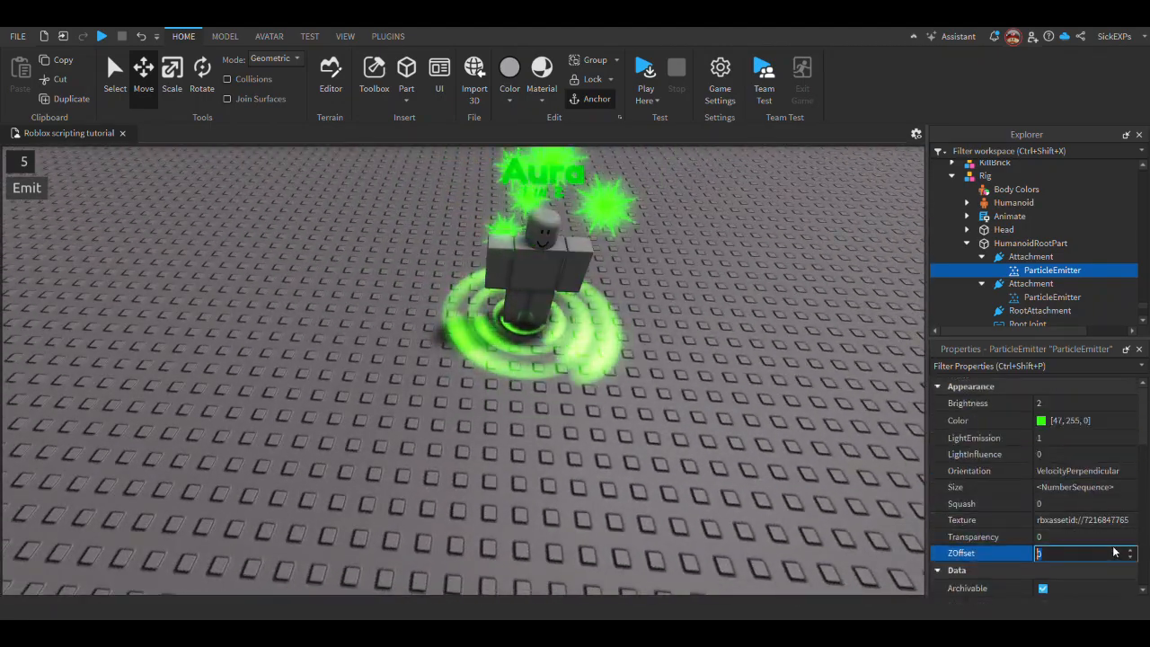
left_click(1120, 542)
left_click(1125, 538)
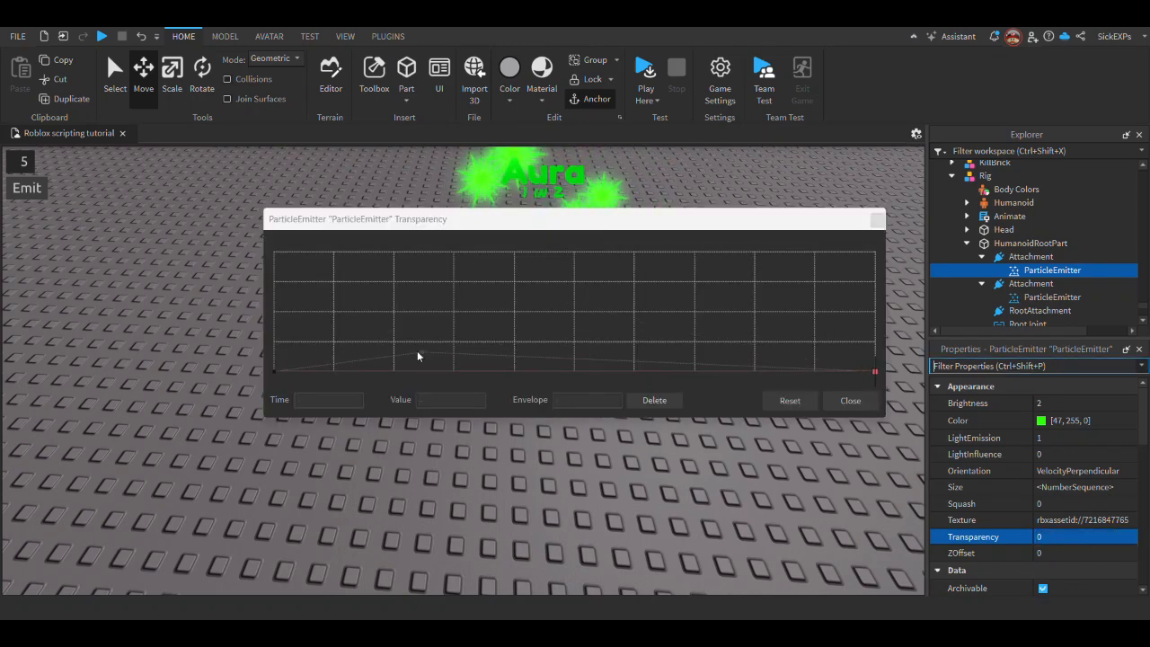
left_click(274, 370)
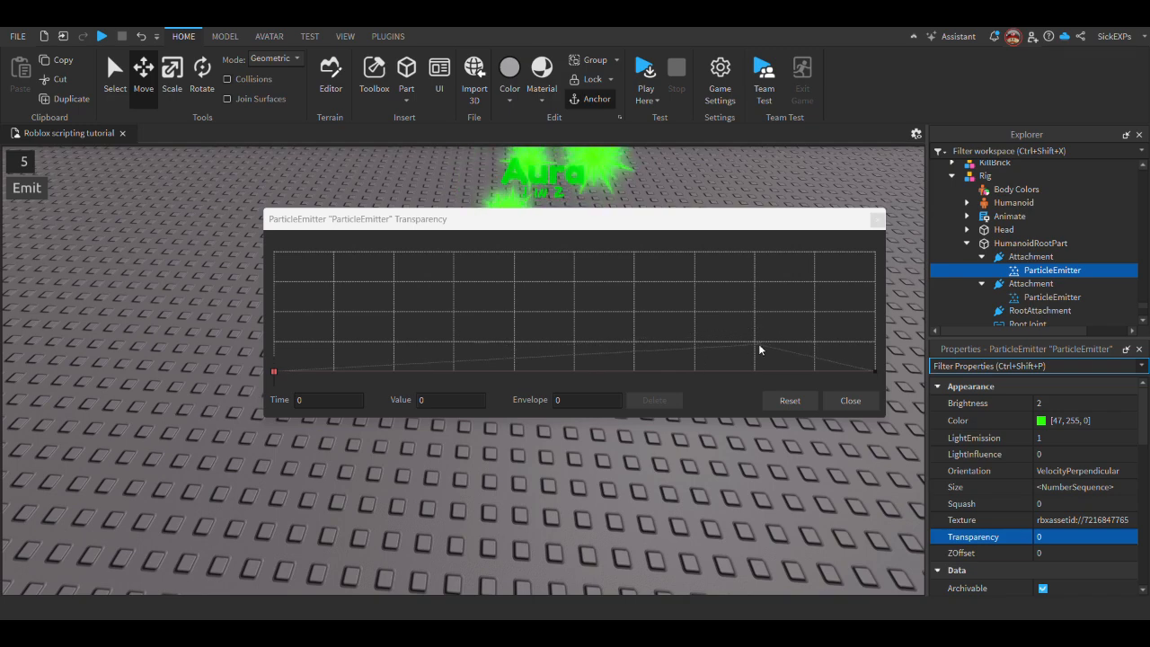
left_click(754, 341)
left_click(875, 371)
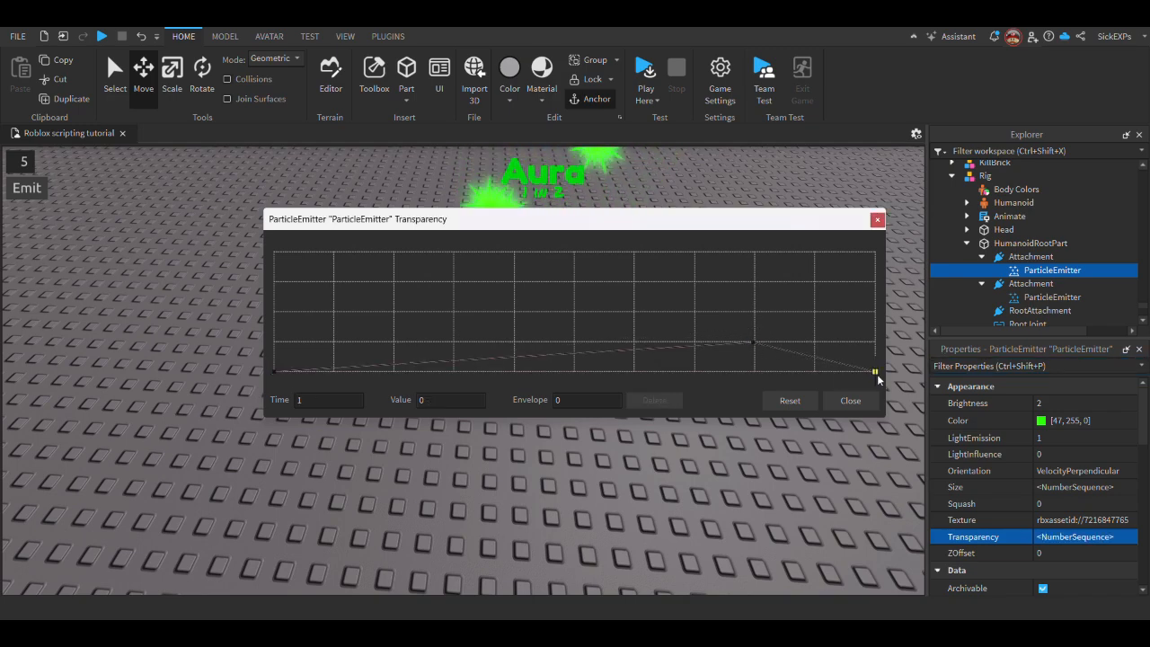
left_click_drag(877, 374, 875, 251)
left_click(848, 400)
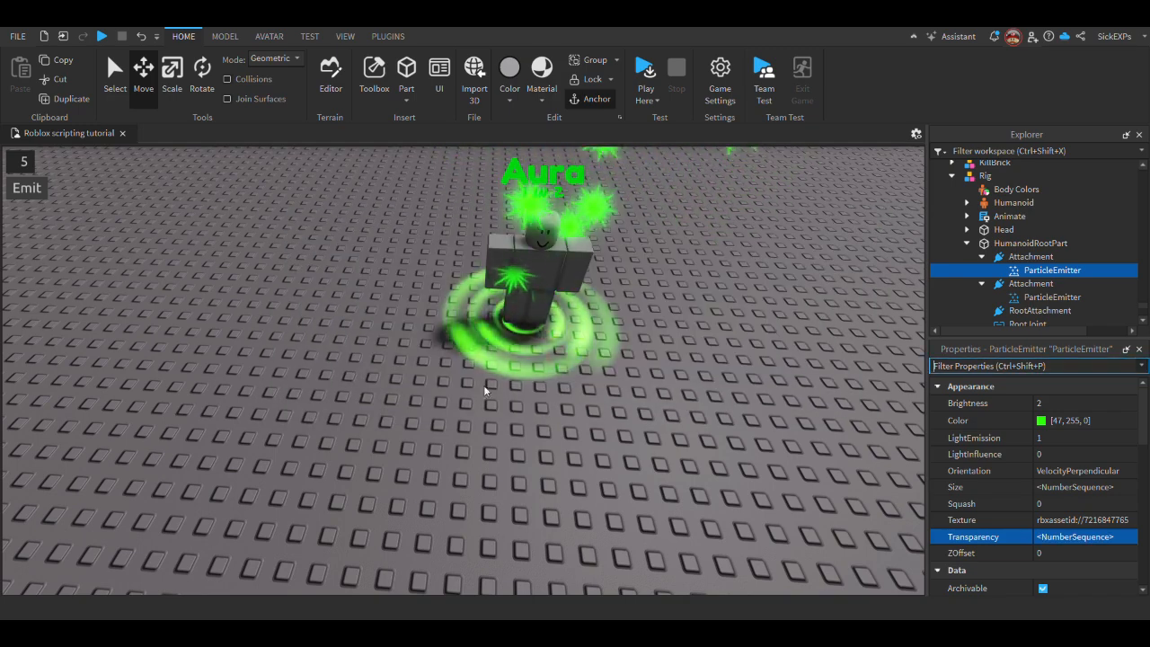
Inspect the ground rings up close and set the emitter's Brightness to 10
scroll(598, 394, "up", 5)
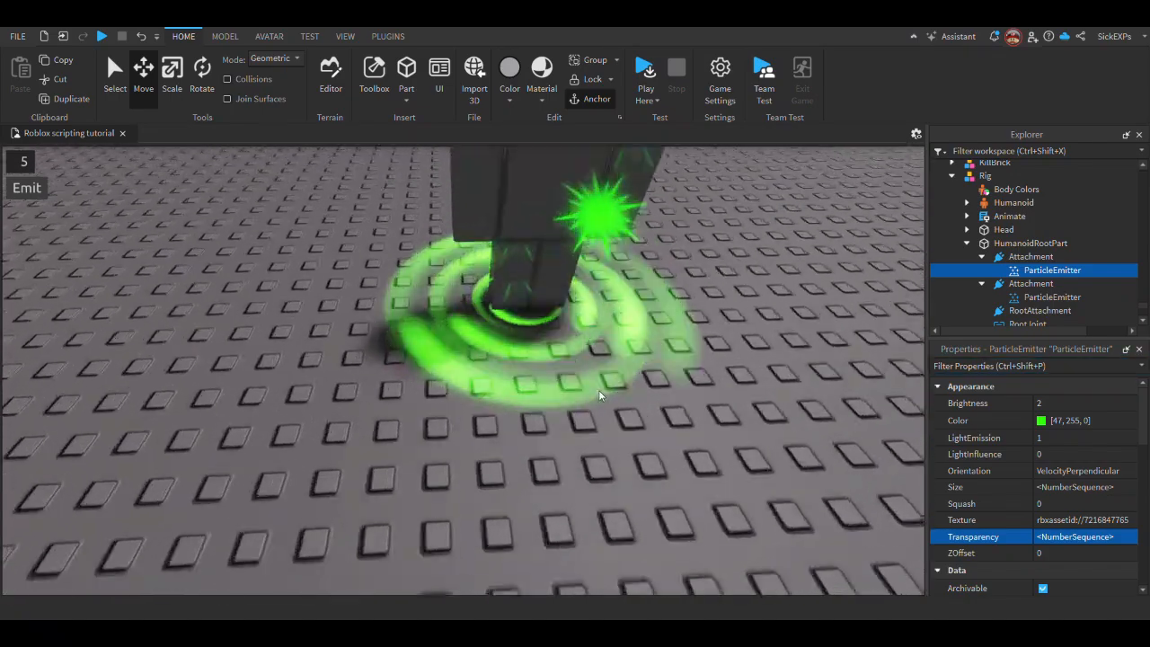
right_click_drag(601, 392, 707, 361)
scroll(707, 361, "down", 5)
left_click(1086, 406)
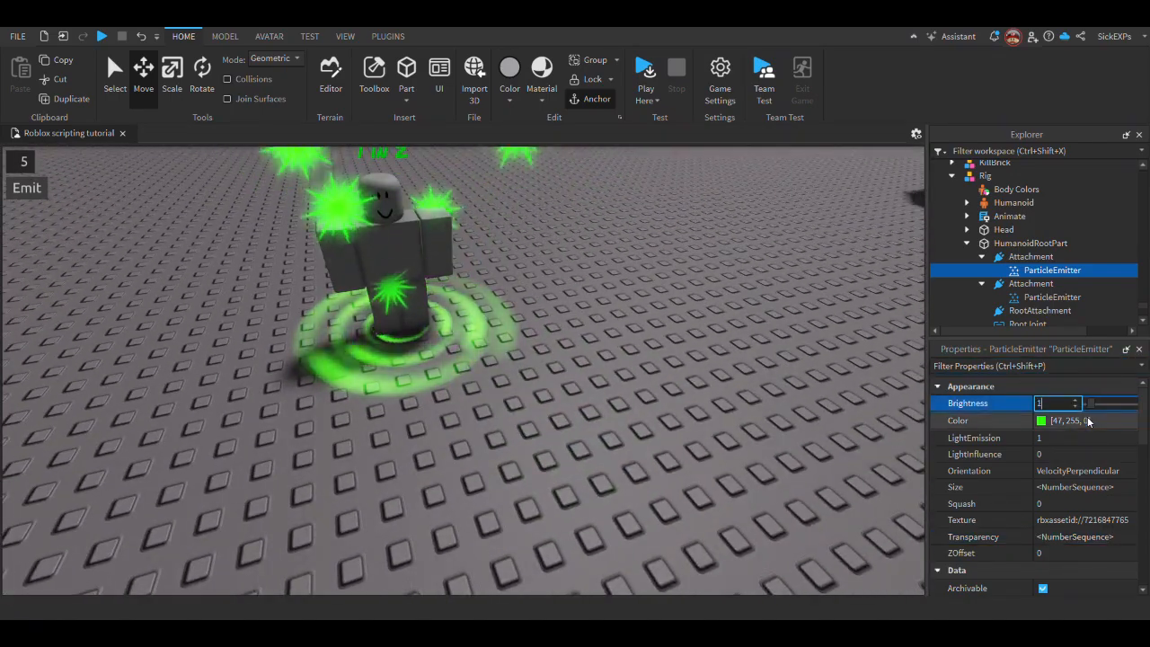
type("10")
key("Return")
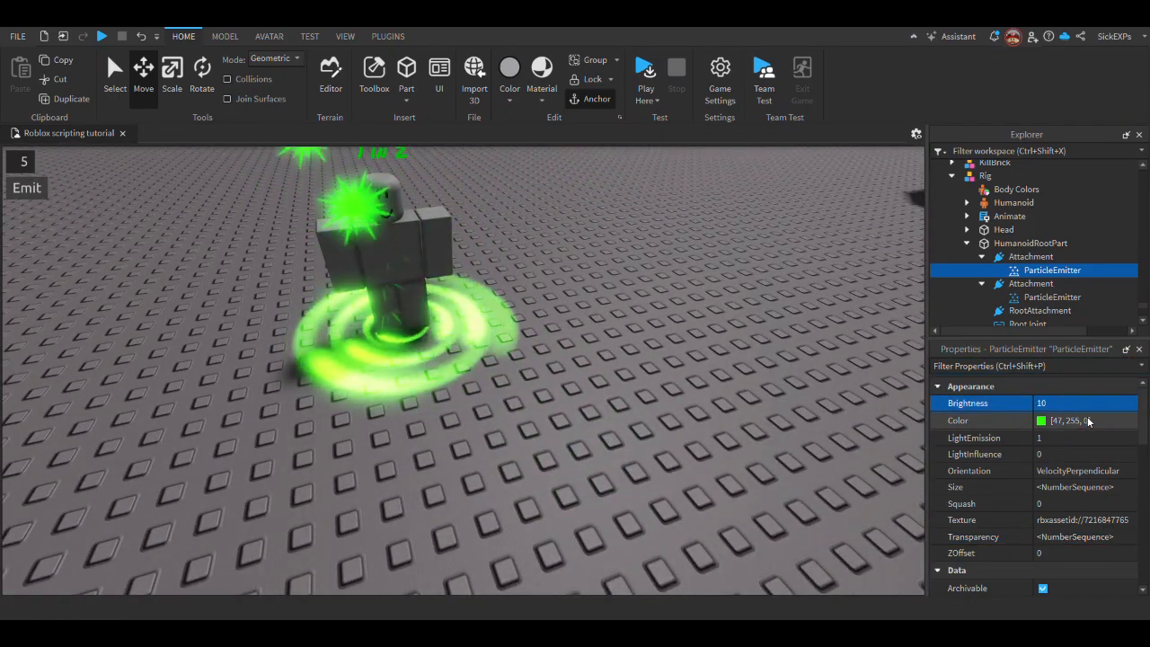
Examine the rig's starburst particles and glowing ground rings from several distances and angles
right_click_drag(573, 354, 574, 367)
scroll(578, 362, "up", 4)
scroll(578, 362, "down", 4)
scroll(577, 361, "up", 3)
scroll(413, 335, "down", 3)
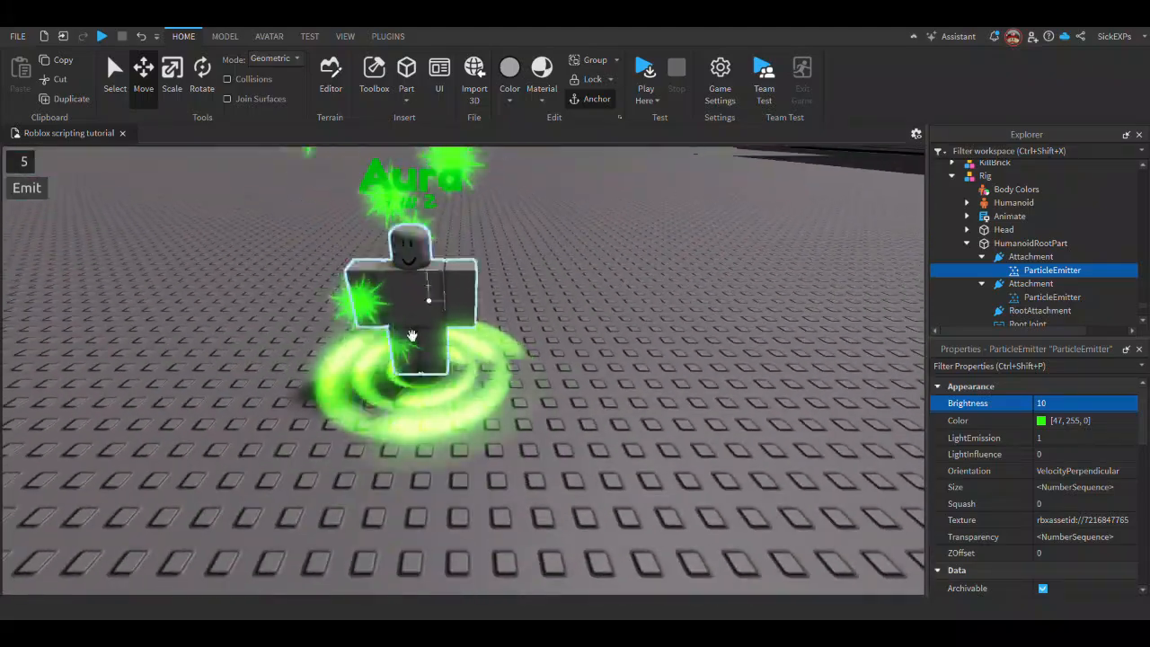
scroll(413, 335, "down", 3)
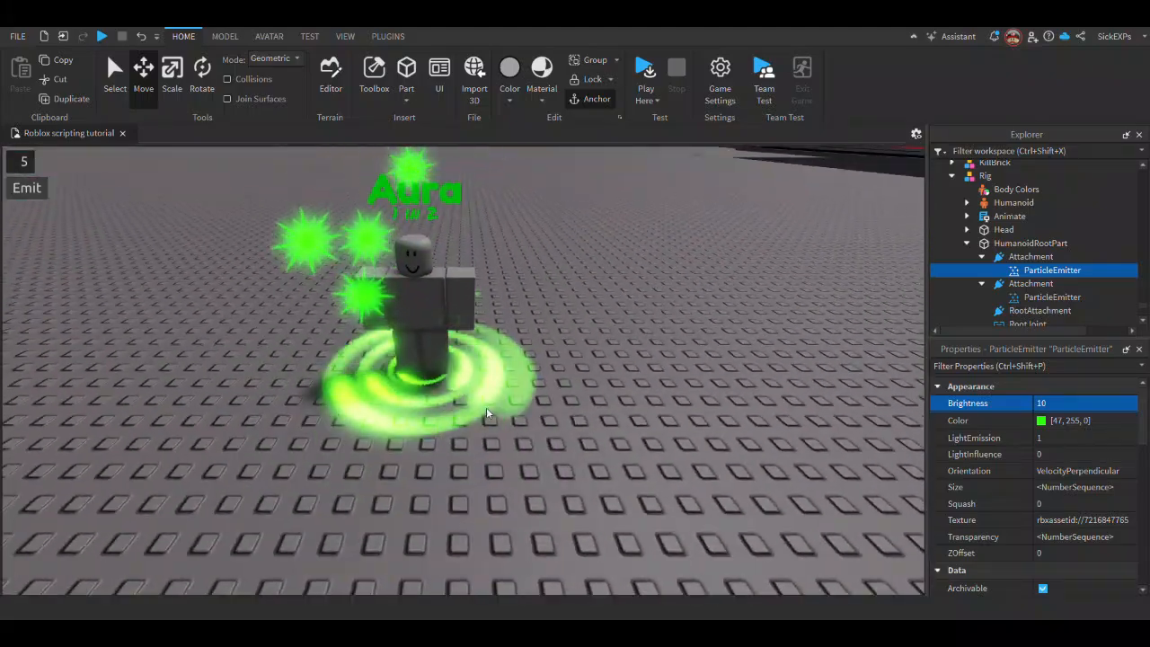
left_click(570, 446)
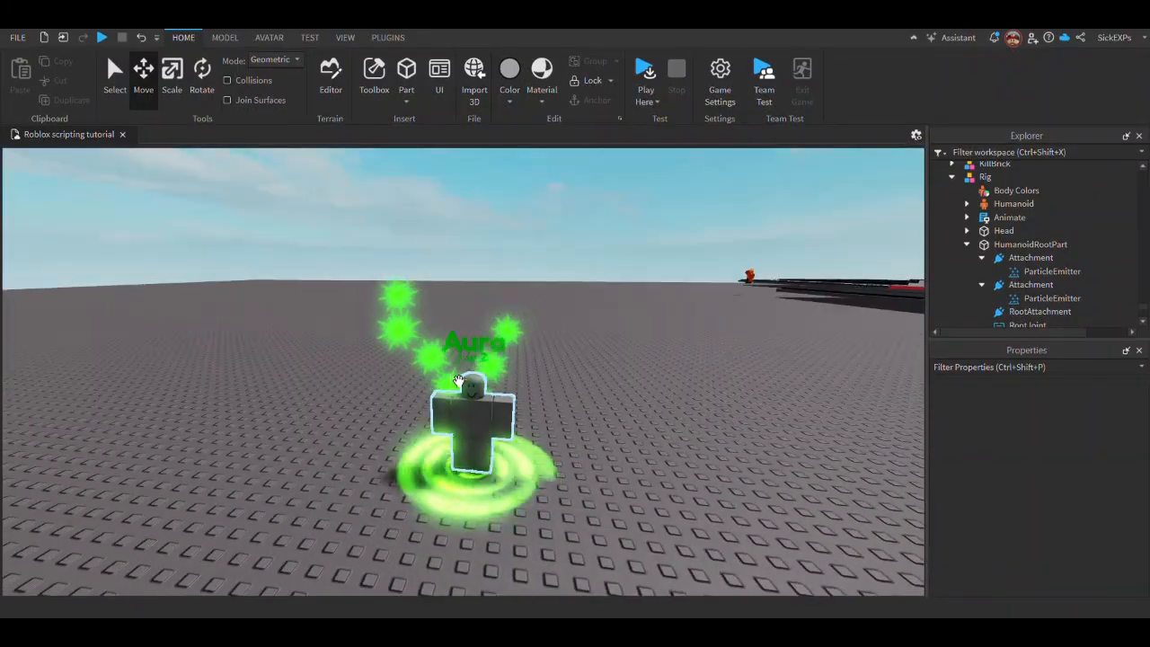
scroll(457, 381, "down", 3)
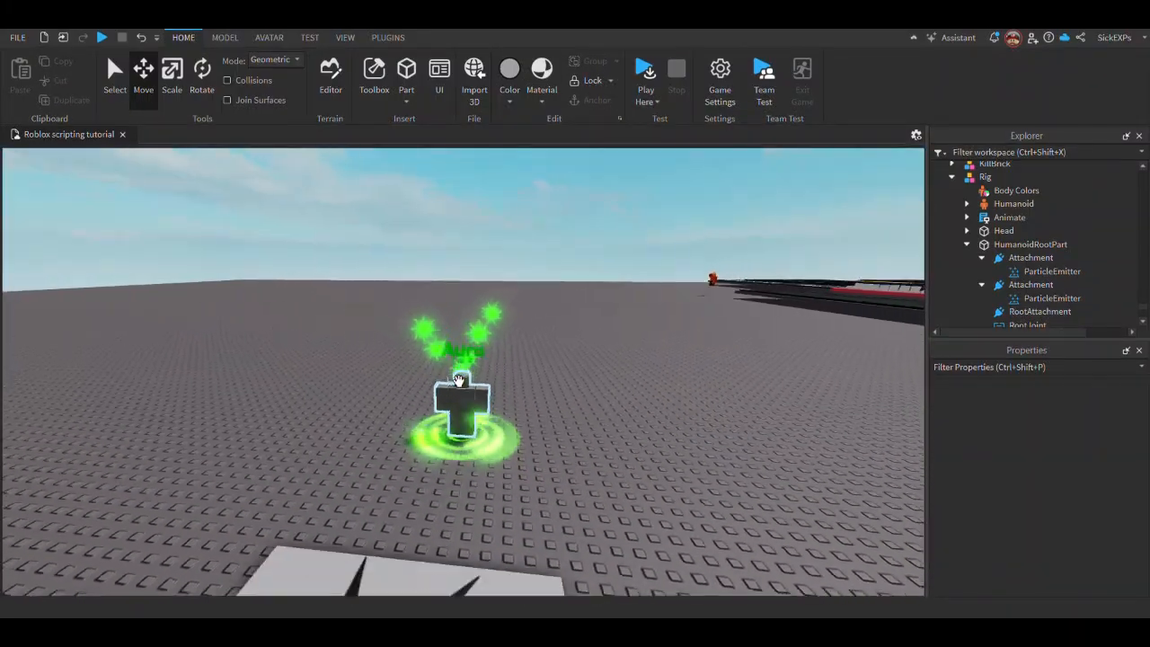
scroll(458, 381, "up", 4)
right_click_drag(457, 381, 459, 383)
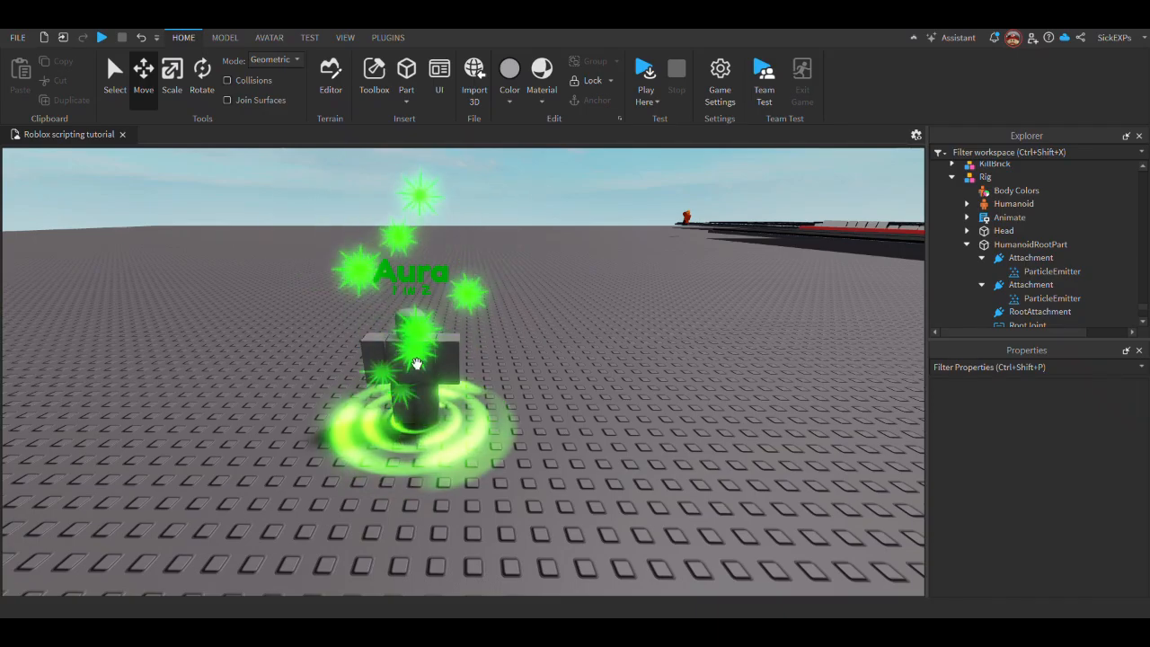
key("a")
right_click_drag(579, 422, 578, 423)
key("d")
key("w")
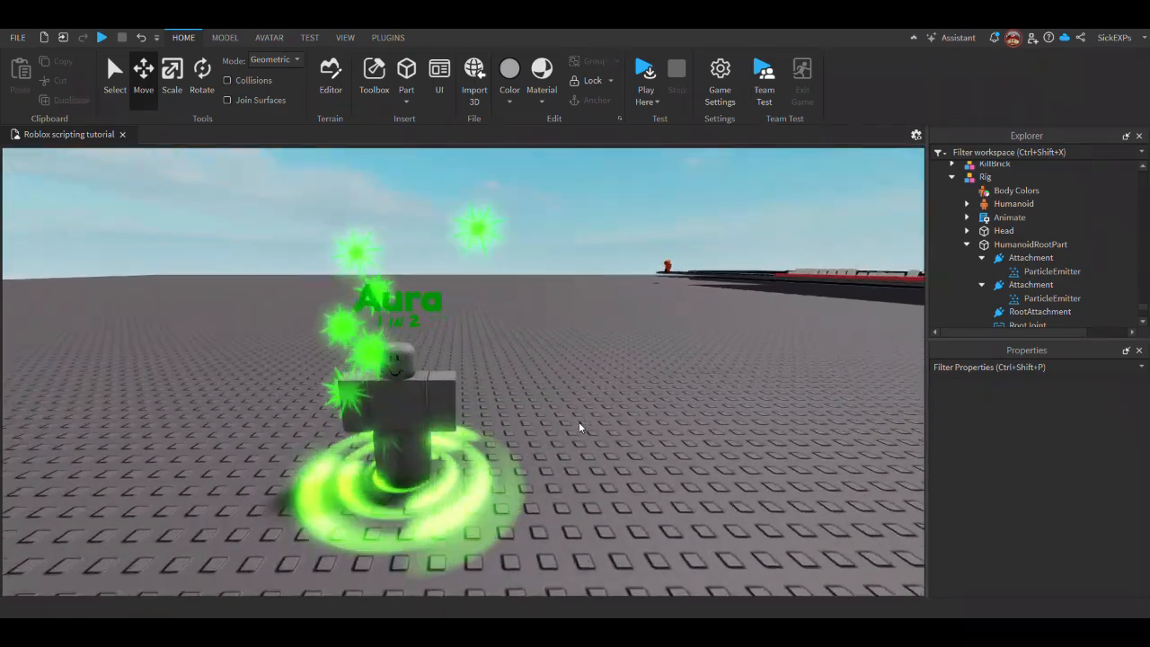
key("s")
key("s")
key("w")
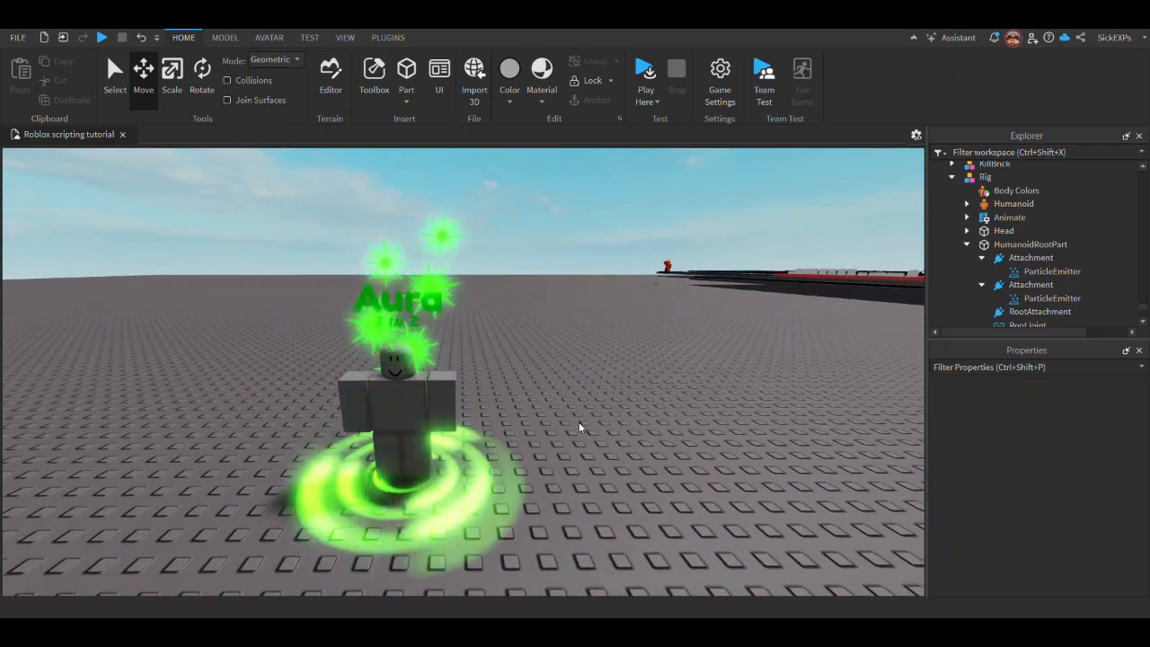
key("a")
key("s")
right_click_drag(523, 442, 523, 442)
key("w")
key("d")
key("a")
key("s")
key("d")
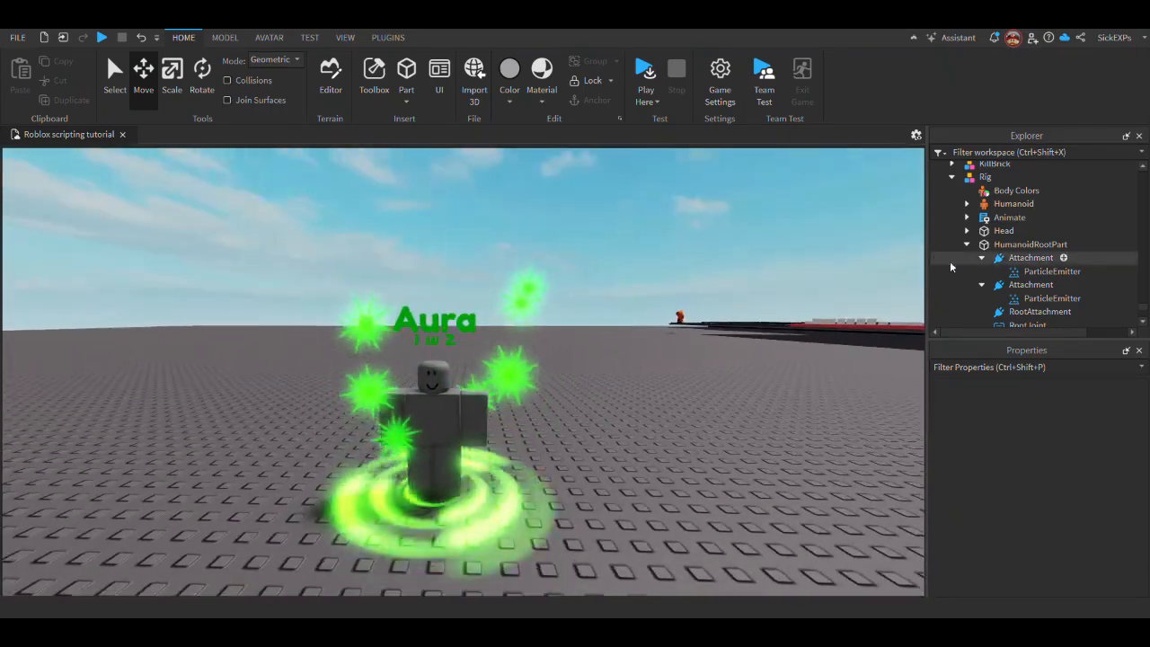
Add an attachment named Beam1 to the HumanoidRootPart and duplicate it as Beam2
left_click(984, 261)
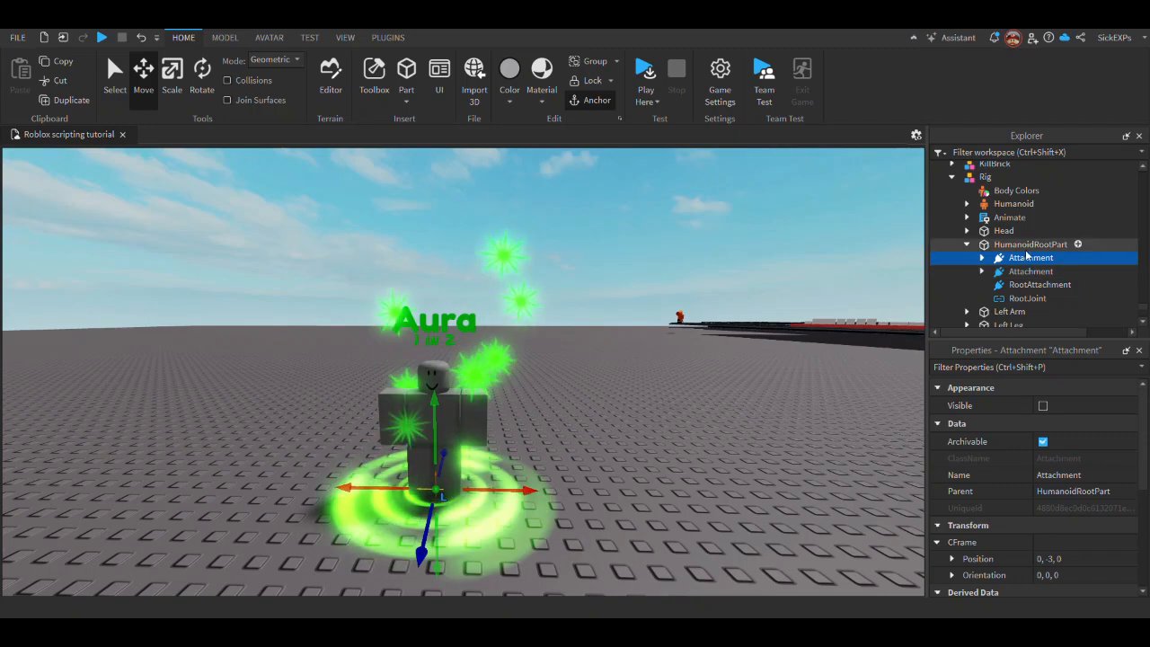
left_click(1066, 244)
left_click(1077, 245)
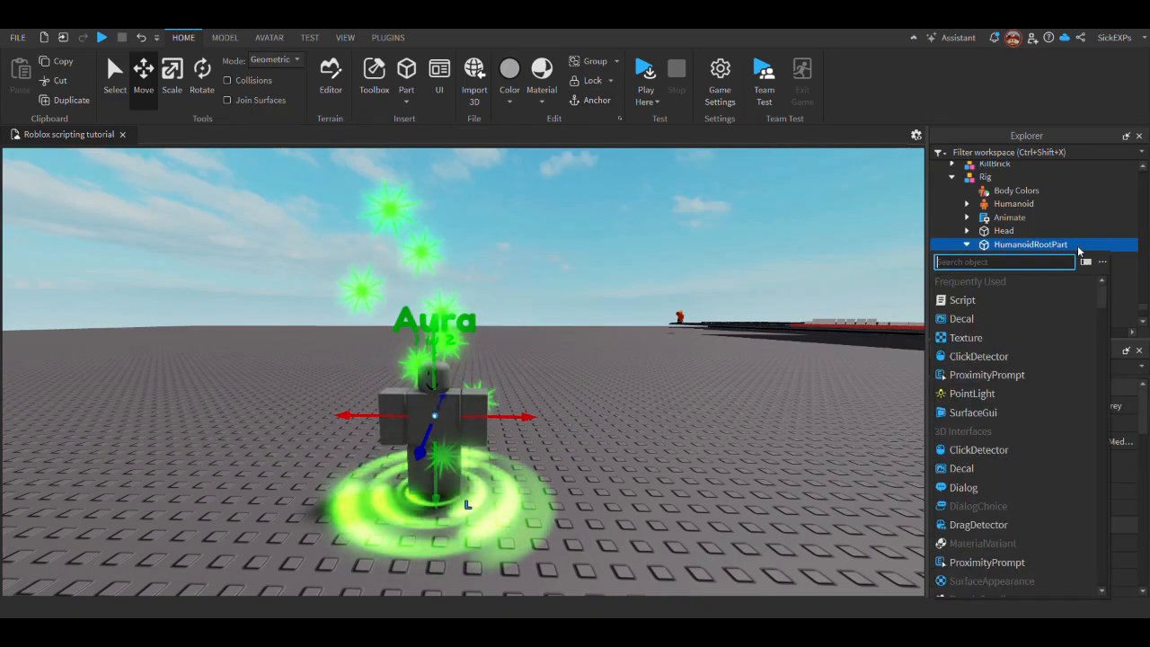
type("atta")
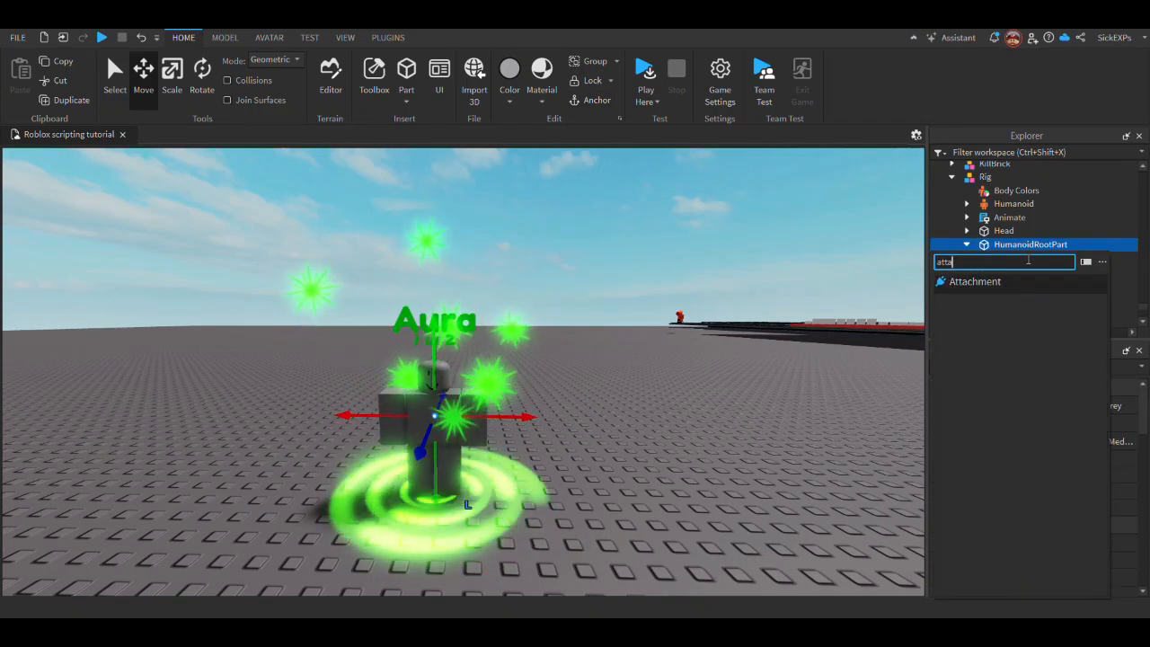
left_click(997, 281)
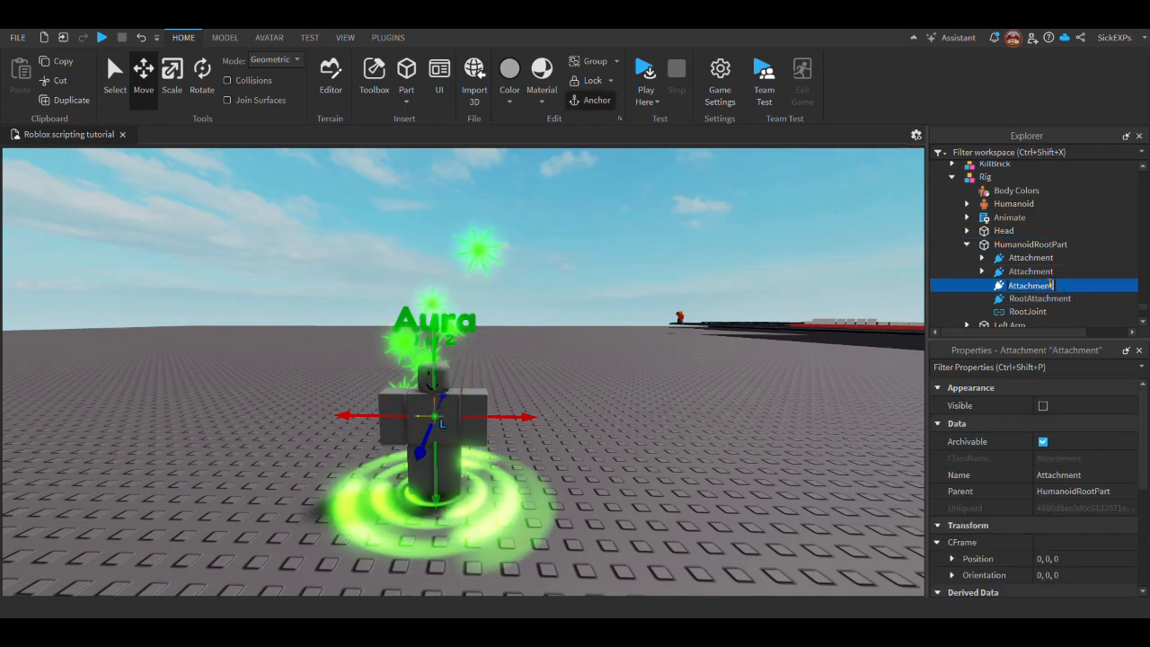
key("Caps_Lock")
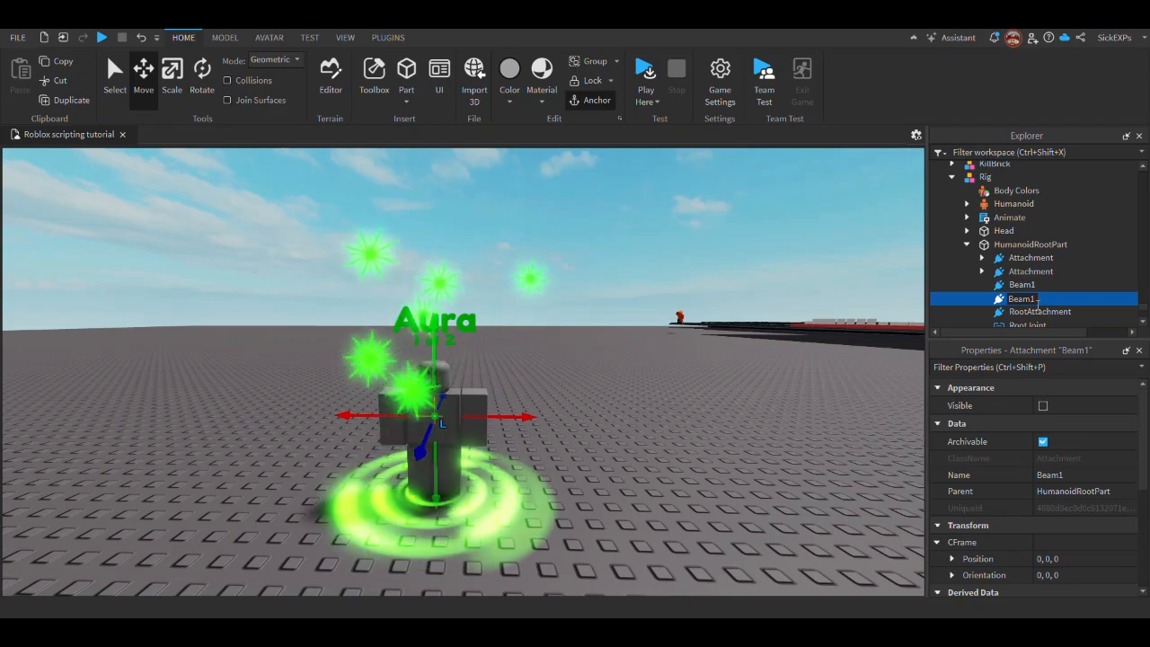
Move the Beam2 attachment about 3 studs straight down to the rig's feet
scroll(460, 326, "up", 4)
right_click_drag(460, 325, 461, 325)
scroll(460, 325, "down", 3)
left_click_drag(490, 353, 464, 449)
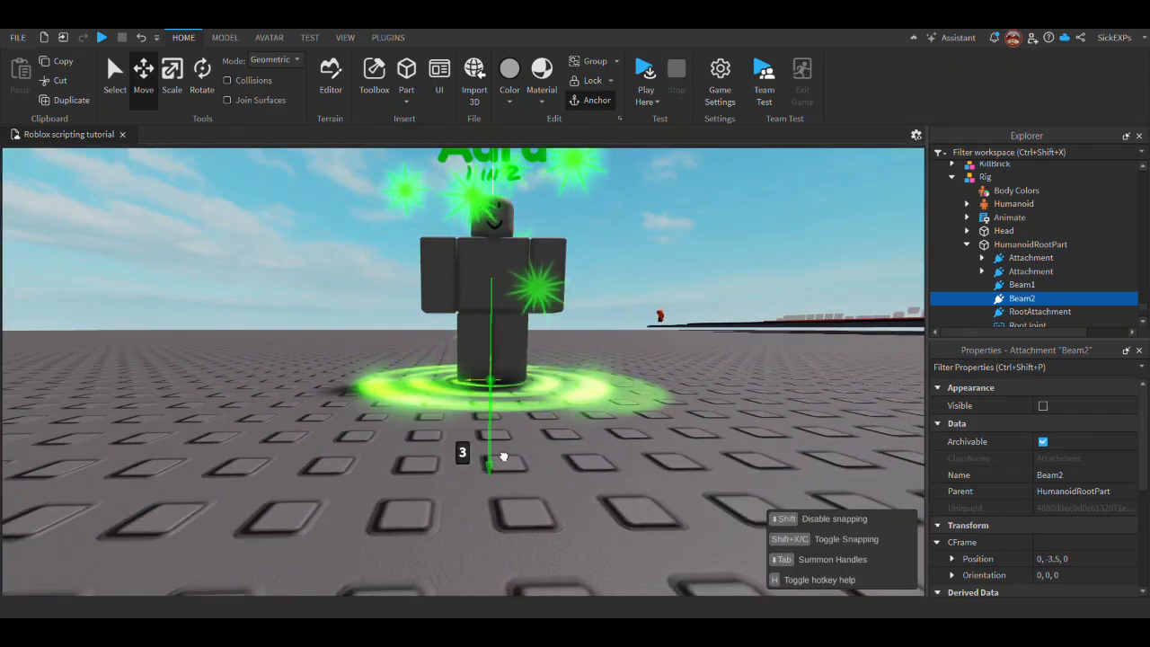
Raise the Beam1 attachment 4 studs above the rig's head, to Position 0, 4, 0
left_click(1029, 286)
scroll(562, 266, "down", 4)
right_click_drag(563, 267, 563, 267)
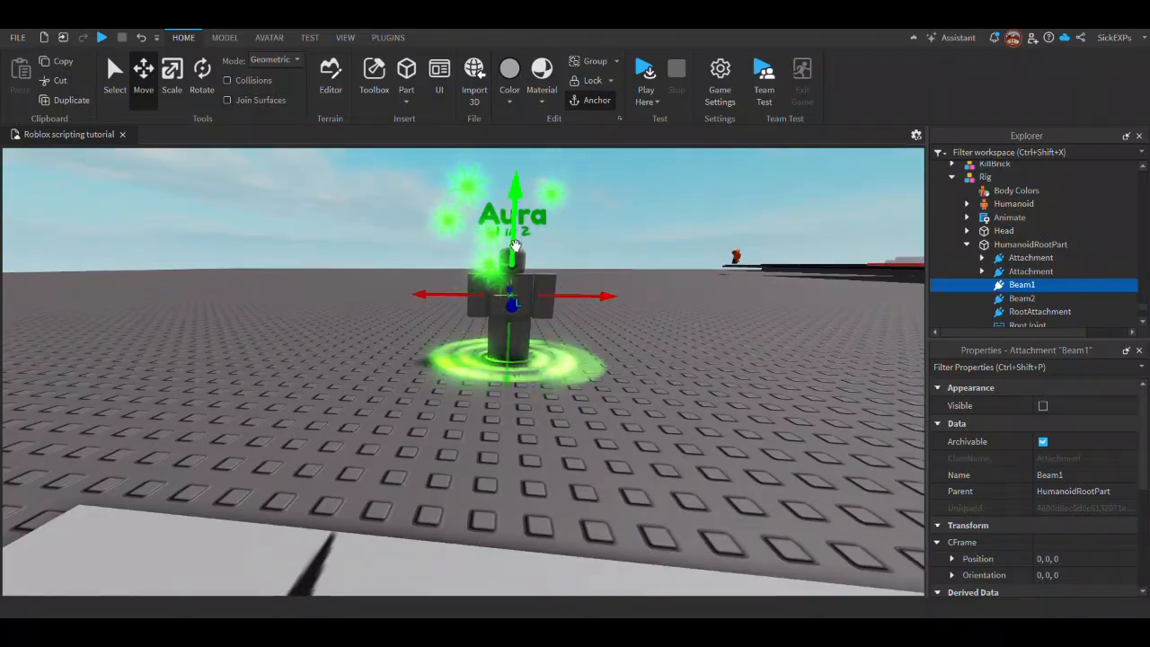
left_click_drag(518, 240, 529, 187)
key("e")
right_click_drag(528, 187, 528, 187)
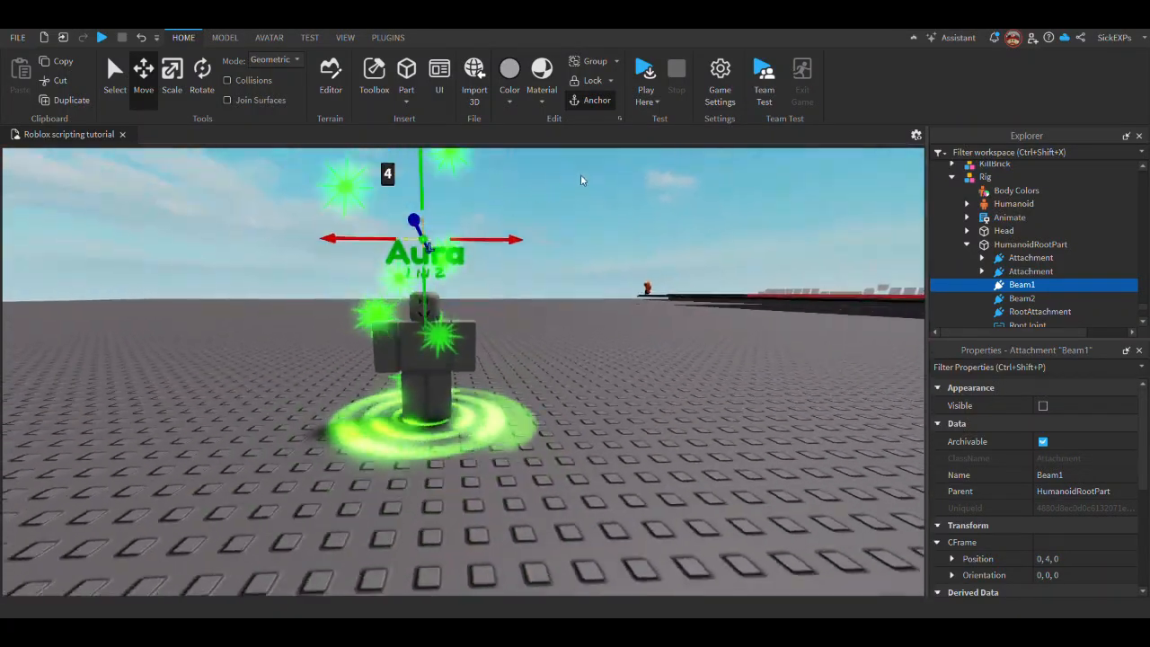
Insert a Beam object inside the Beam1 attachment
key("w")
key("a")
key("s")
left_click(1046, 284)
type("bea")
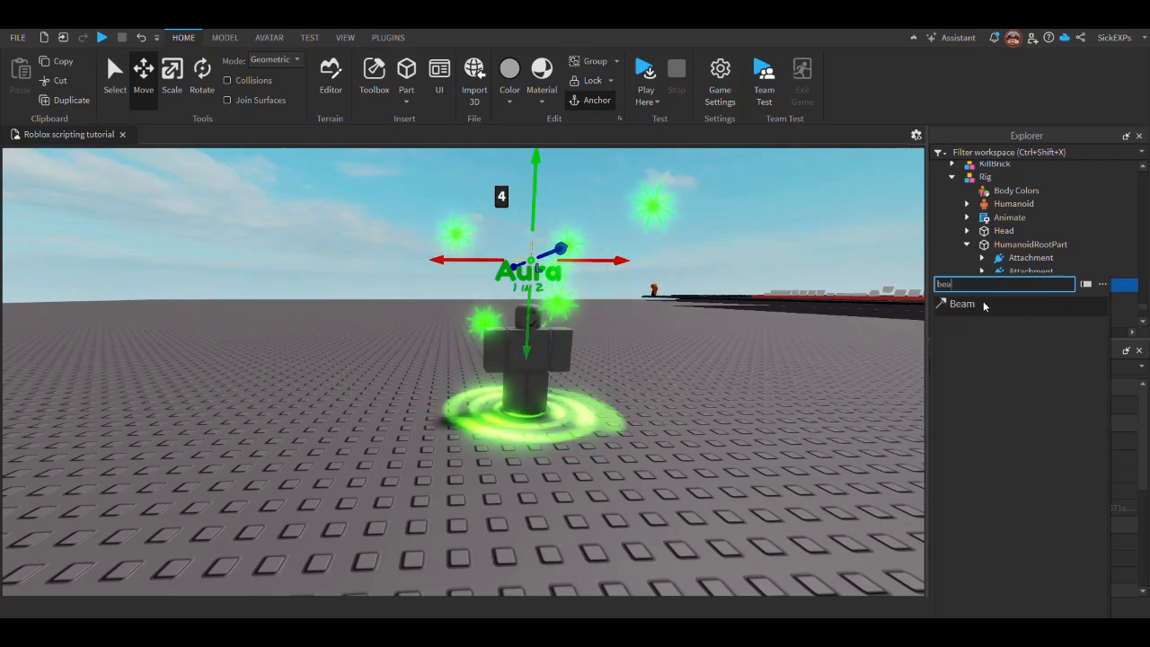
left_click(984, 306)
Set the beam's Attachment0 to Beam1 and Attachment1 to Beam2, and enable FaceCamera
scroll(1098, 553, "down", 3)
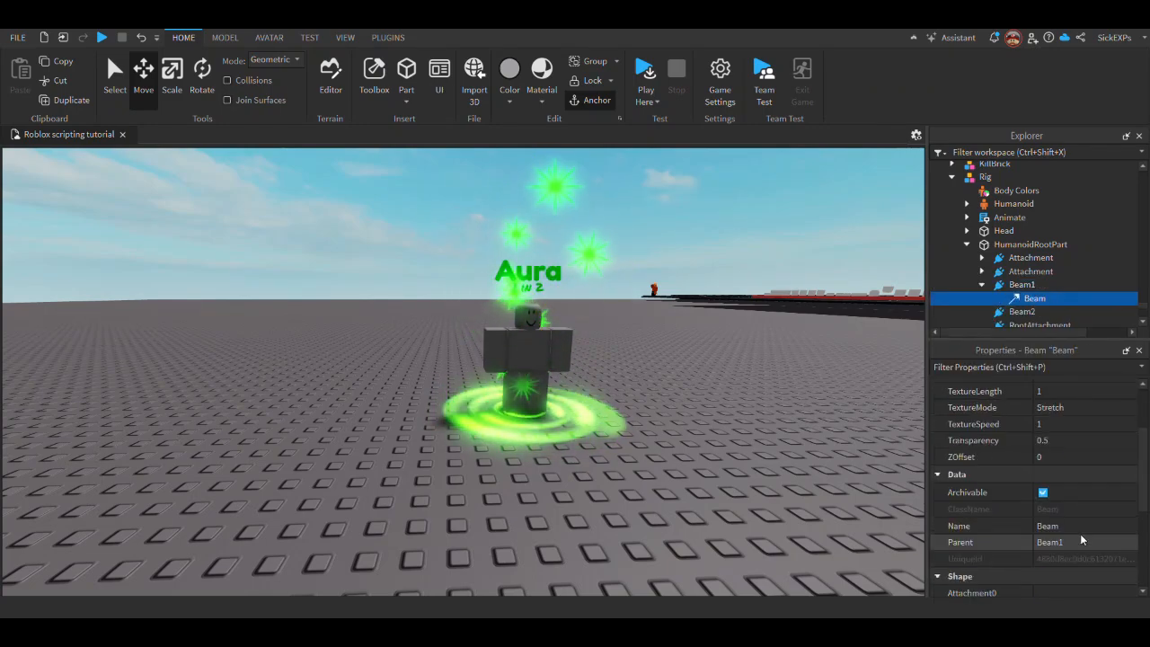
scroll(1080, 534, "down", 5)
scroll(1033, 460, "up", 2)
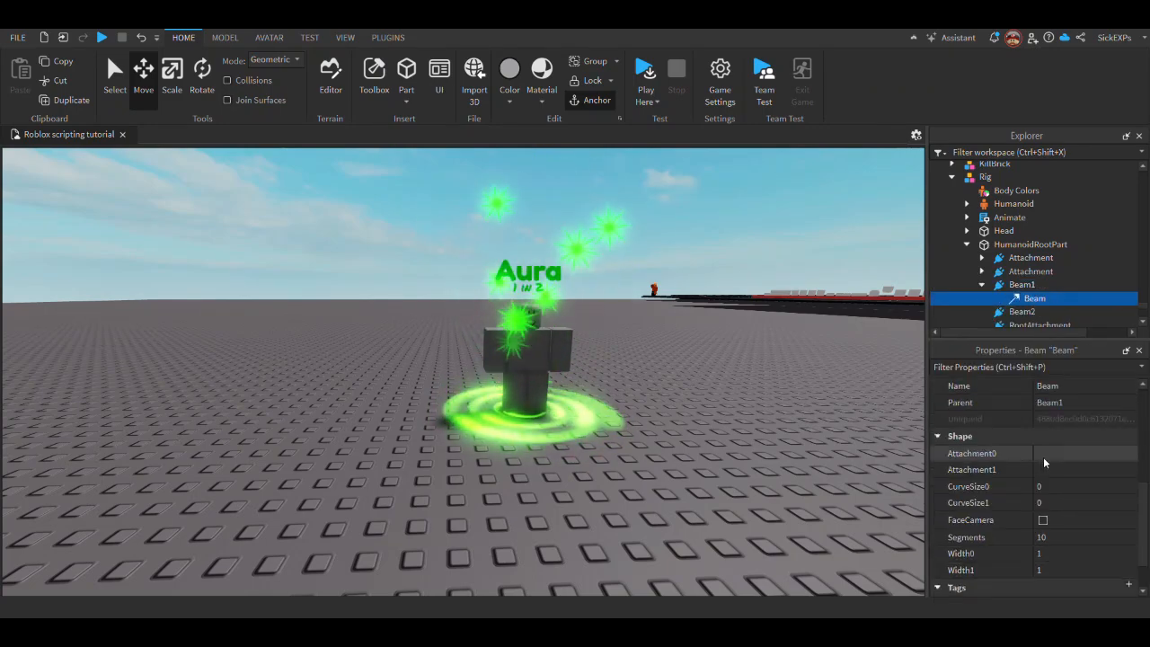
left_click(1042, 459)
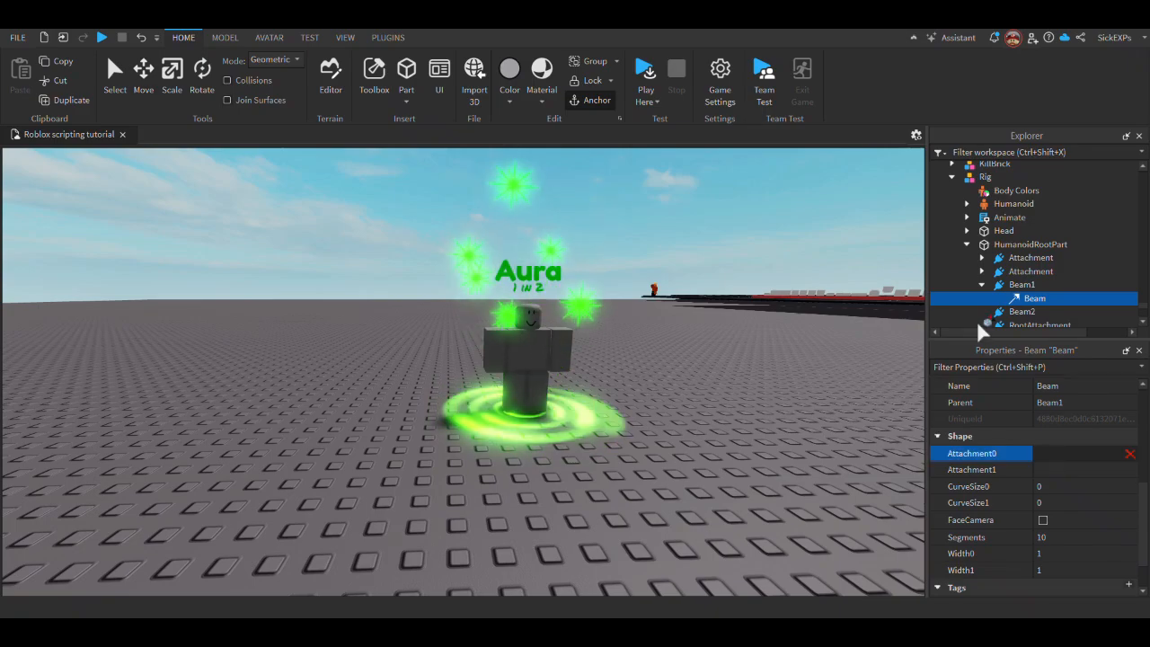
left_click(1047, 471)
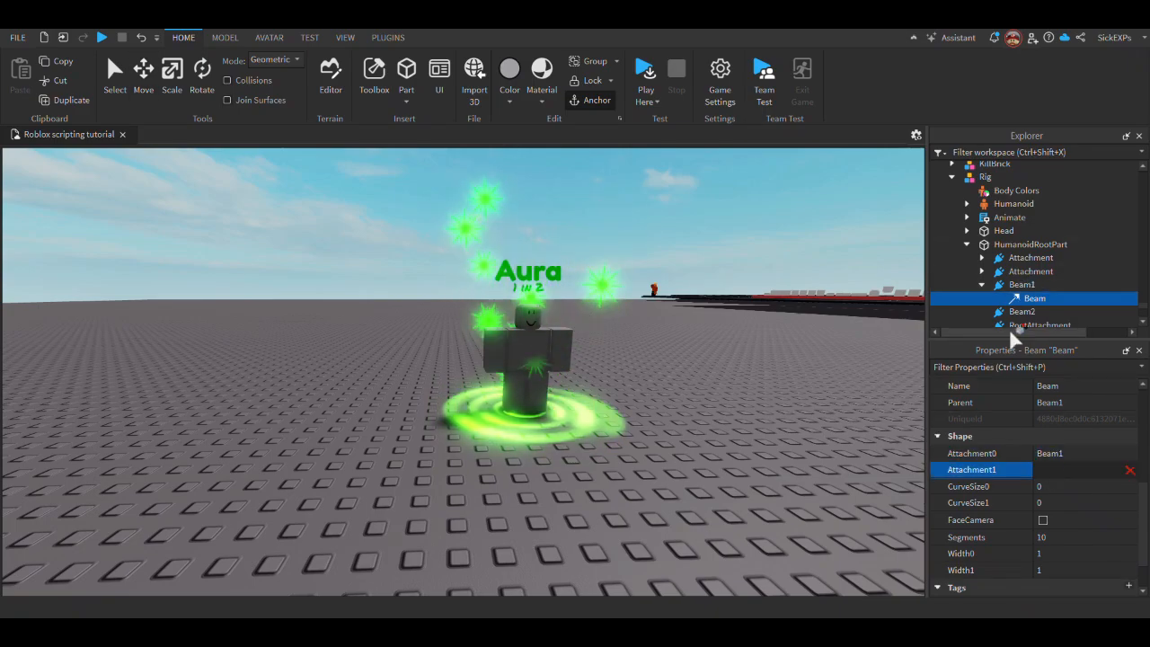
left_click(1066, 523)
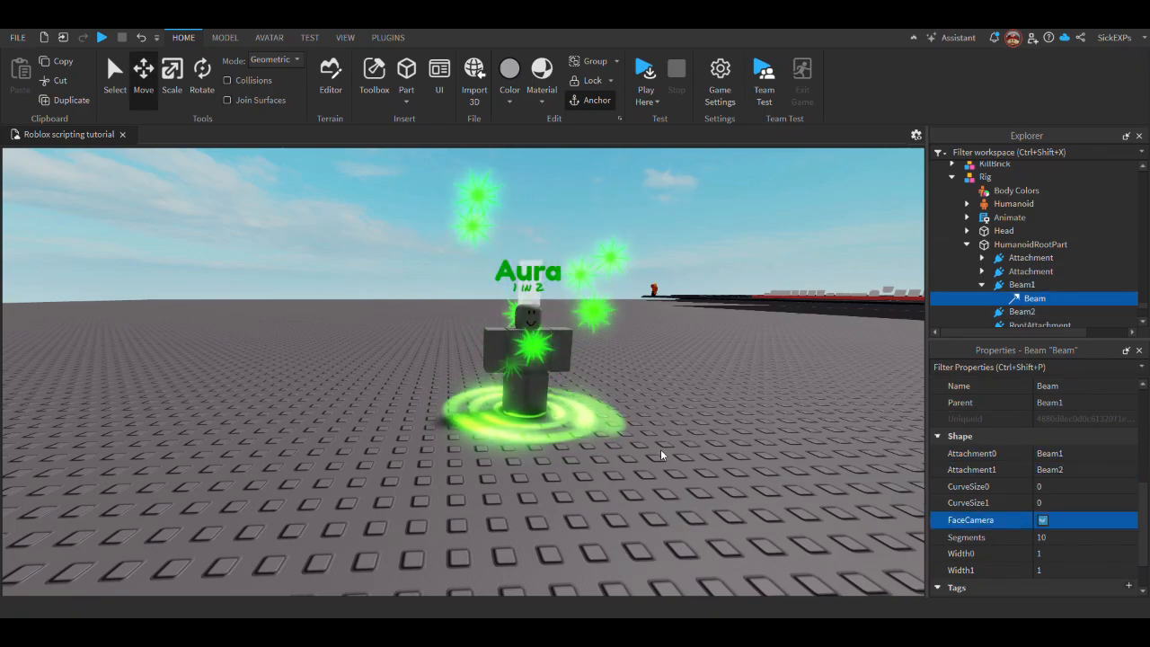
Examine the beam around the rig up close and review its appearance and shape properties
key("w")
right_click_drag(661, 440, 664, 424)
key("s")
key("w")
key("a")
scroll(1113, 514, "up", 5)
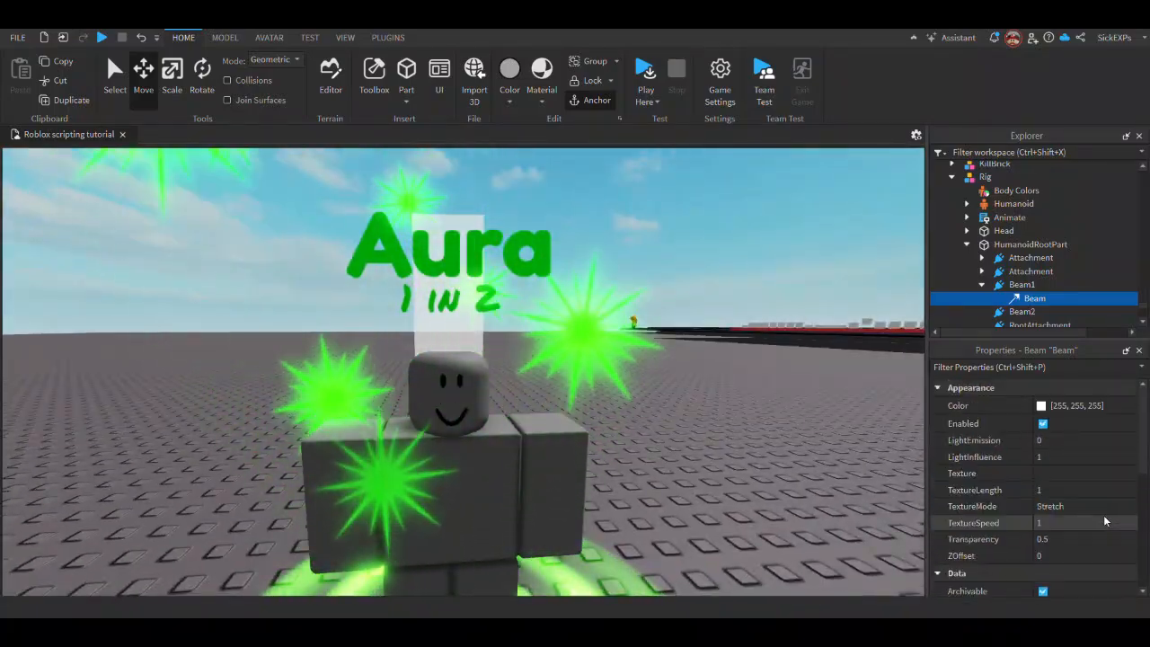
scroll(1102, 516, "down", 5)
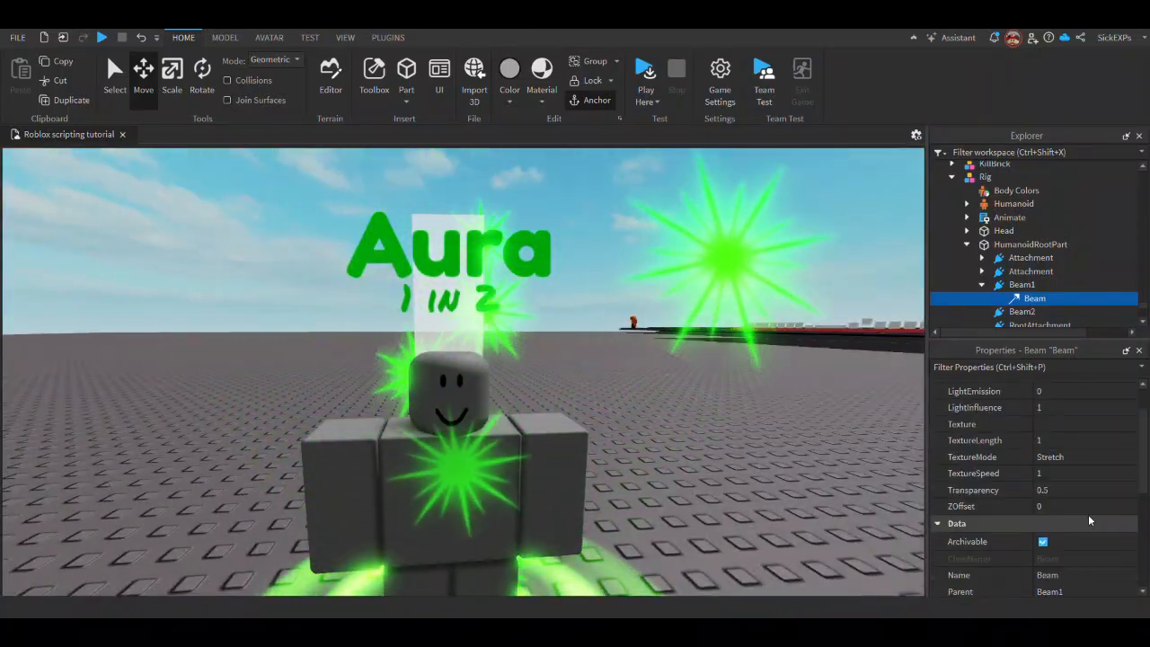
scroll(1071, 512, "down", 3)
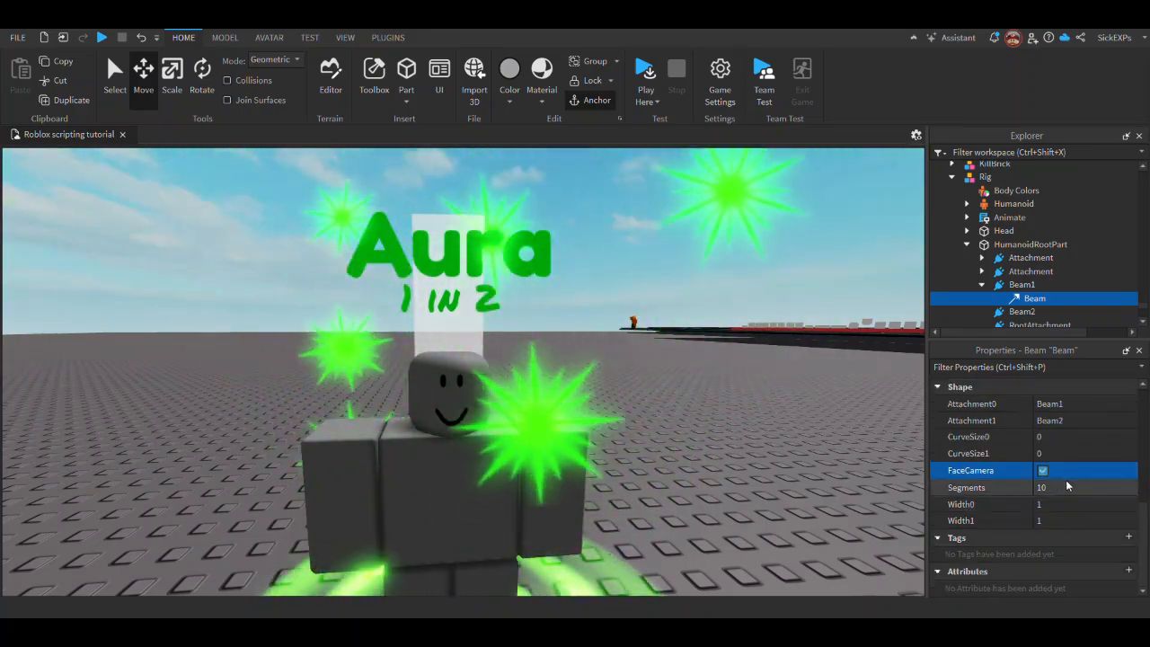
scroll(1019, 475, "up", 5)
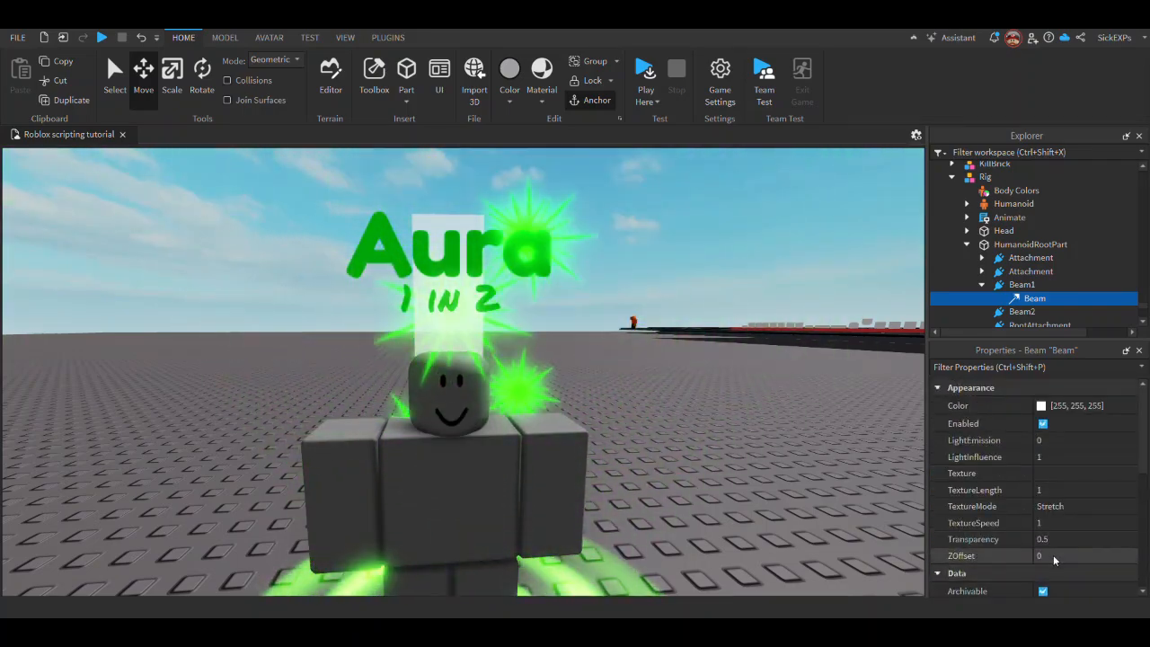
Try a ZOffset of 1 on the beam and undo the change
left_click(1055, 555)
type("1")
key("Return")
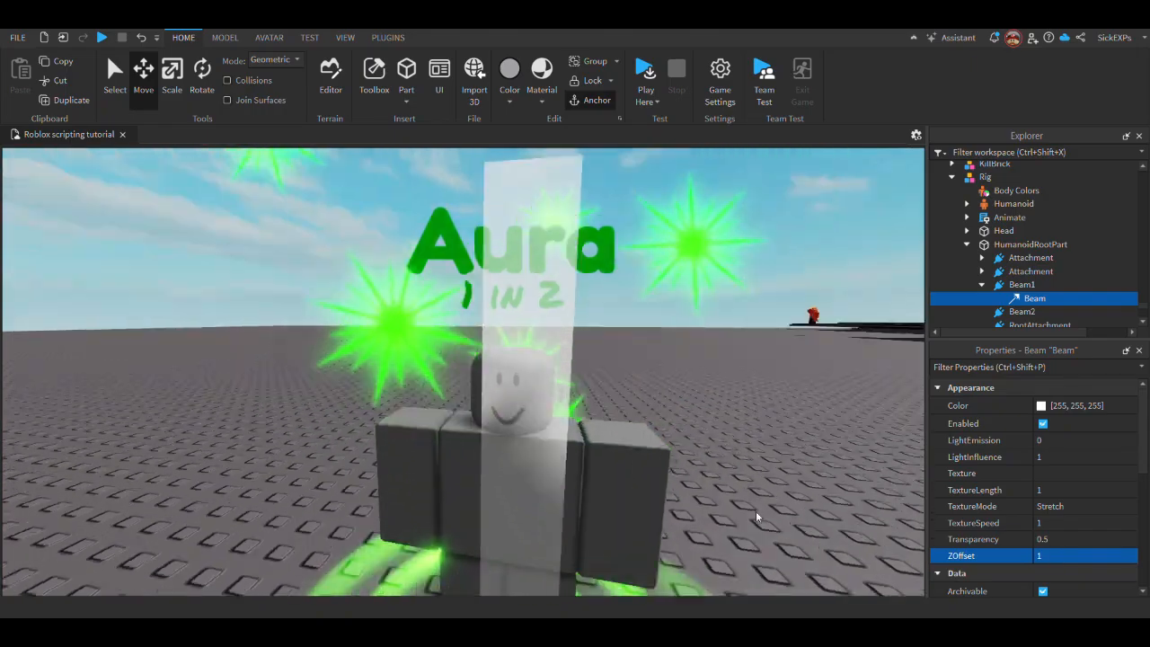
right_click_drag(755, 510, 762, 514)
key("ctrl+z")
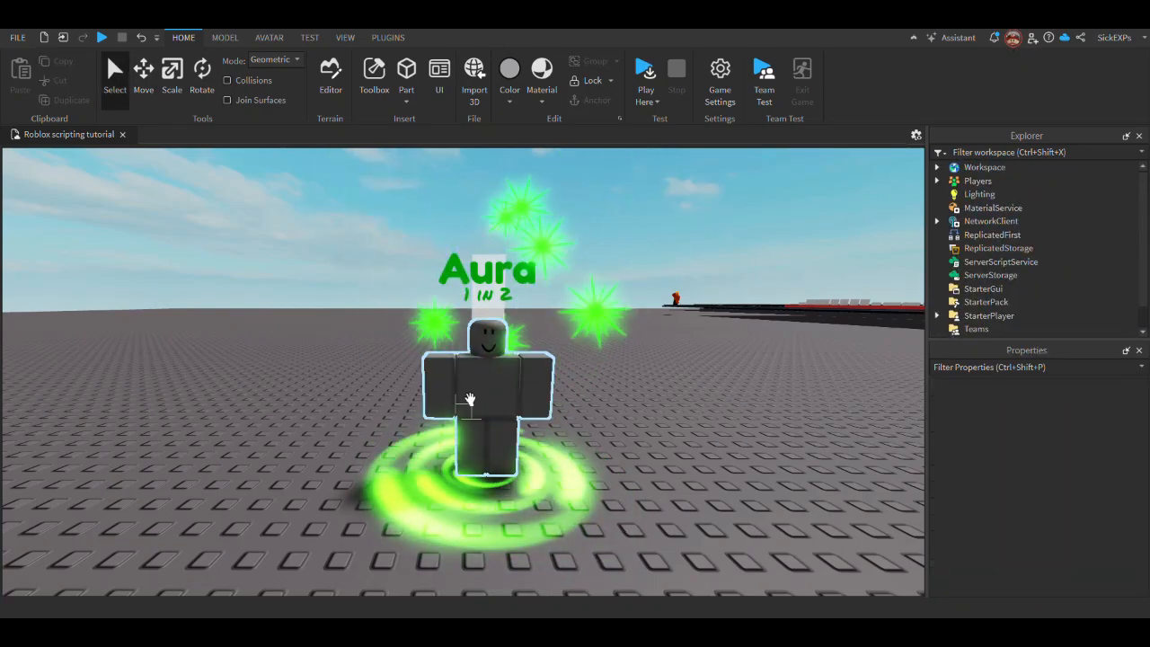
Select the Beam inside the HumanoidRootPart's Beam1 attachment and set its ZOffset to 1
left_click(489, 376)
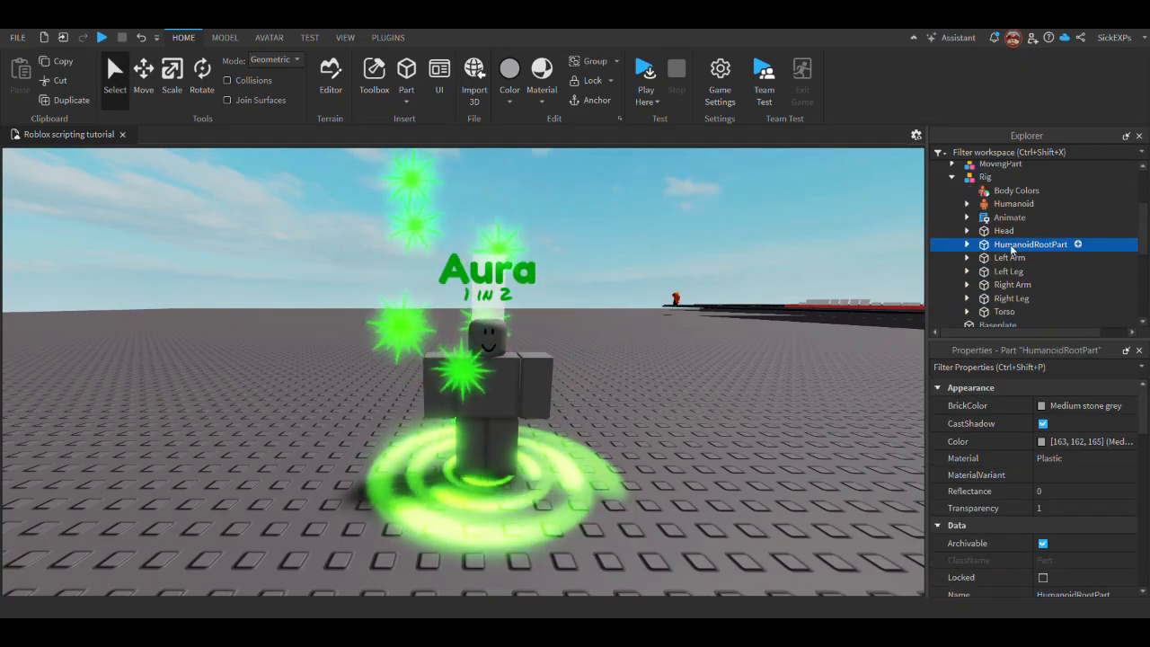
left_click(967, 244)
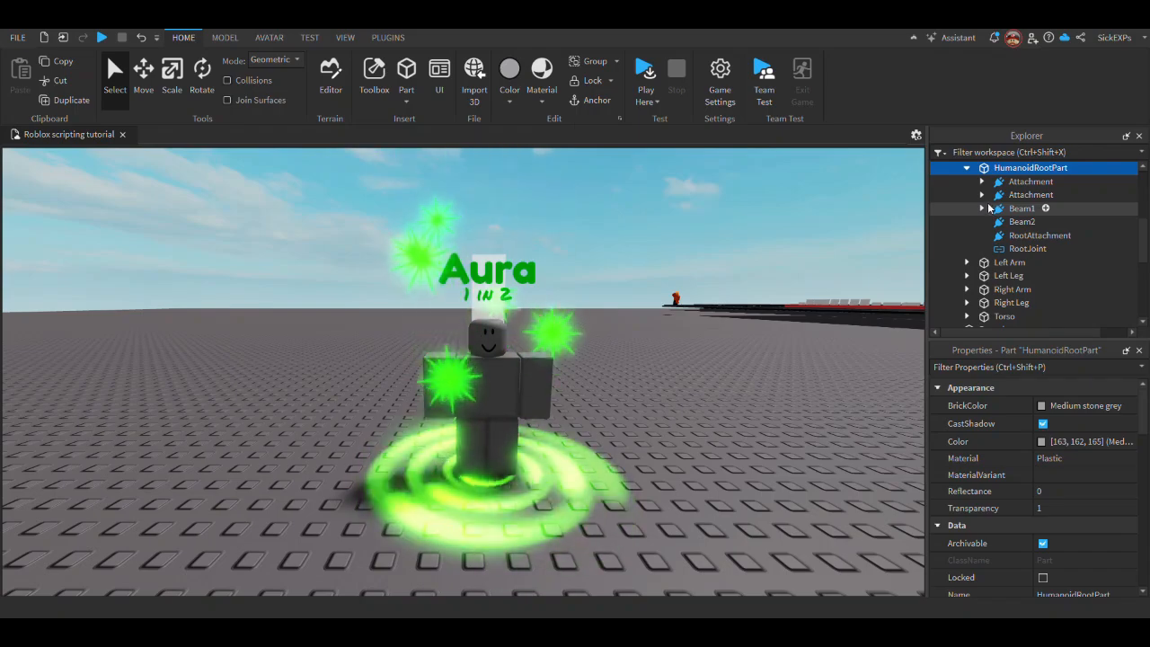
left_click(1034, 222)
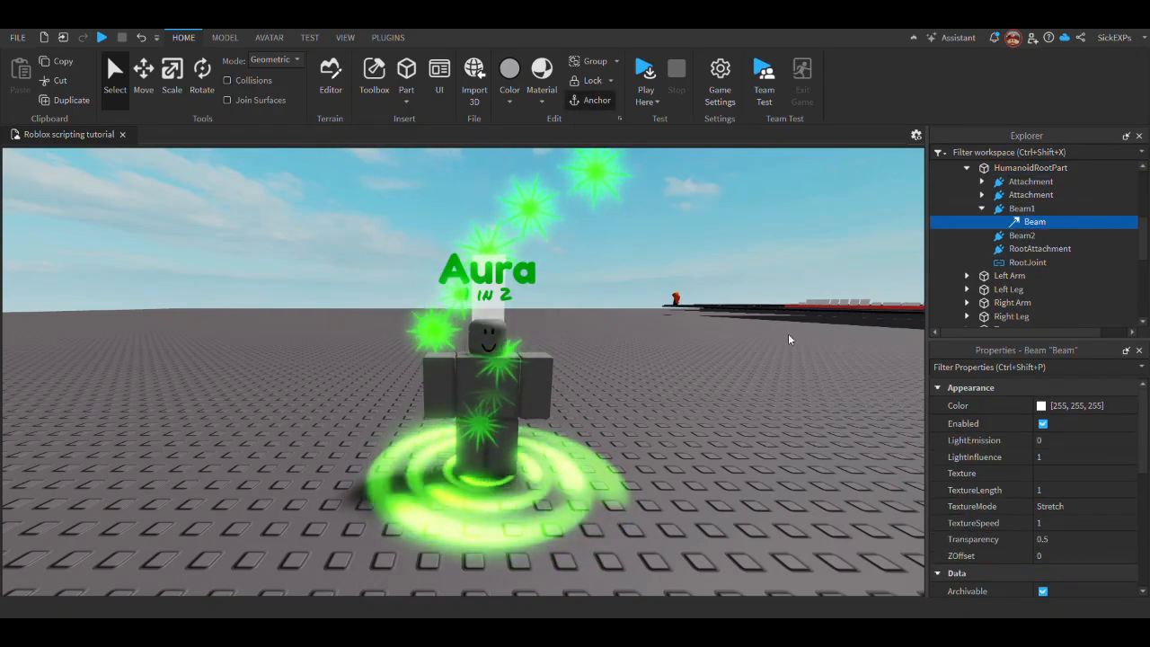
right_click_drag(671, 410, 672, 412)
key("d")
key("a")
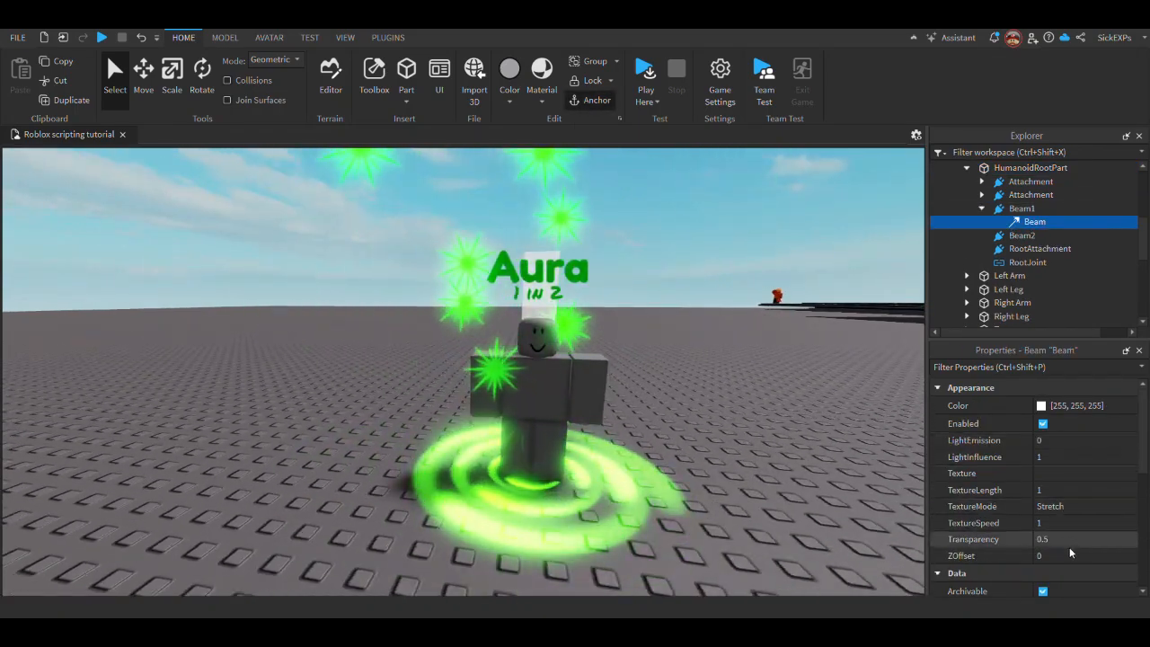
left_click(1069, 544)
left_click(1068, 556)
type("1")
key("Return")
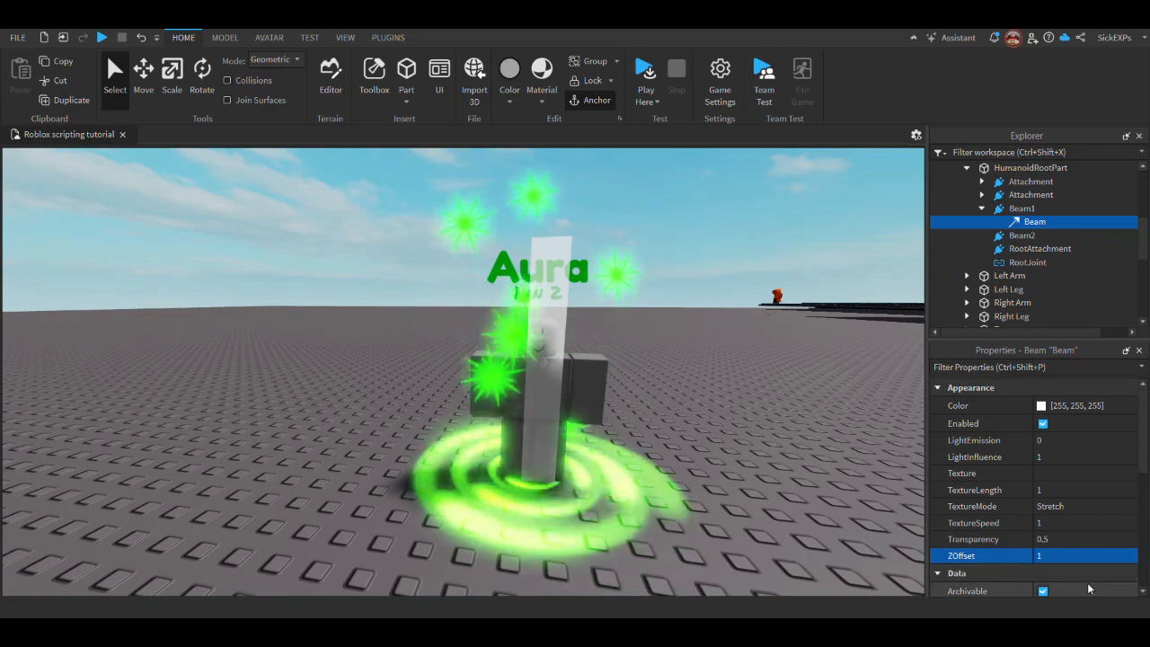
Shape the Beam's Transparency curve from 0.5 at the start to 1 at the end, adding a keypoint at time 0.697, value 0.744
left_click(1110, 540)
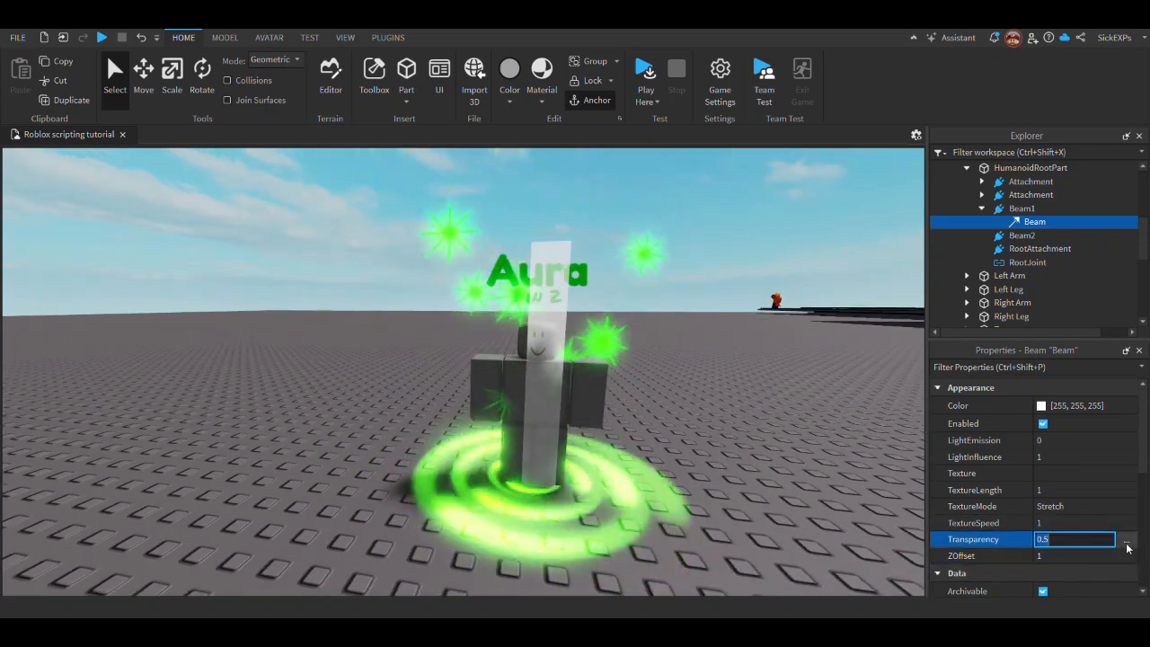
left_click(1127, 541)
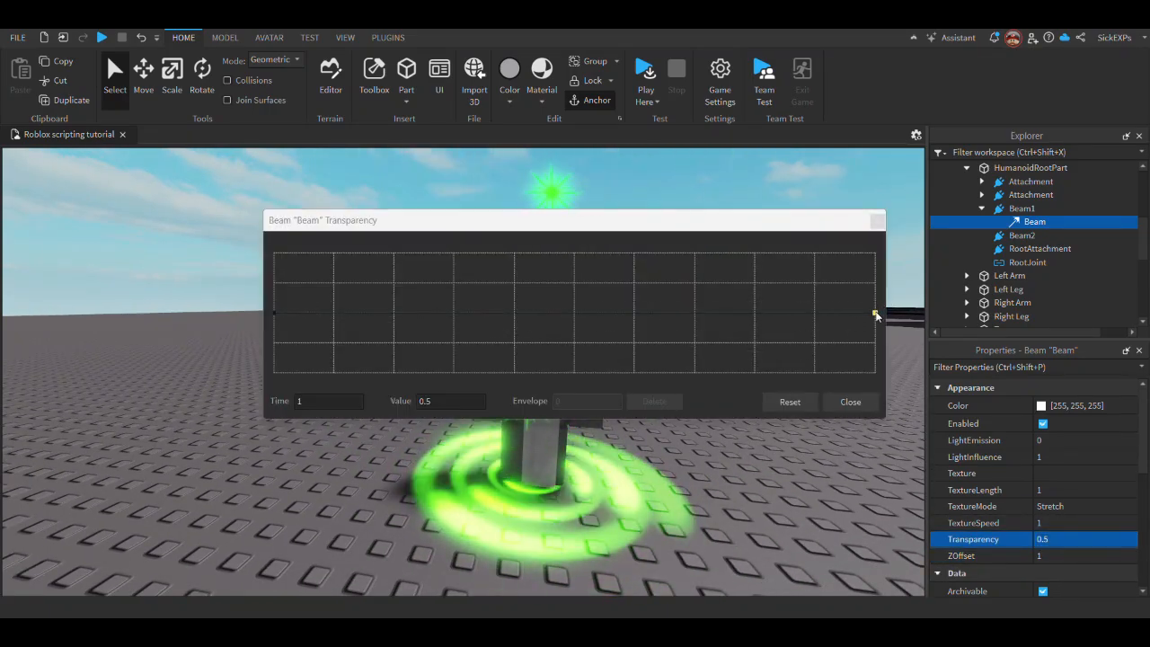
left_click(850, 405)
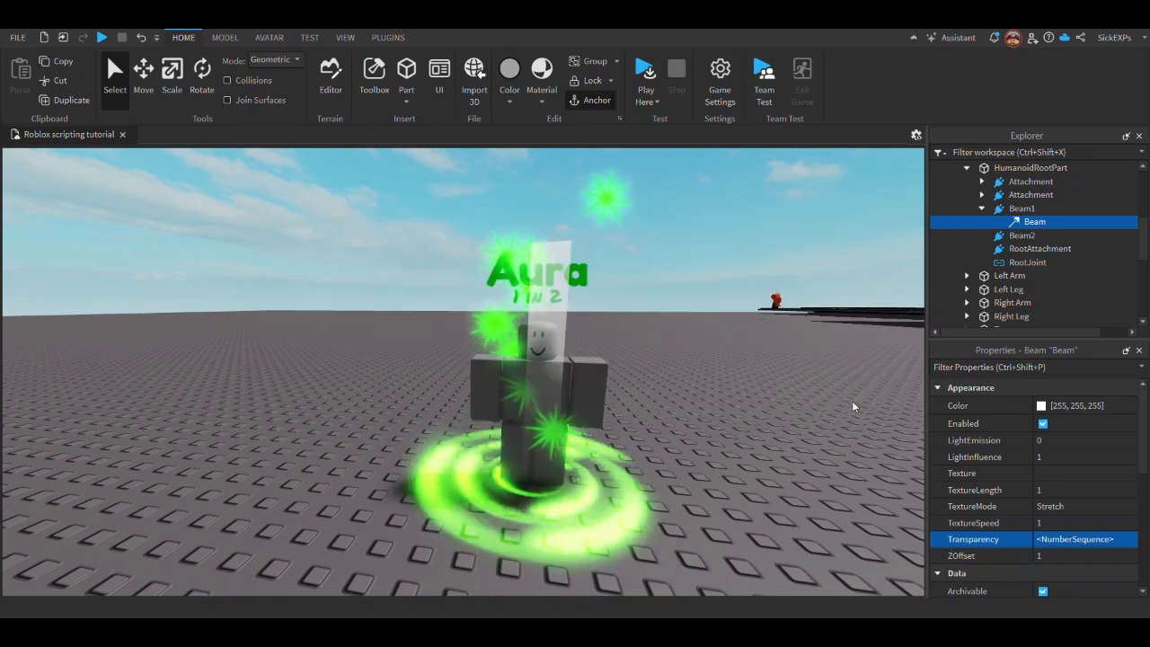
left_click(1089, 539)
left_click(1127, 540)
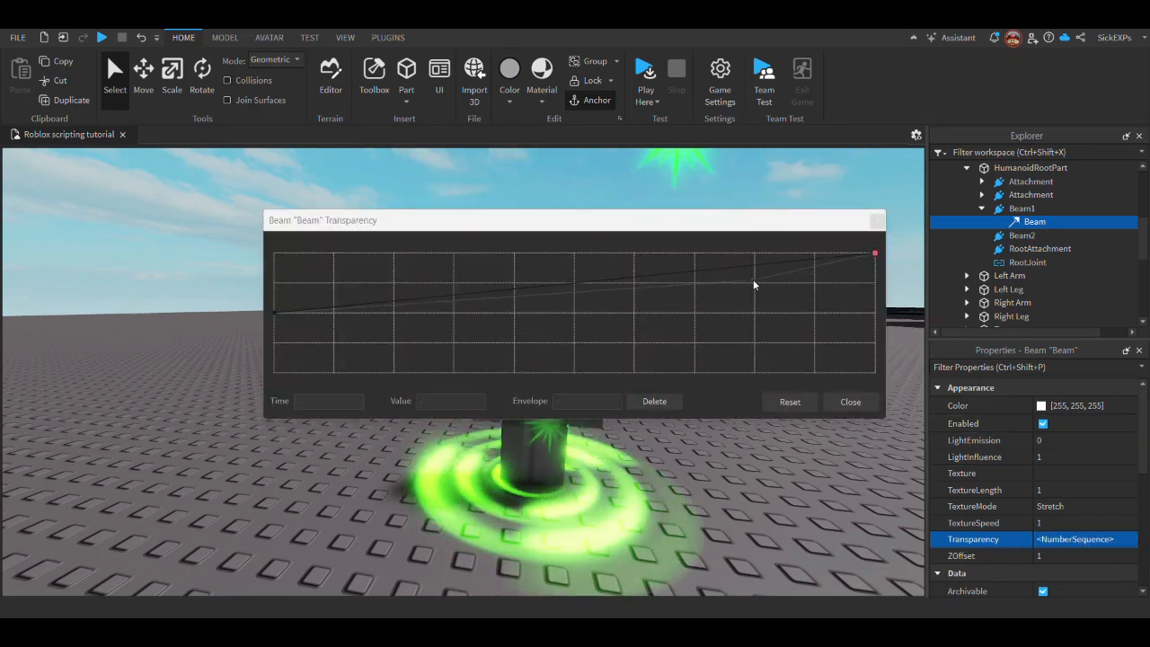
left_click(693, 283)
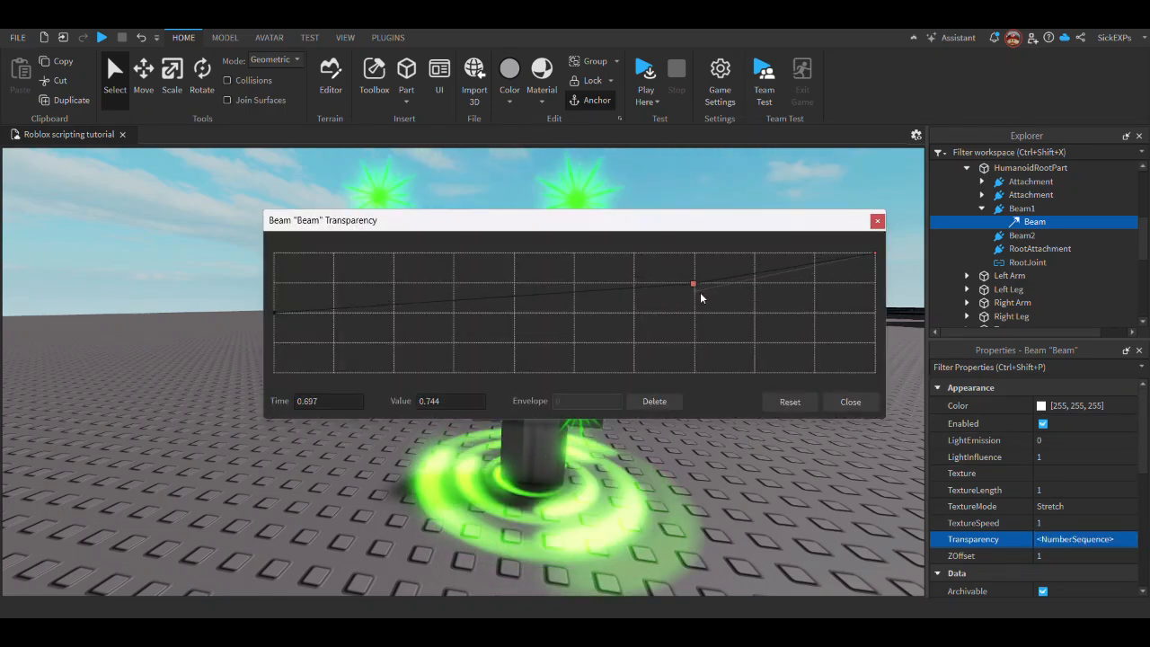
left_click(857, 399)
scroll(617, 316, "up", 5)
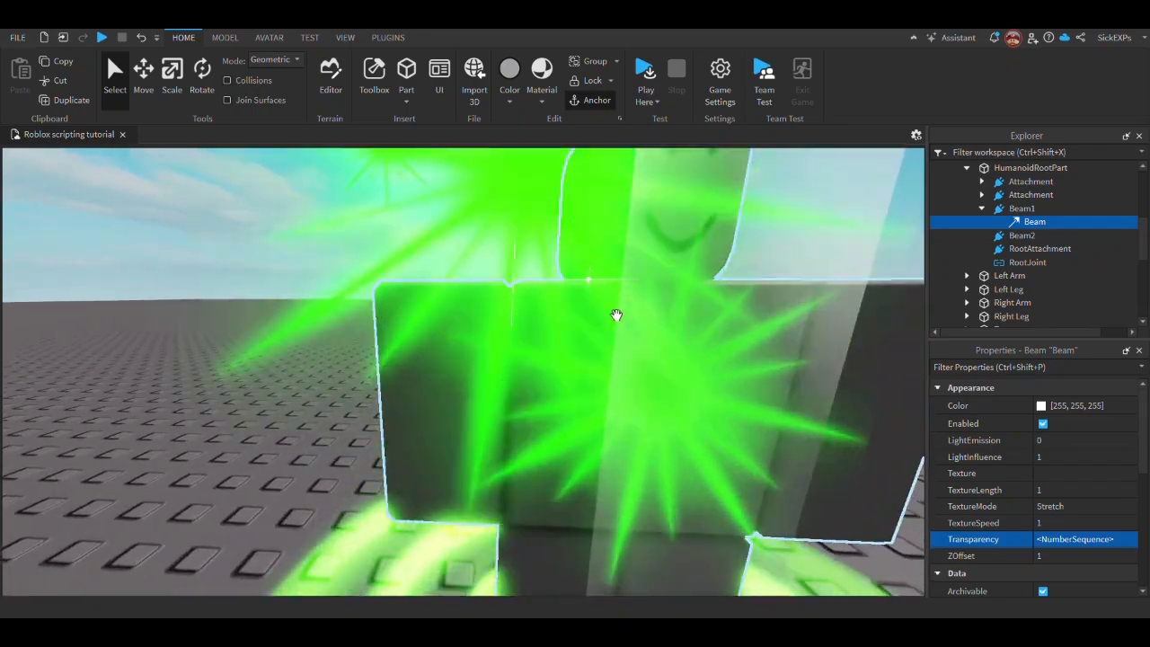
scroll(616, 316, "down", 5)
Review the Beam's shape and texture properties and examine the Beams & Trails texture board for a suitable beam texture
scroll(988, 450, "down", 6)
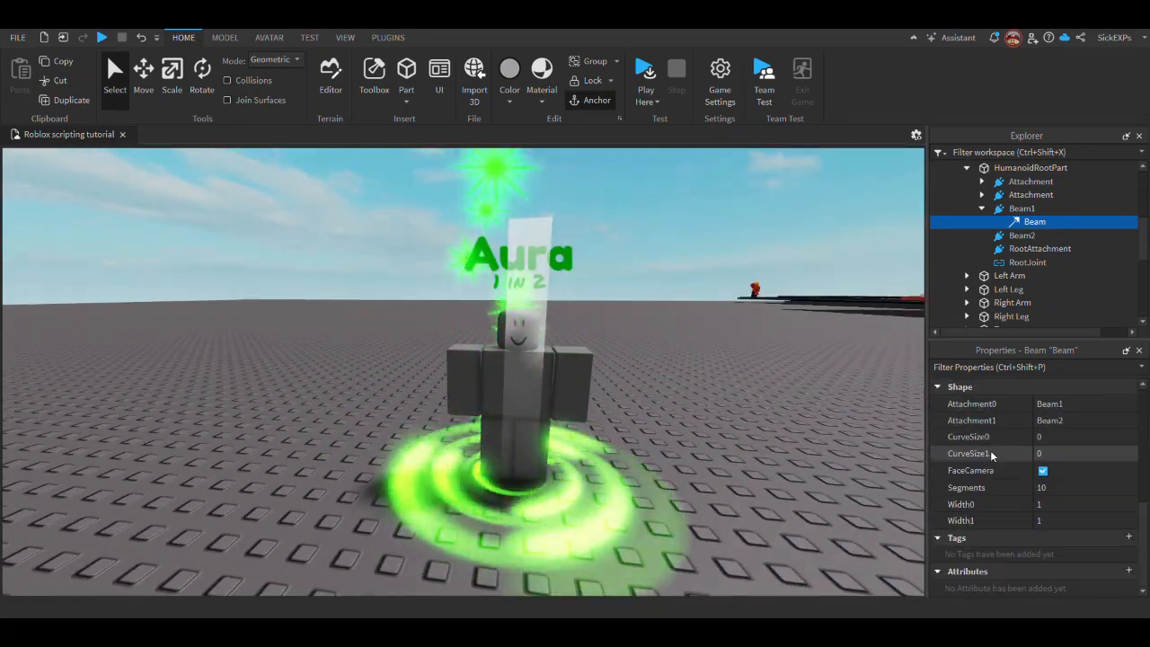
scroll(992, 451, "up", 5)
left_click(1047, 482)
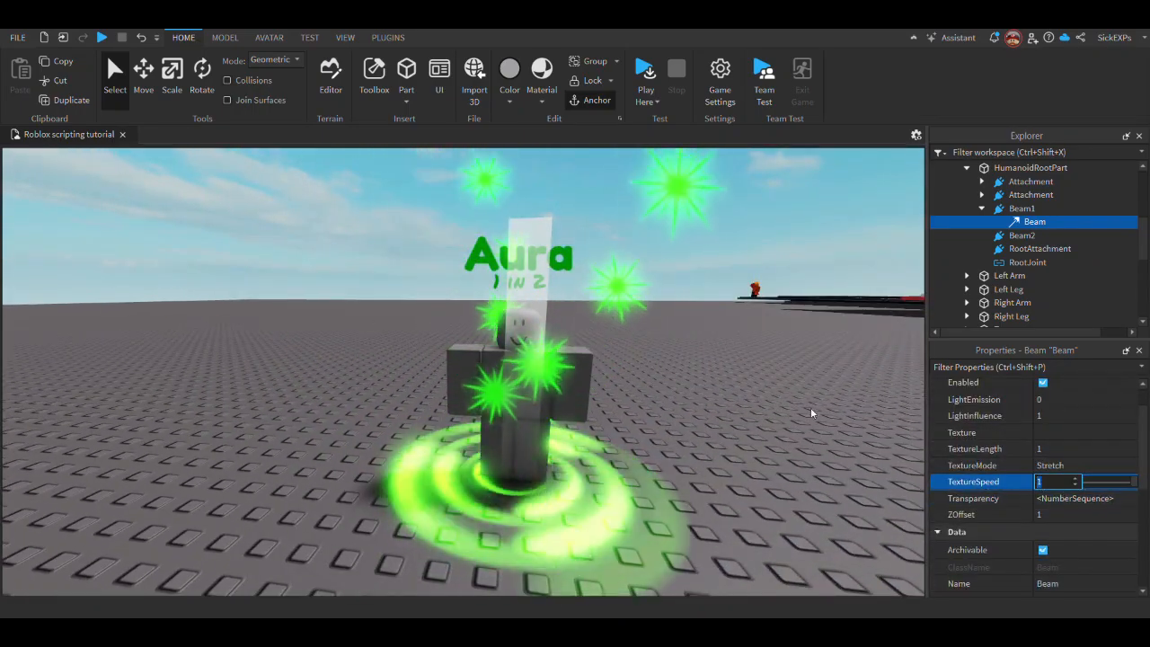
right_click_drag(575, 364, 689, 371)
scroll(688, 371, "up", 15)
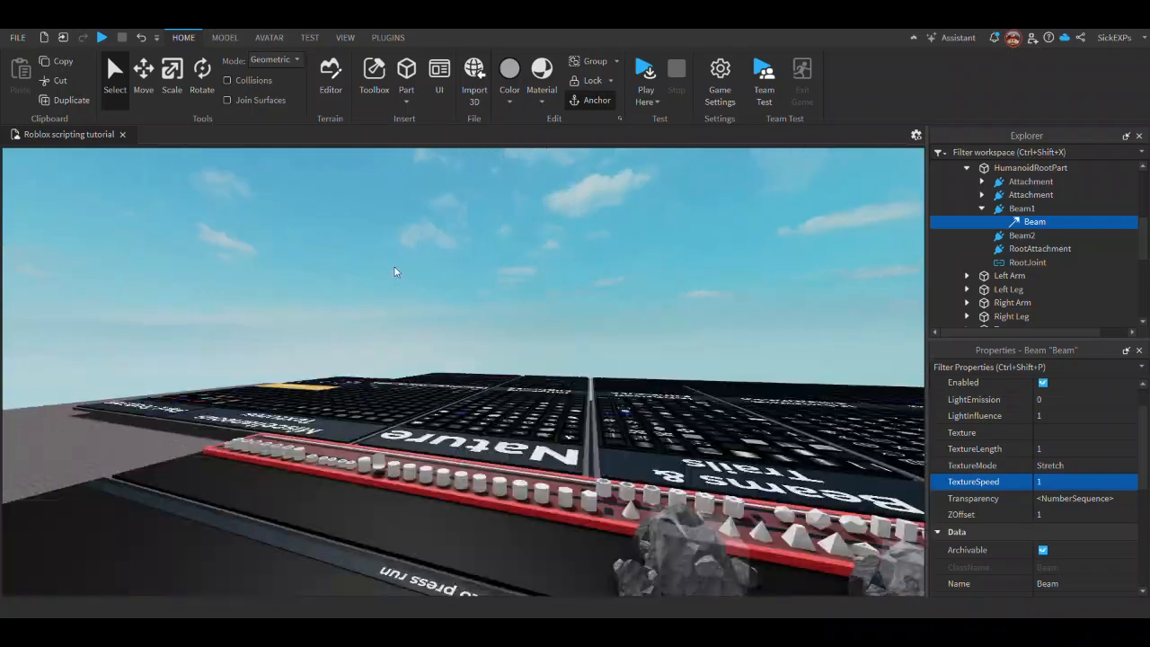
mouse_move(506, 301)
right_mouse_down()
mouse_move(482, 301)
mouse_move(539, 307)
mouse_move(485, 310)
right_mouse_up()
scroll(249, 314, "up", 4)
right_click_drag(370, 258, 395, 267)
scroll(402, 255, "up", 2)
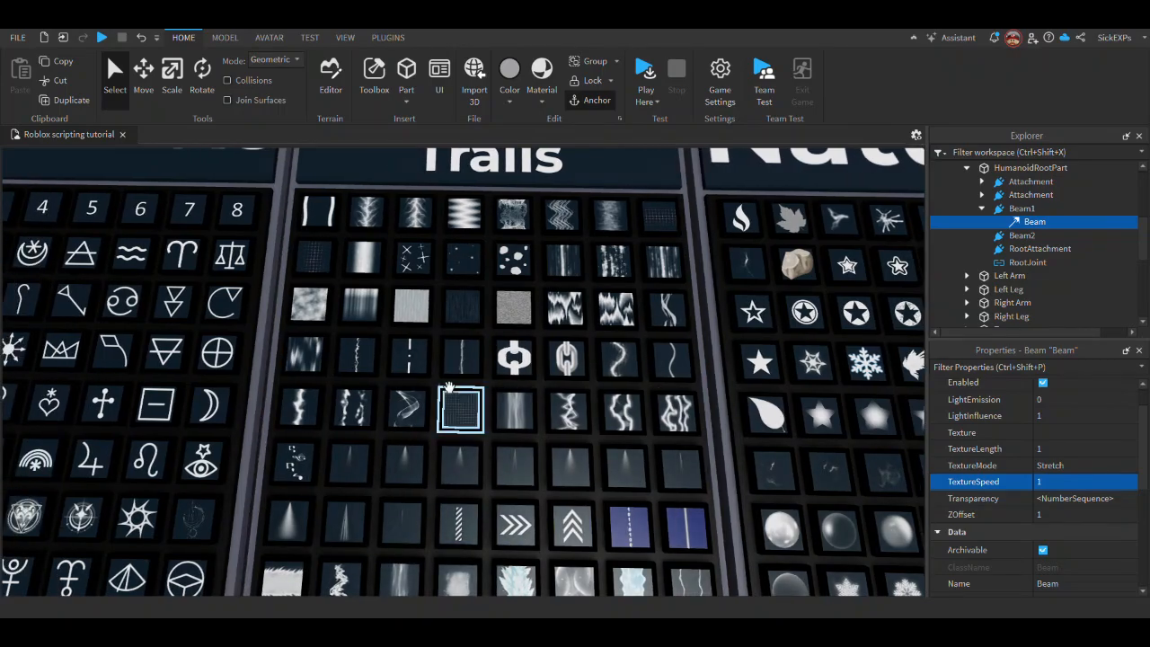
scroll(466, 384, "down", 2)
mouse_move(466, 384)
right_mouse_down()
mouse_move(462, 374)
mouse_move(467, 384)
right_mouse_up()
scroll(462, 374, "up", 3)
scroll(464, 400, "down", 1)
scroll(464, 440, "down", 3)
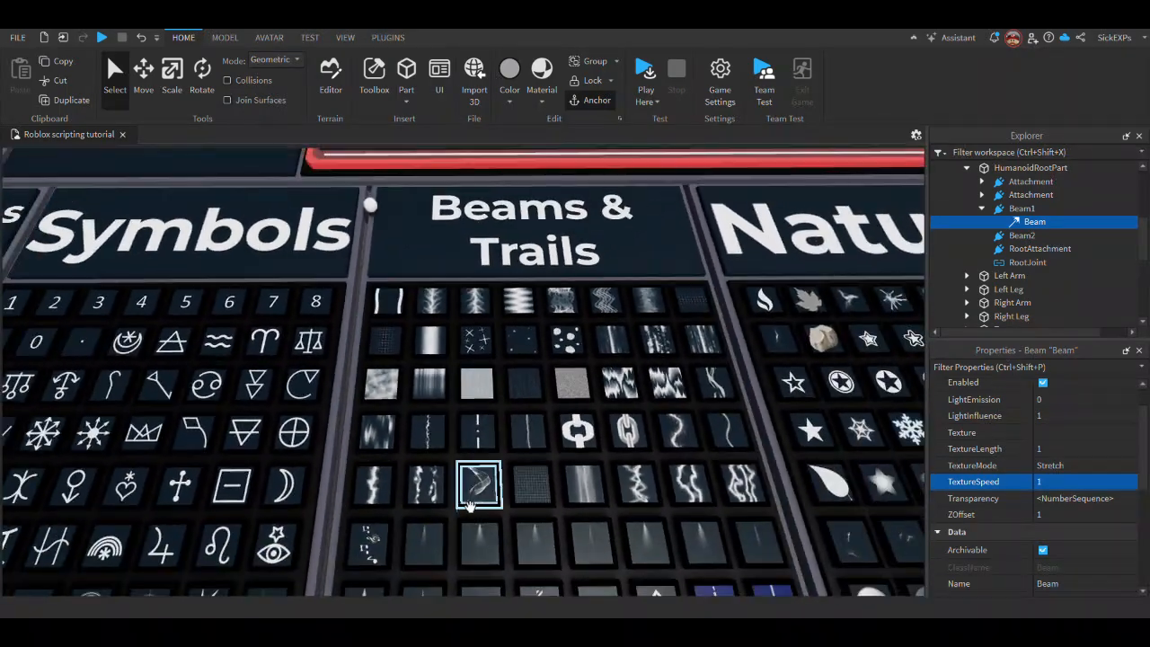
Copy the texture ID of the music-notes decal on the Beams & Trails board
right_click_drag(469, 500, 515, 459)
scroll(491, 480, "up", 2)
scroll(450, 432, "up", 3)
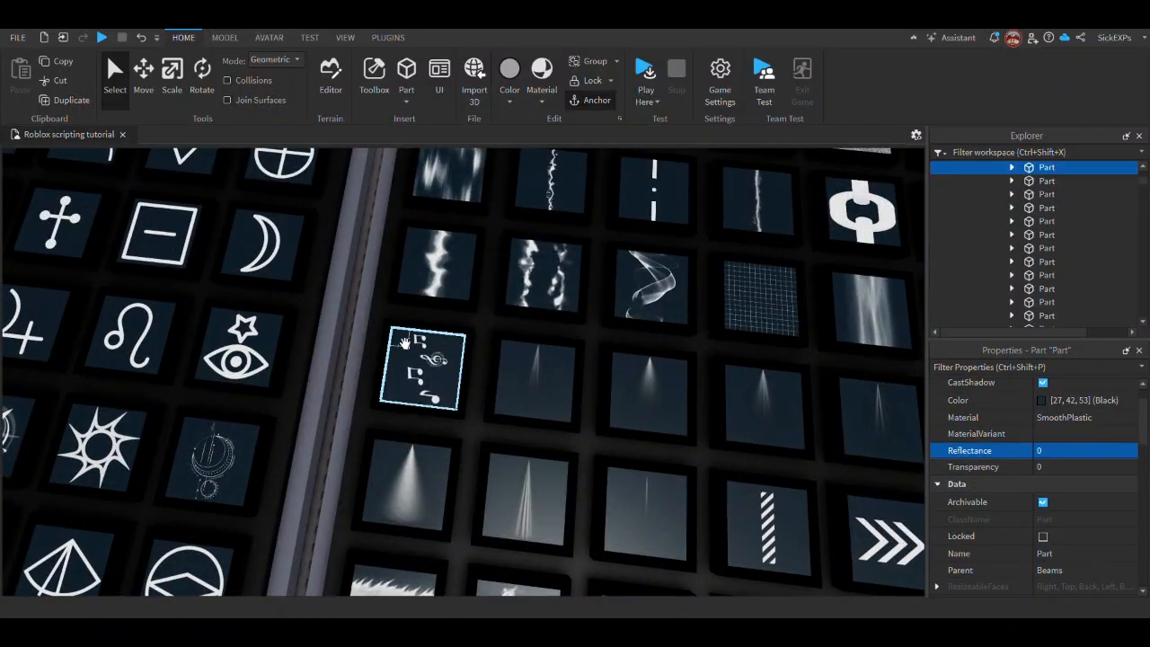
right_click_drag(555, 291, 396, 337)
key("w")
key("w")
left_click(349, 362)
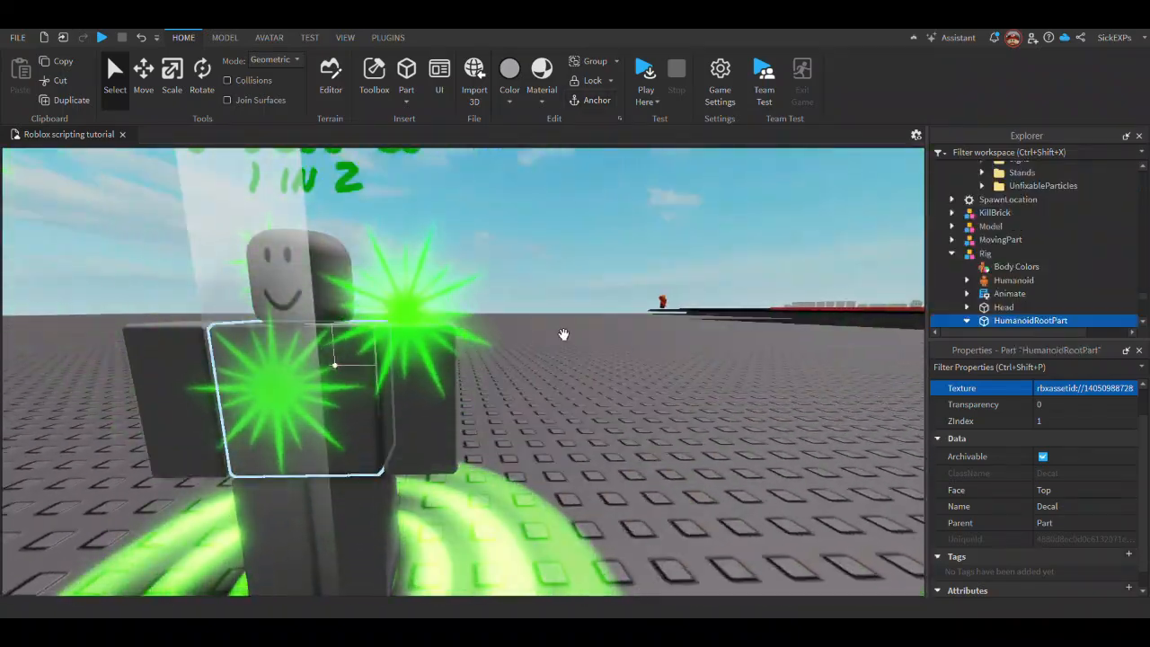
scroll(979, 226, "down", 3)
left_click(1024, 259)
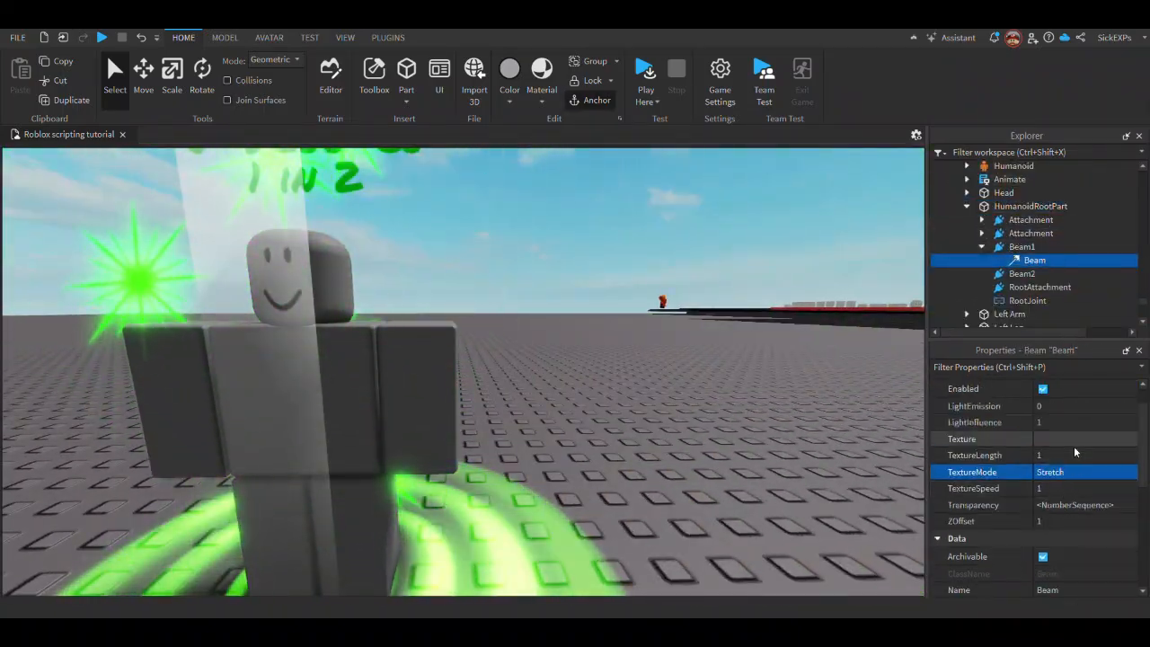
left_click(1071, 445)
key("ctrl+v")
key("Return")
scroll(571, 365, "down", 5)
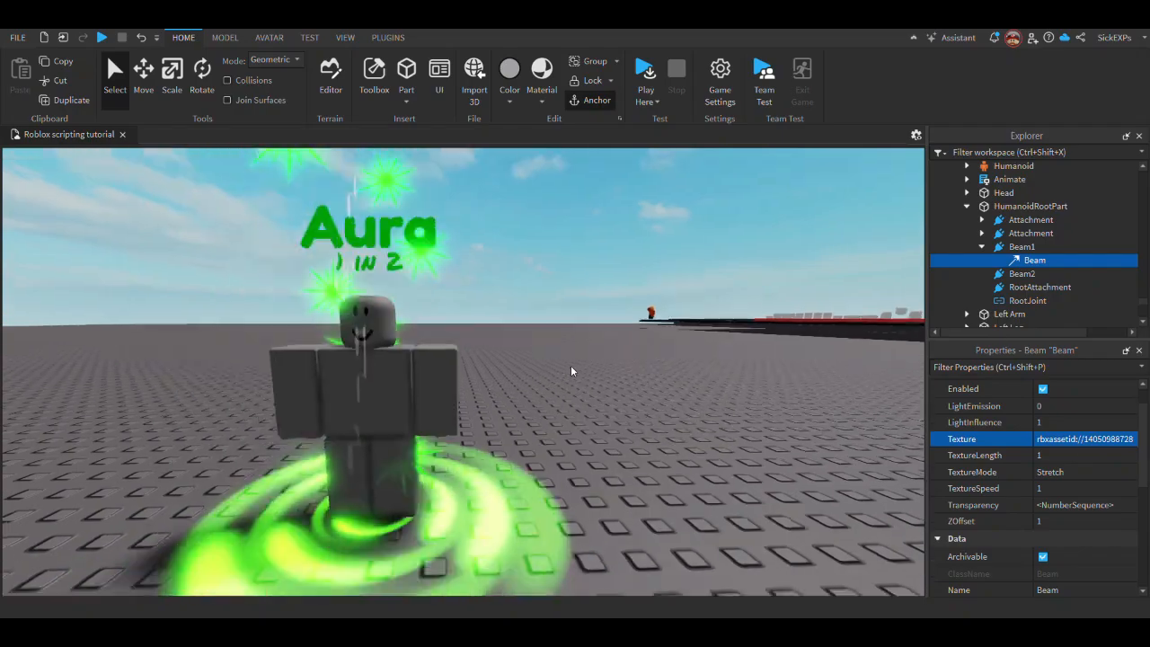
scroll(571, 364, "up", 5)
scroll(571, 365, "down", 5)
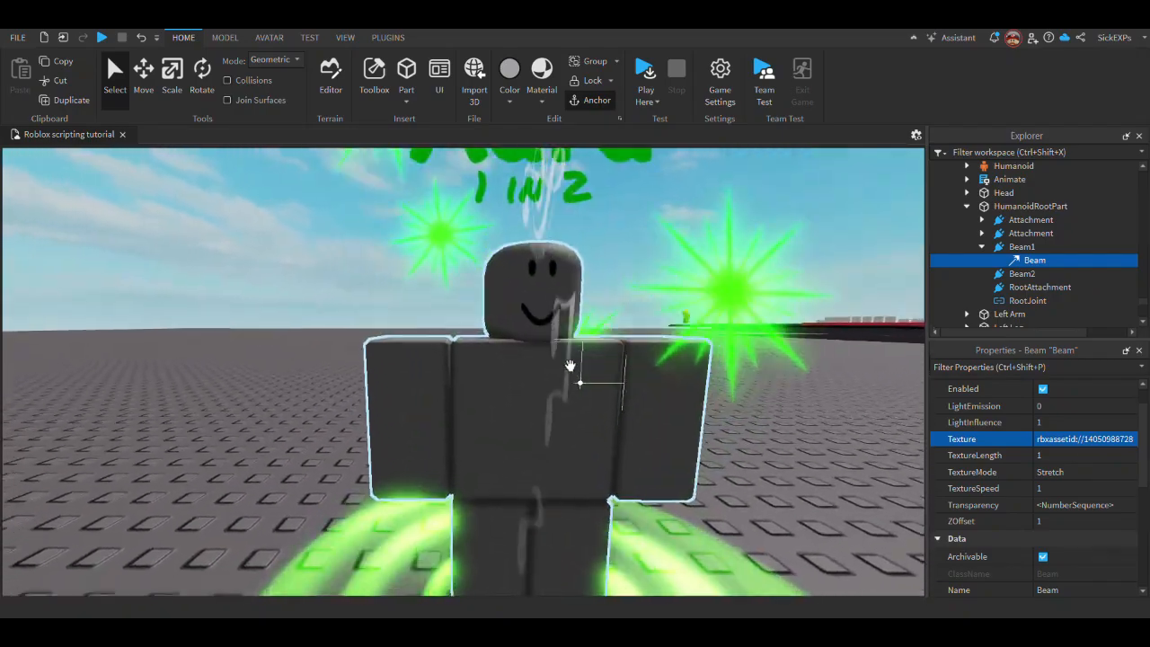
Set the Beam's TextureSpeed to -1
scroll(1027, 477, "down", 2)
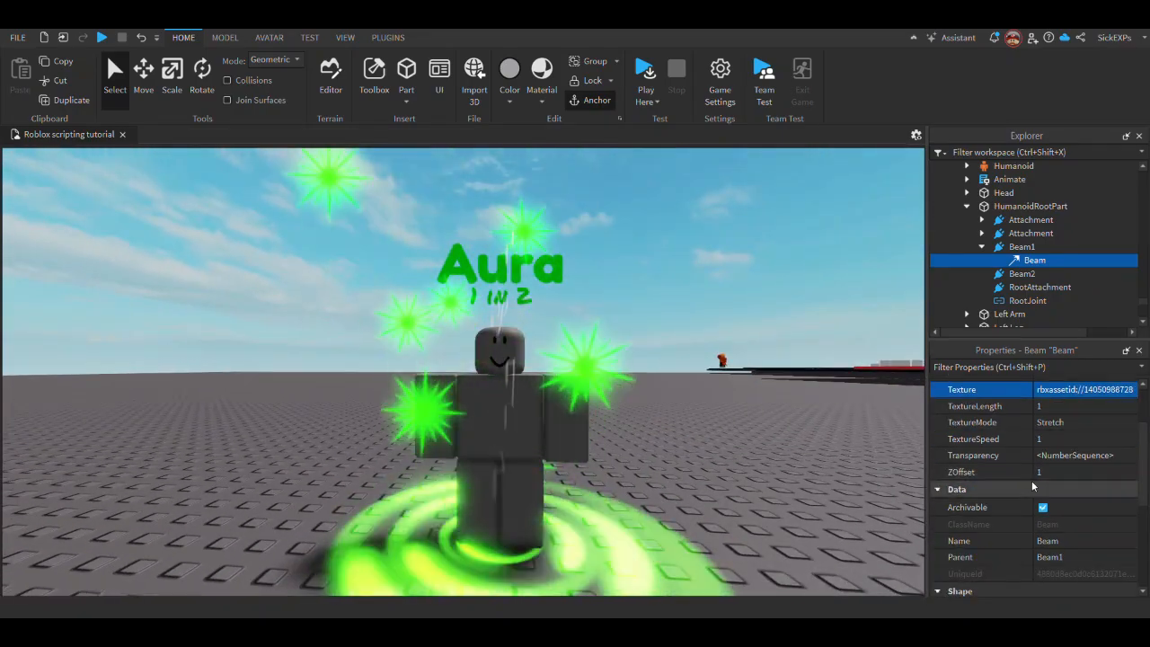
left_click(1064, 439)
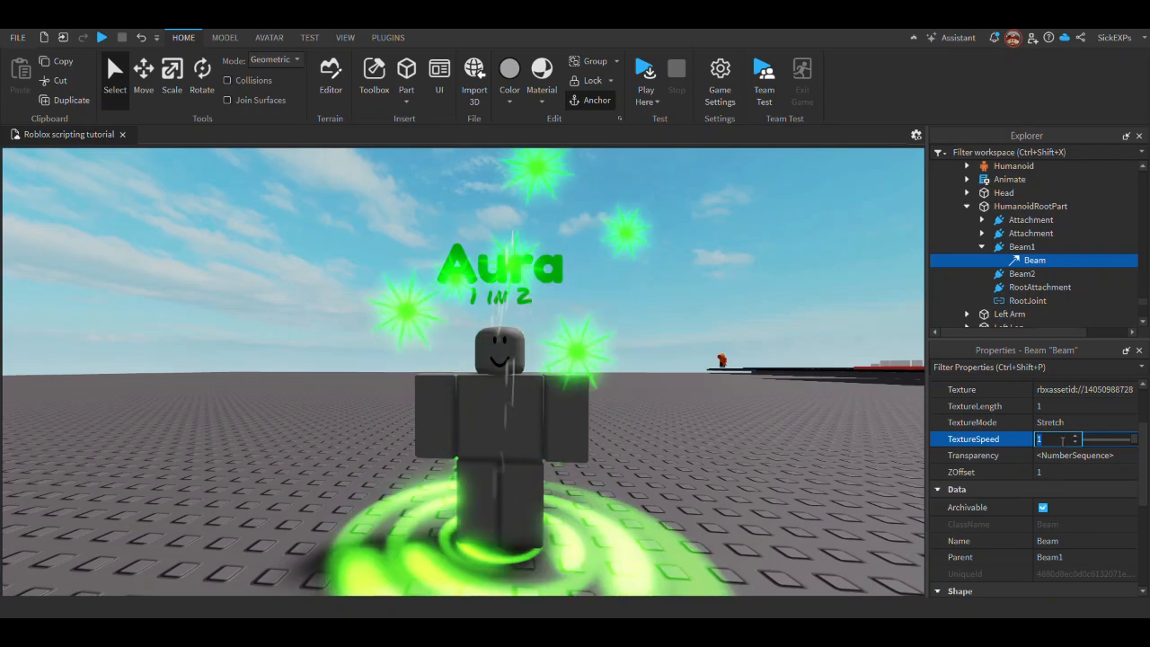
key("BackSpace")
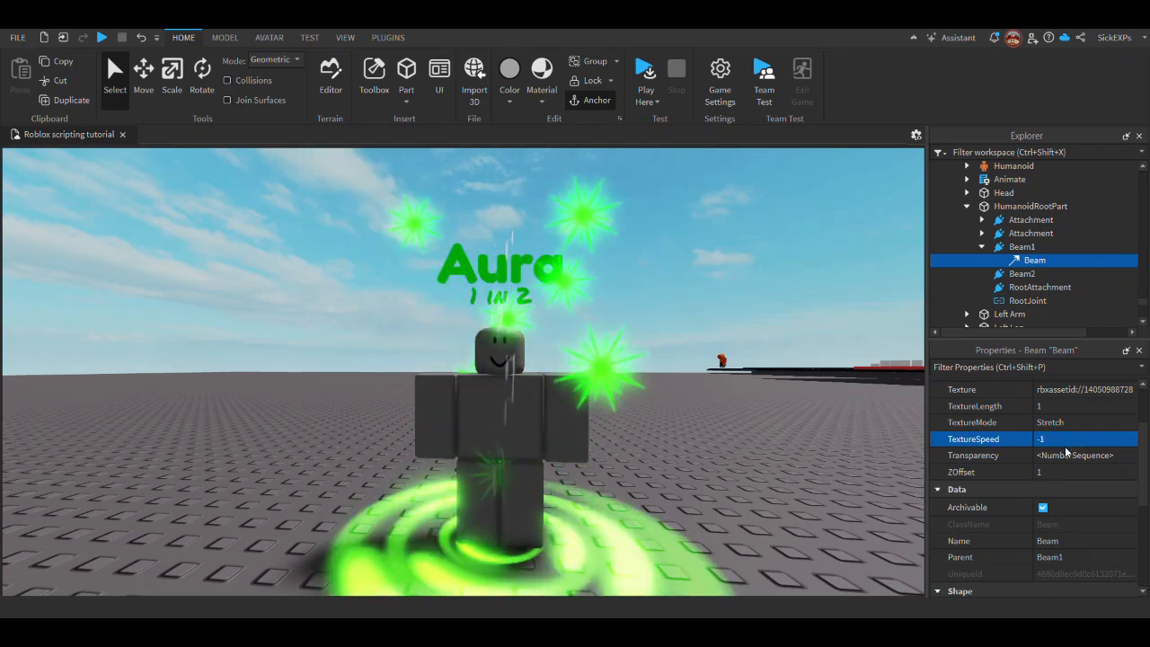
Set the Beam's Width1 to 10 and its Width0 to 0
scroll(1051, 444, "down", 4)
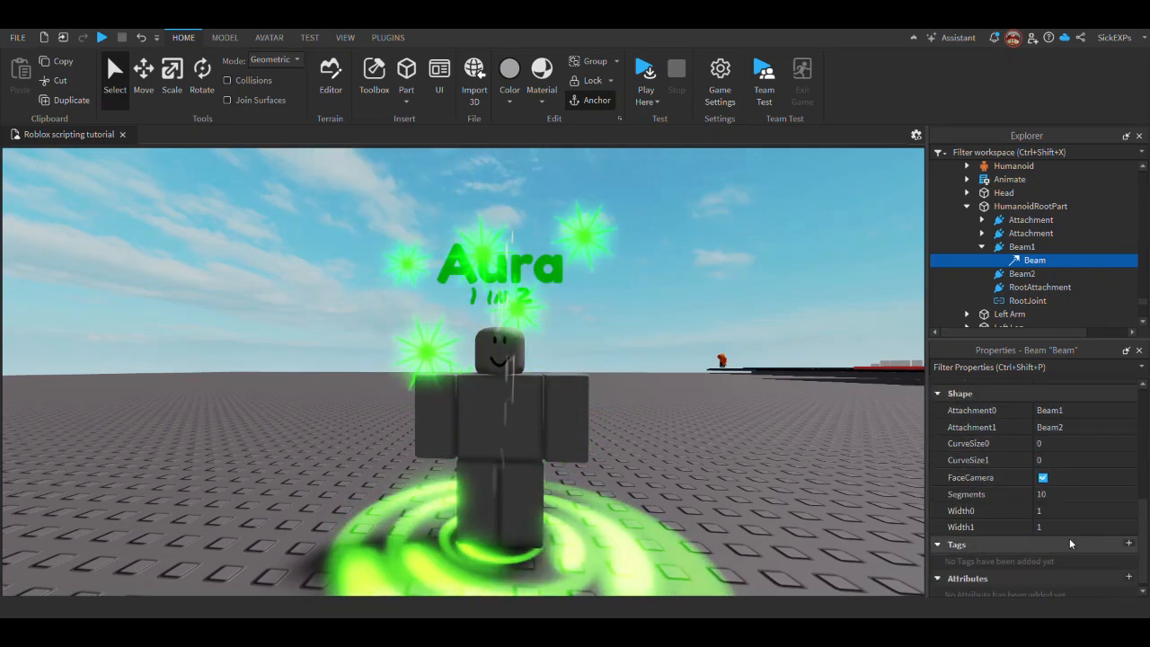
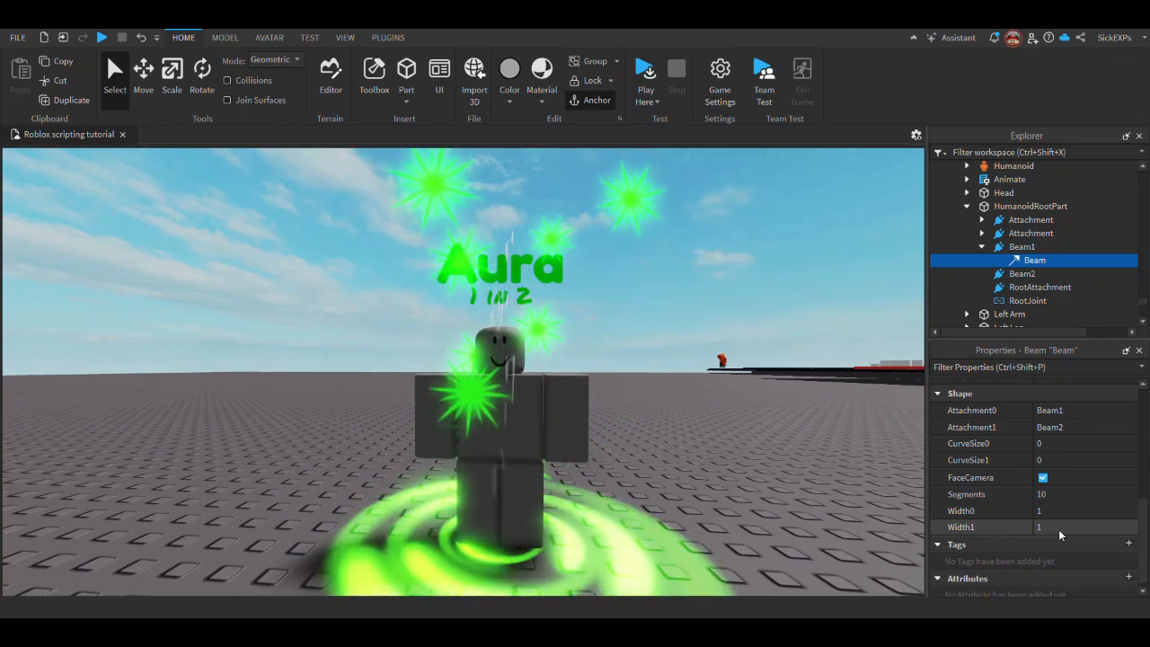
left_click(1060, 528)
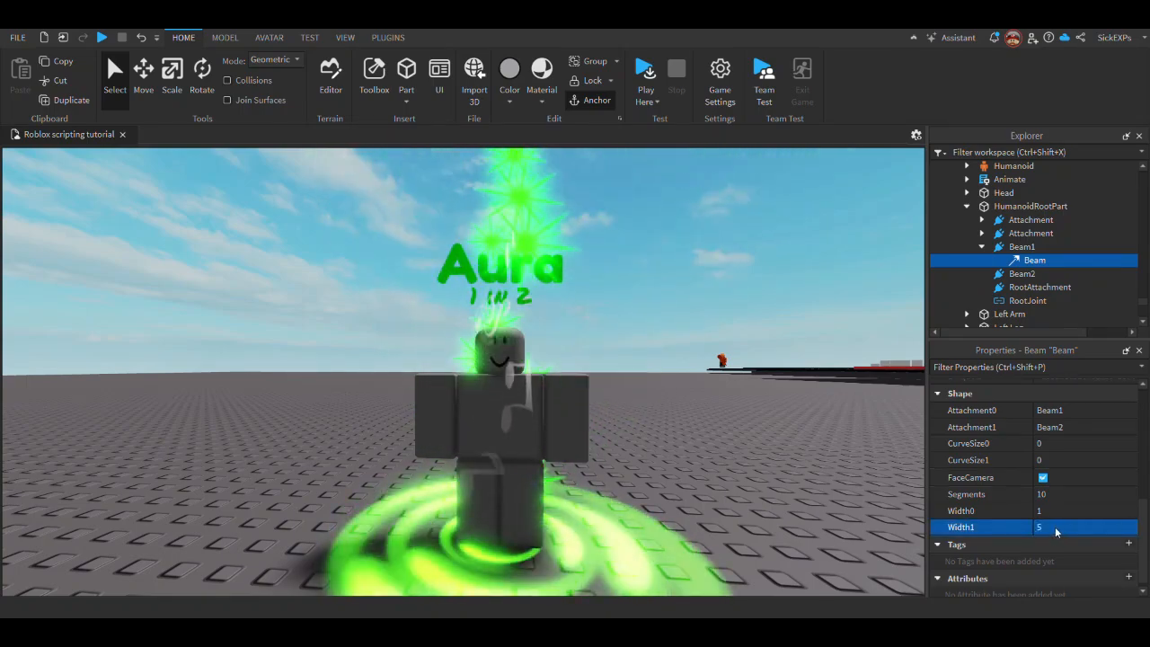
right_click_drag(612, 460, 611, 461)
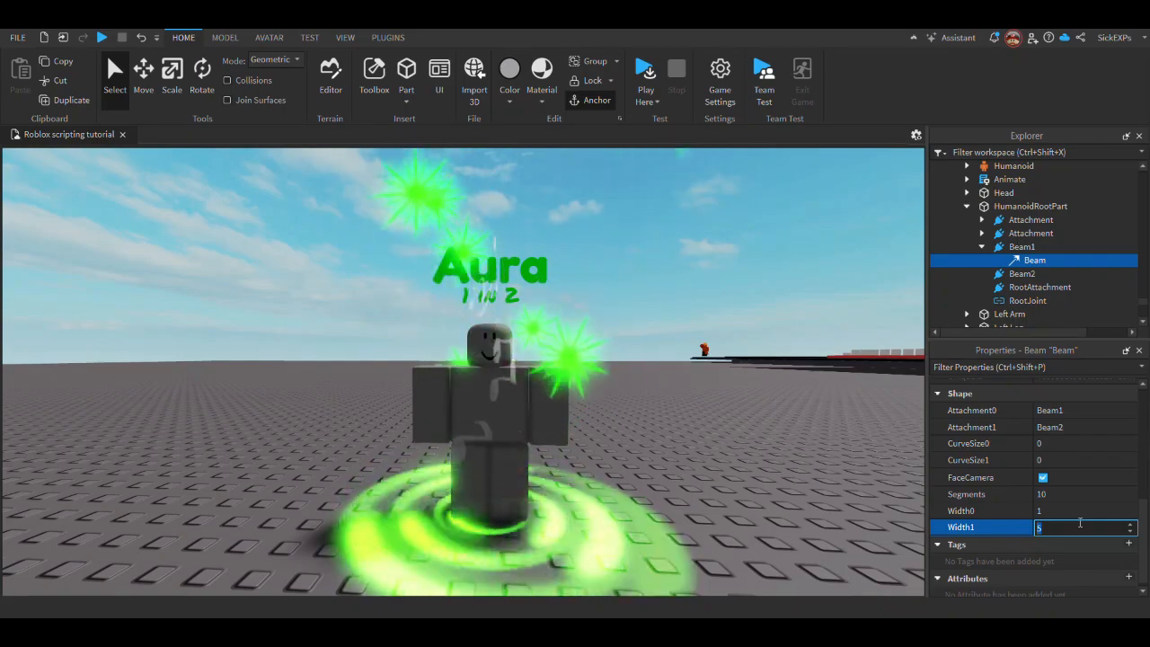
left_click(1073, 510)
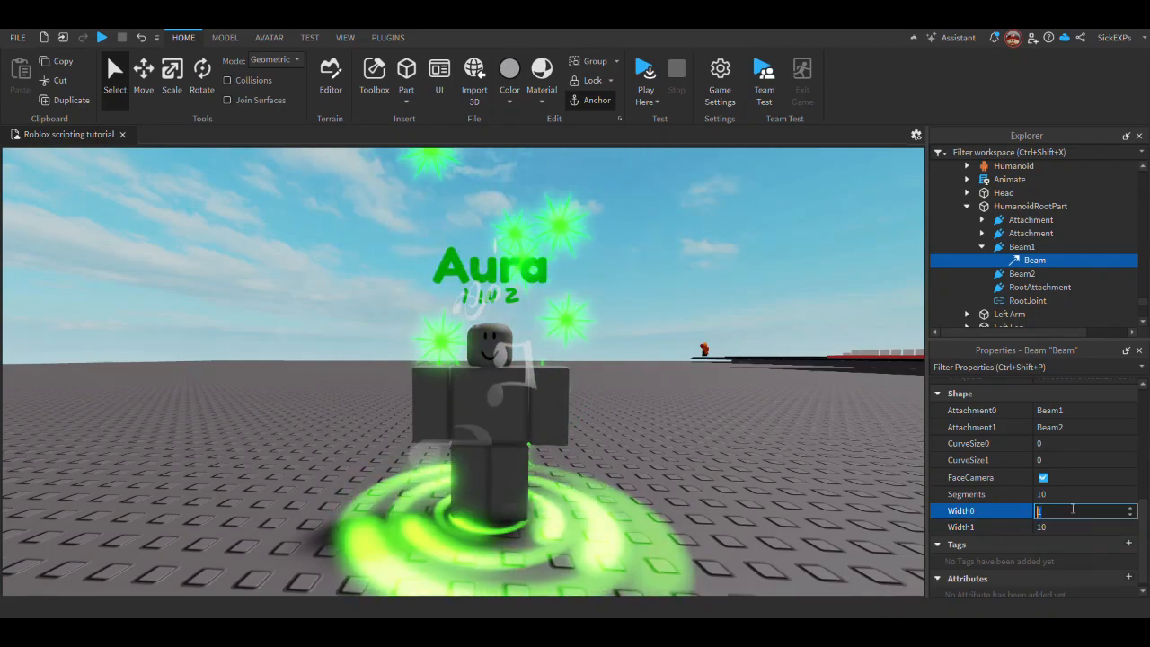
type("0")
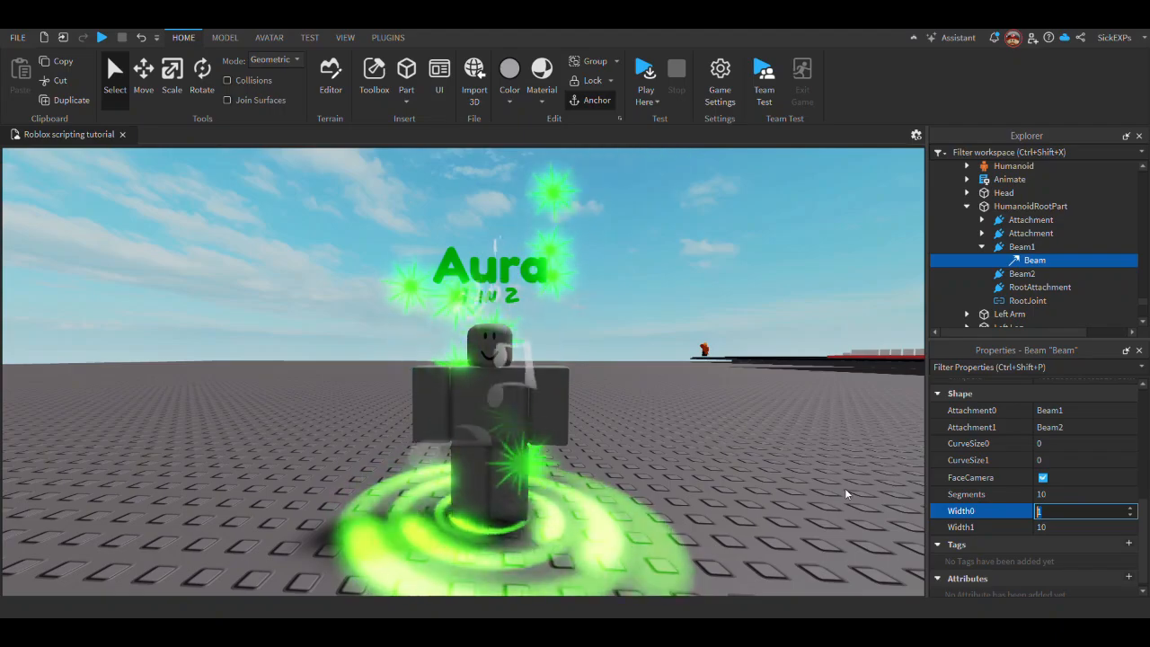
key("Return")
scroll(492, 399, "up", 4)
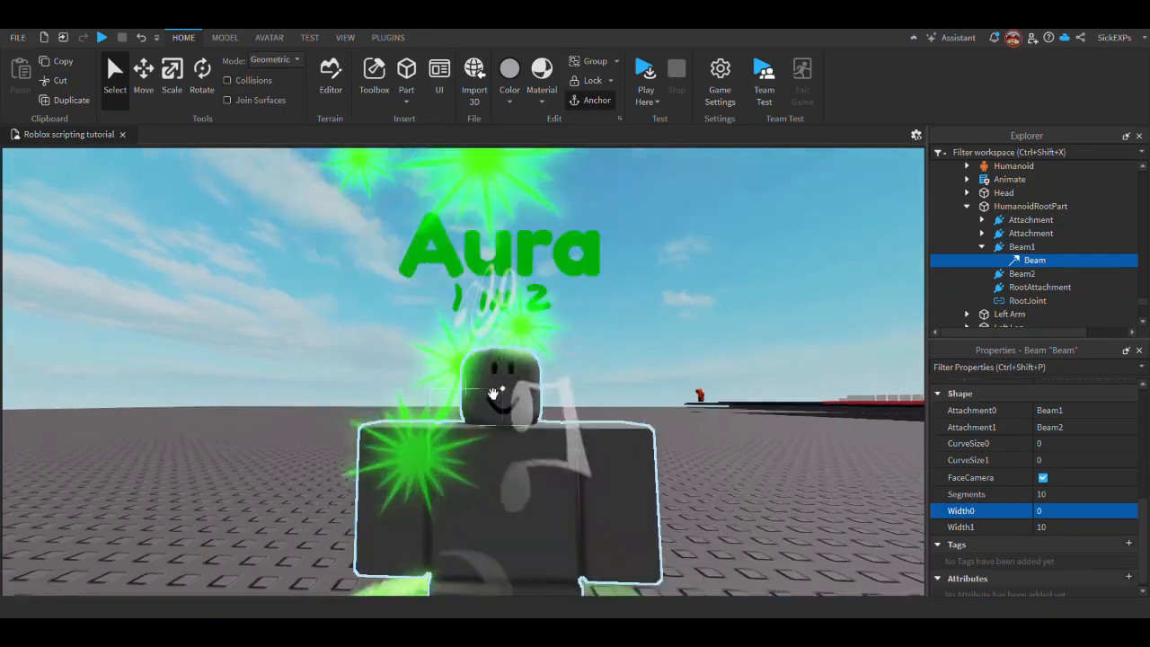
scroll(492, 393, "down", 5)
Set the Beam's LightEmission to 1
scroll(1043, 524, "up", 5)
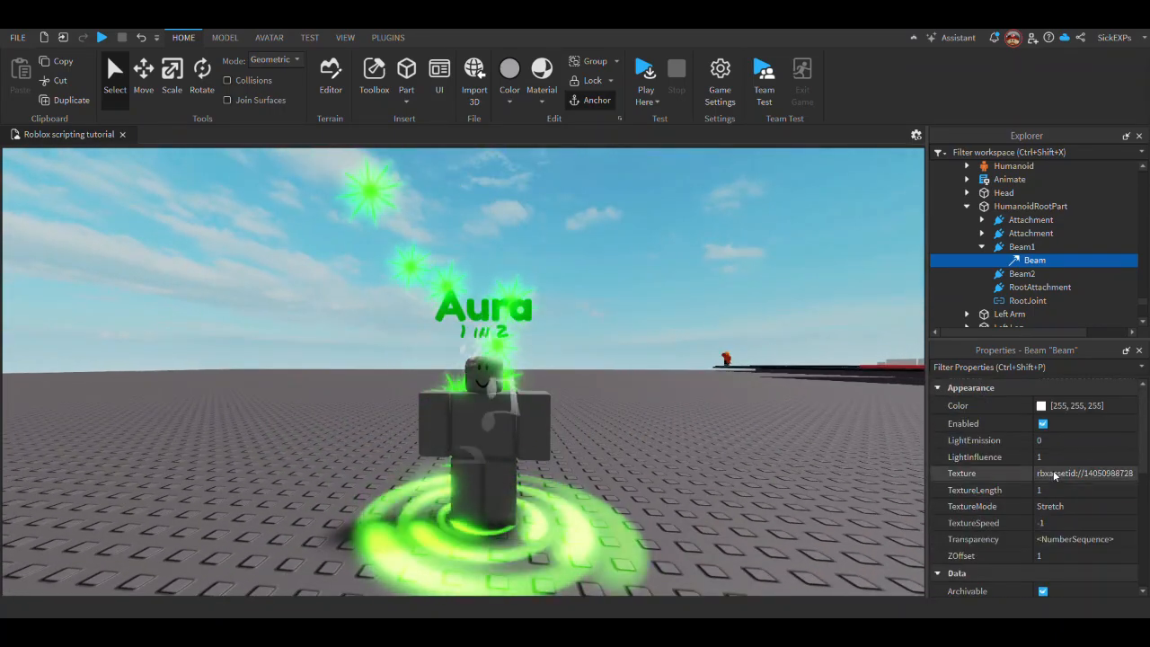
left_click(1051, 442)
type("1")
key("Return")
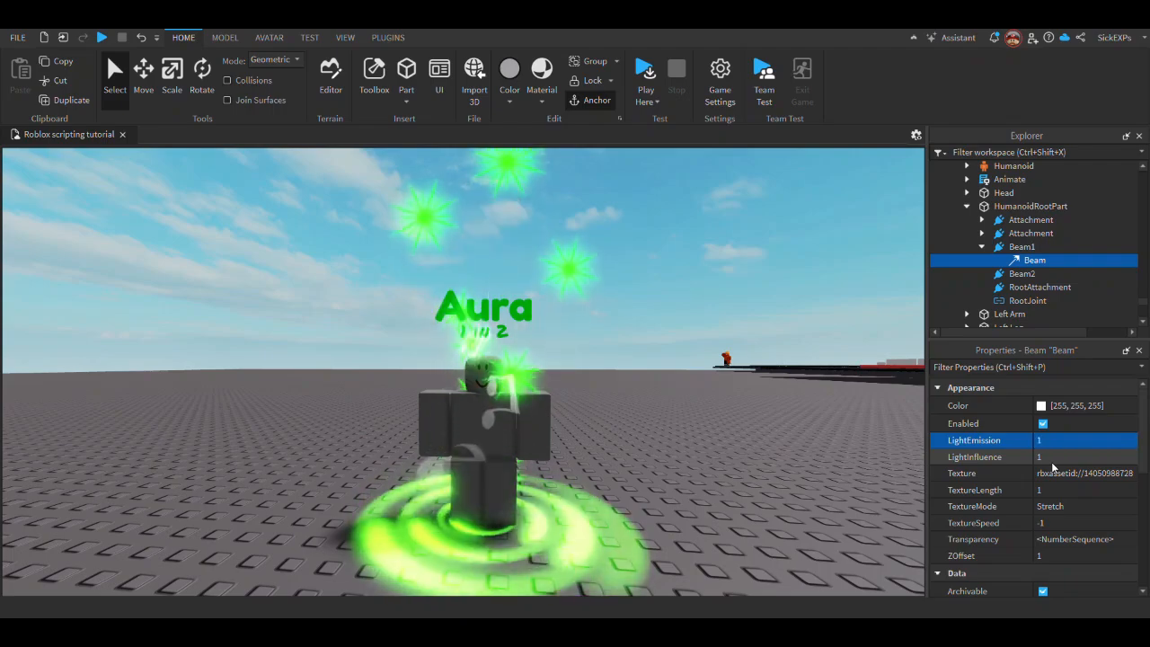
Change the Beam's Color to green [0, 255, 17] and set its LightInfluence to 0
left_click(1041, 406)
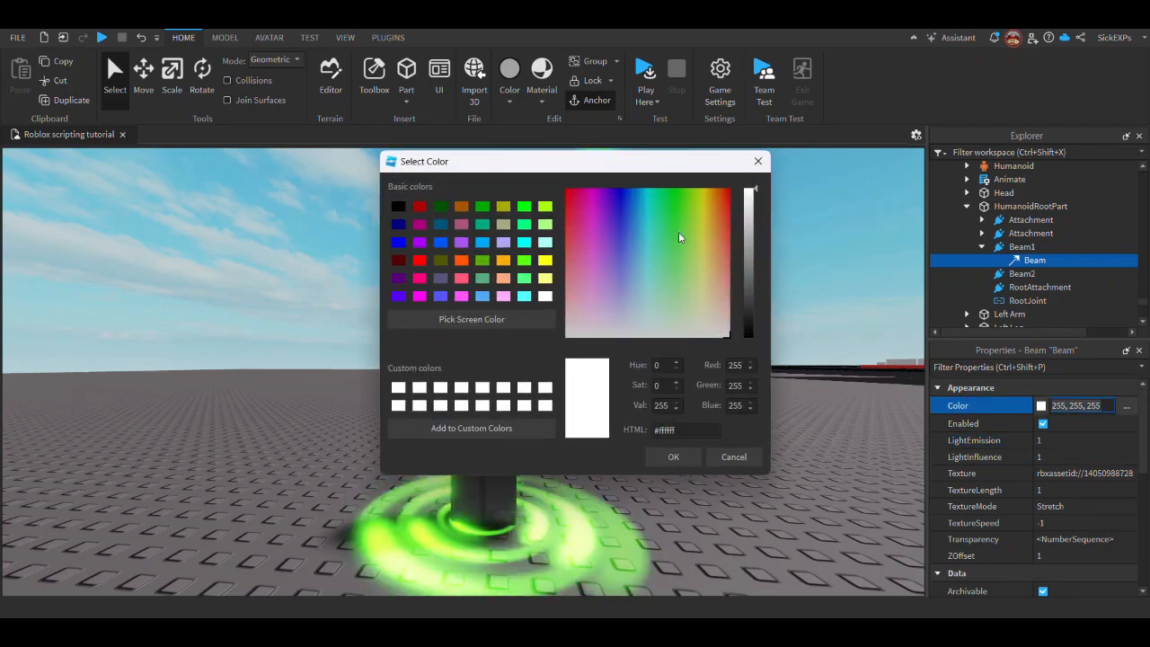
left_click(671, 457)
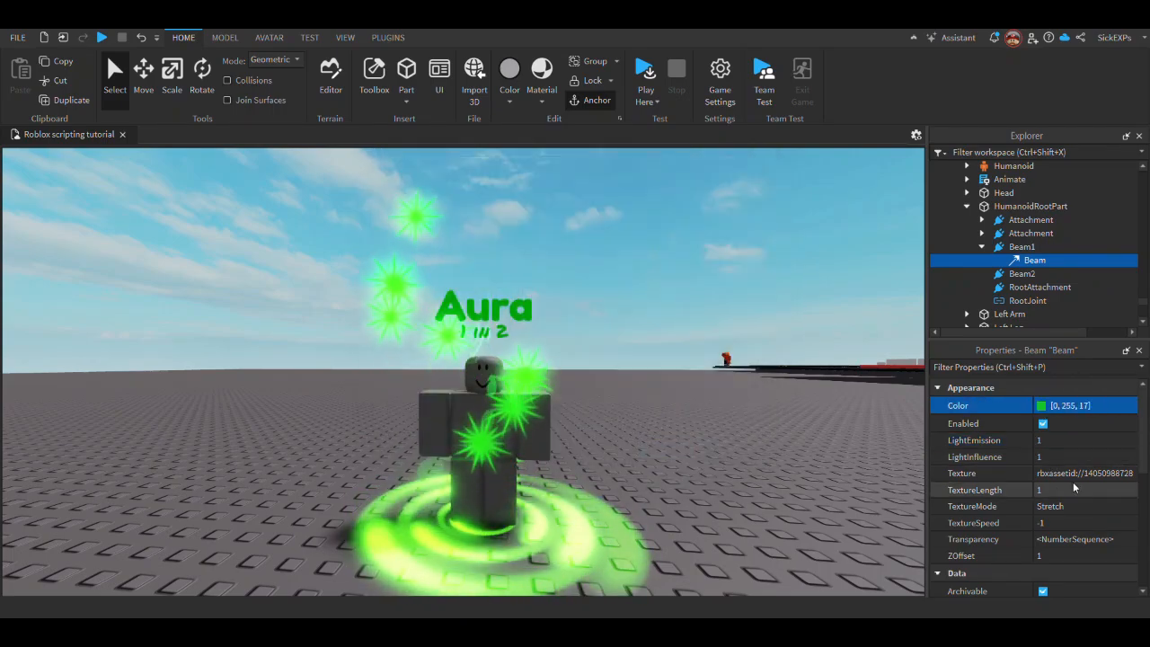
left_click(1053, 441)
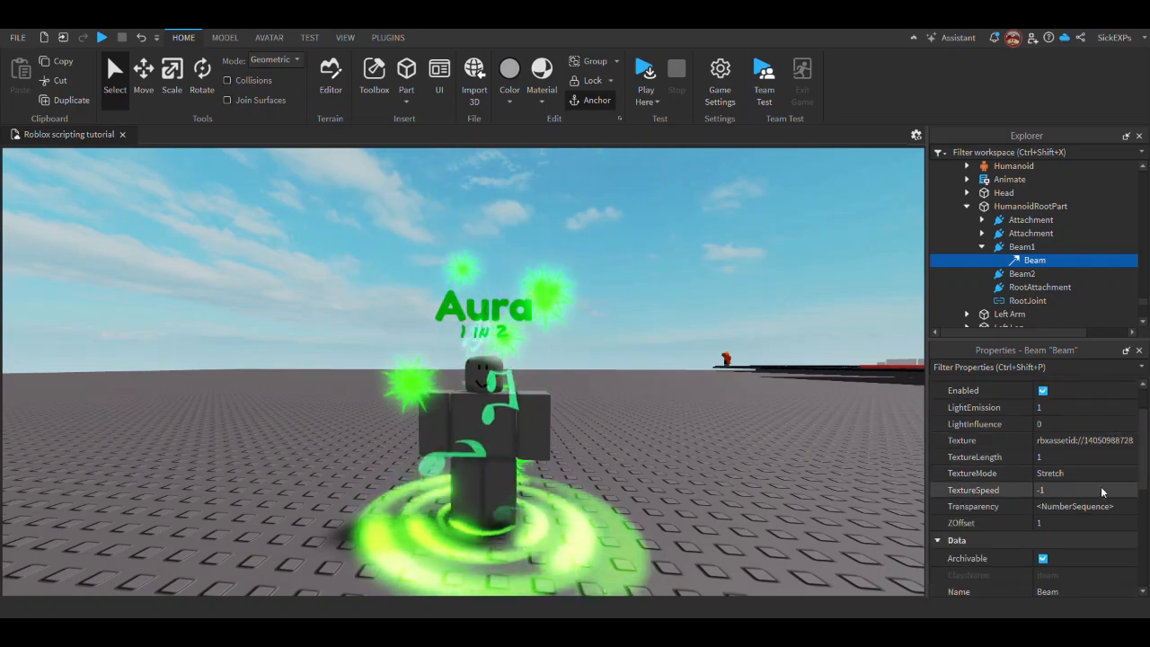
Lower the Beam's Transparency curve to about 0.25 at the start and move the middle keypoint to time 0.705, value 0.512
left_click(1122, 505)
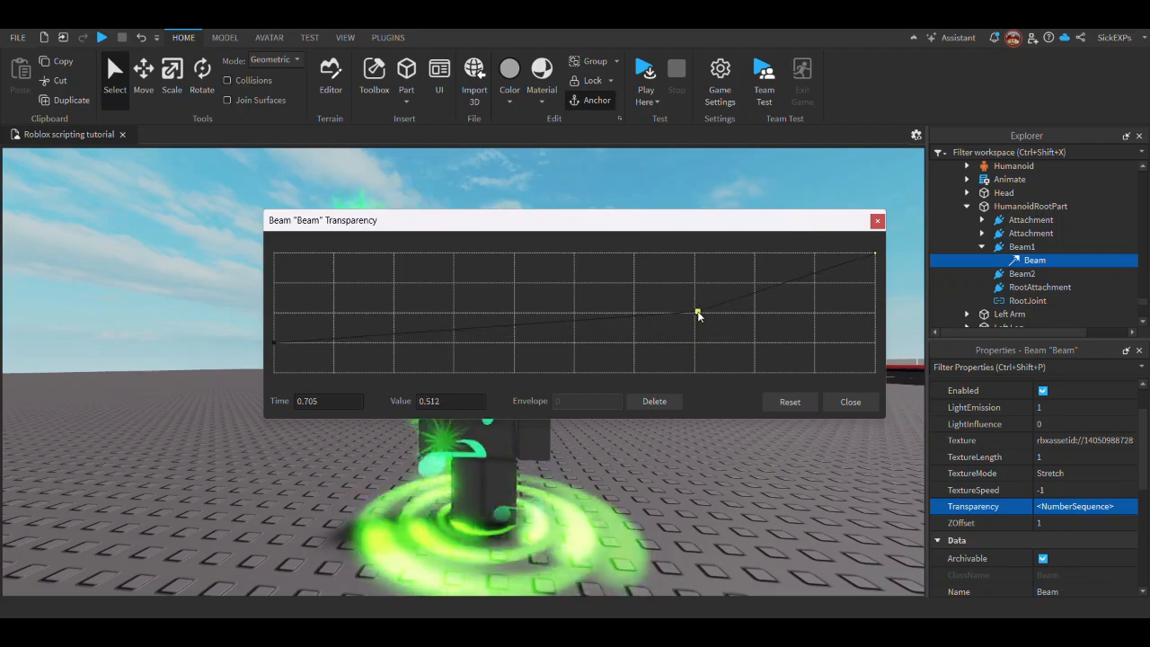
left_click(843, 398)
right_click_drag(577, 448, 670, 414)
scroll(579, 451, "up", 4)
scroll(580, 454, "down", 4)
key("s")
scroll(650, 388, "up", 5)
scroll(671, 418, "up", 3)
right_click_drag(424, 510, 457, 408)
scroll(456, 409, "up", 3)
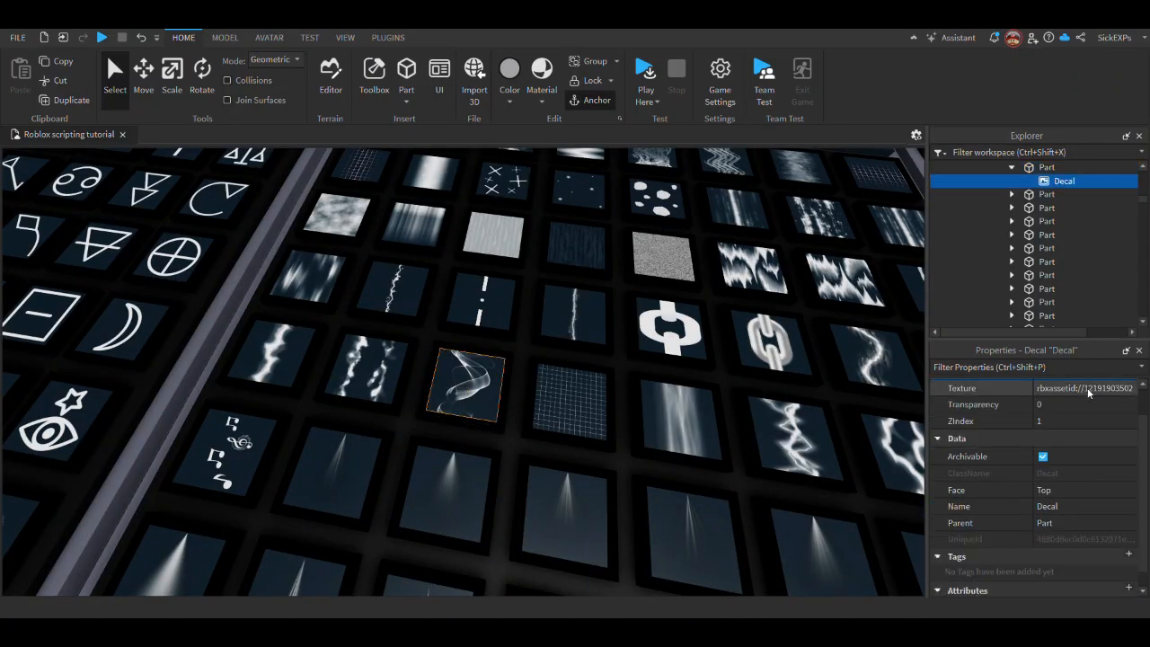
left_click(1087, 389)
scroll(554, 346, "down", 5)
right_click_drag(586, 370, 672, 446)
scroll(681, 469, "up", 5)
scroll(681, 471, "up", 5)
left_click(527, 311)
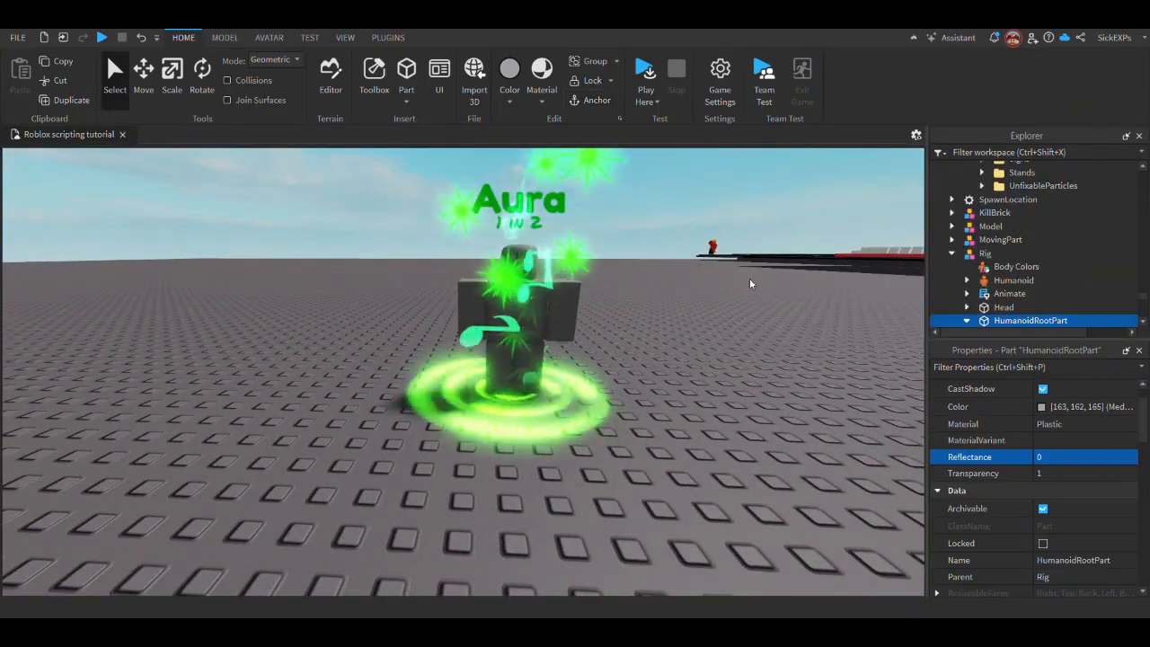
scroll(1055, 264, "down", 5)
scroll(1034, 243, "up", 2)
left_click(1021, 262)
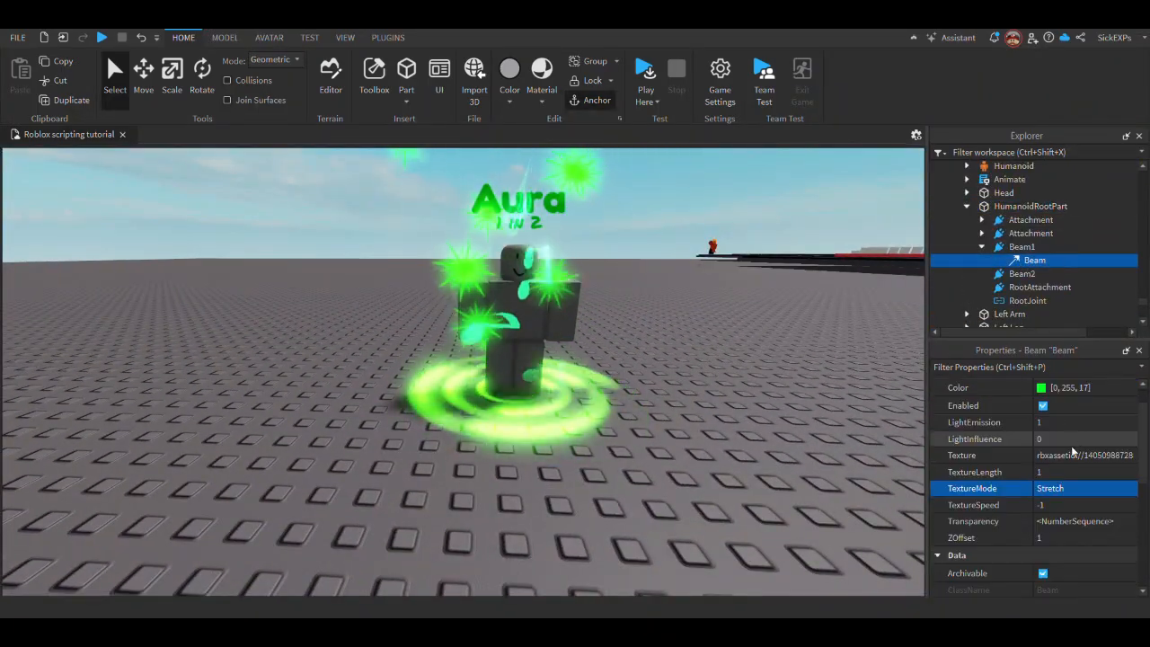
left_click(1071, 455)
left_click(1070, 456)
scroll(625, 331, "up", 3)
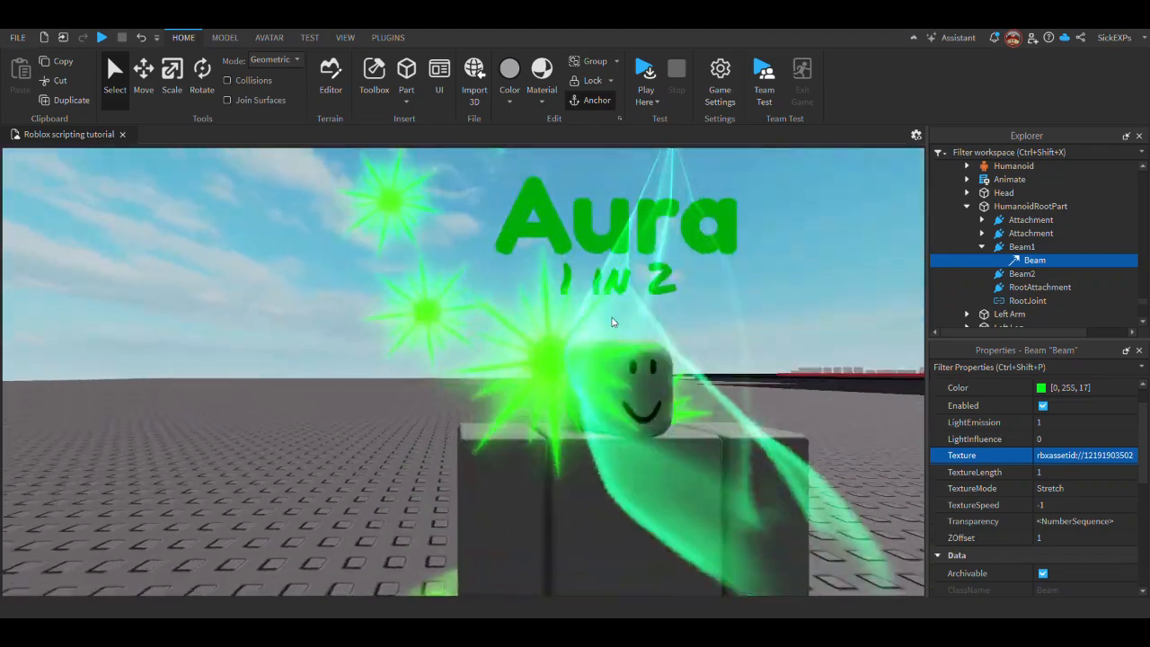
scroll(611, 316, "down", 4)
scroll(613, 315, "up", 4)
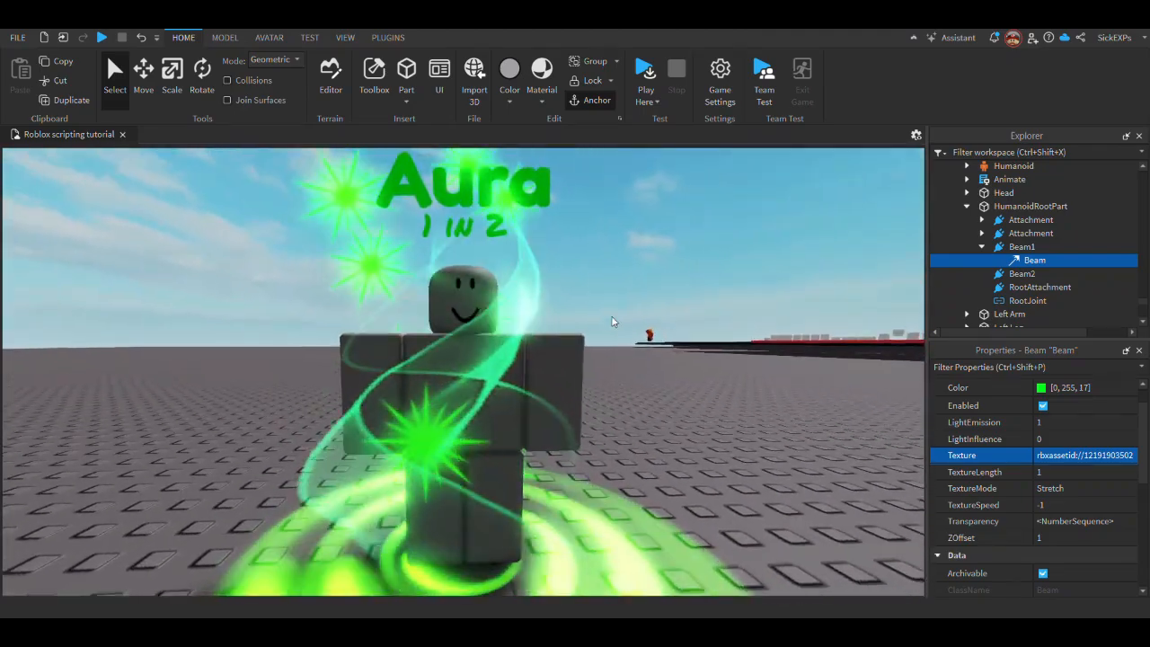
scroll(612, 320, "down", 4)
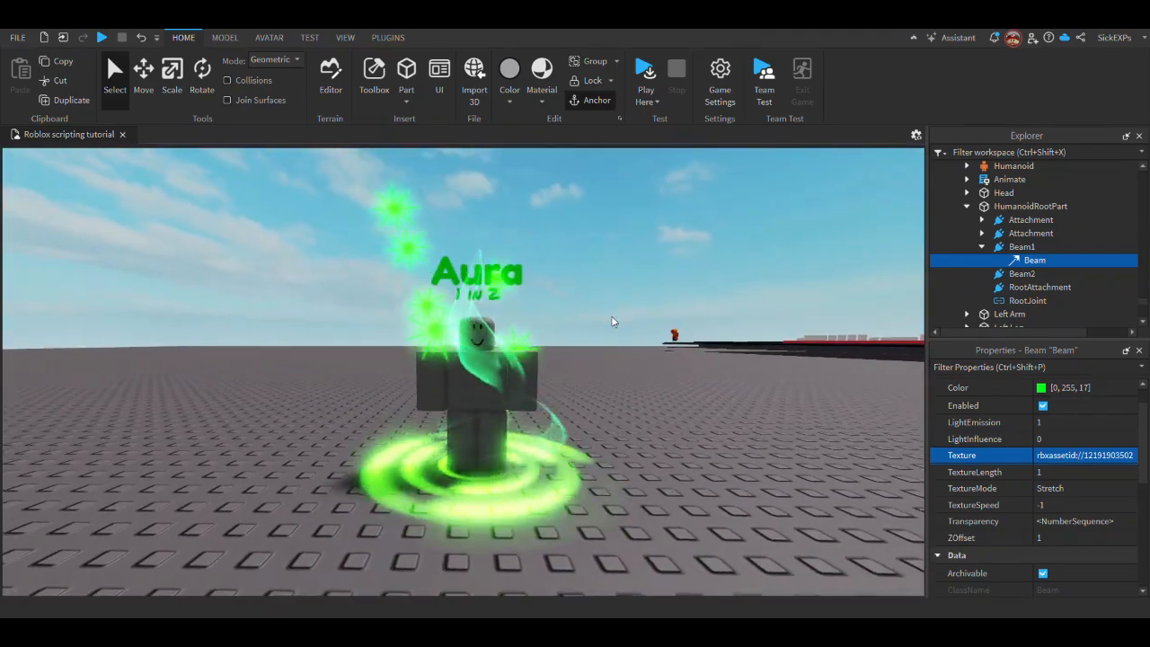
scroll(613, 316, "up", 2)
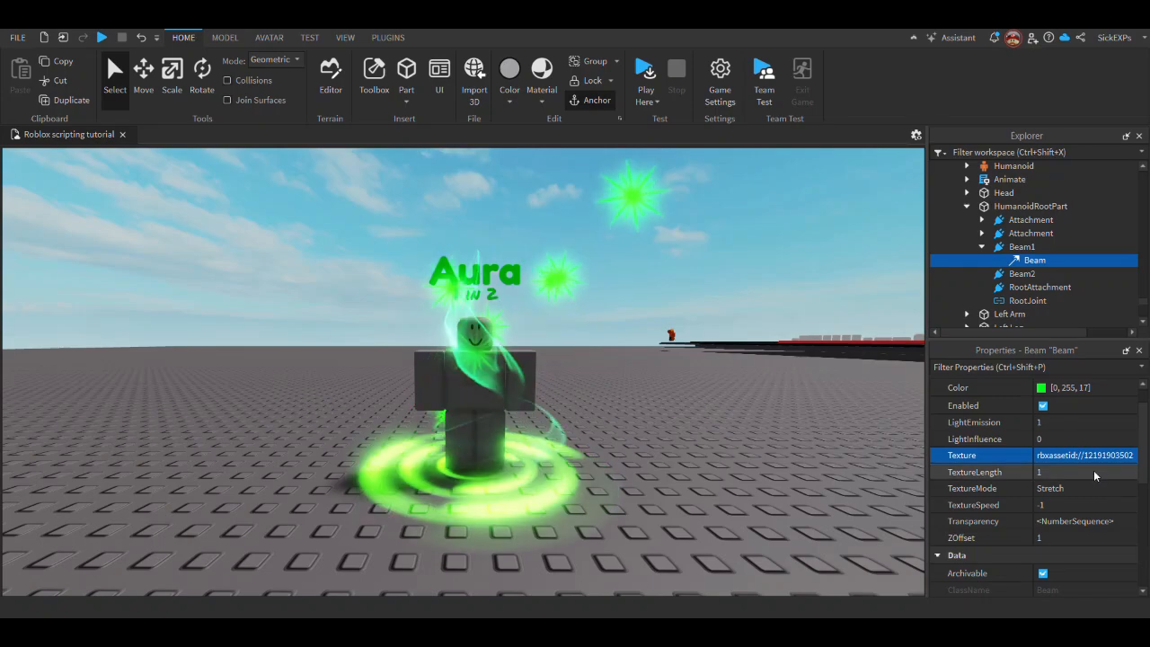
Move the middle keypoint of the Beam's Transparency curve to time 0.702, value 0.769
left_click(1119, 522)
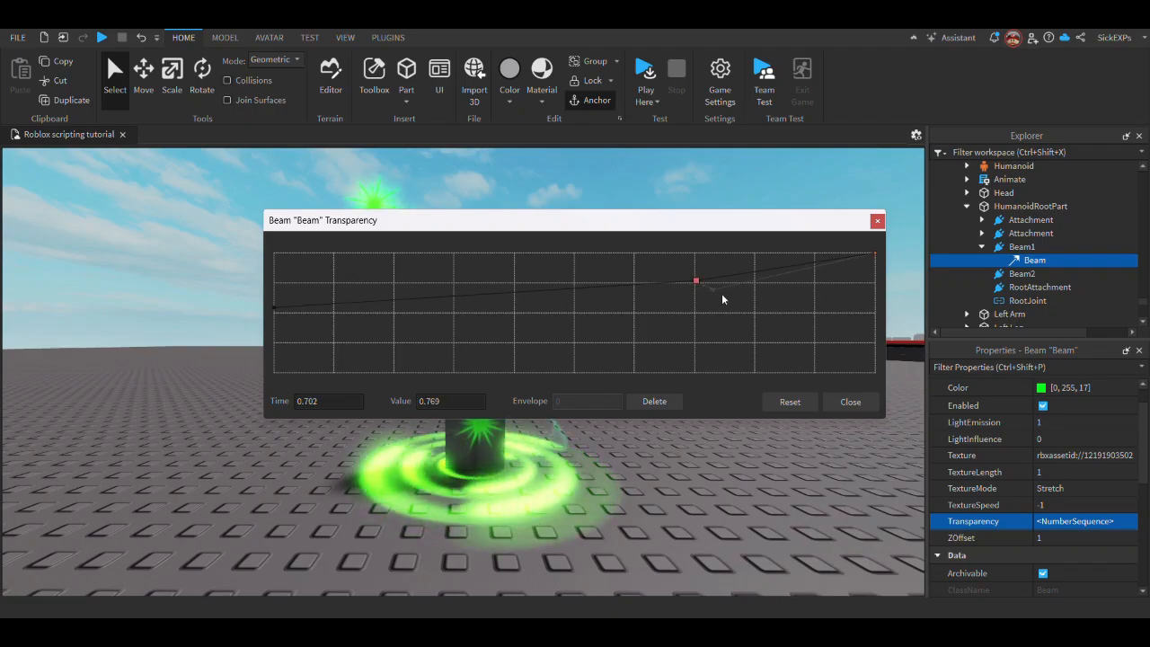
left_click(851, 403)
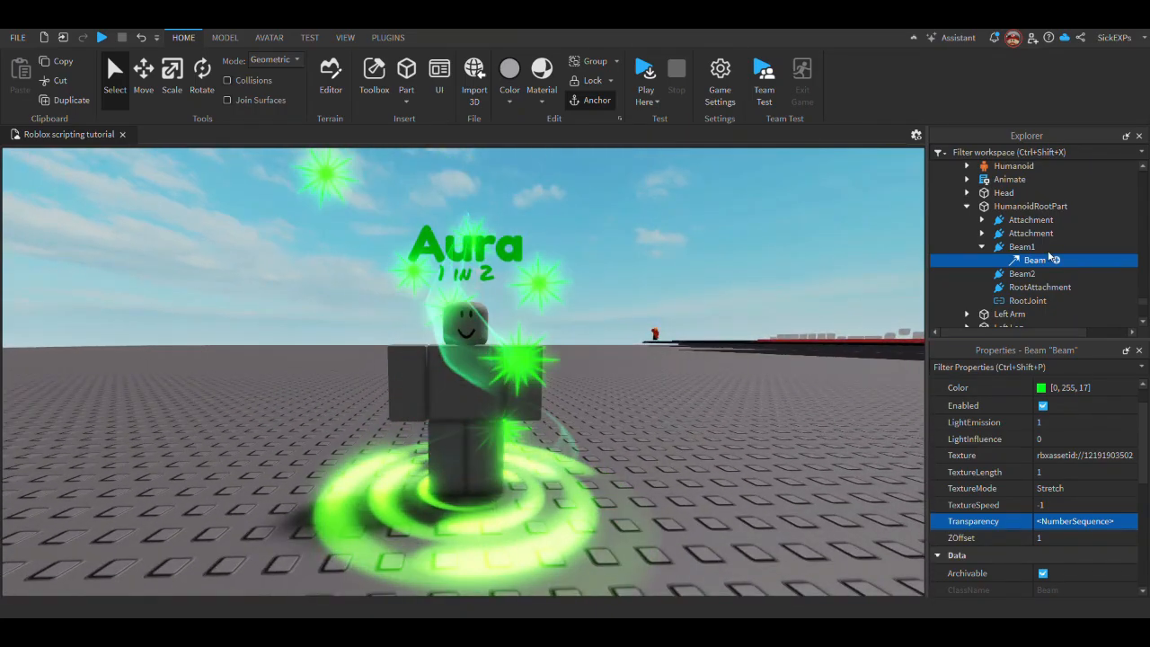
scroll(605, 366, "down", 3)
scroll(645, 353, "up", 4)
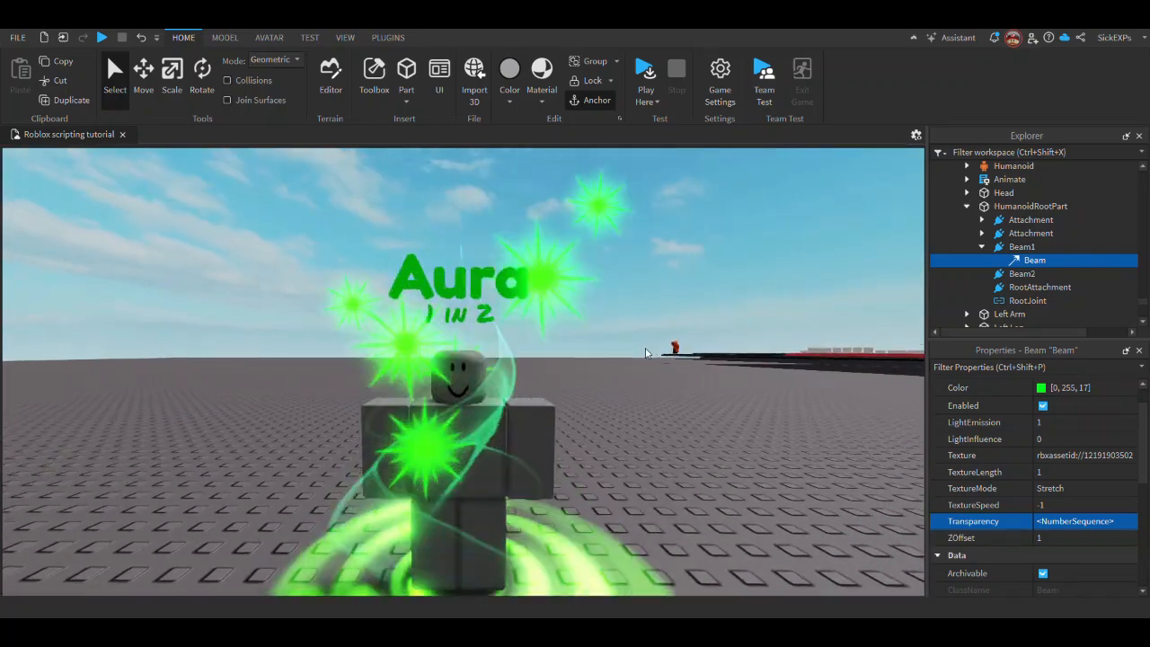
scroll(645, 353, "down", 2)
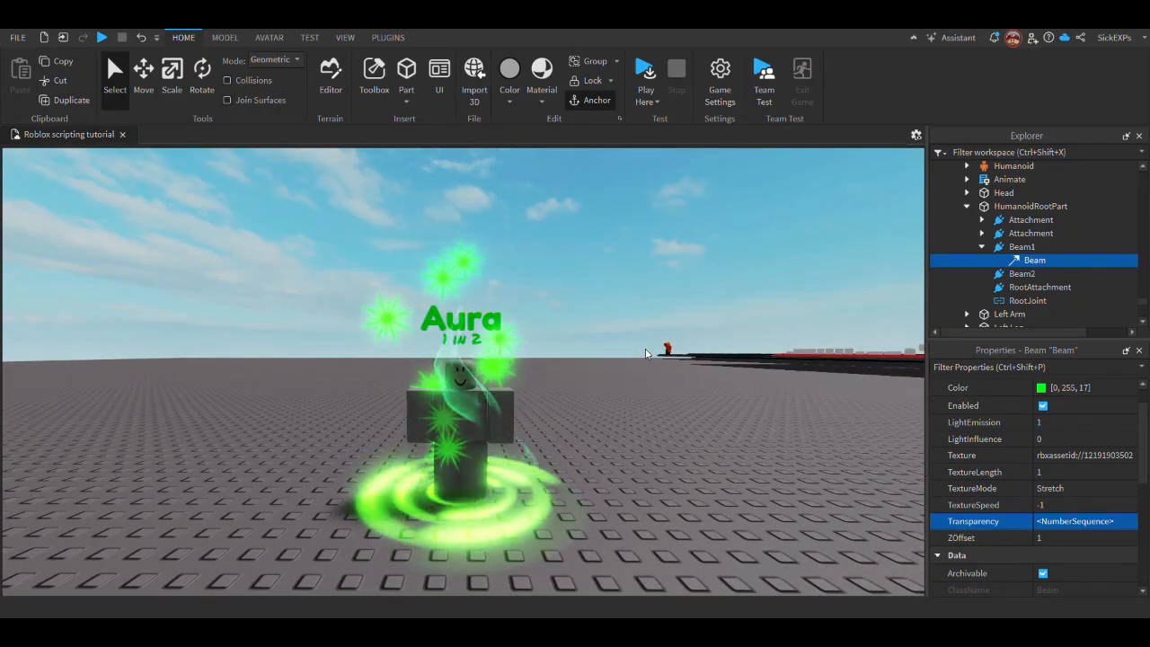
Insert a block Part and give it the HumanoidRootPart's position of 1, 3, -19.5
key("s")
right_click_drag(388, 204, 390, 225)
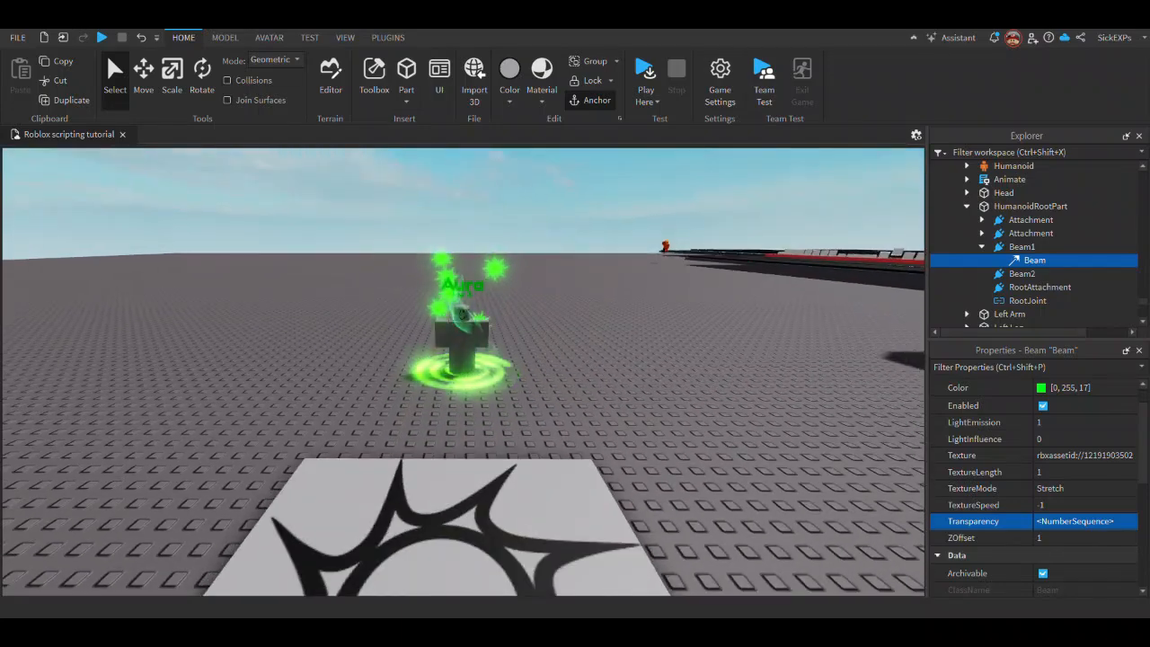
left_click(413, 76)
scroll(615, 330, "up", 5)
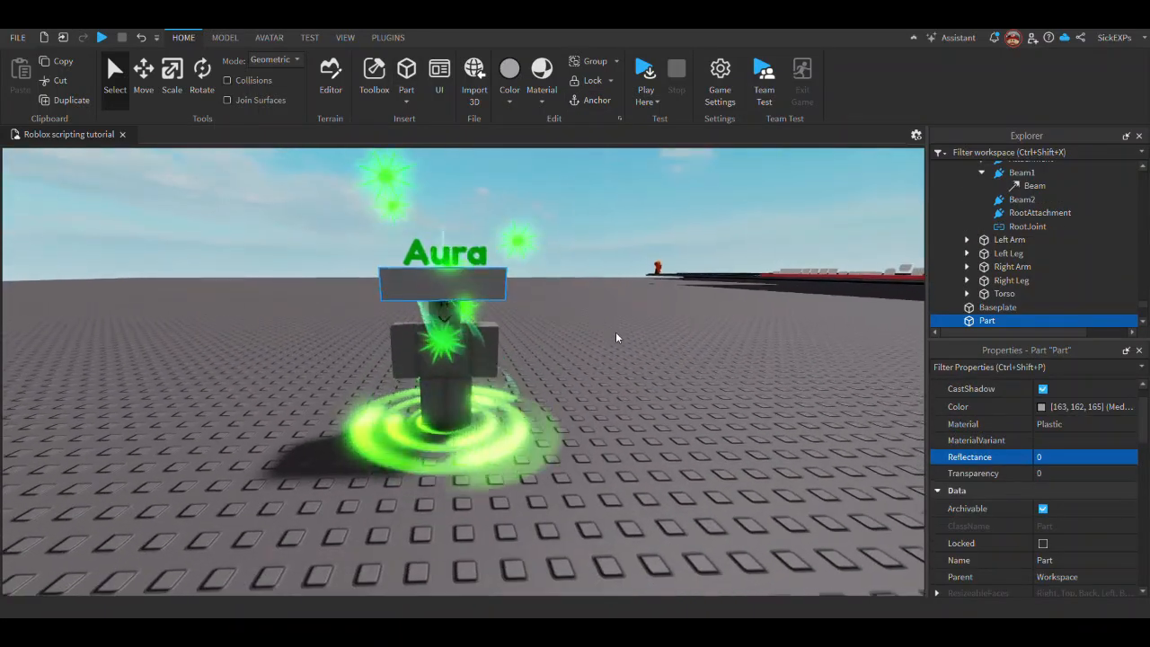
left_click(489, 369)
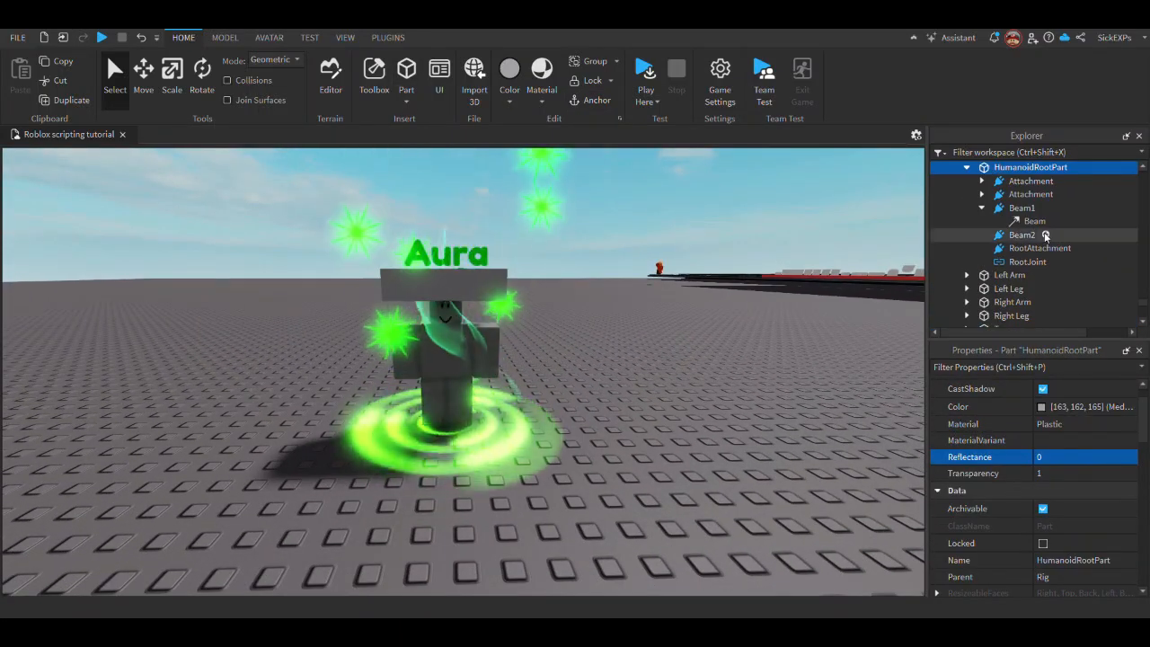
scroll(1117, 466, "down", 4)
scroll(1074, 456, "down", 2)
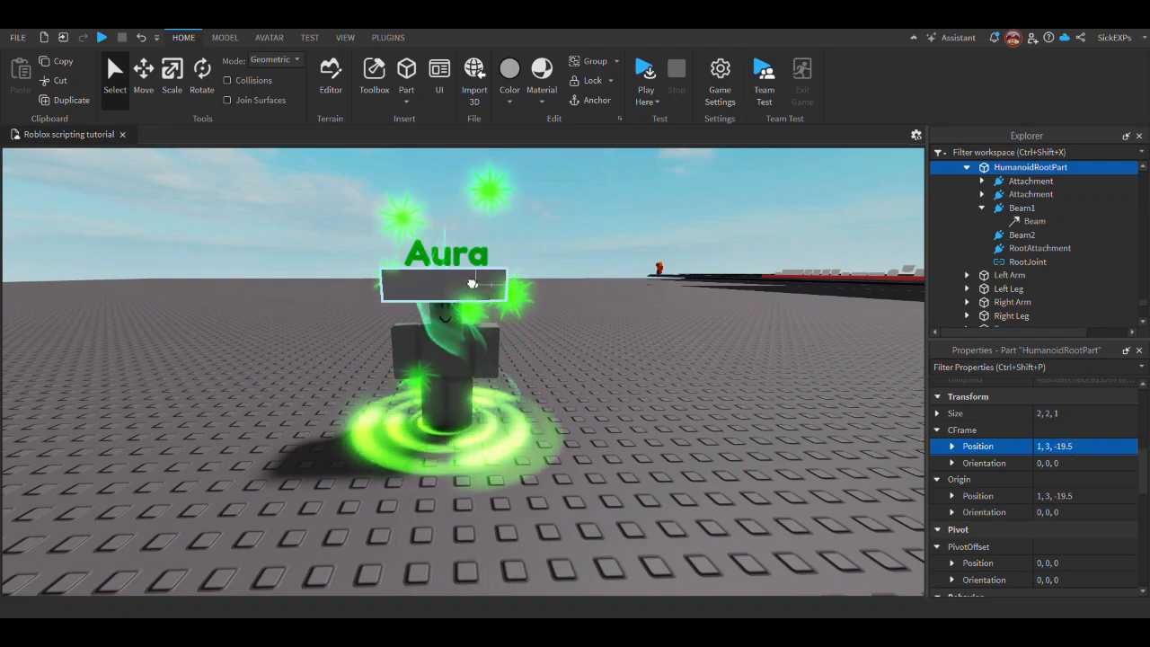
left_click(472, 284)
left_click(1071, 447)
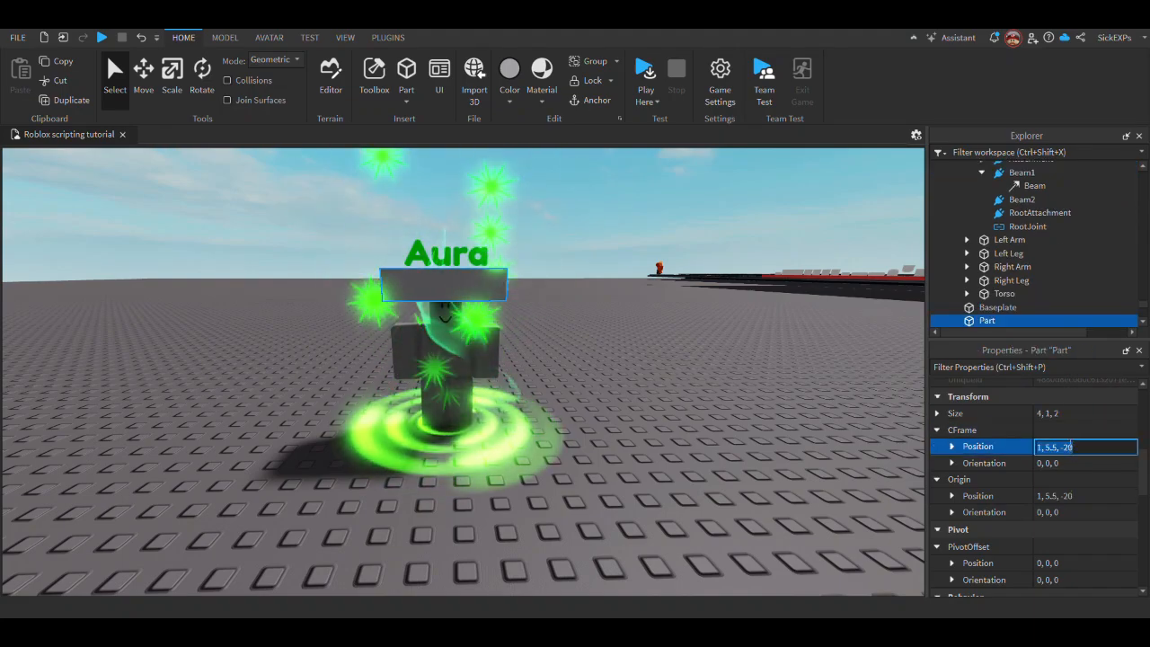
right_click_drag(468, 352, 608, 337)
Move the Part down 3 studs to the rig's feet and resize it into a thin flat plate 5 studs wide
key("ctrl+2")
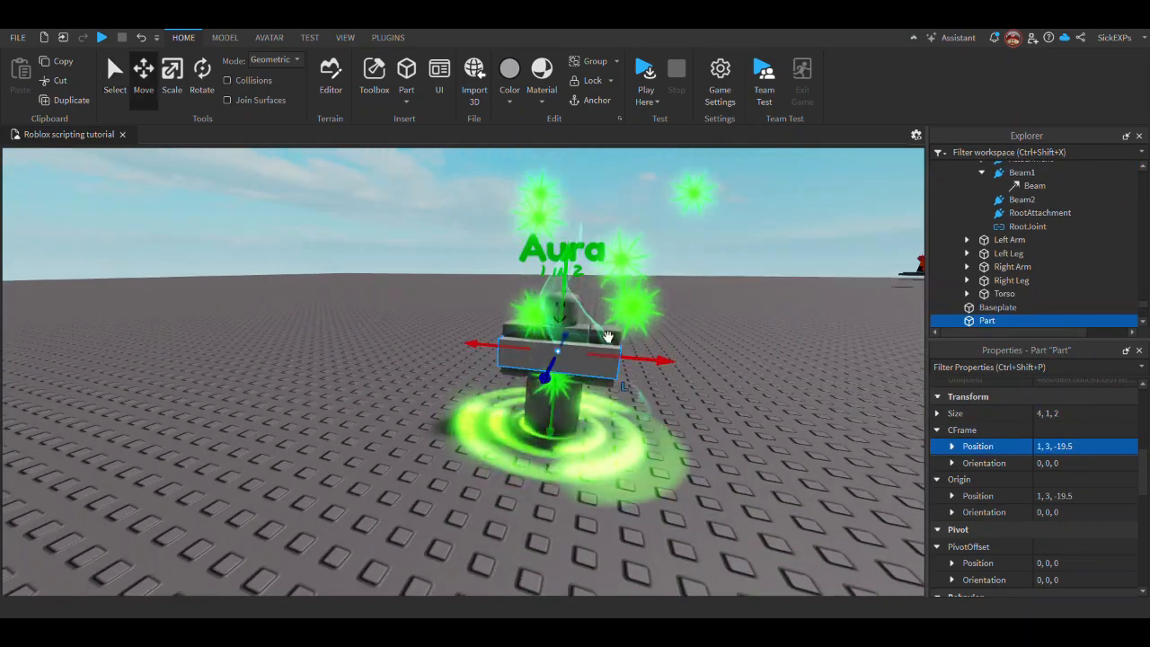
left_click_drag(569, 290, 583, 368)
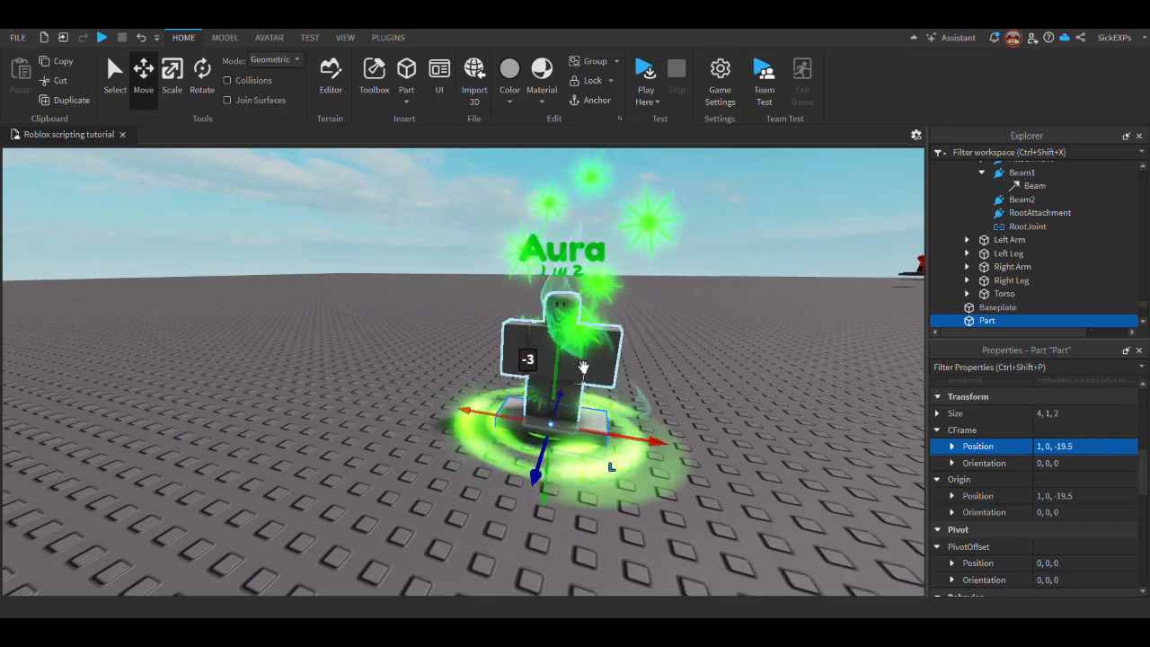
left_click(1069, 414)
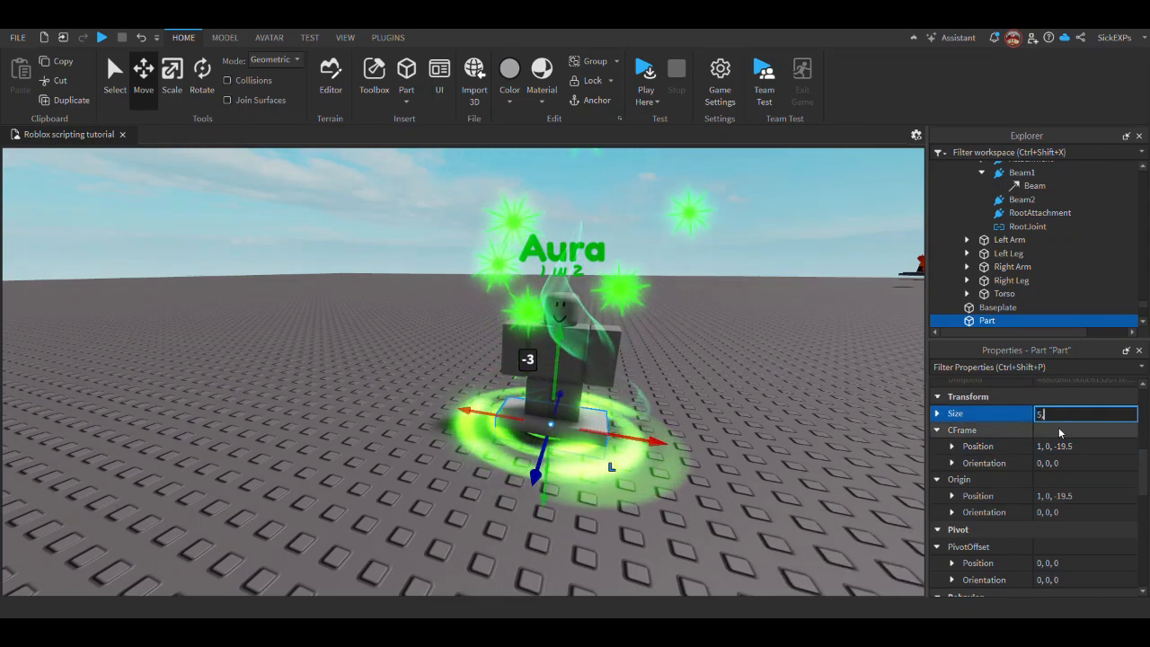
key("Return")
Make the flat Part under the rig fully transparent
right_click_drag(694, 417, 773, 431)
scroll(698, 425, "up", 3)
scroll(1058, 488, "up", 8)
left_click(1040, 508)
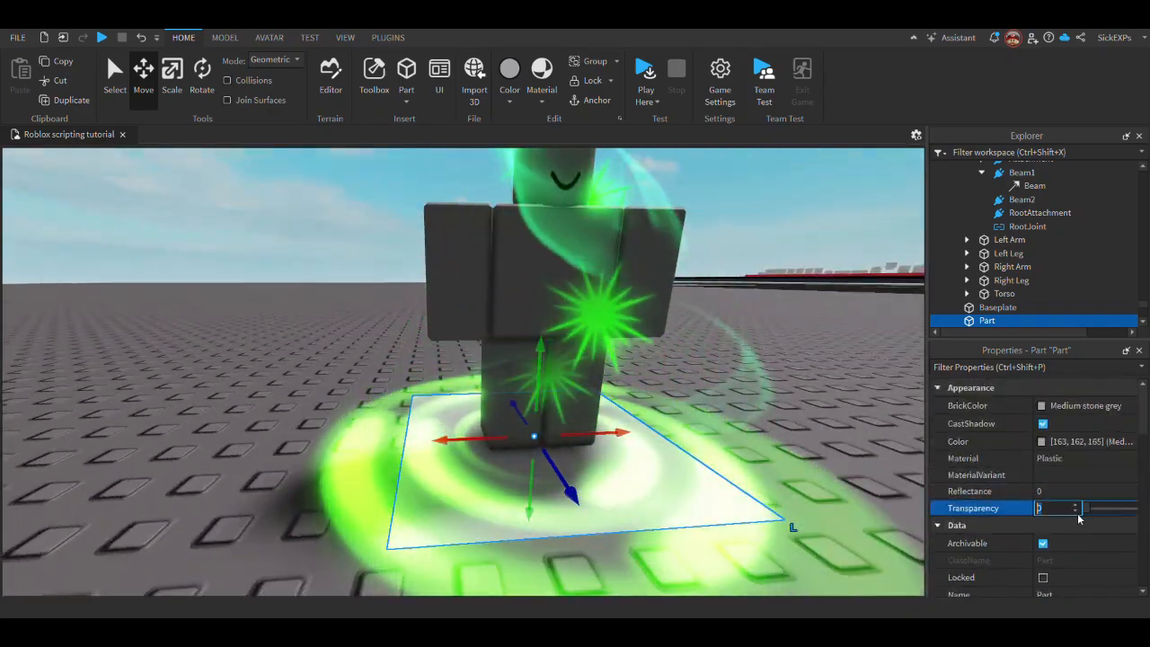
left_click_drag(1084, 510, 1119, 508)
Turn off CanCollide and turn on Massless for the flat Part
scroll(987, 453, "down", 10)
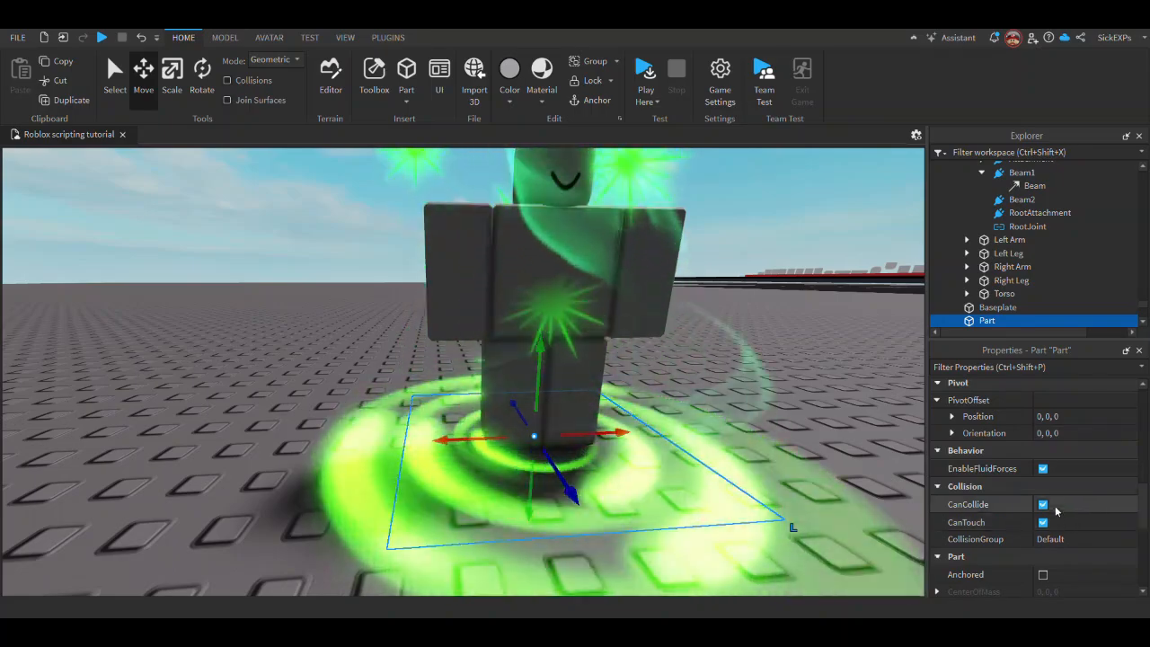
left_click(1043, 505)
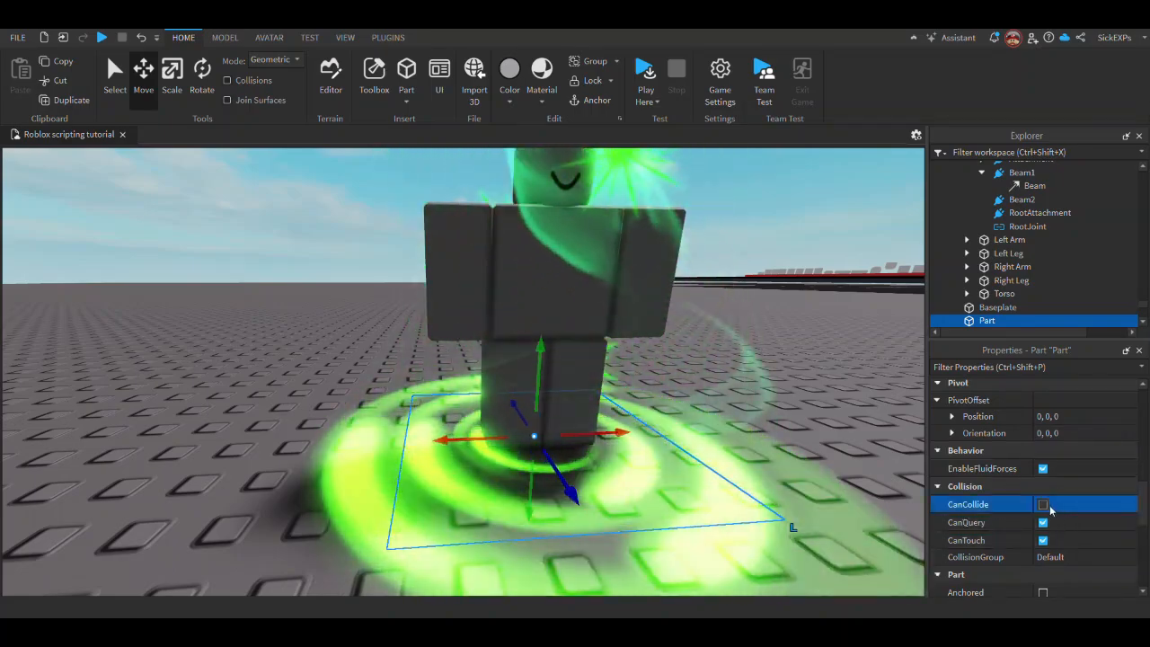
scroll(1048, 517, "down", 3)
scroll(1049, 519, "down", 2)
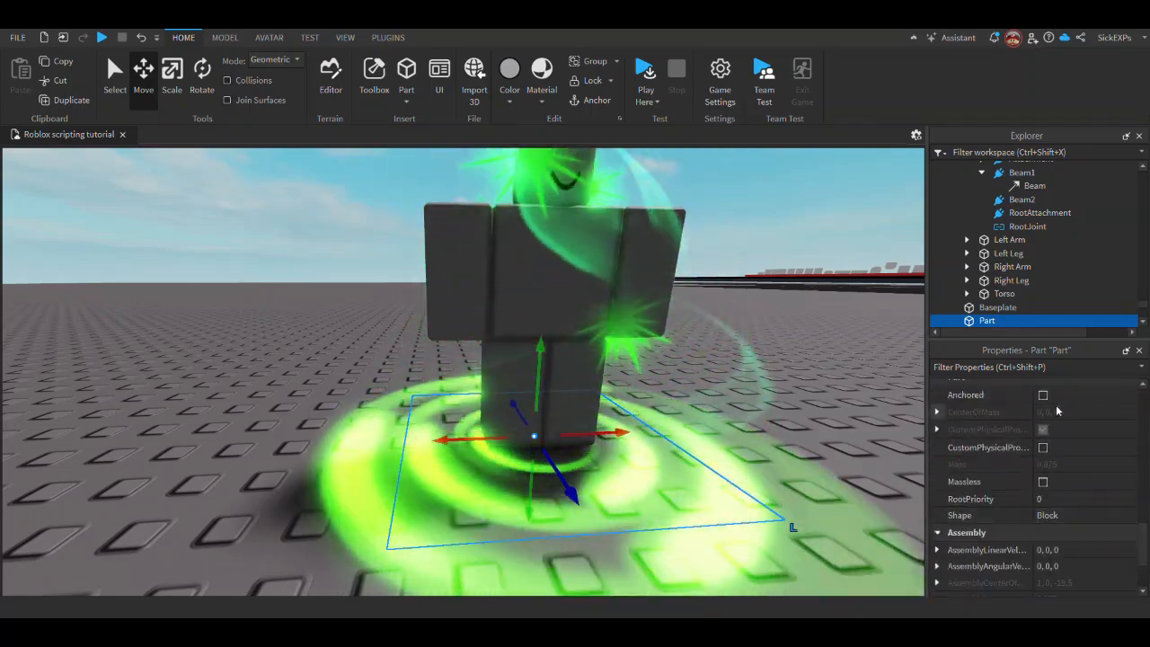
left_click(1043, 482)
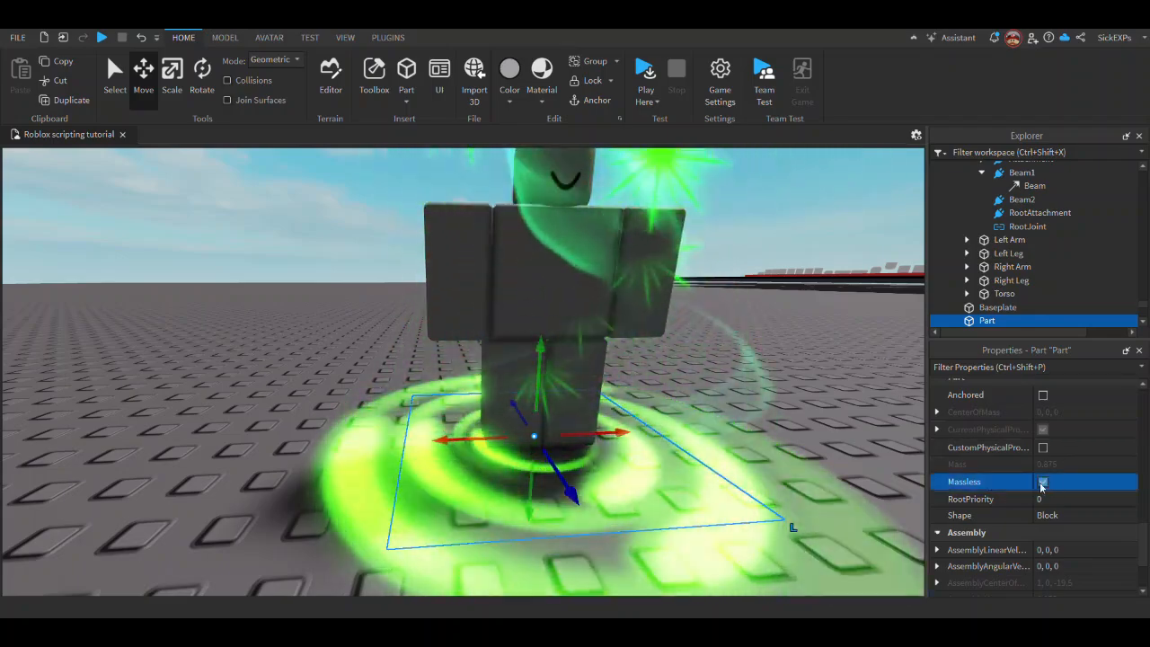
Move the Part into the Rig model and add a WeldConstraint to it
right_click_drag(909, 303, 909, 303)
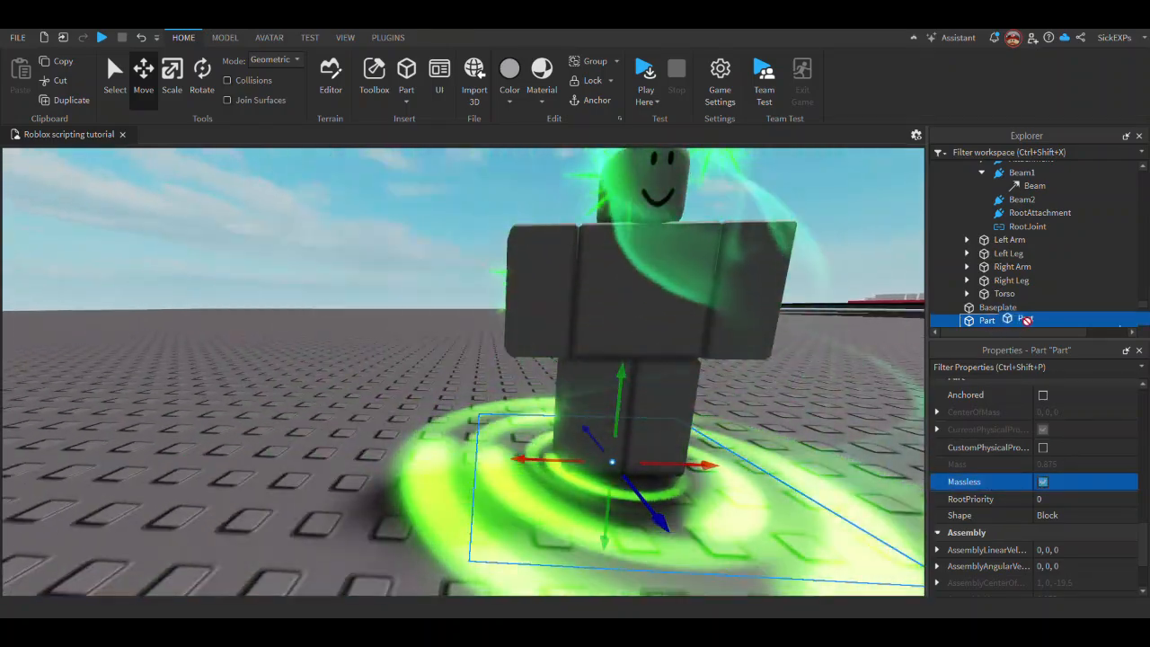
left_click_drag(1026, 320, 1002, 274)
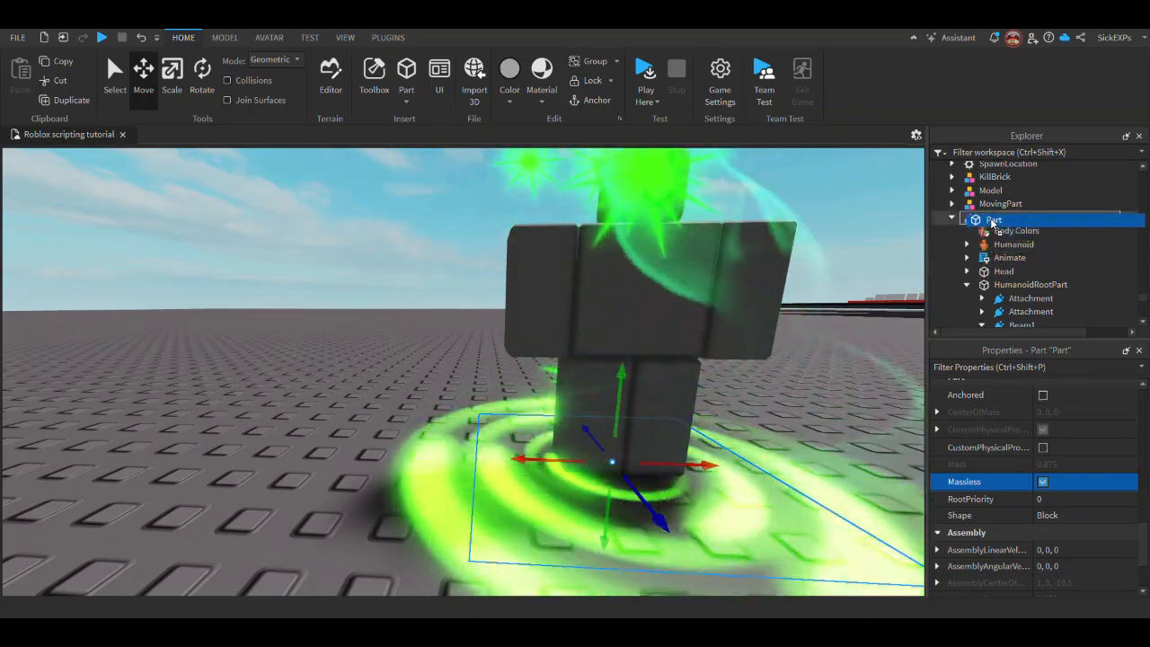
left_click_drag(993, 223, 993, 223)
scroll(1007, 282, "down", 1)
left_click(1024, 282)
type("we")
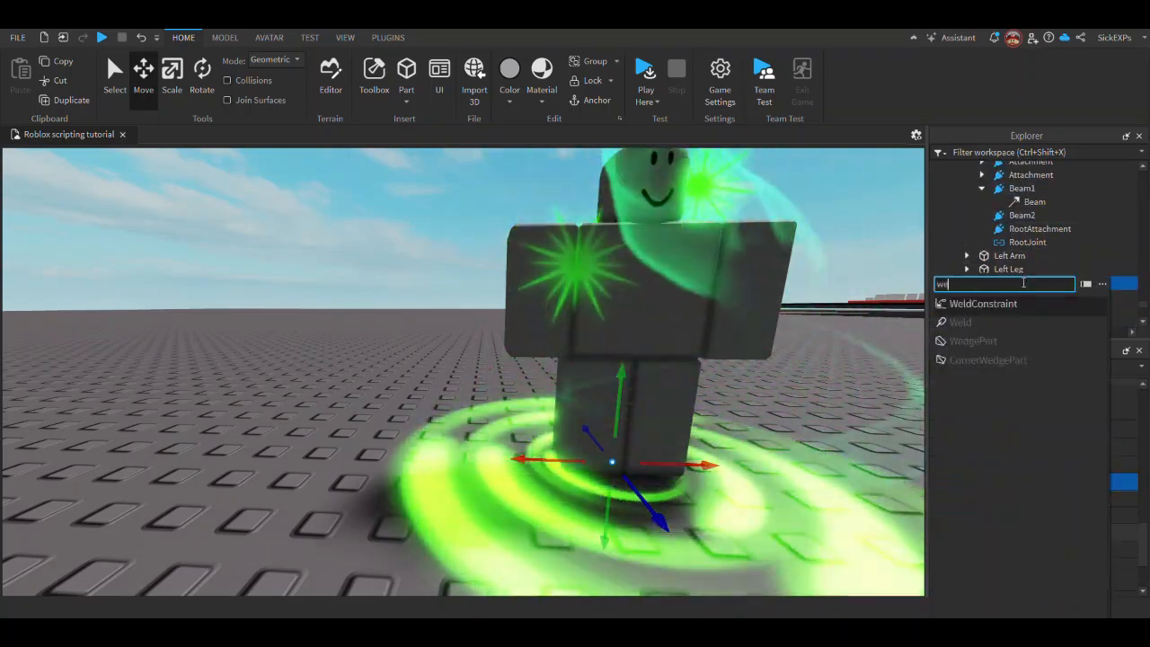
left_click(1015, 302)
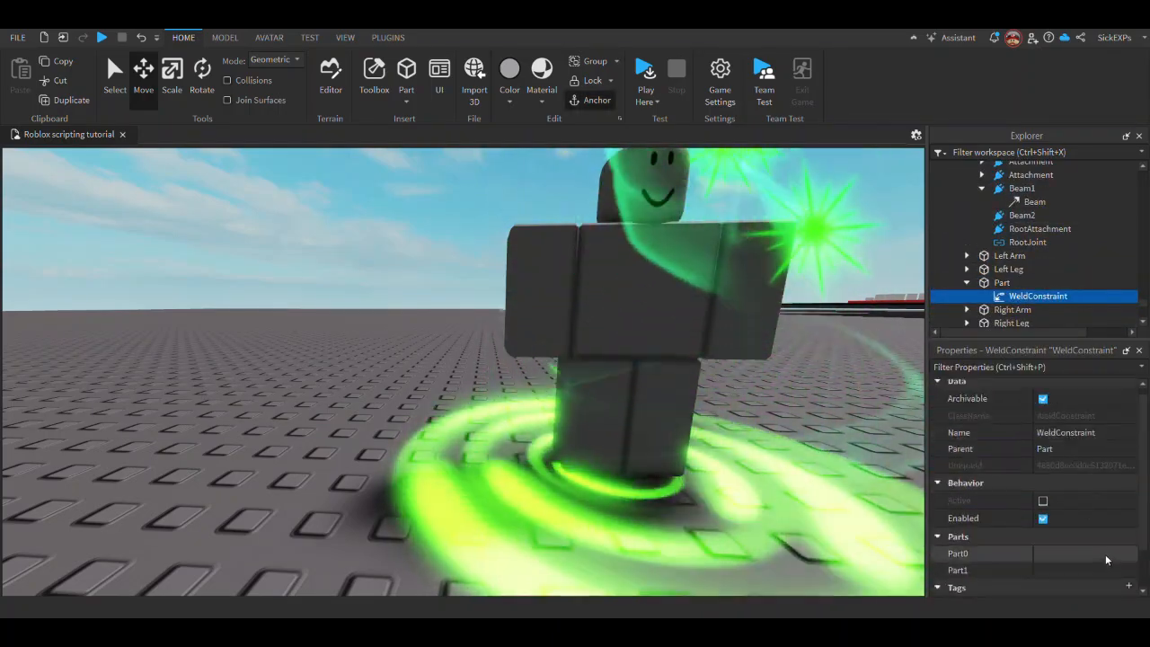
Set the WeldConstraint's Part0 to the flat Part and Part1 to HumanoidRootPart
left_click(1086, 555)
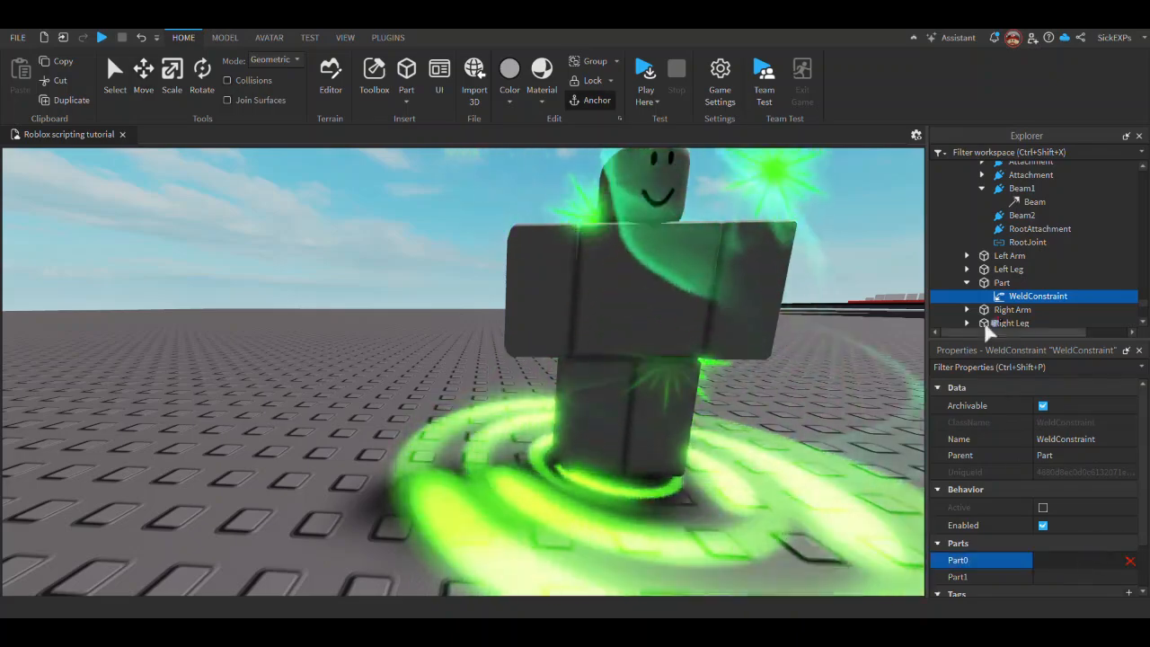
left_click(999, 282)
left_click(1016, 577)
scroll(1007, 254, "up", 3)
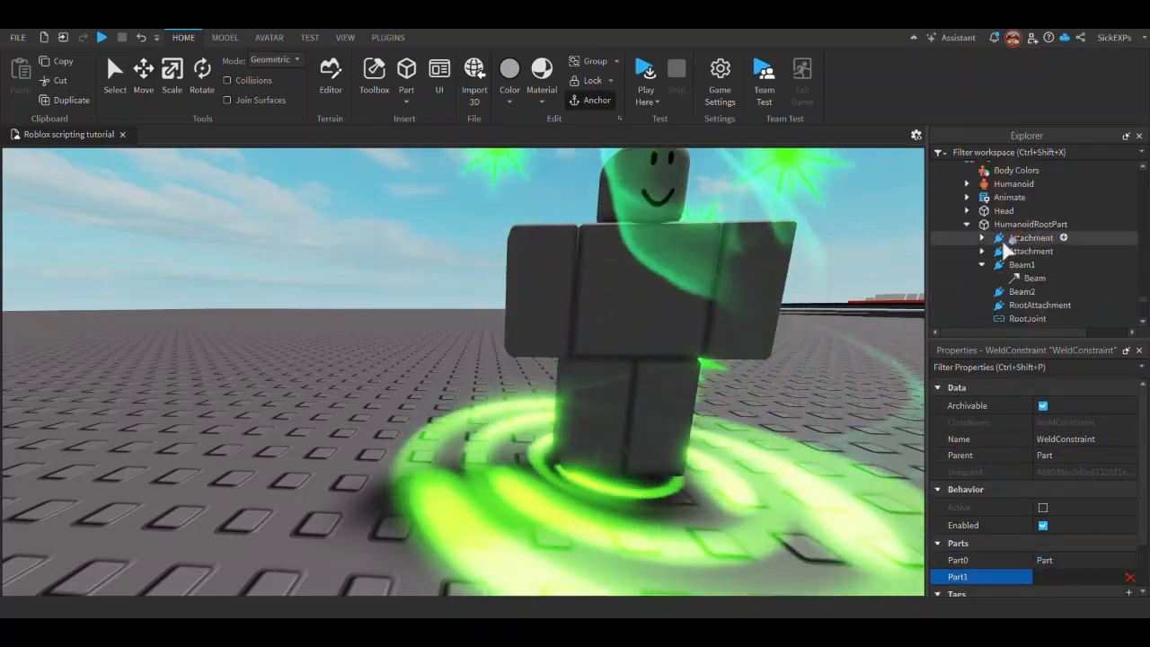
left_click(1015, 223)
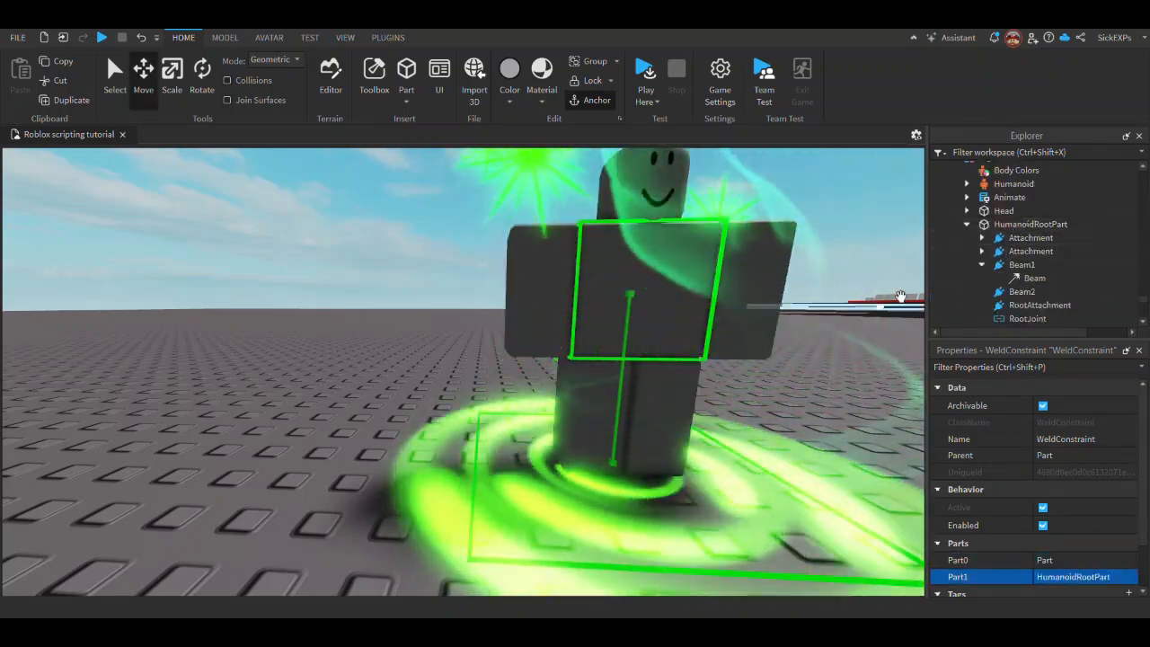
Add a ParticleEmitter to the welded flat Part and select it
scroll(1000, 257, "down", 2)
right_click_drag(642, 392, 745, 384)
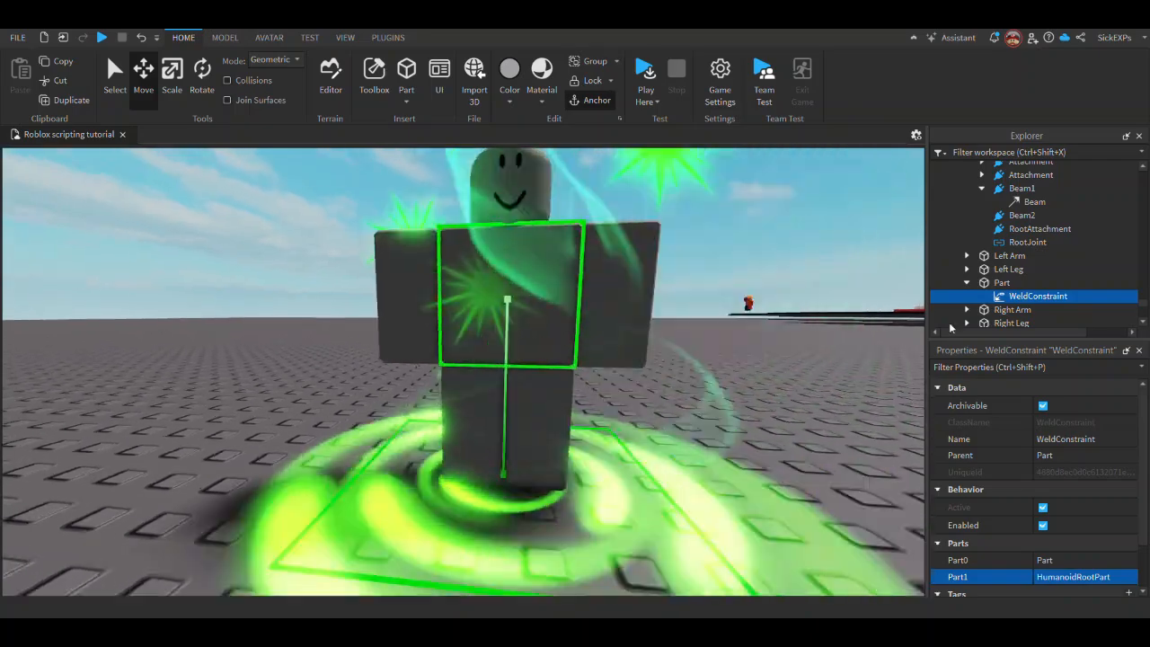
left_click(1022, 284)
type("particle")
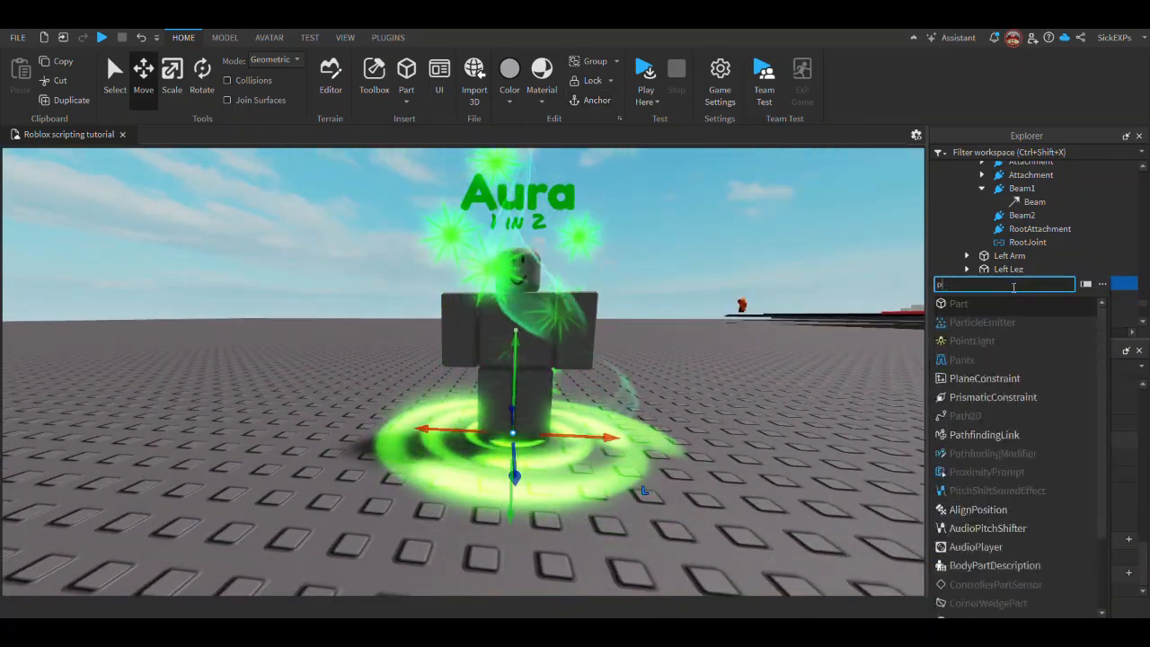
key("Return")
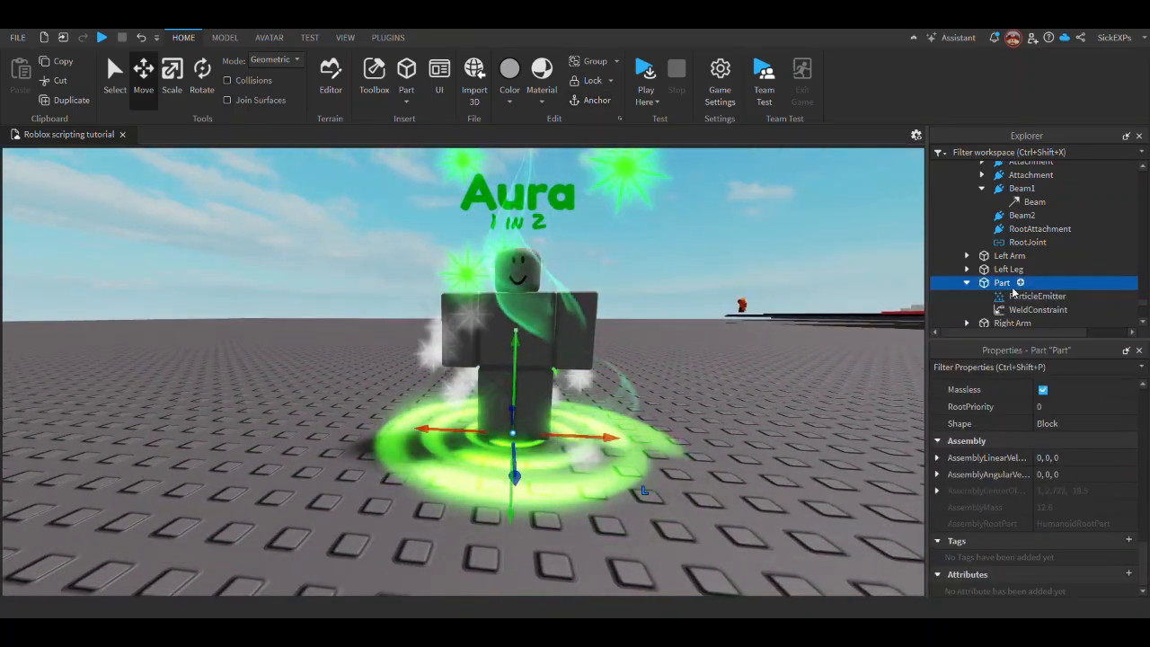
left_click(1014, 294)
Copy the lines_5 texture from the vertical streak decal in the particle texture library
right_click_drag(575, 359, 611, 310)
scroll(611, 311, "down", 4)
scroll(485, 360, "up", 4)
scroll(505, 318, "up", 4)
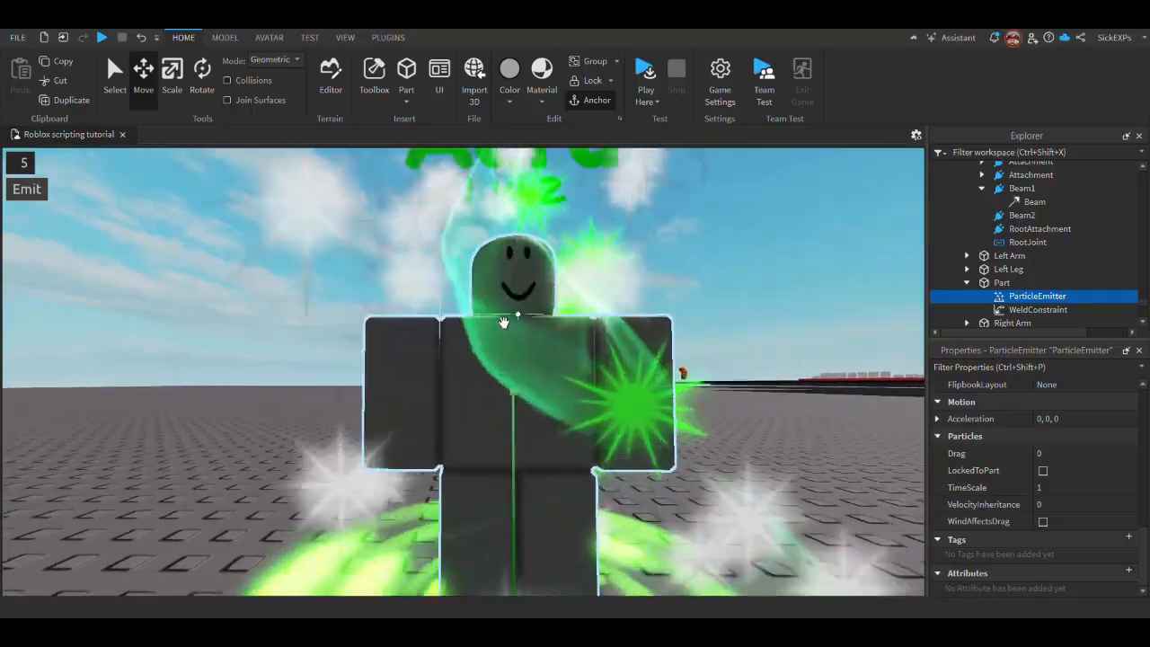
scroll(504, 324, "down", 7)
right_click_drag(504, 326, 593, 341)
scroll(491, 395, "up", 6)
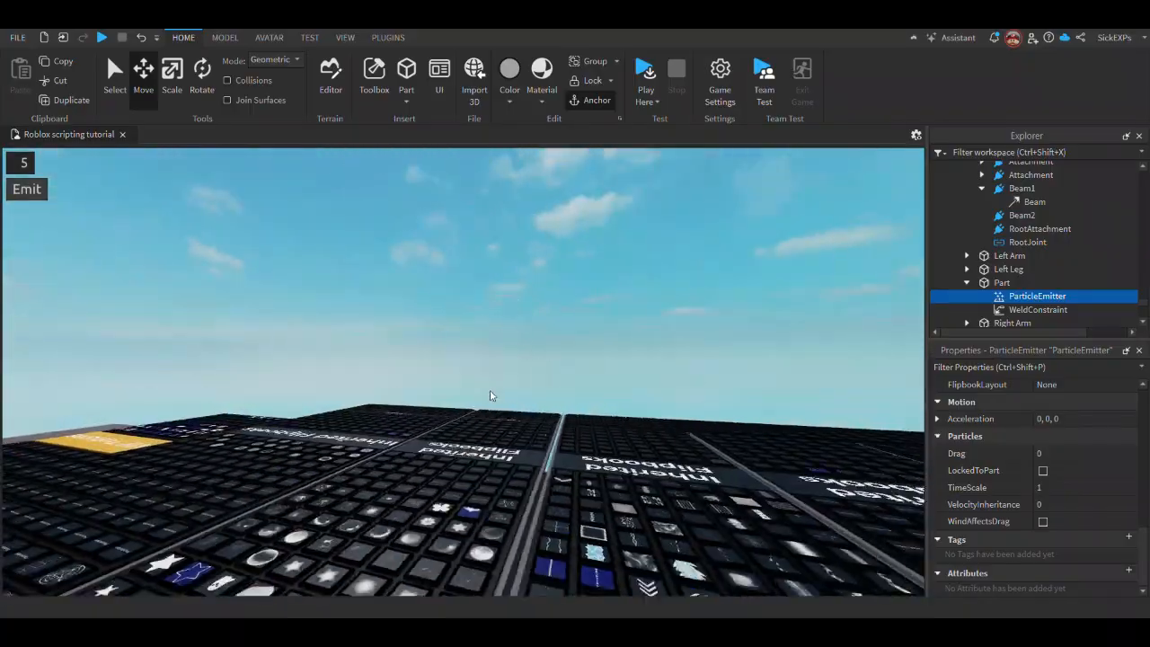
key("w")
right_click_drag(491, 396, 346, 216)
scroll(347, 216, "up", 8)
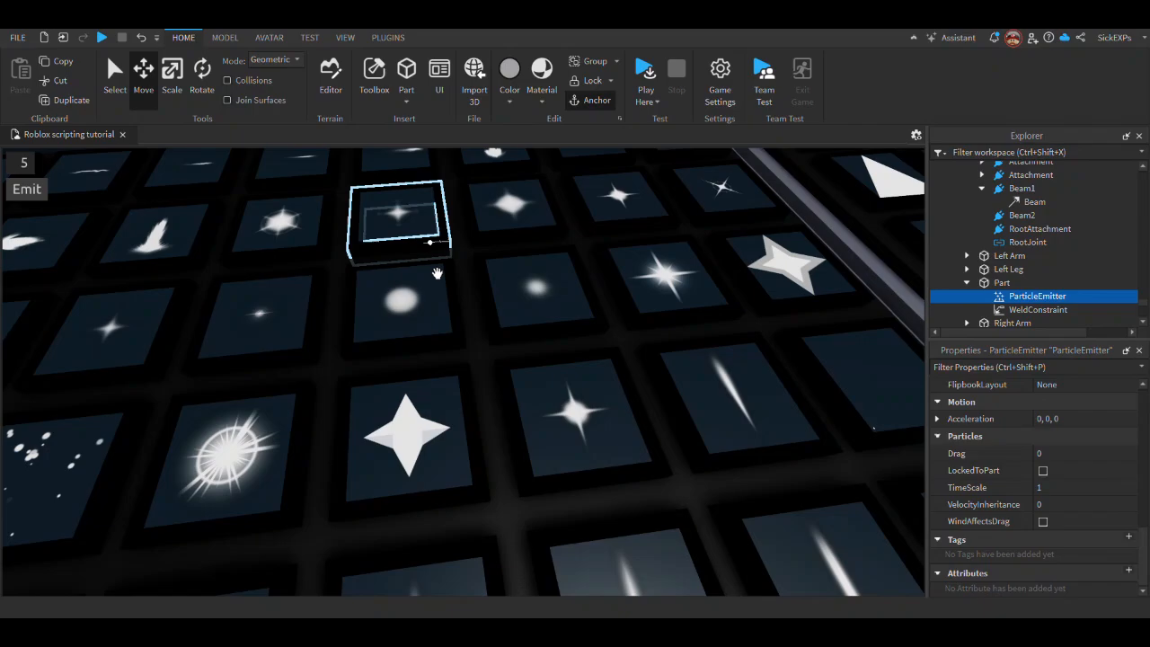
scroll(437, 273, "down", 4)
right_click_drag(436, 273, 530, 327)
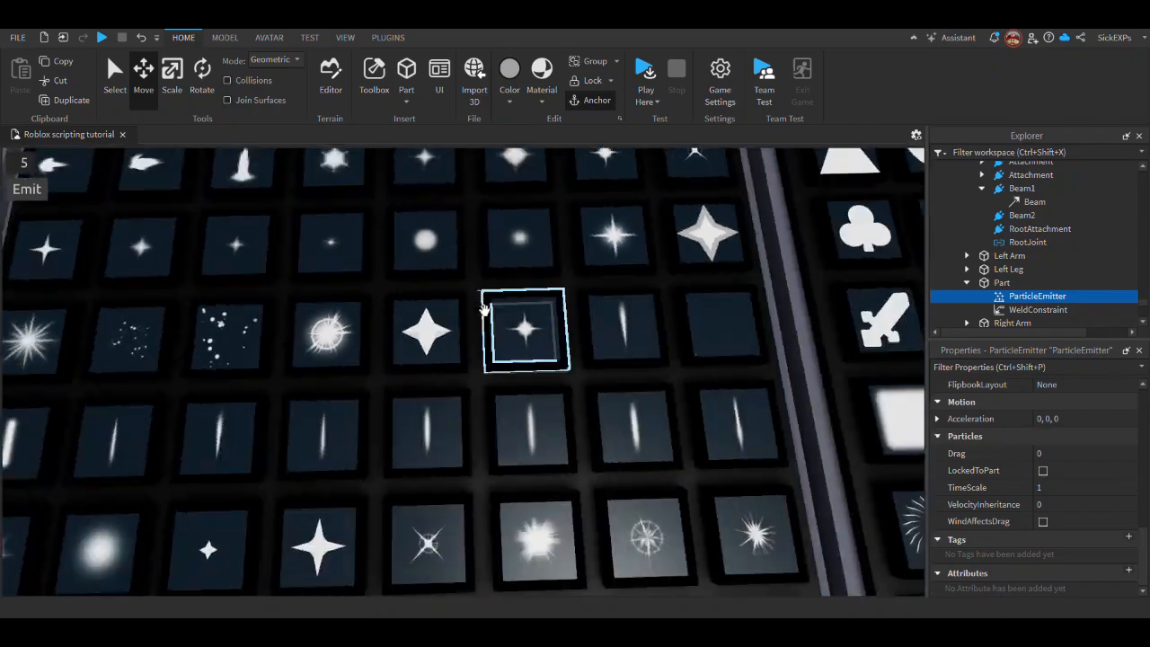
scroll(534, 421, "up", 3)
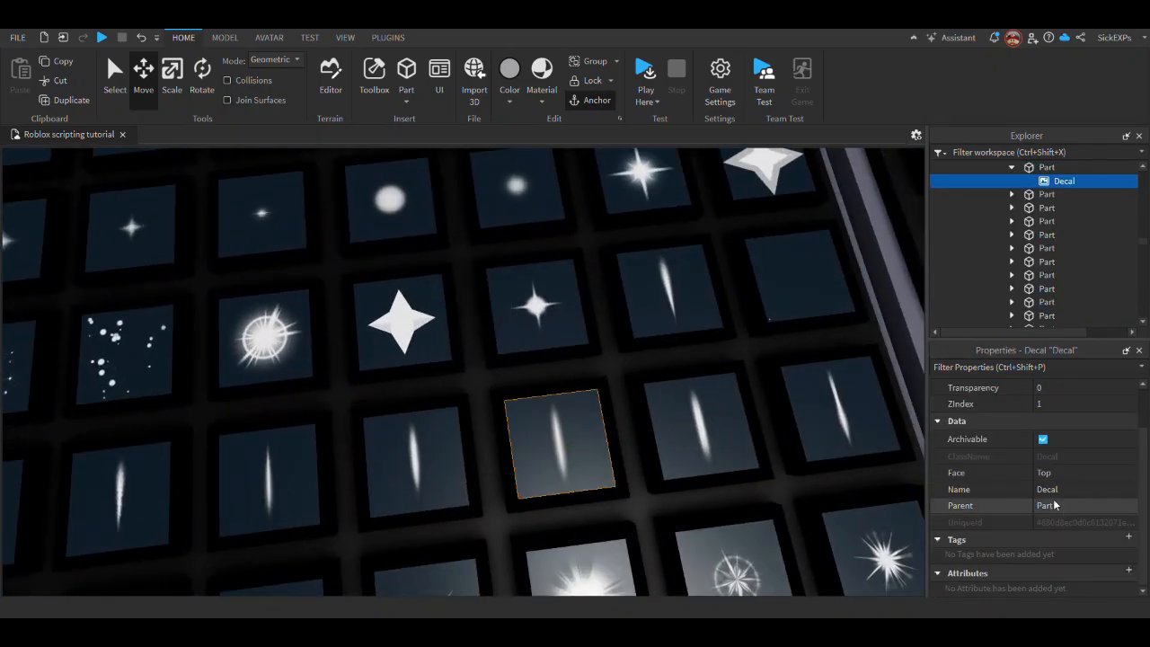
scroll(1056, 506, "up", 2)
left_click(1049, 423)
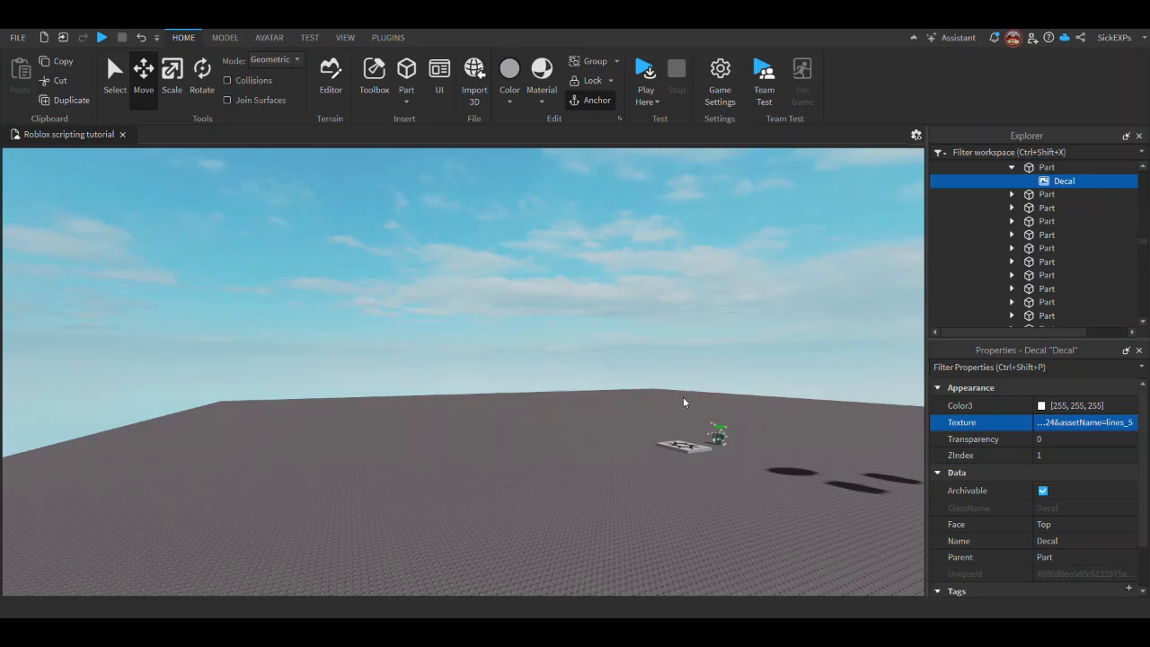
Set the Texture of the ParticleEmitter in the Rig's flat Part to the copied lines_5 texture
scroll(683, 396, "up", 5)
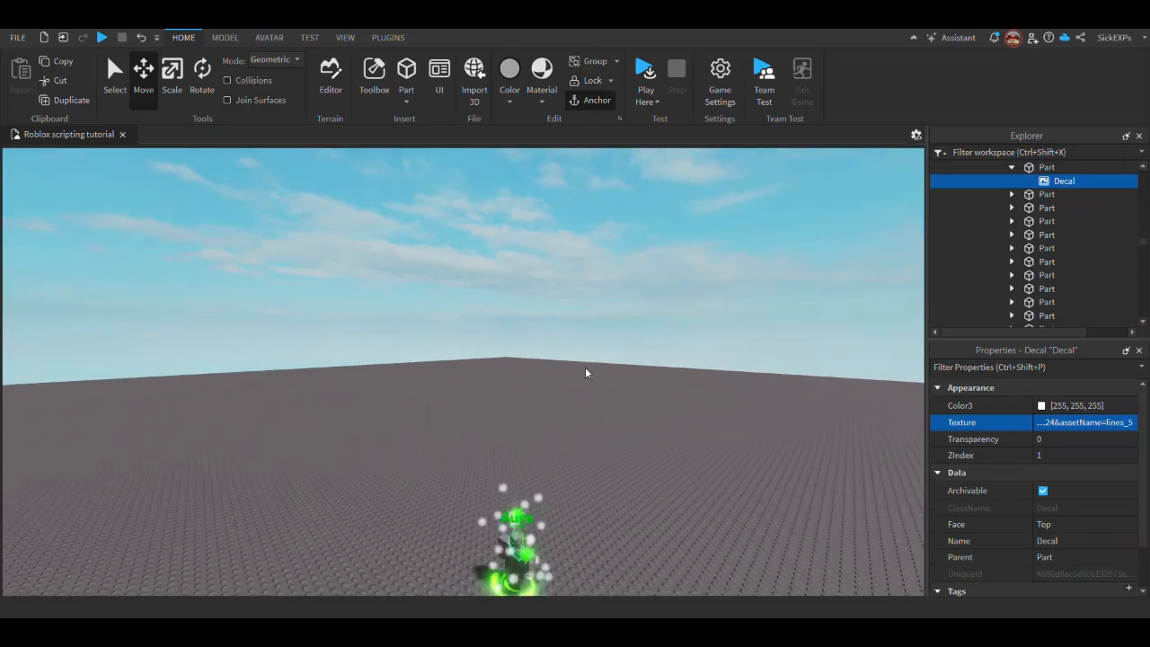
right_click_drag(585, 367, 545, 473)
scroll(545, 473, "up", 5)
left_click(510, 381, "alt")
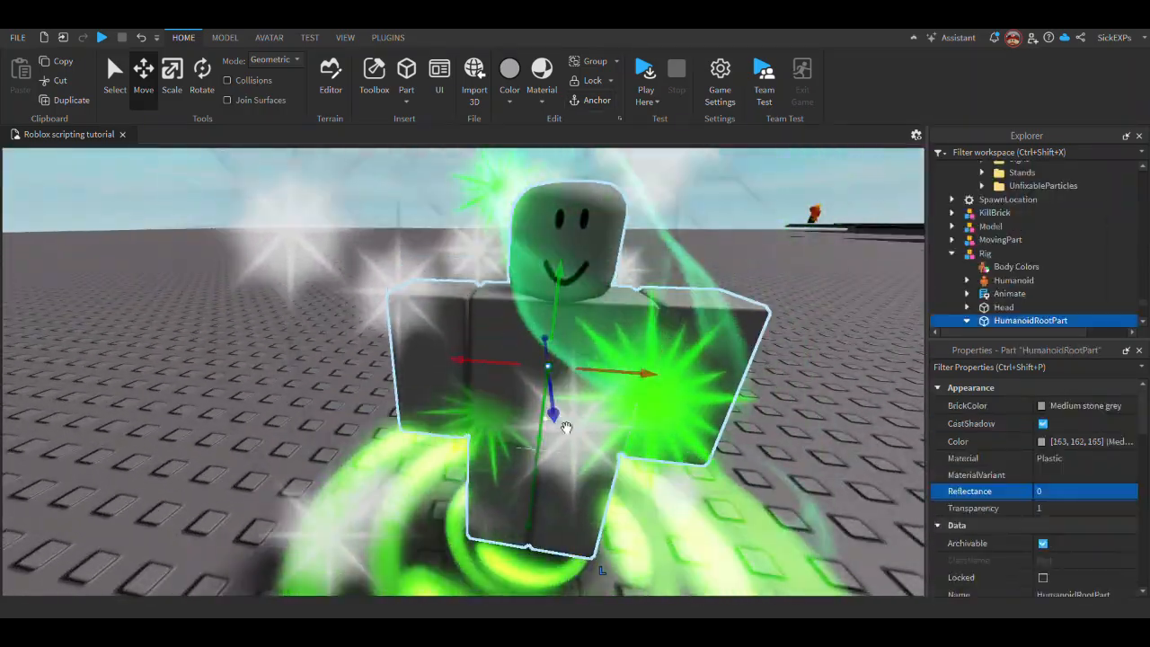
right_click_drag(565, 423, 753, 280)
scroll(754, 280, "down", 5)
scroll(980, 263, "down", 5)
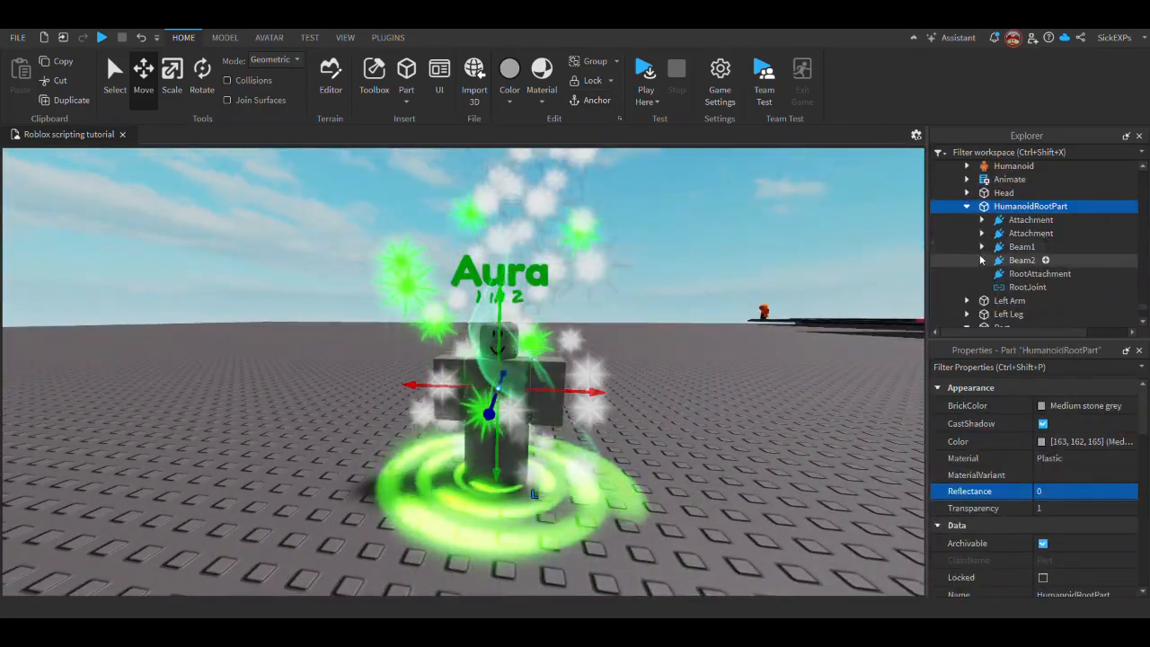
left_click(1033, 264)
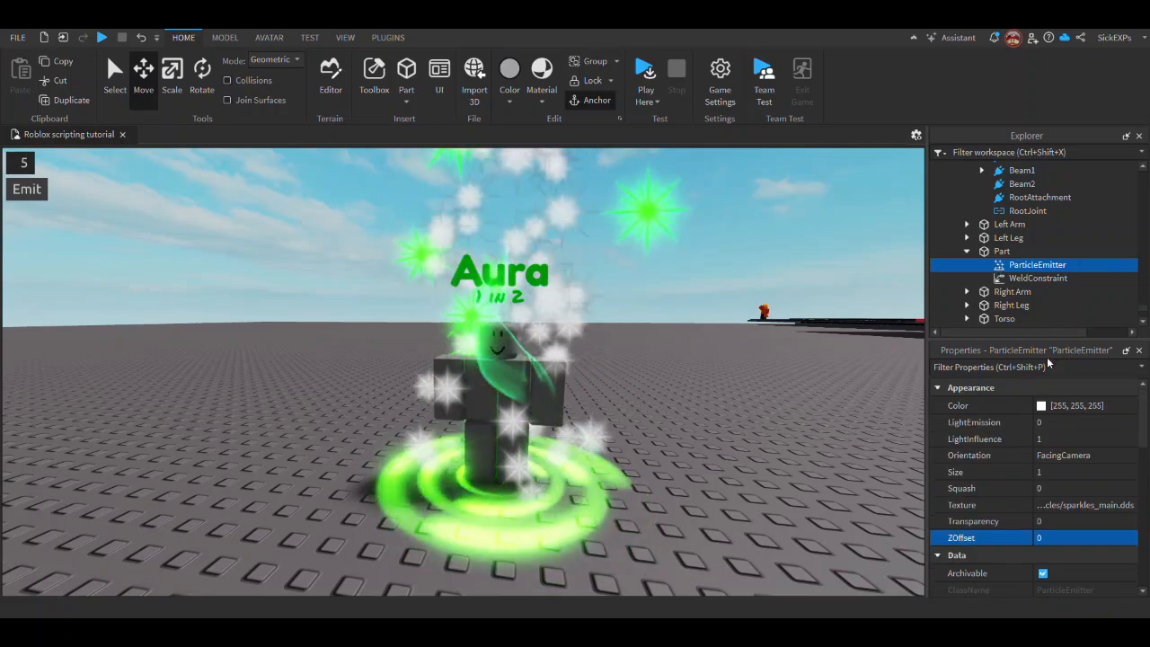
left_click(1061, 504)
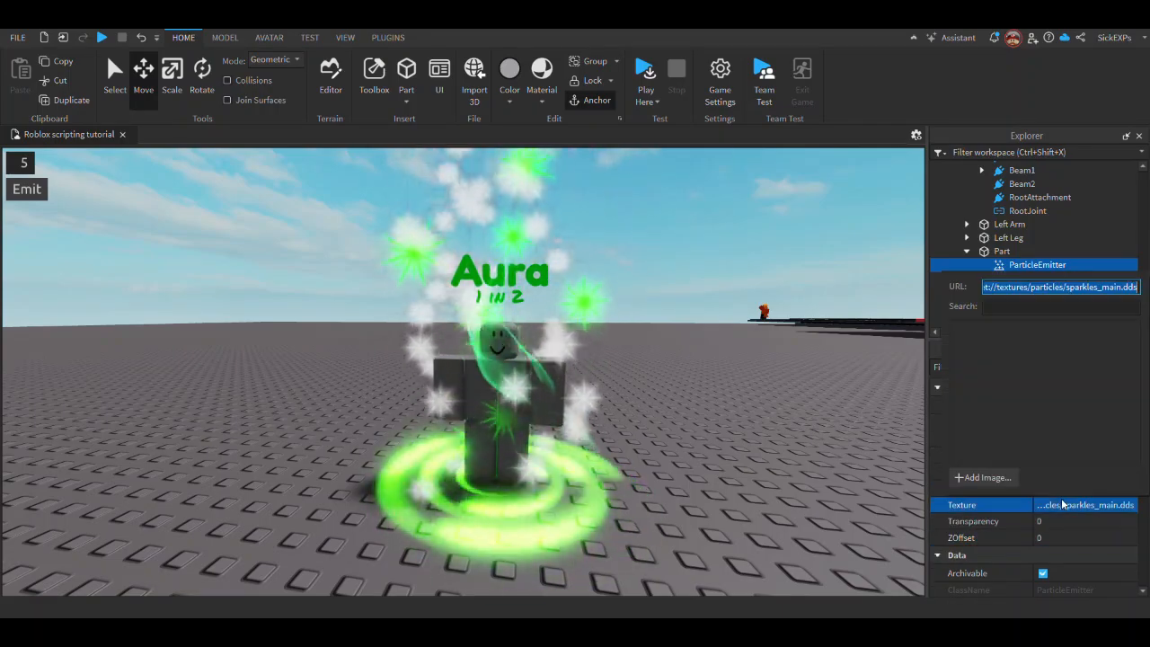
key("ctrl+v")
key("Return")
Set the streak ParticleEmitter's Color to green (0, 255, 0) and its Rate to 5
right_click_drag(584, 413, 578, 390)
scroll(577, 388, "down", 2)
scroll(1104, 479, "down", 4)
scroll(1103, 475, "down", 3)
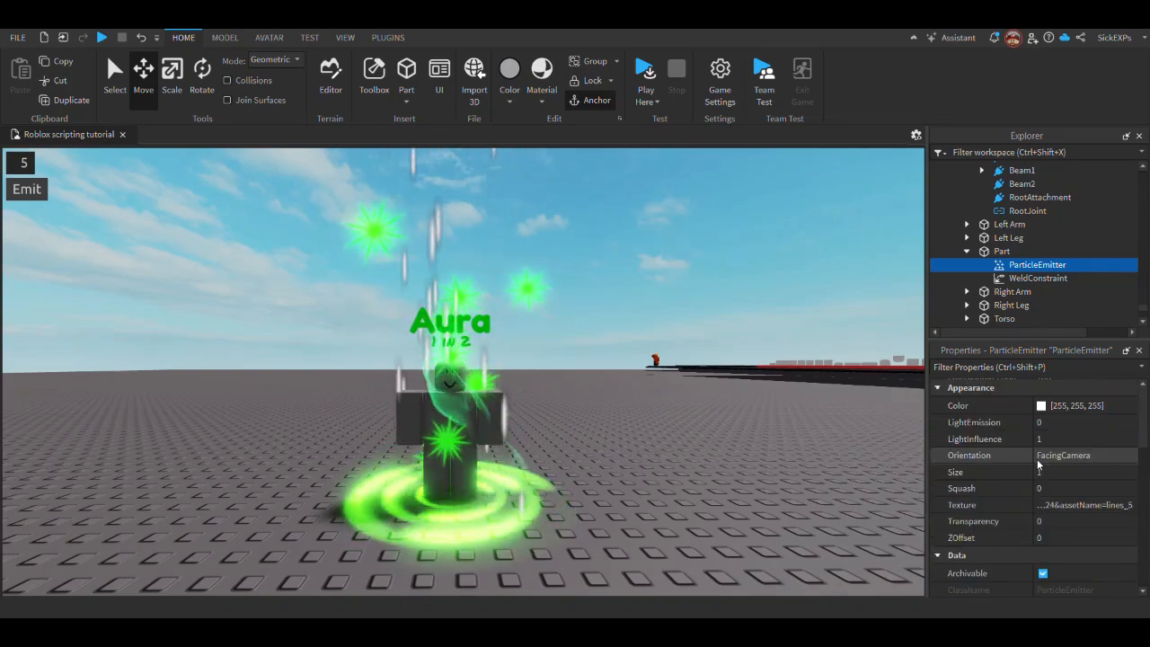
left_click(1041, 406)
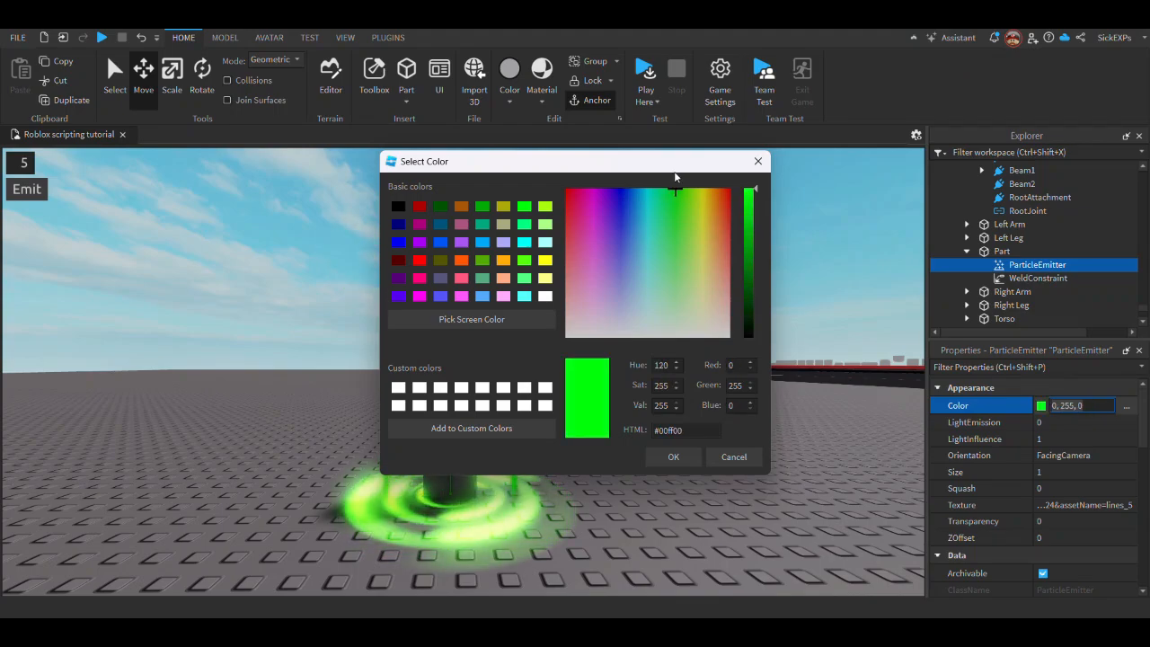
left_click(670, 456)
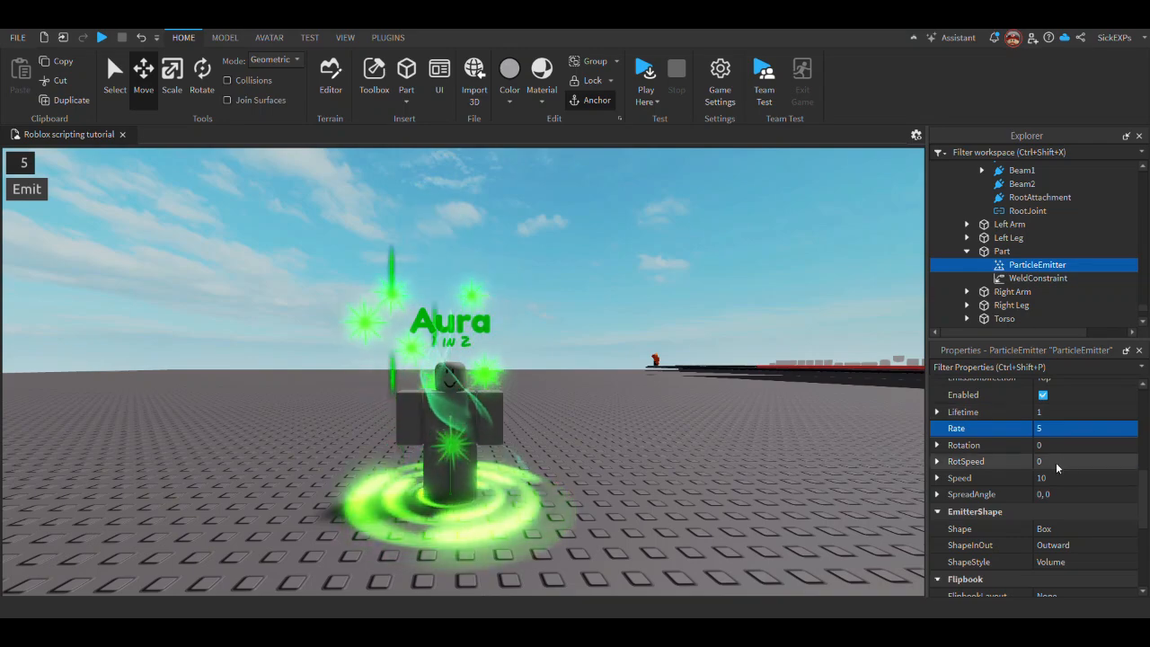
Duplicate the green streak ParticleEmitter within the flat Part and set the copy's Size to 0.5
scroll(1010, 527, "up", 5)
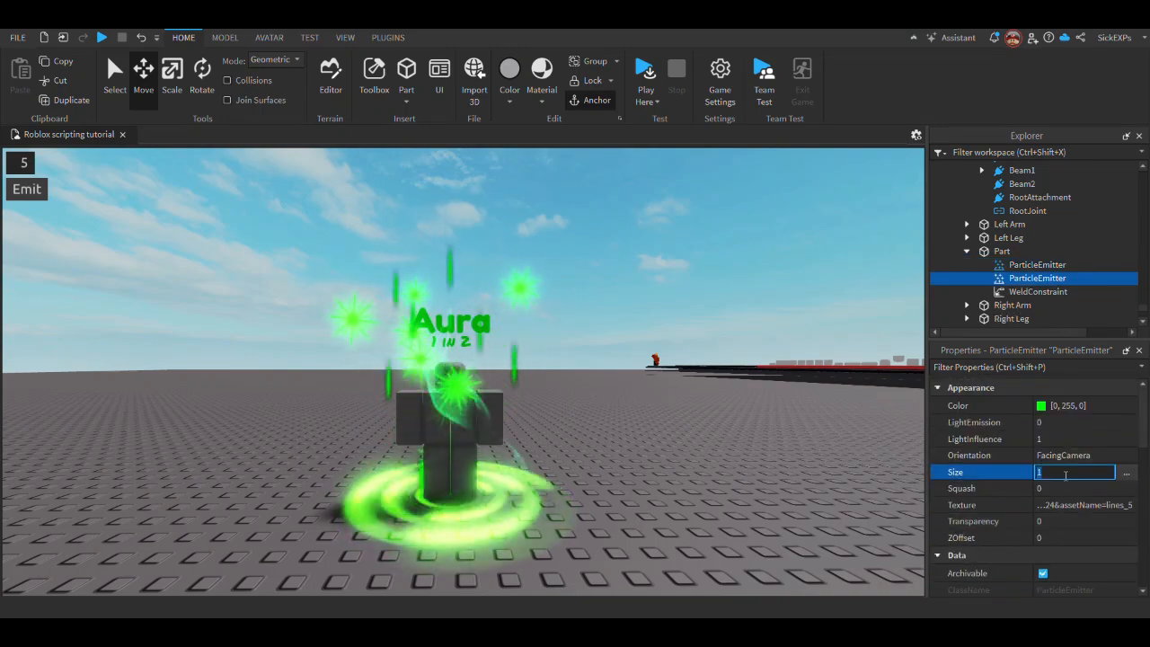
scroll(494, 432, "up", 5)
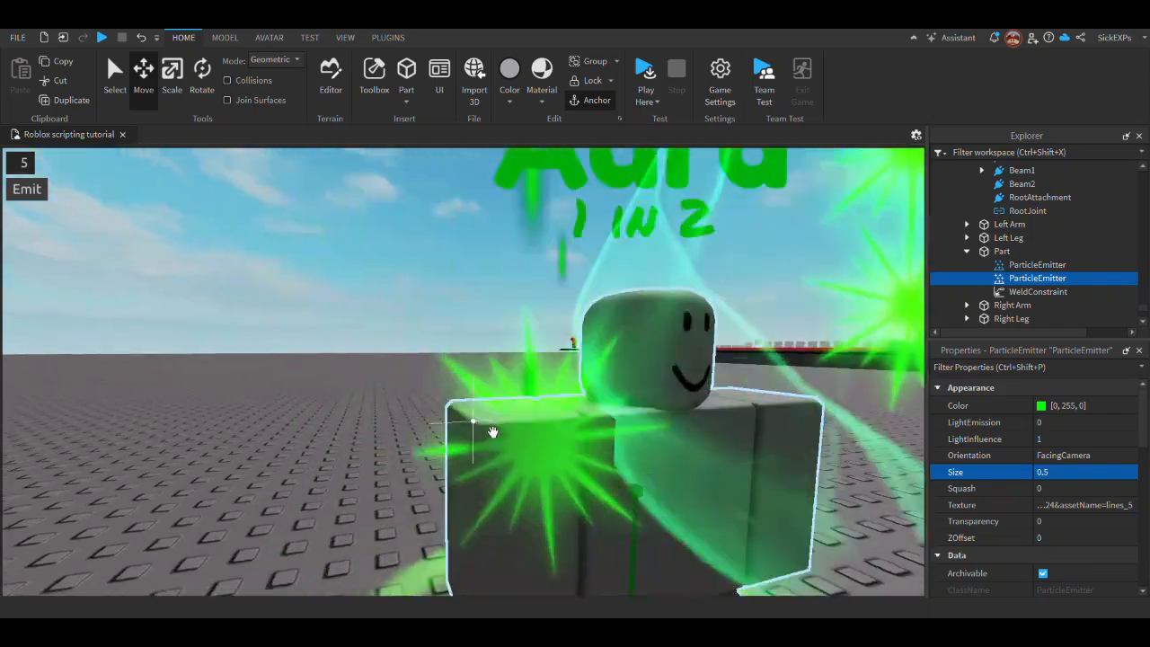
scroll(628, 416, "down", 5)
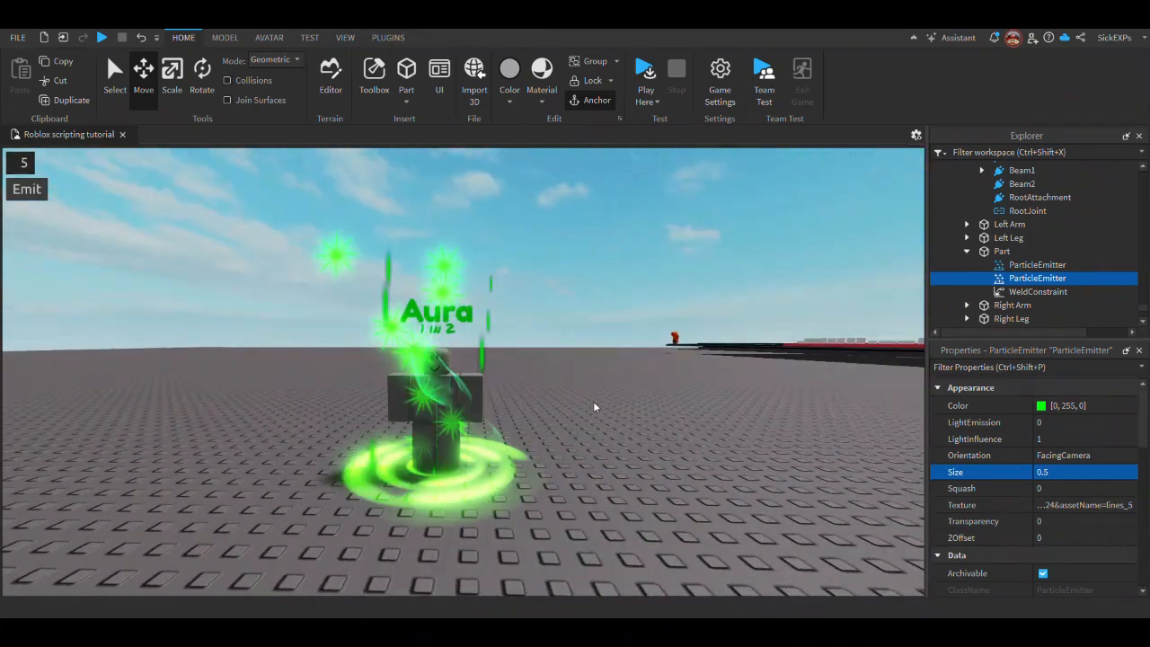
Change the LightEmission of both streak ParticleEmitters in the flat Part together
left_click(1029, 264, "ctrl")
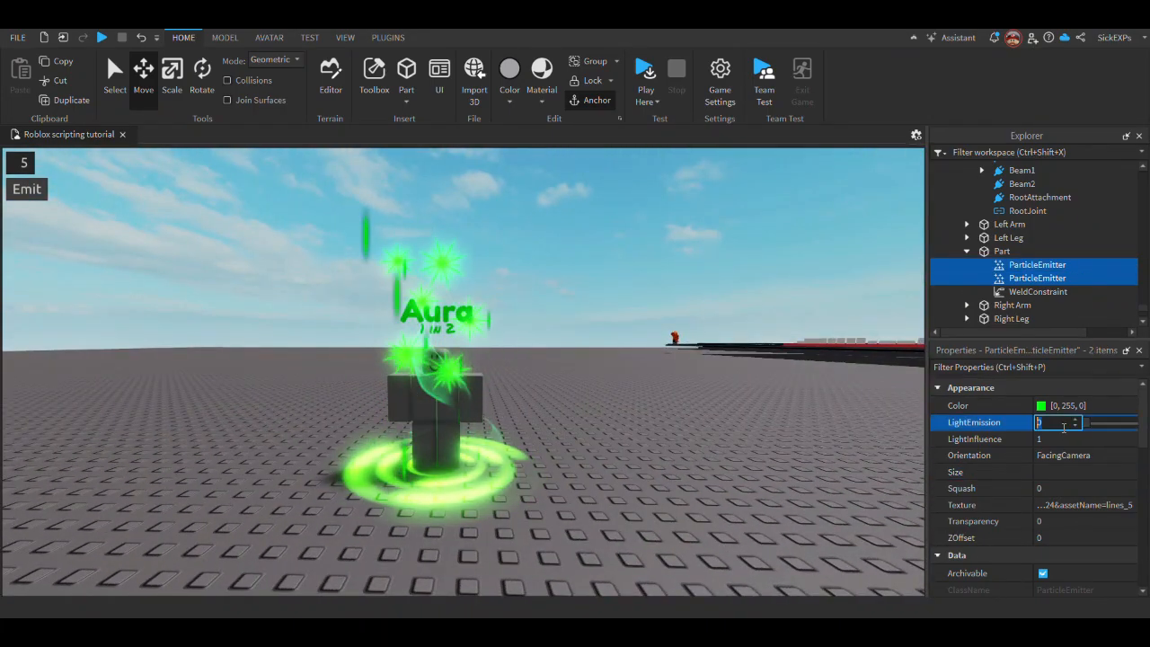
left_click(653, 464)
scroll(463, 353, "up", 5)
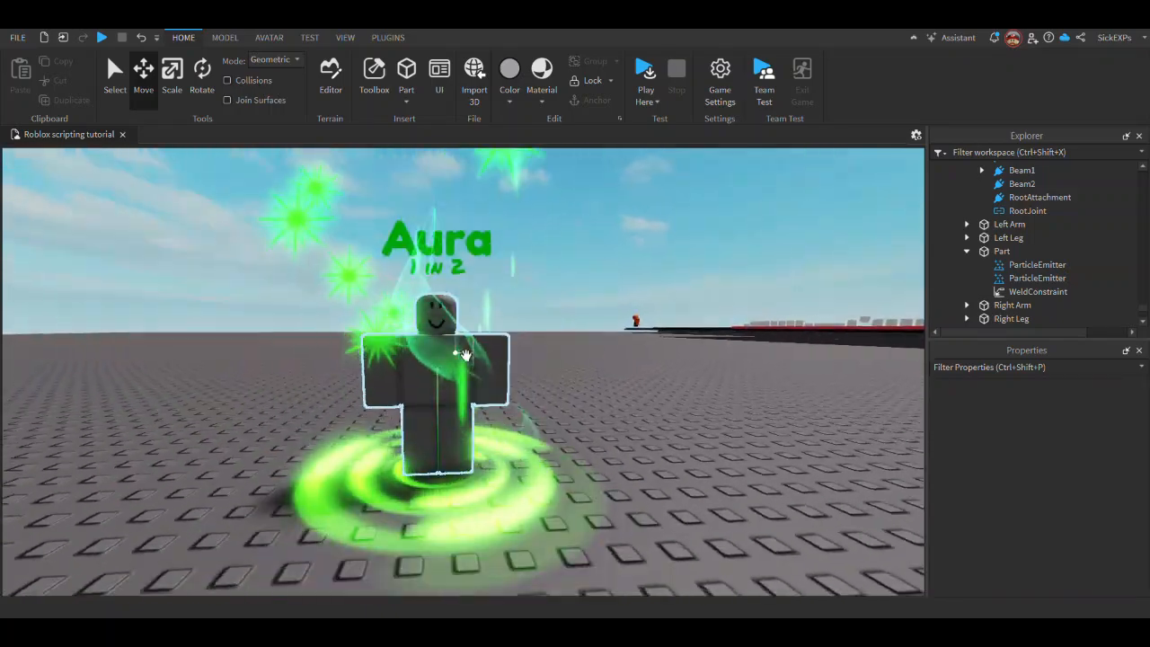
scroll(463, 354, "down", 5)
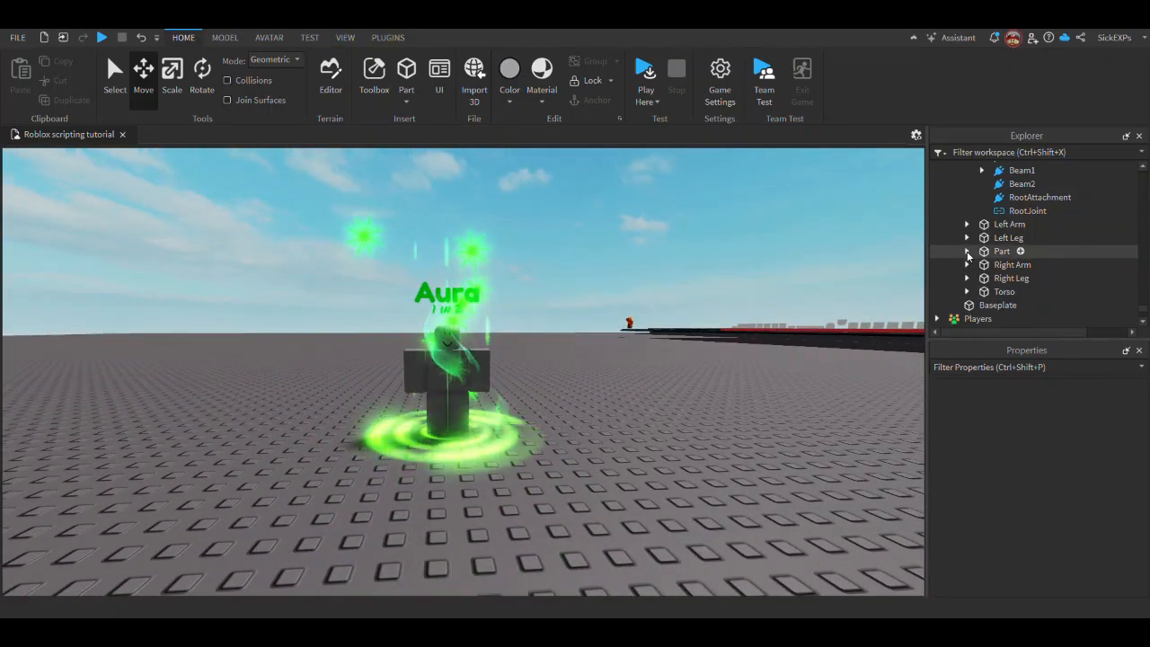
scroll(540, 413, "up", 5)
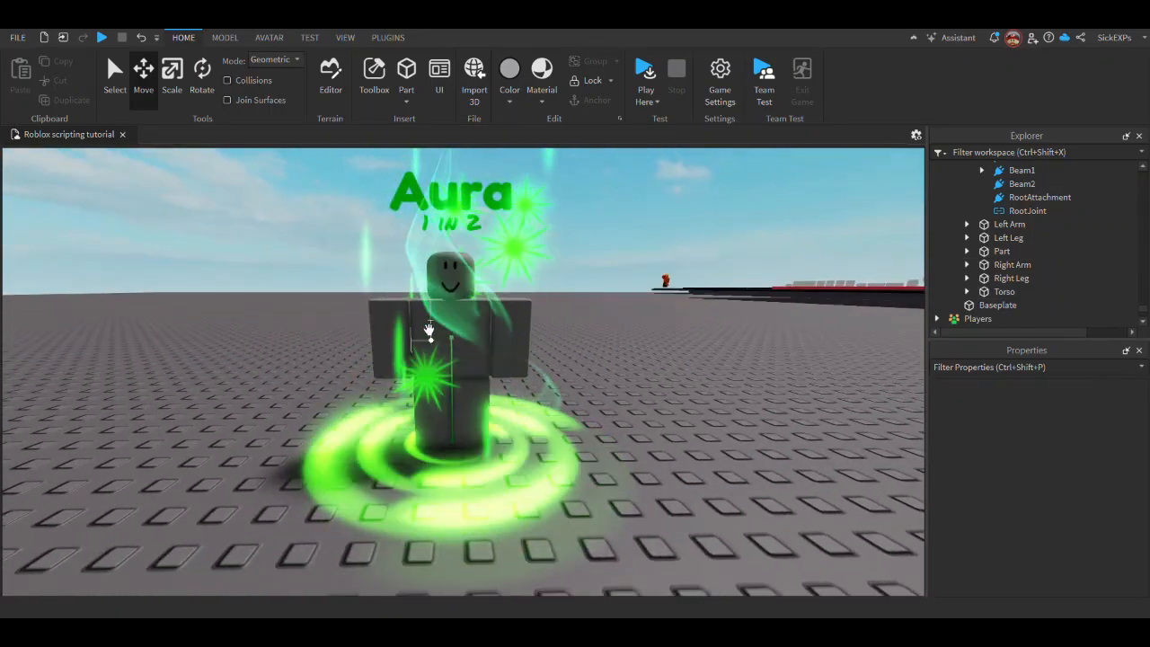
Try moving the ground ring's Attachment about 10.5 studs sideways from the rig, and undo the move
left_click(429, 331)
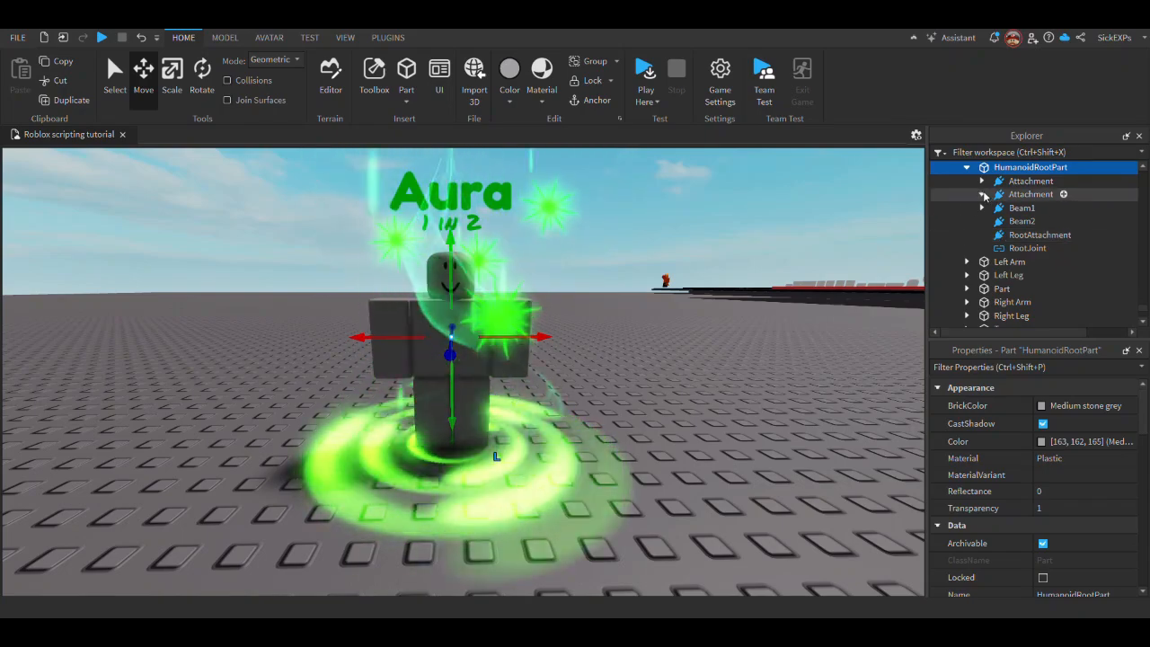
left_click(1029, 195)
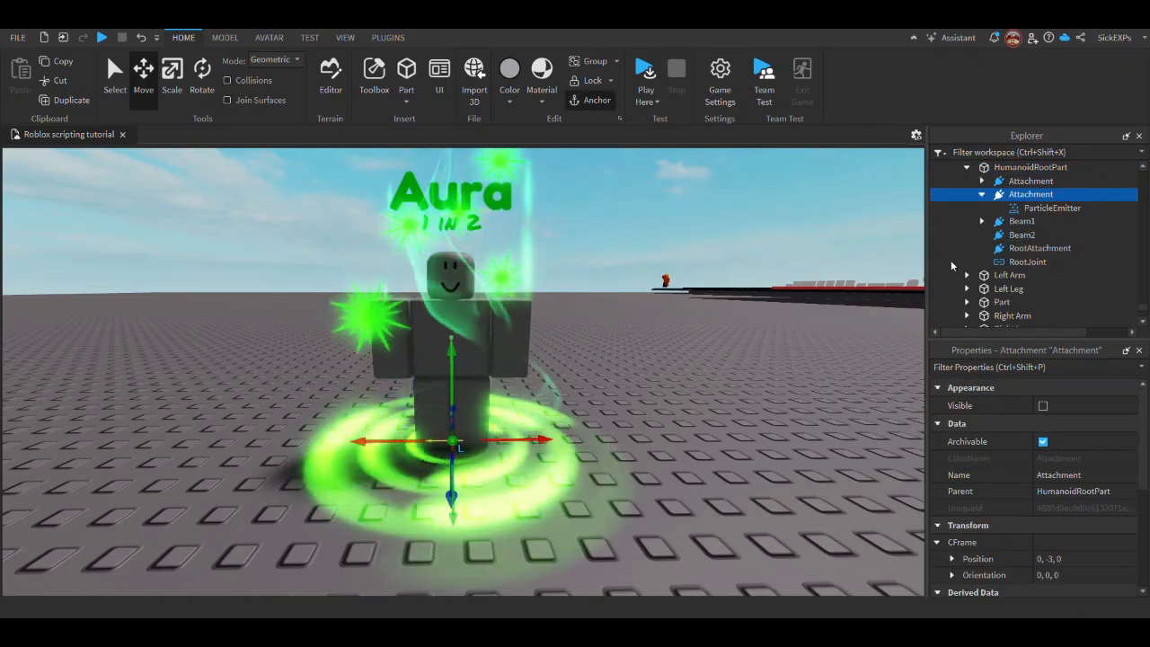
key("ctrl+d")
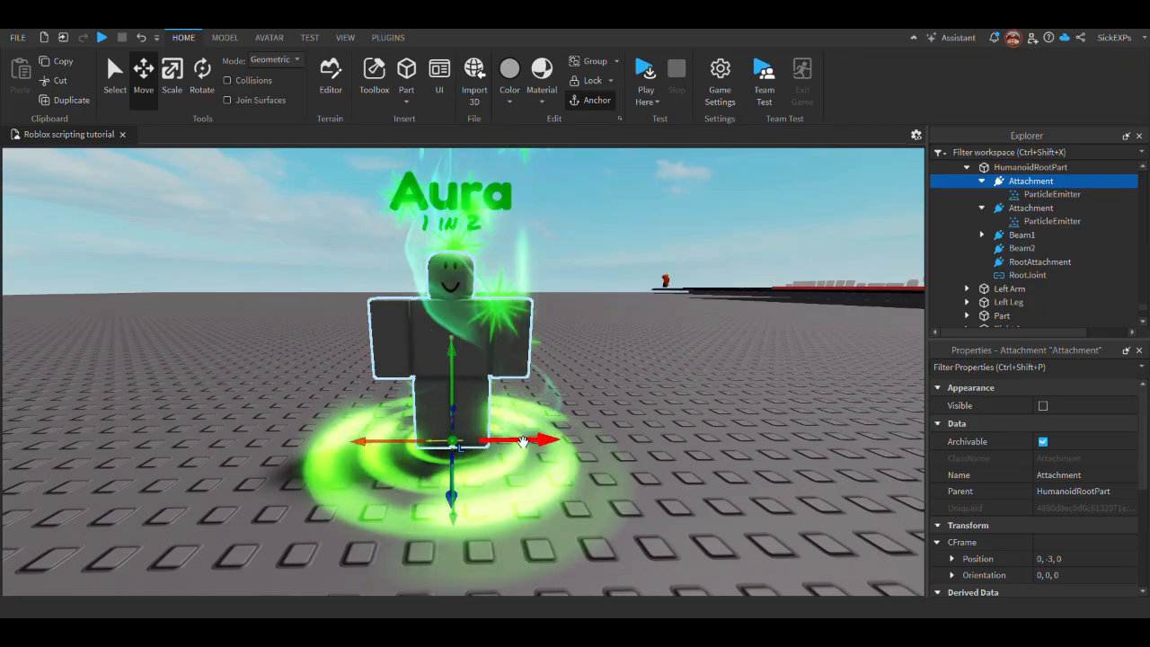
left_click_drag(515, 445, 136, 436)
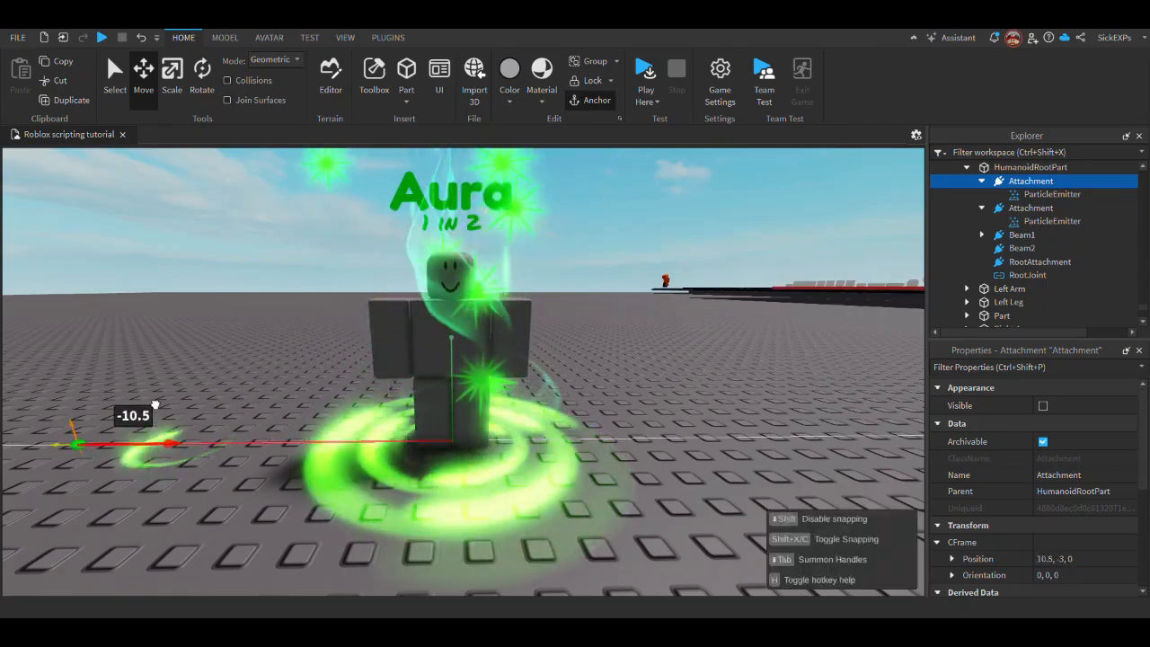
key("ctrl+z")
Set the SpreadAngle of the starburst ParticleEmitter under HumanoidRootPart to 360, 360
left_click(1042, 194)
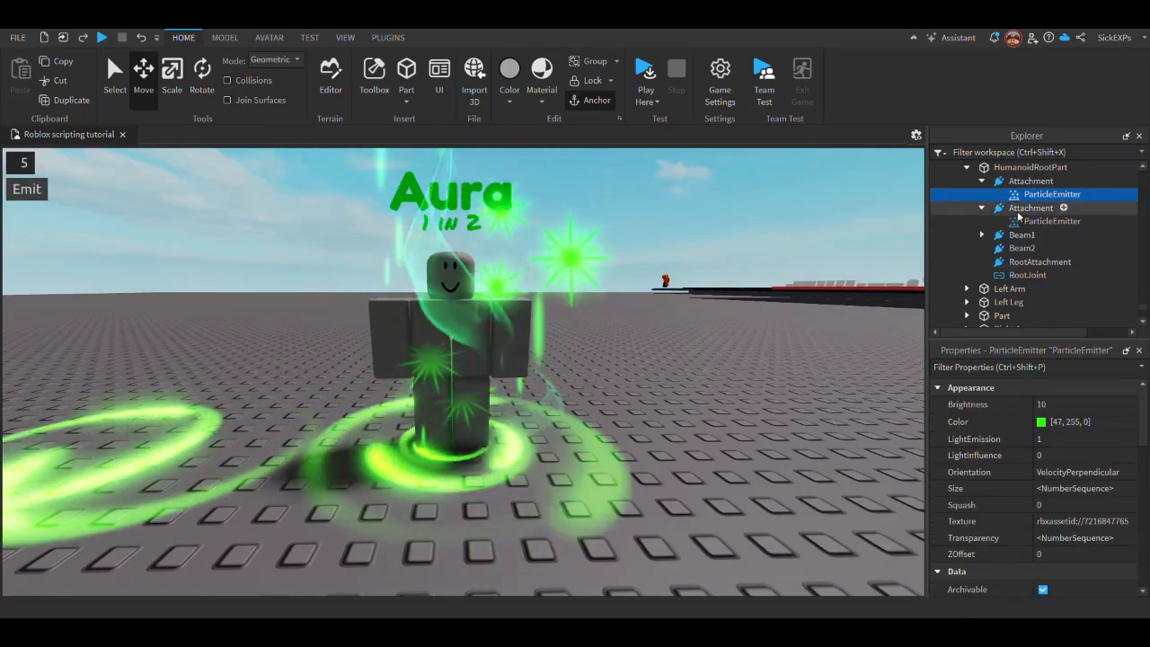
left_click(1024, 208)
left_click(1021, 222)
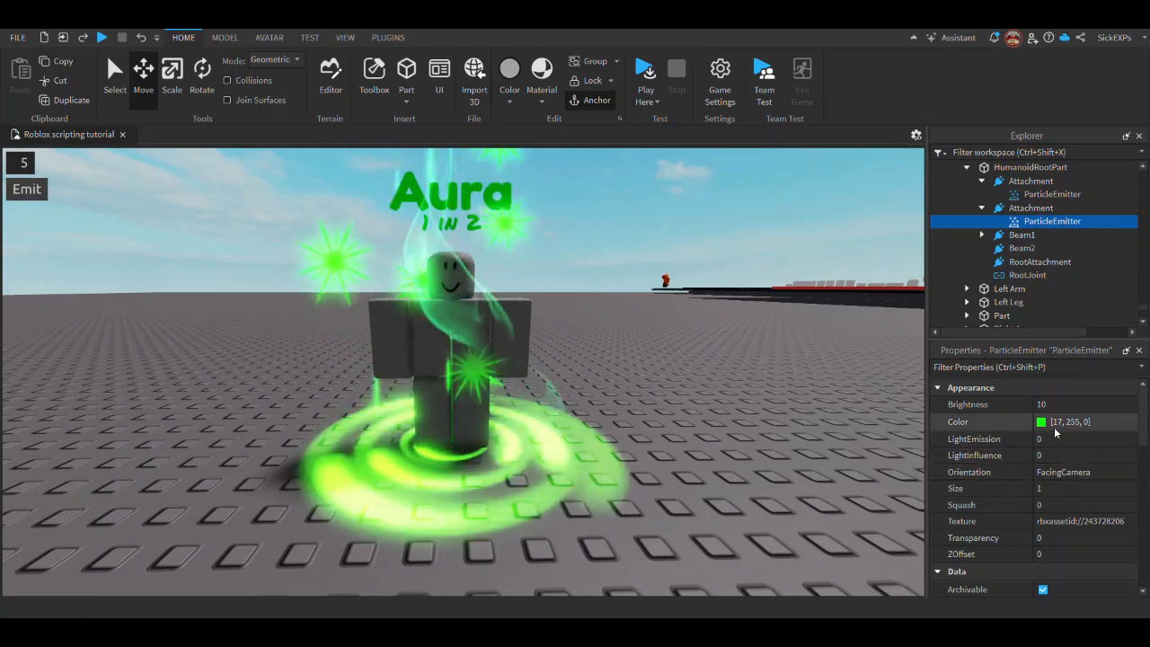
scroll(1082, 440, "down", 5)
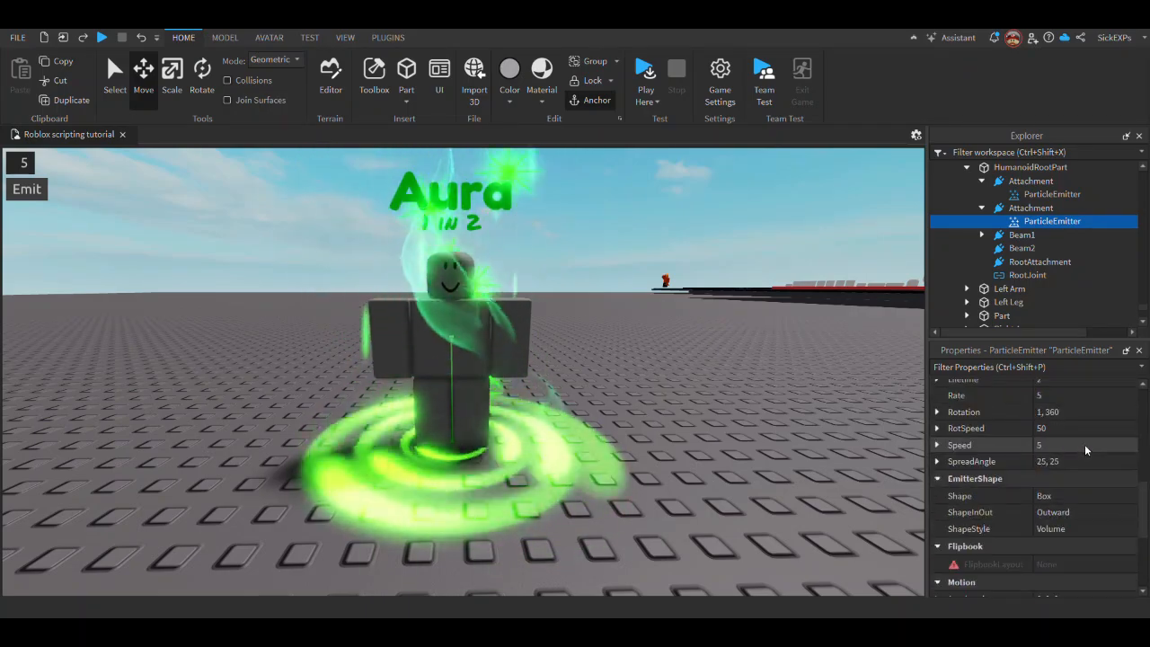
left_click(1073, 415)
left_click(1067, 462)
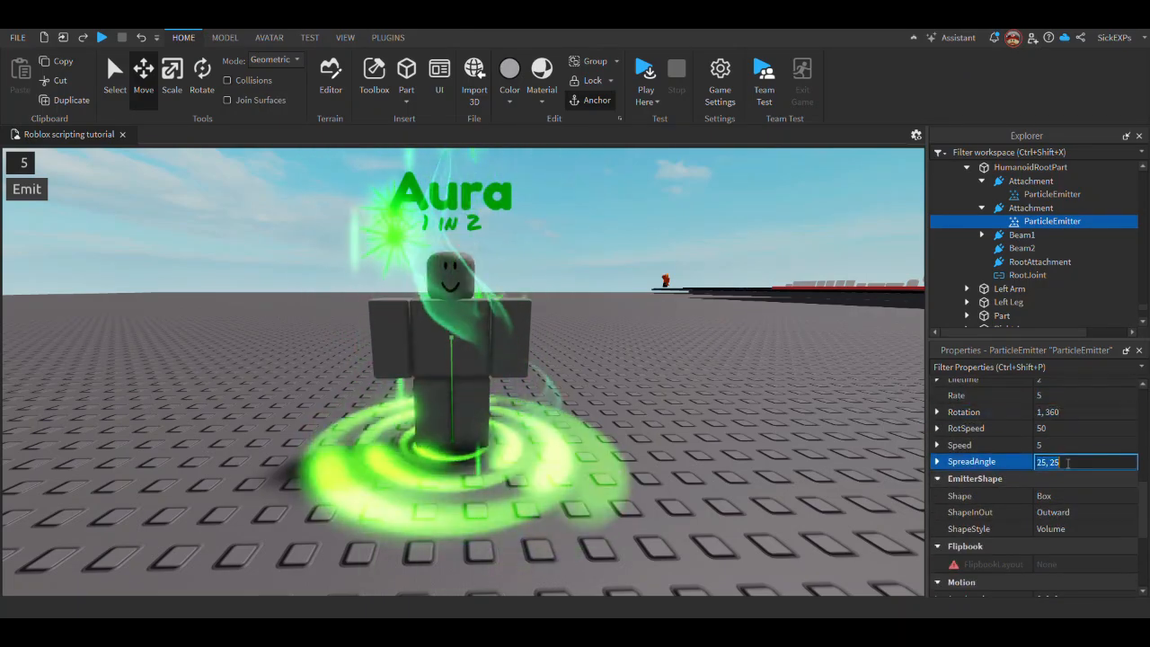
type("360, 360")
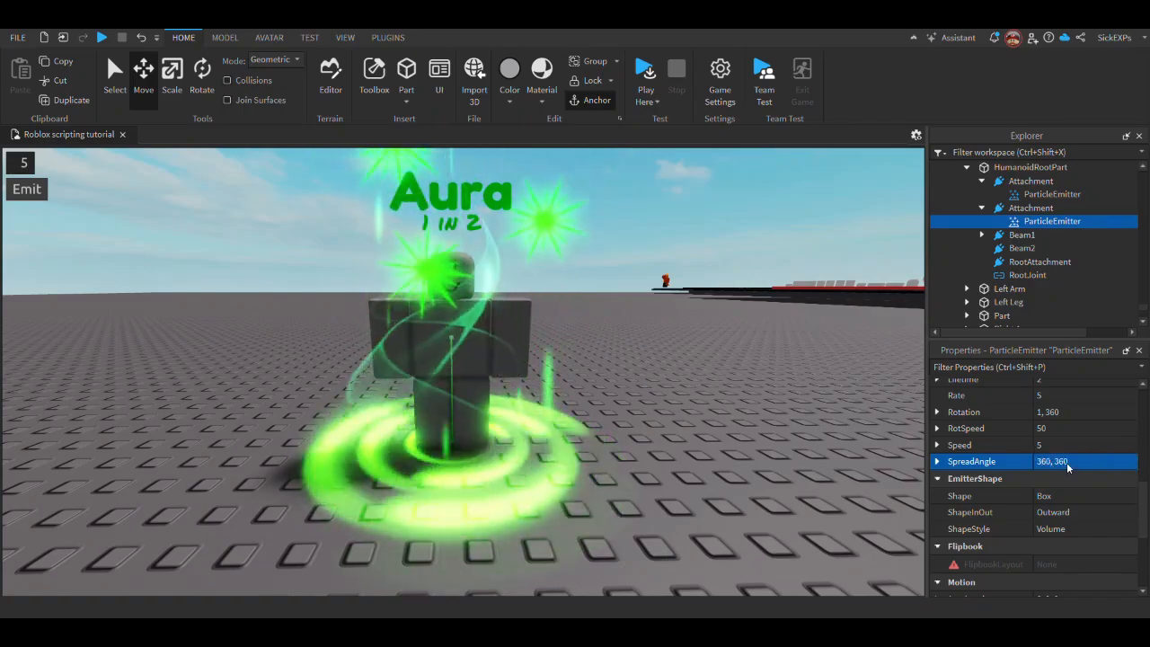
key("Return")
Set the starburst ParticleEmitter's Speed to 2
right_click_drag(606, 439, 606, 442)
scroll(607, 441, "down", 3)
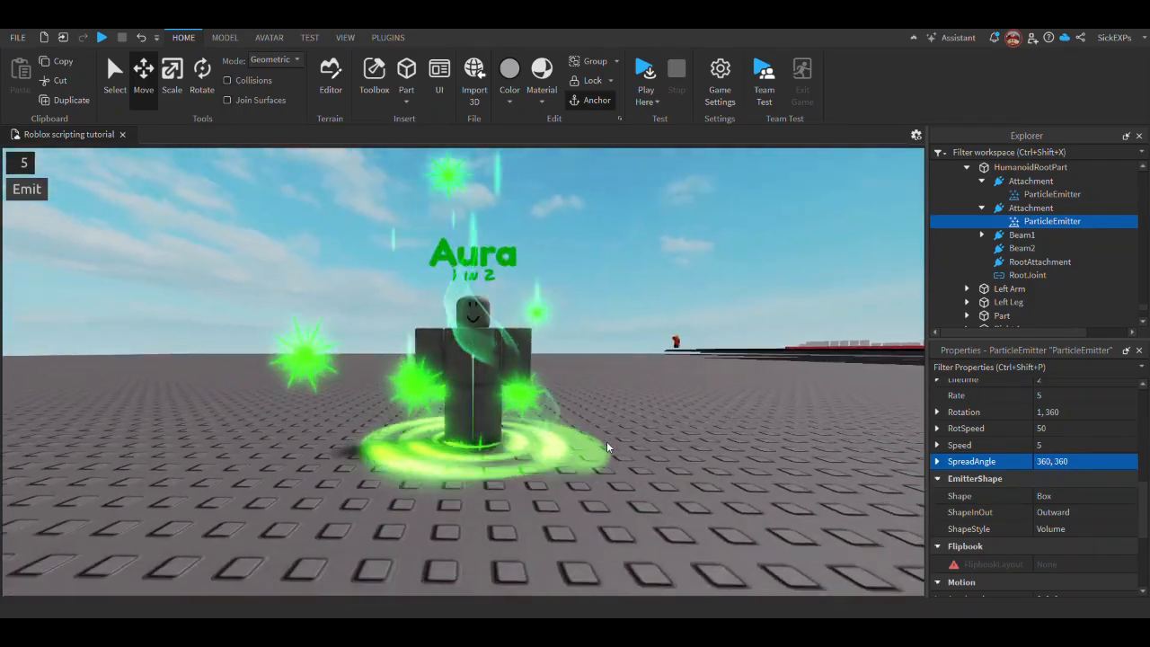
scroll(606, 441, "up", 3)
scroll(1061, 465, "down", 1)
scroll(1061, 464, "up", 1)
left_click(1048, 447)
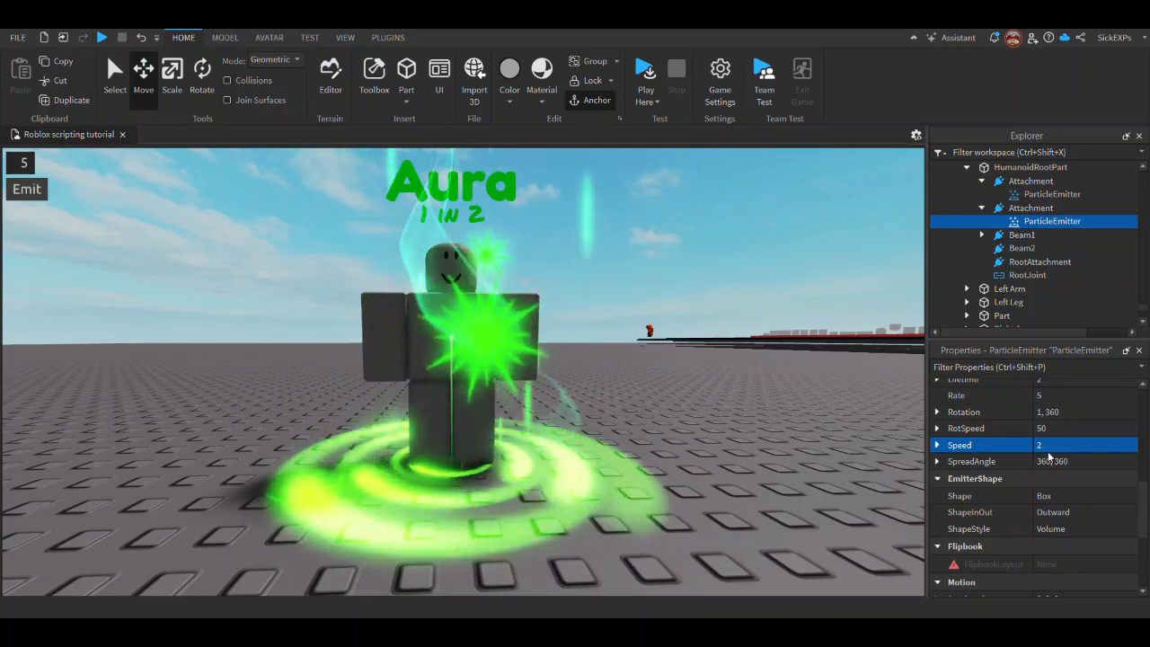
Set the starburst ParticleEmitter's Transparency to 0.5
scroll(1066, 481, "up", 5)
left_click(1062, 486)
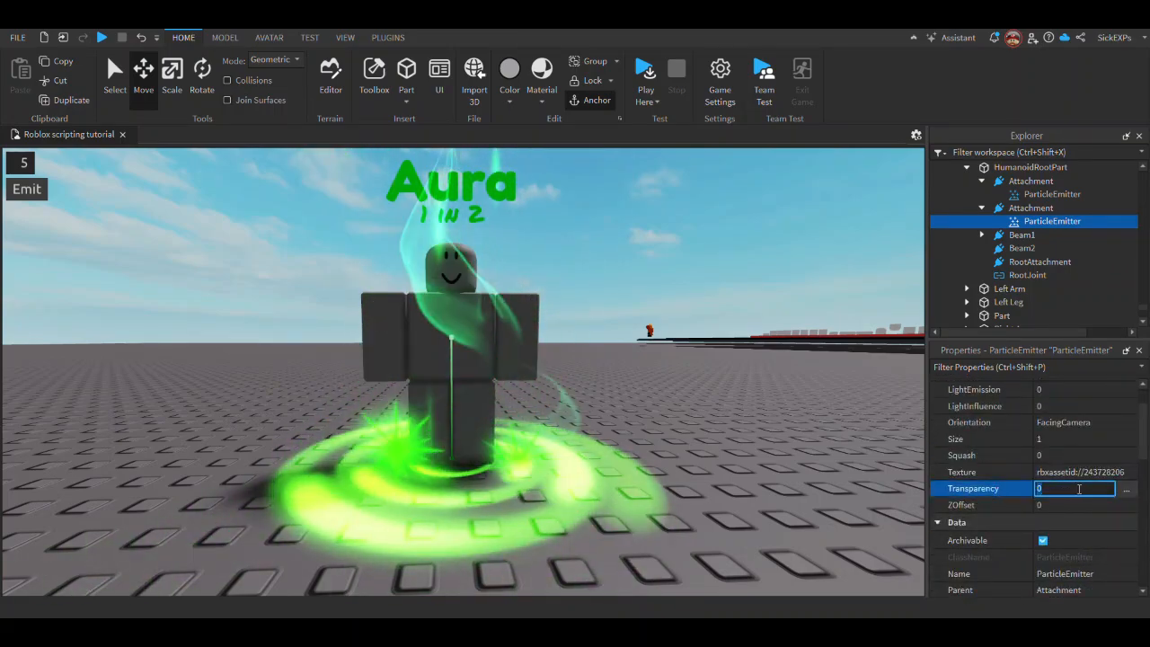
type("0.5")
key("Return")
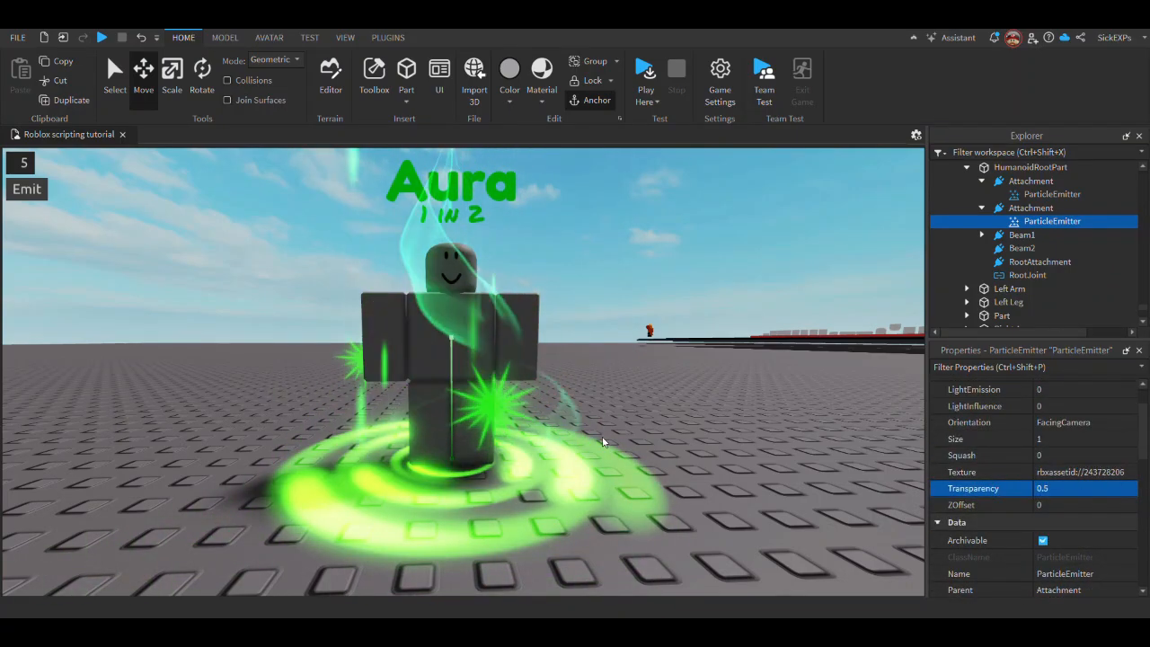
Raise the starburst emitter's Attachment to about torso height and reselect its ParticleEmitter
left_click(1030, 208)
left_click_drag(453, 355, 453, 241)
mouse_move(453, 241)
right_mouse_down()
mouse_move(439, 248)
mouse_move(455, 252)
mouse_move(440, 249)
right_mouse_up()
left_click(1052, 221)
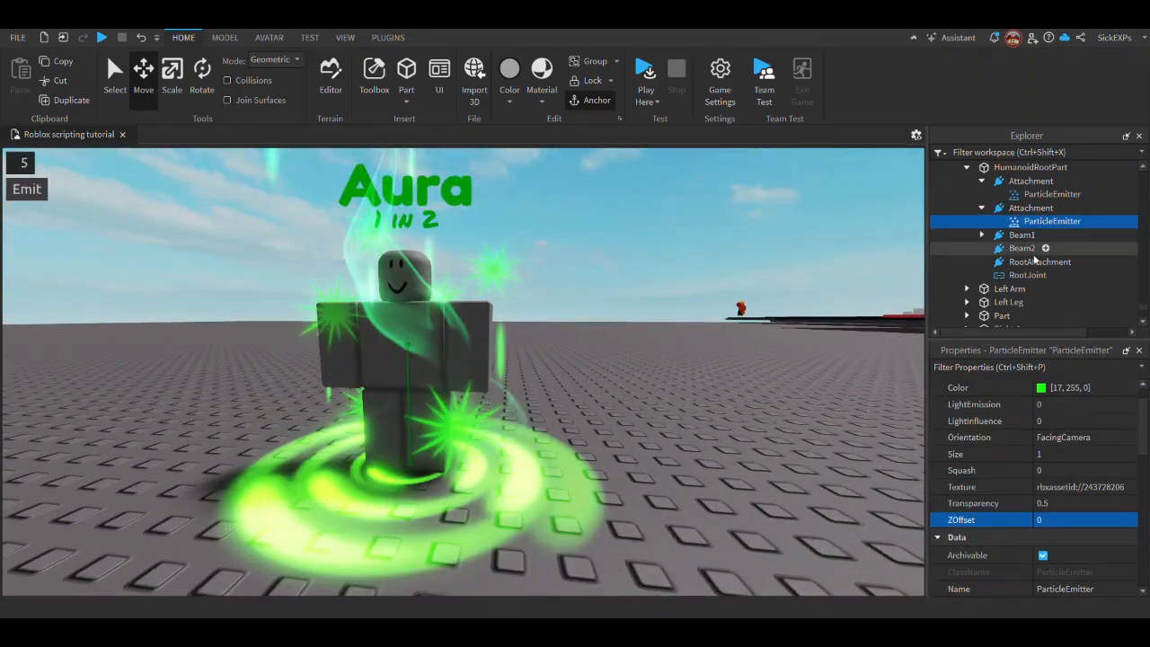
Set the starburst ParticleEmitter's Size to 0.7 and its Speed to 1
left_click(1068, 454)
type("0.7")
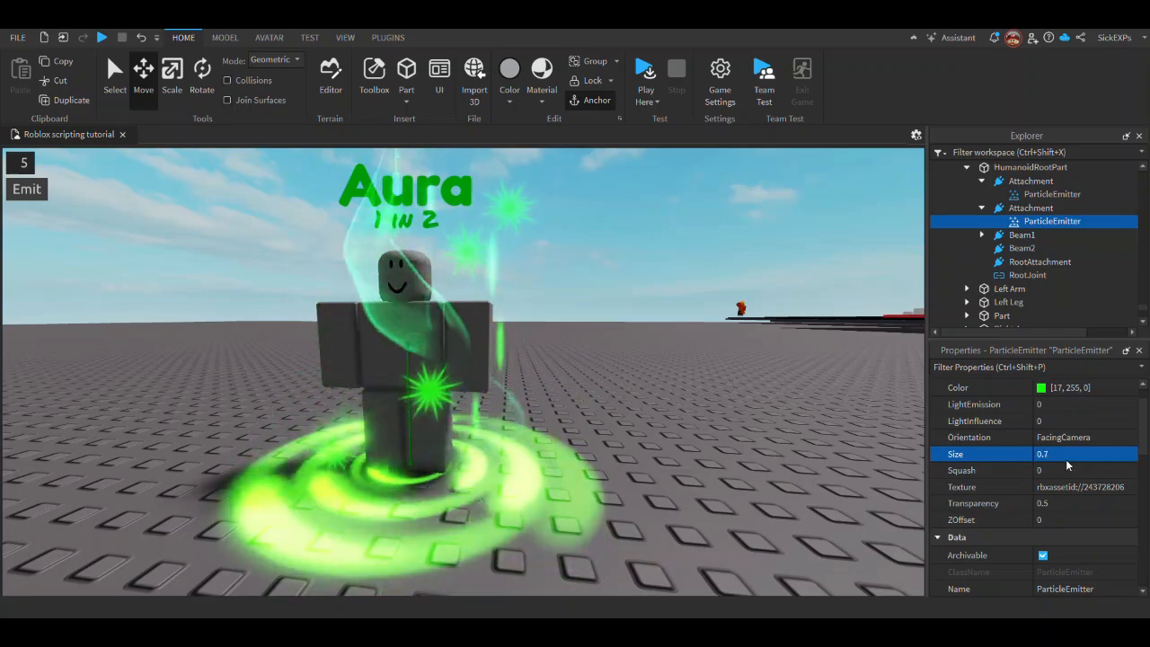
key("Return")
scroll(1051, 467, "down", 5)
left_click(1069, 510)
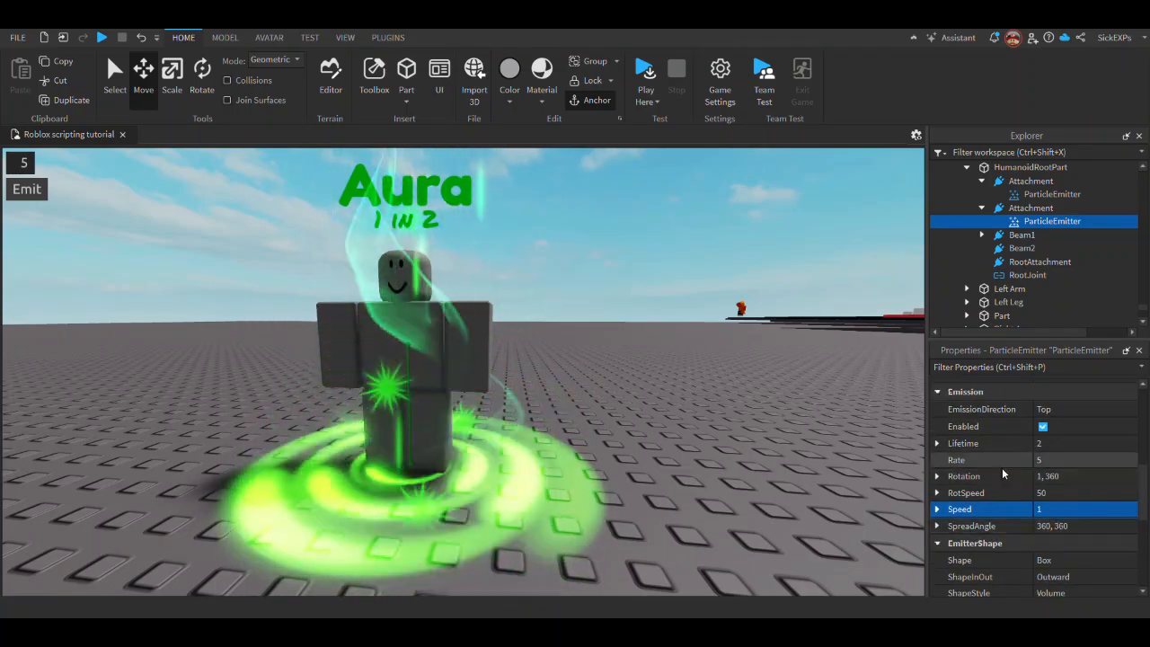
right_click_drag(622, 443, 598, 438)
Set the starburst ParticleEmitter's Transparency to 0.9 and check the aura from above
scroll(980, 432, "up", 5)
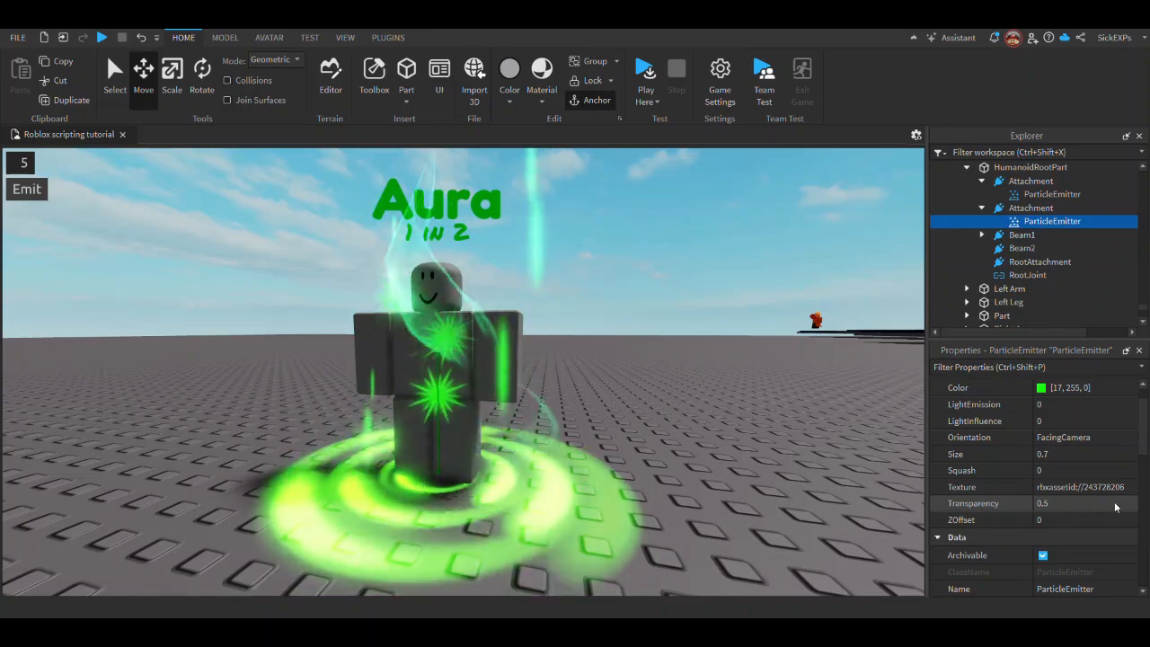
left_click(1114, 505)
type("0.9")
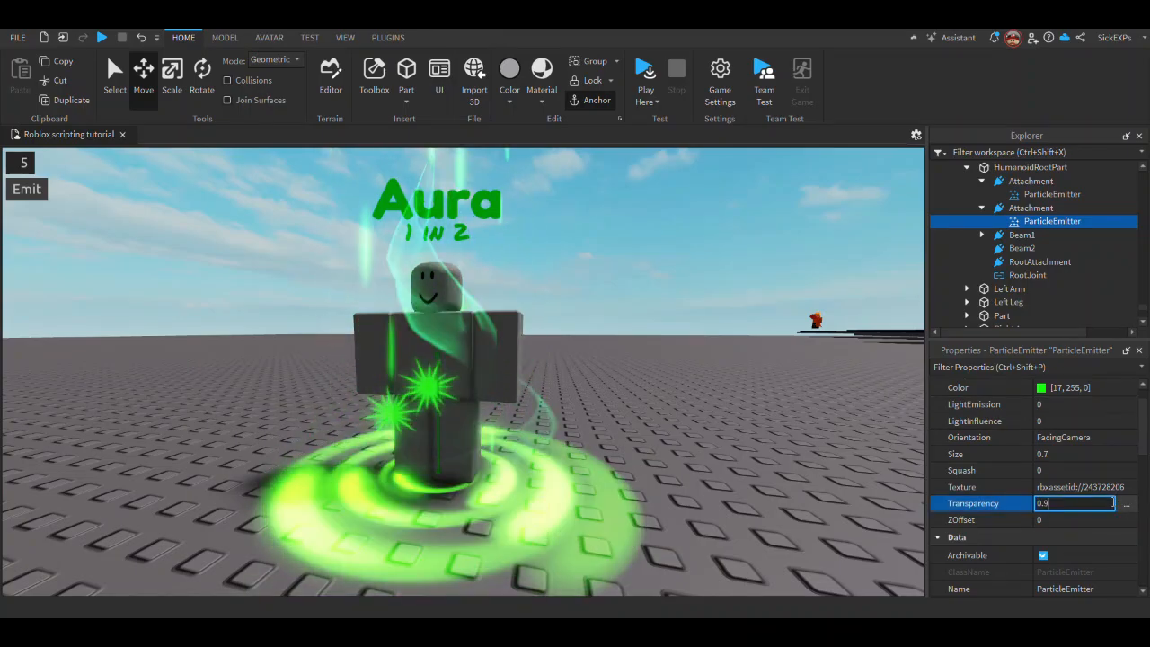
key("Return")
right_click_drag(557, 433, 529, 409)
scroll(522, 419, "down", 4)
scroll(519, 420, "up", 3)
scroll(521, 416, "up", 3)
scroll(462, 412, "down", 3)
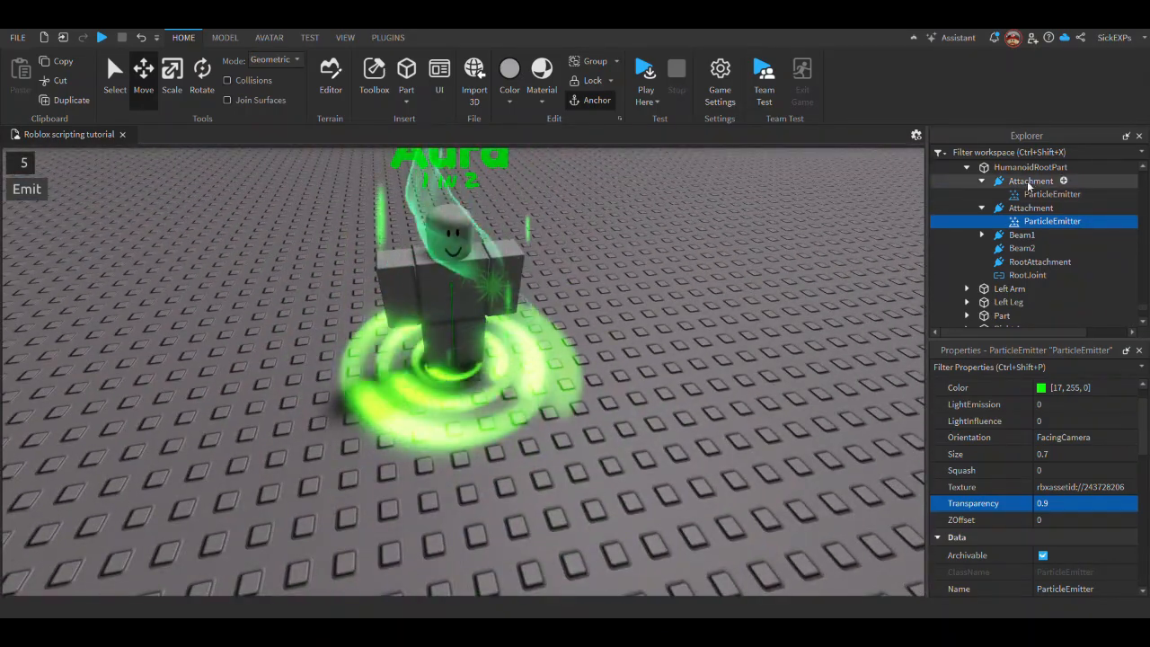
Select the ground-ring ParticleEmitter under the first Attachment of HumanoidRootPart and set its Rotation to 0, 360
left_click(1029, 181)
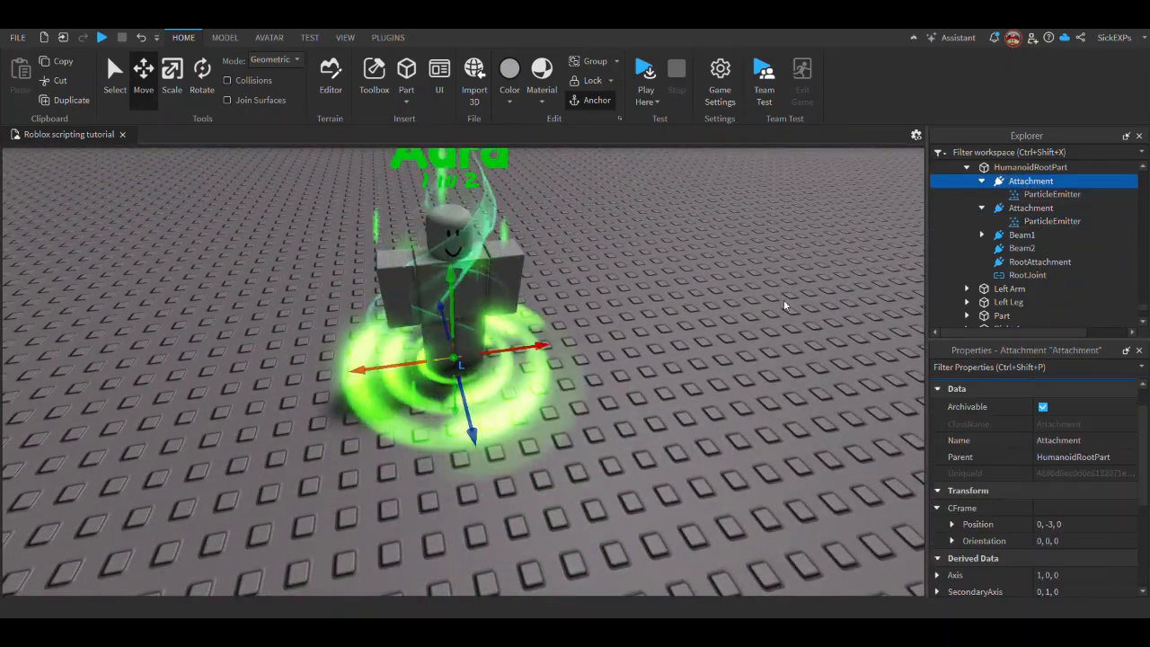
scroll(1013, 550, "down", 3)
left_click(1016, 194)
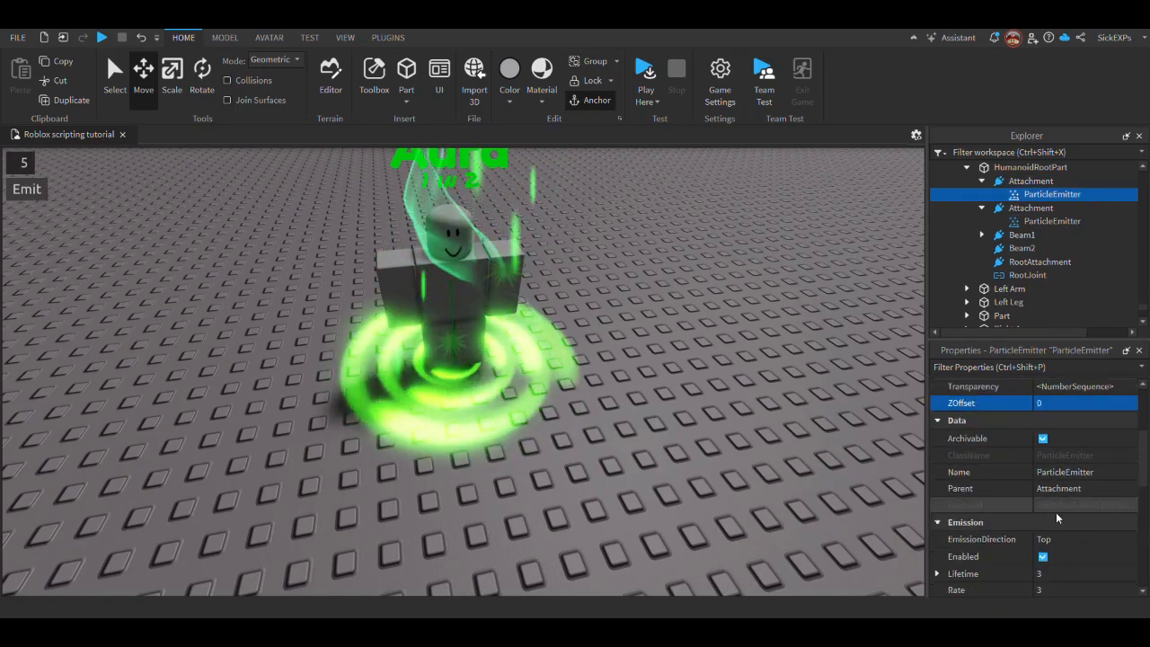
scroll(1056, 512, "down", 5)
left_click(1057, 548)
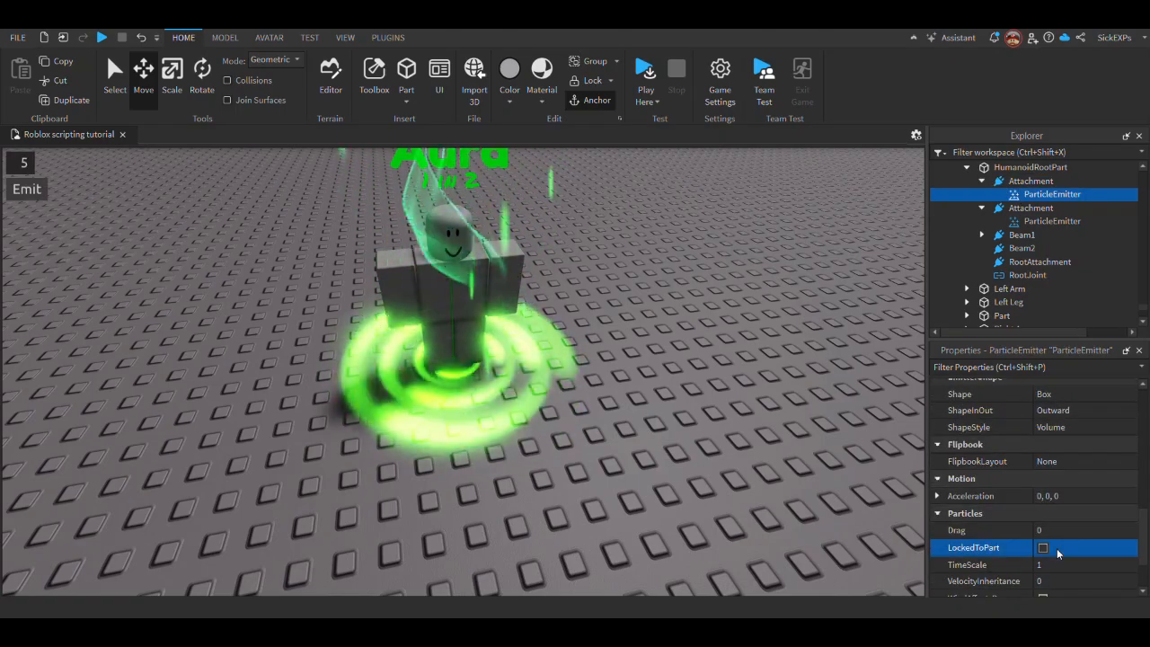
scroll(1061, 422, "up", 5)
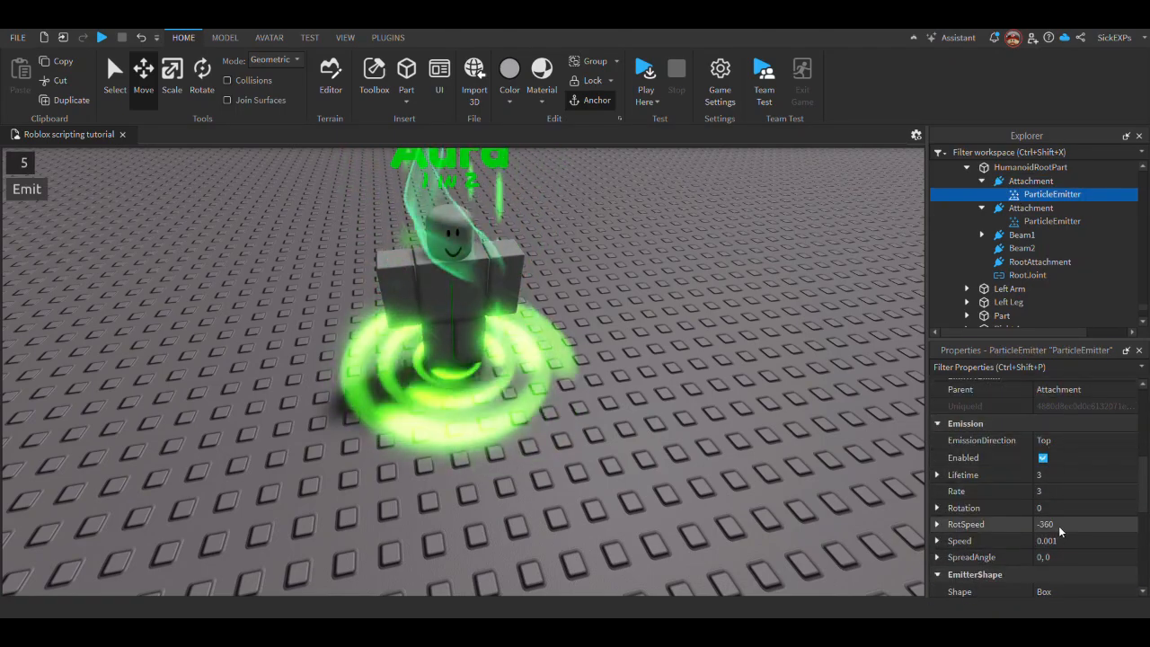
left_click(1064, 509)
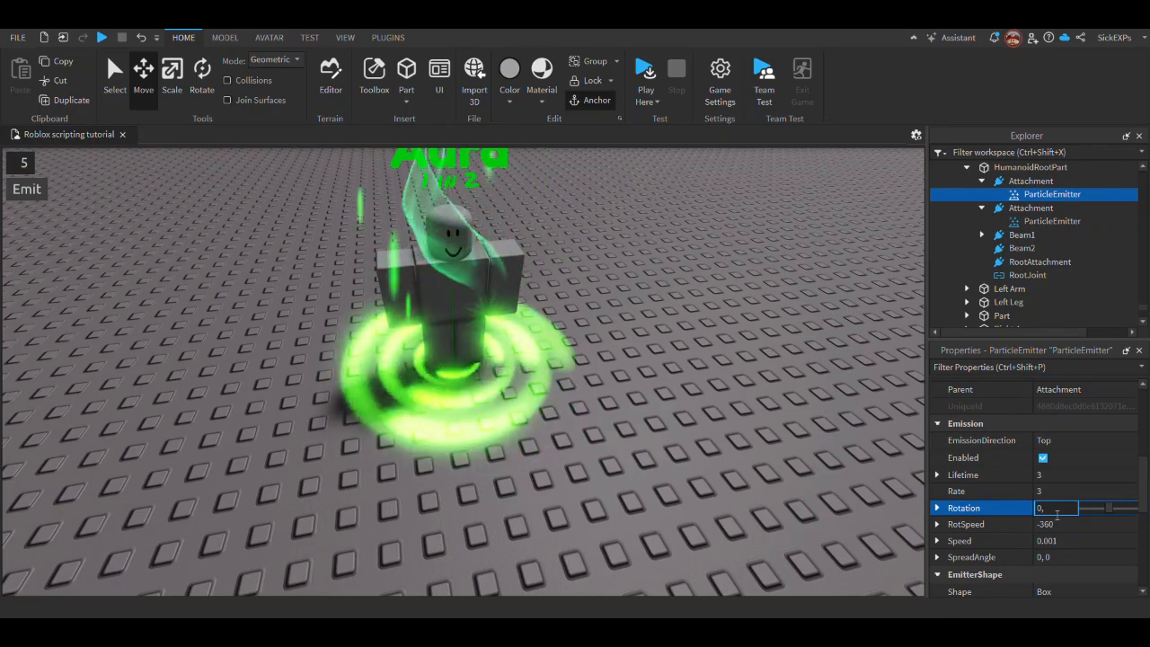
left_click(1056, 512)
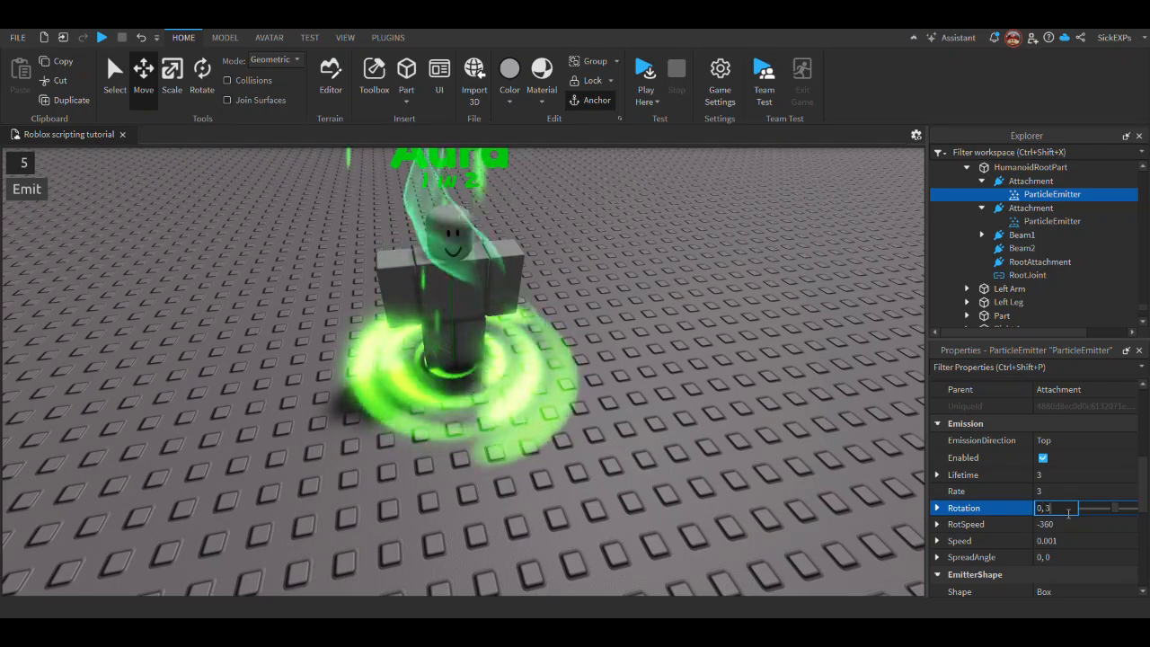
Set the ground-ring ParticleEmitter's RotSpeed to the range -360, 360
left_click(1064, 526)
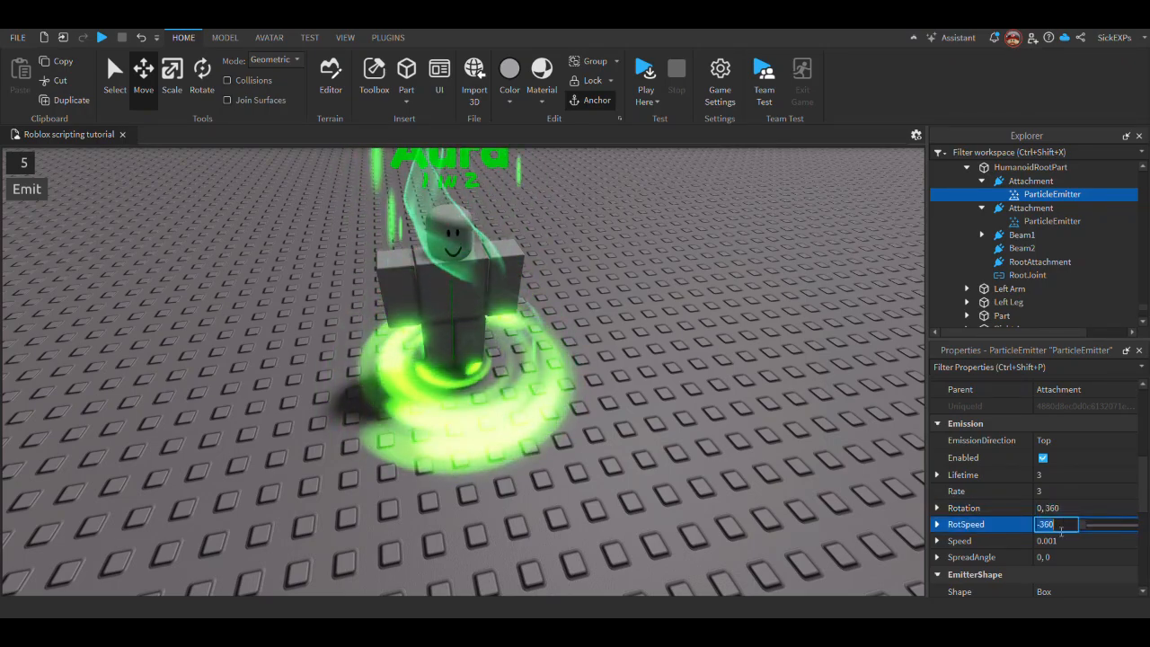
type("360,-")
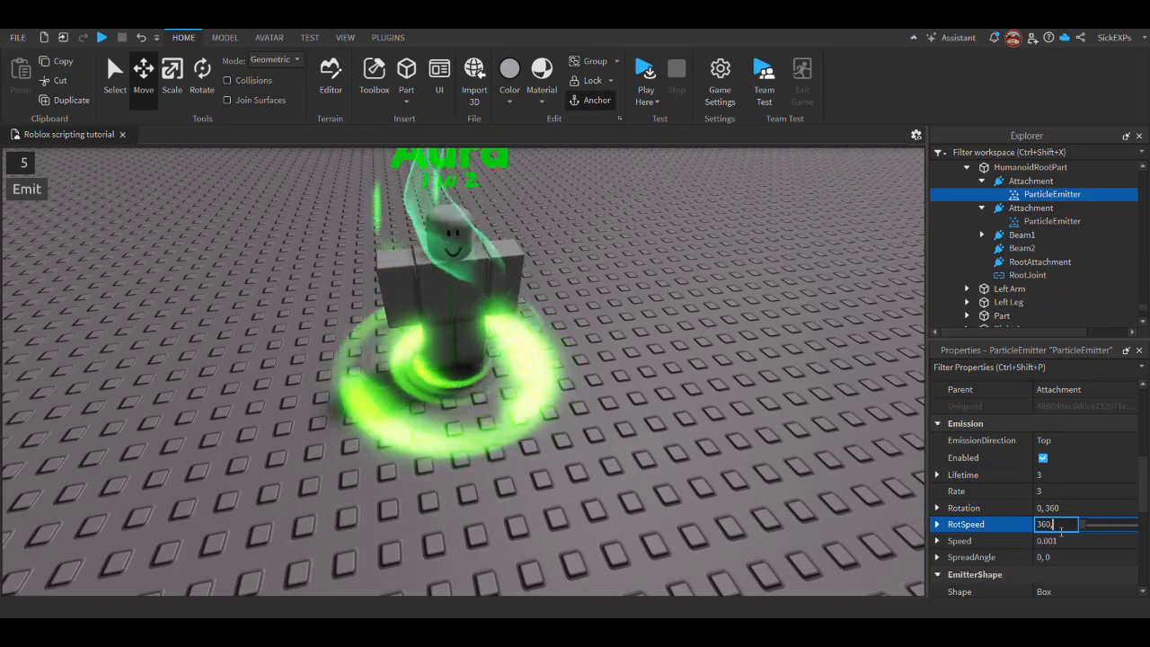
type("360")
key("Return")
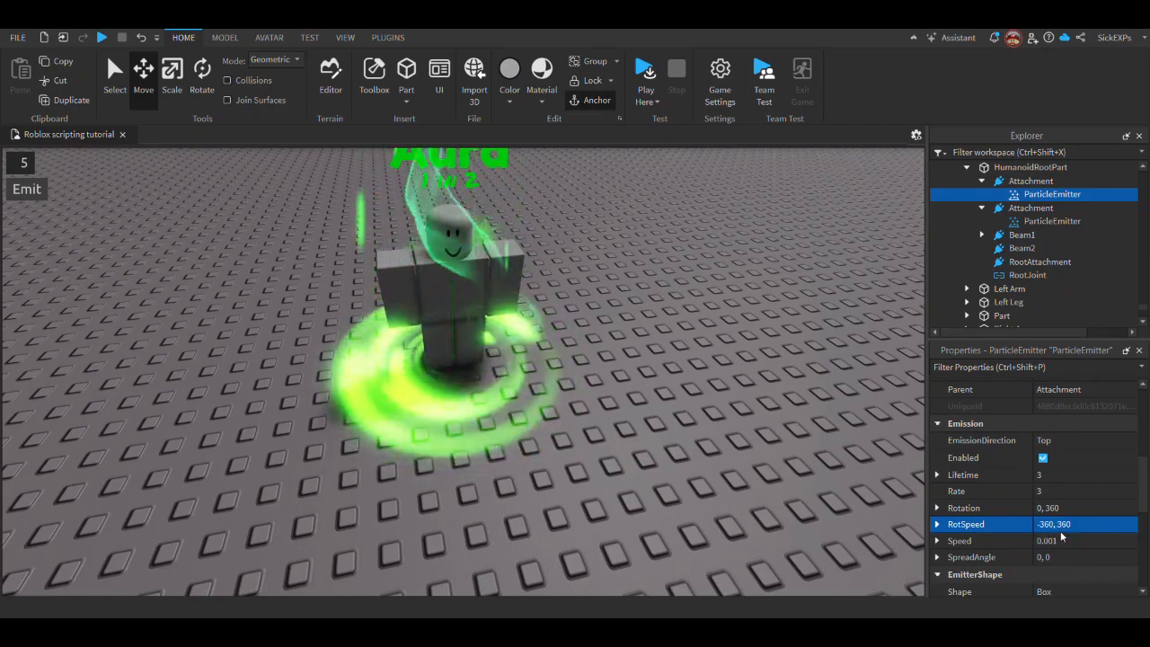
Examine the rig's spinning ground rings and the whole aura from close up and far away, with nothing selected
scroll(644, 422, "up", 4)
right_click_drag(644, 421, 644, 413)
scroll(650, 414, "down", 6)
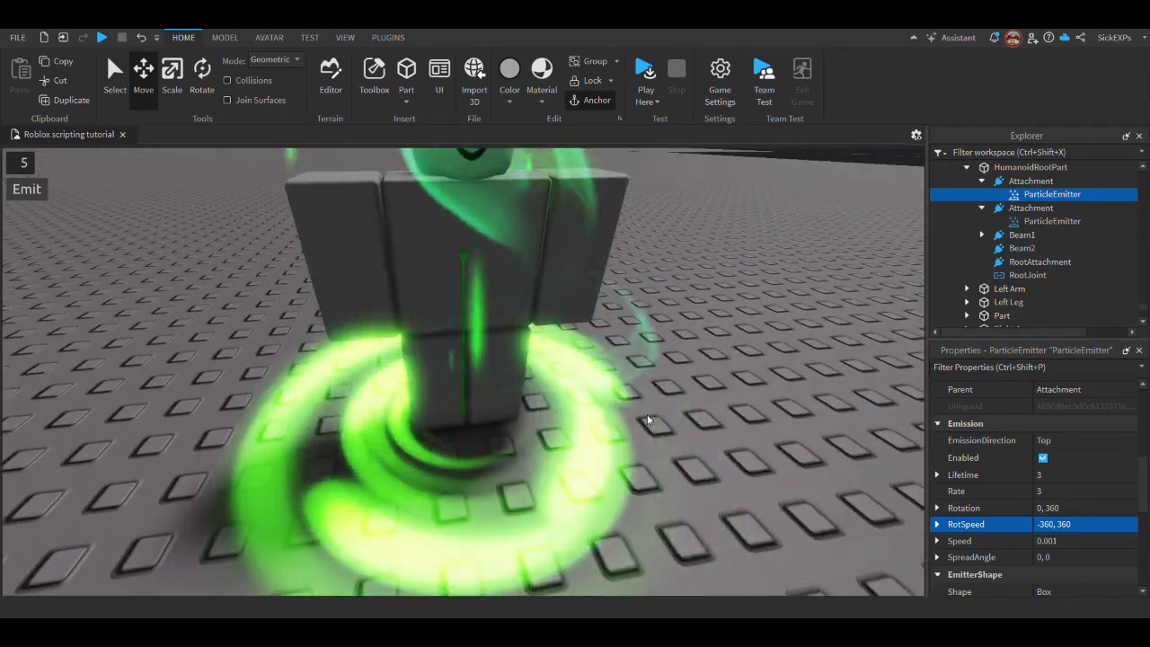
scroll(644, 412, "up", 5)
scroll(643, 413, "down", 5)
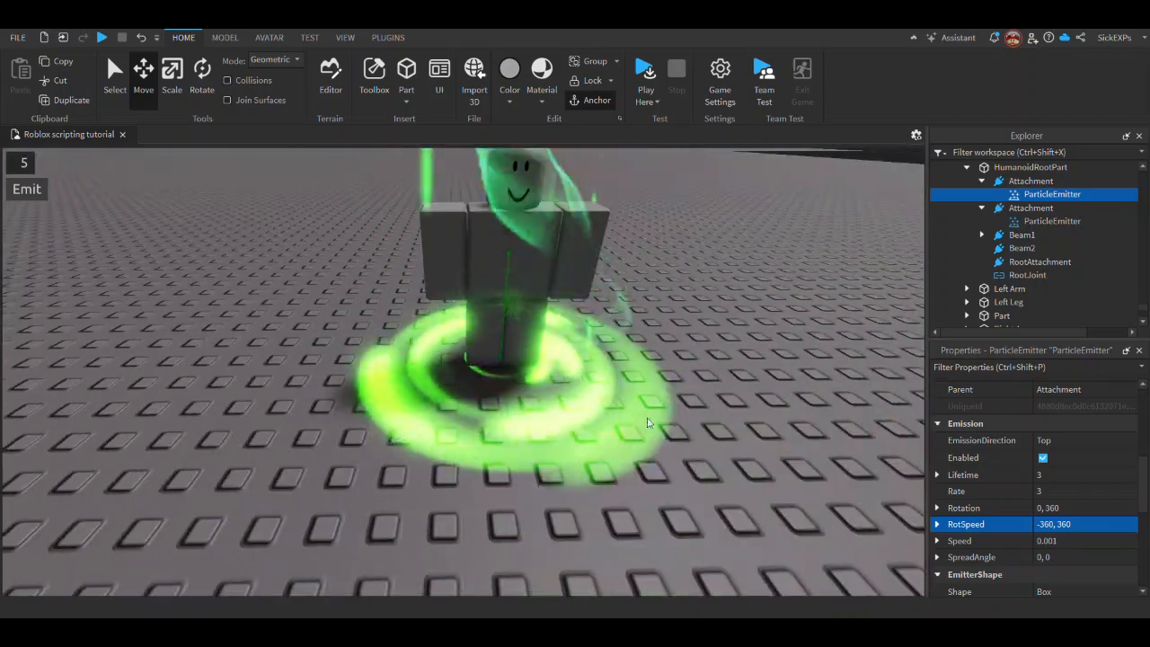
scroll(708, 458, "up", 3)
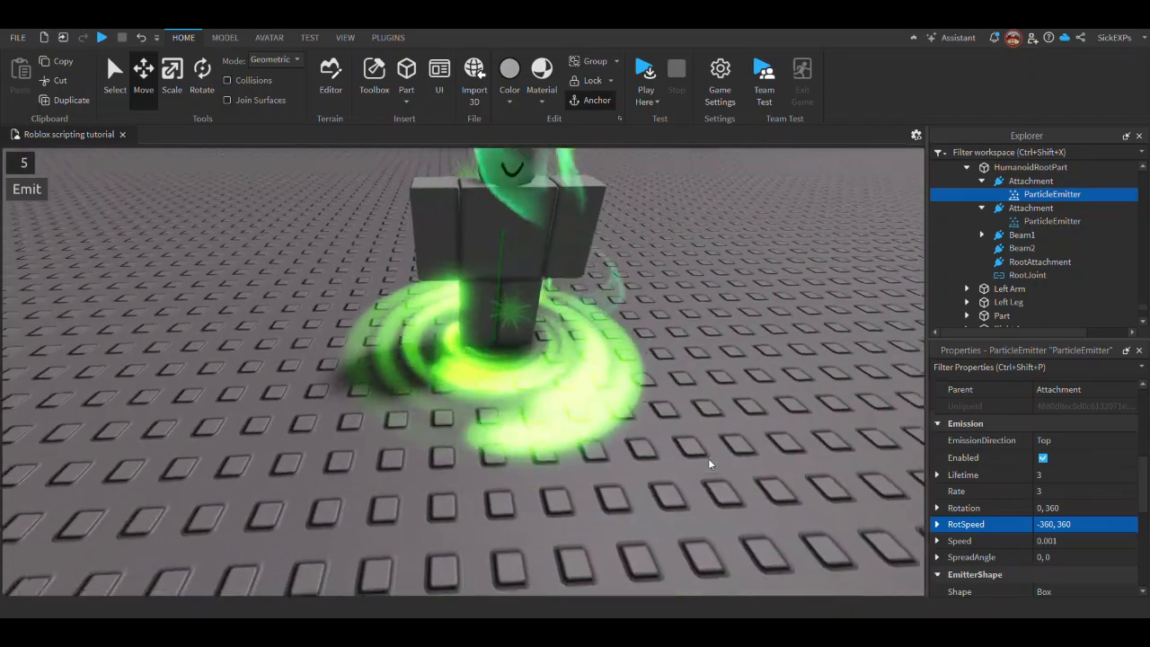
mouse_move(709, 460)
right_mouse_down()
mouse_move(691, 457)
mouse_move(707, 457)
right_mouse_up()
scroll(705, 458, "down", 6)
scroll(709, 459, "up", 5)
left_click(709, 459)
scroll(709, 462, "down", 5)
scroll(707, 457, "up", 5)
scroll(707, 457, "down", 5)
scroll(486, 439, "down", 5)
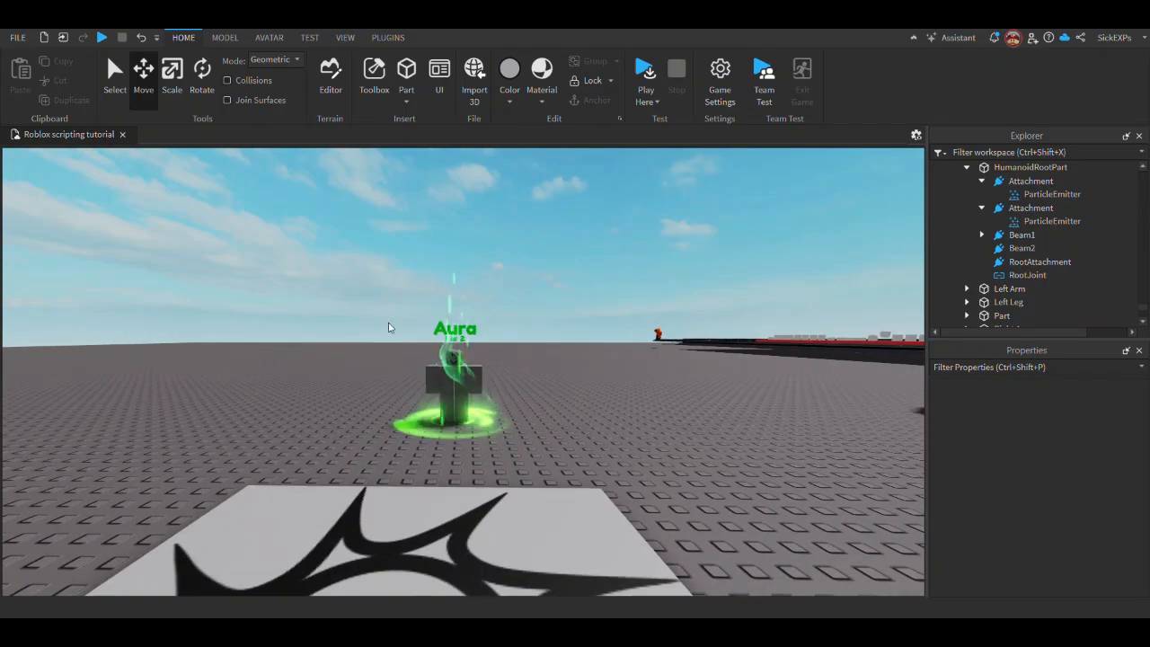
scroll(493, 339, "up", 5)
right_click_drag(503, 426, 505, 440)
scroll(505, 440, "up", 4)
scroll(505, 441, "down", 5)
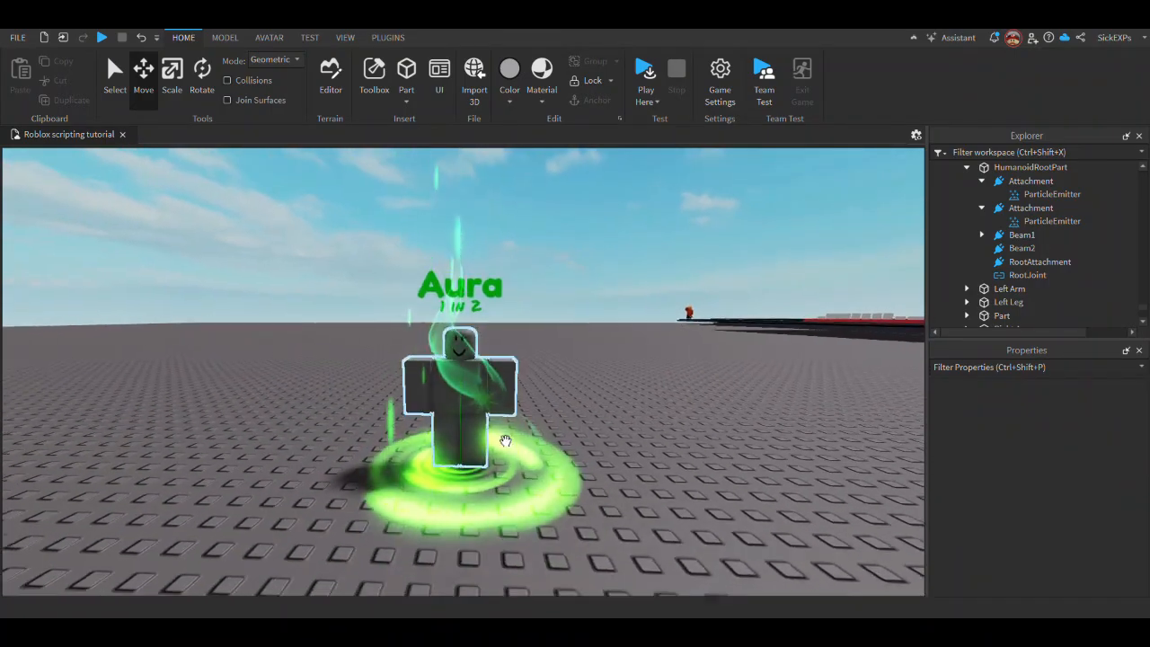
scroll(490, 418, "up", 2)
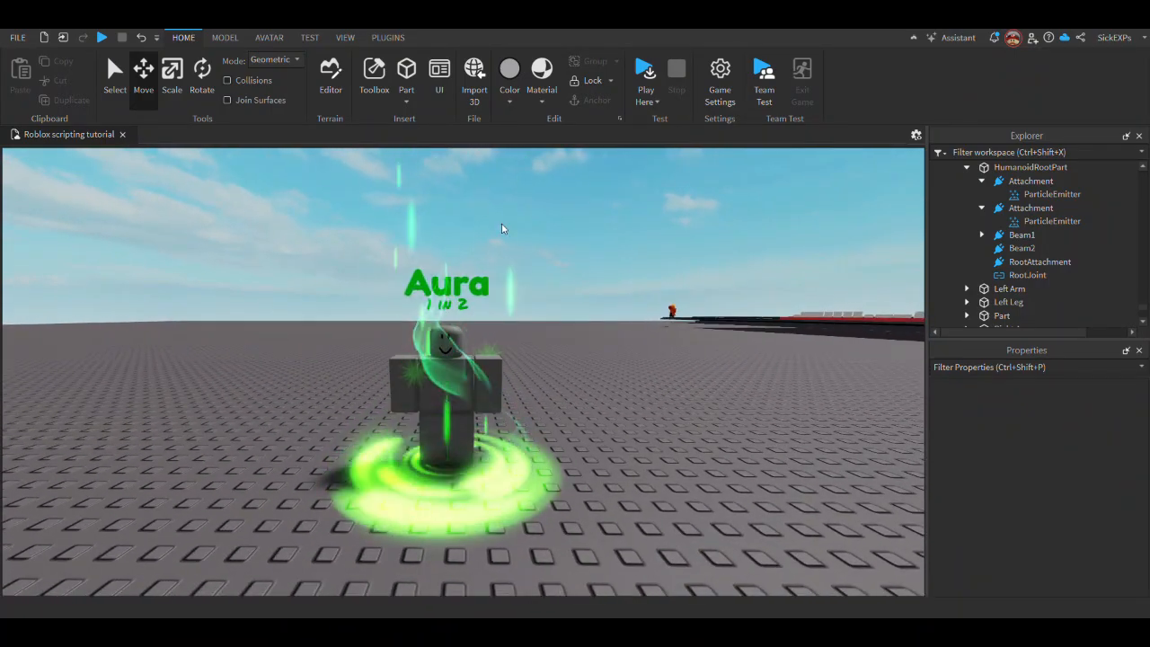